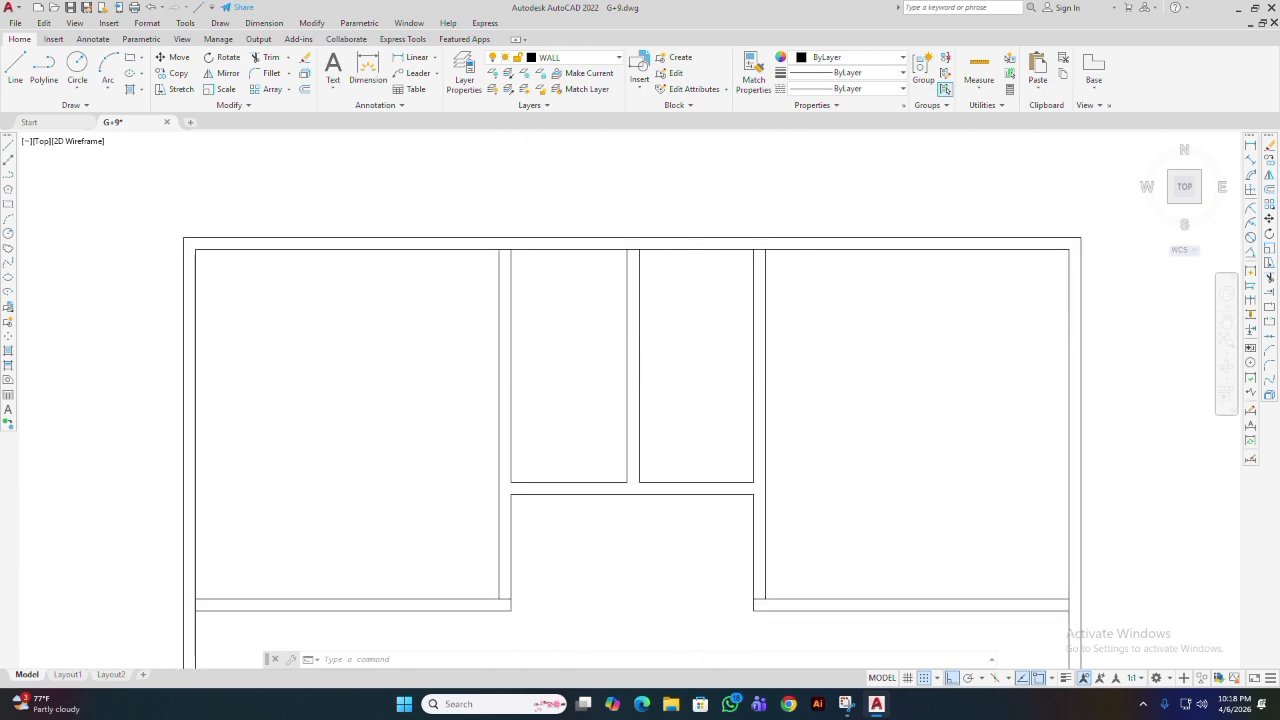
- Look over the wall layout of the new floor plan, from the upper rooms to the empty lower area
middle_drag(596, 434, 599, 356)
middle_drag(602, 528, 600, 460)
scroll(603, 460, down, 4)
mouse_move(583, 566)
middle_down()
mouse_move(566, 434)
mouse_move(560, 523)
middle_up()
scroll(566, 436, up, 2)
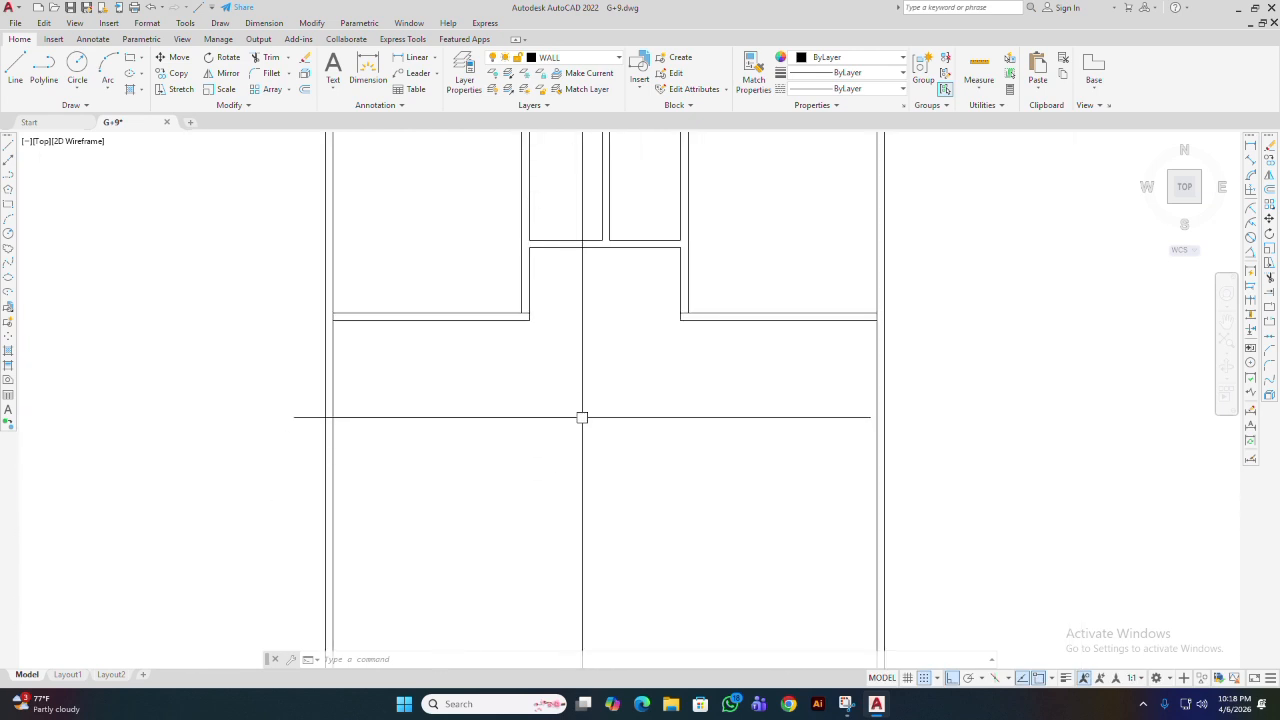
middle_drag(552, 445, 581, 509)
scroll(581, 509, down, 2)
middle_drag(554, 574, 526, 506)
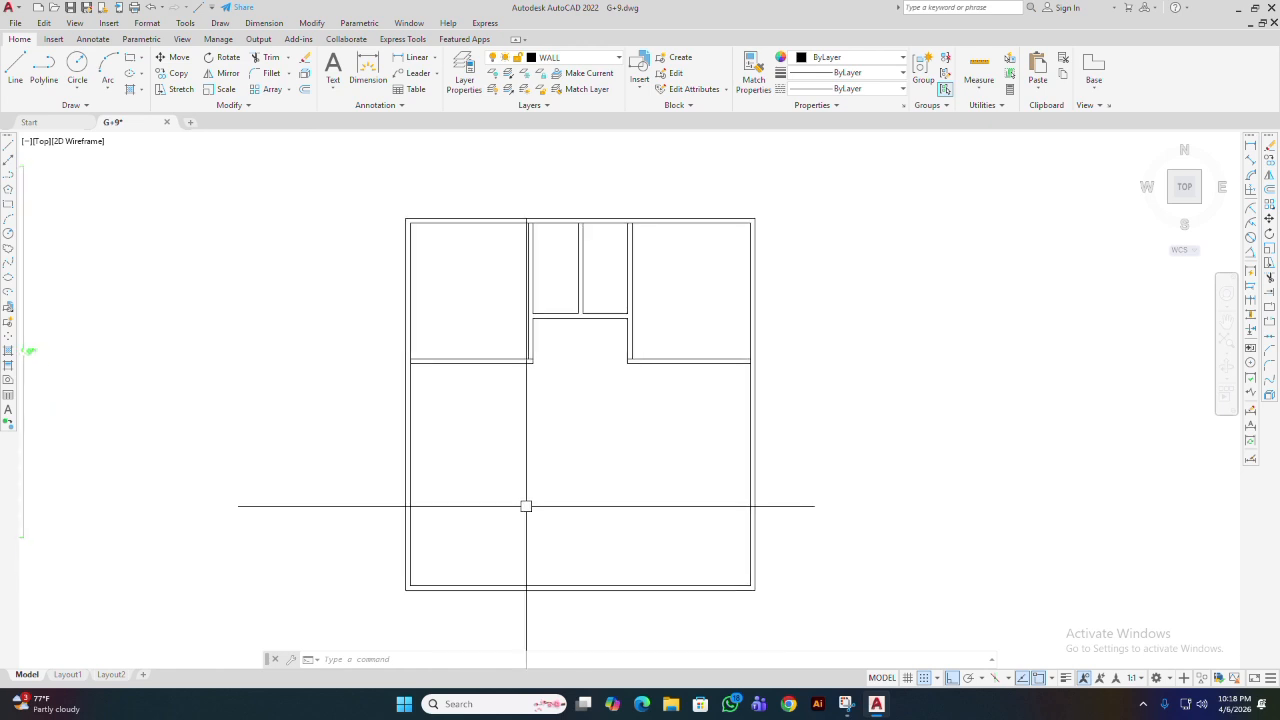
scroll(506, 451, up, 2)
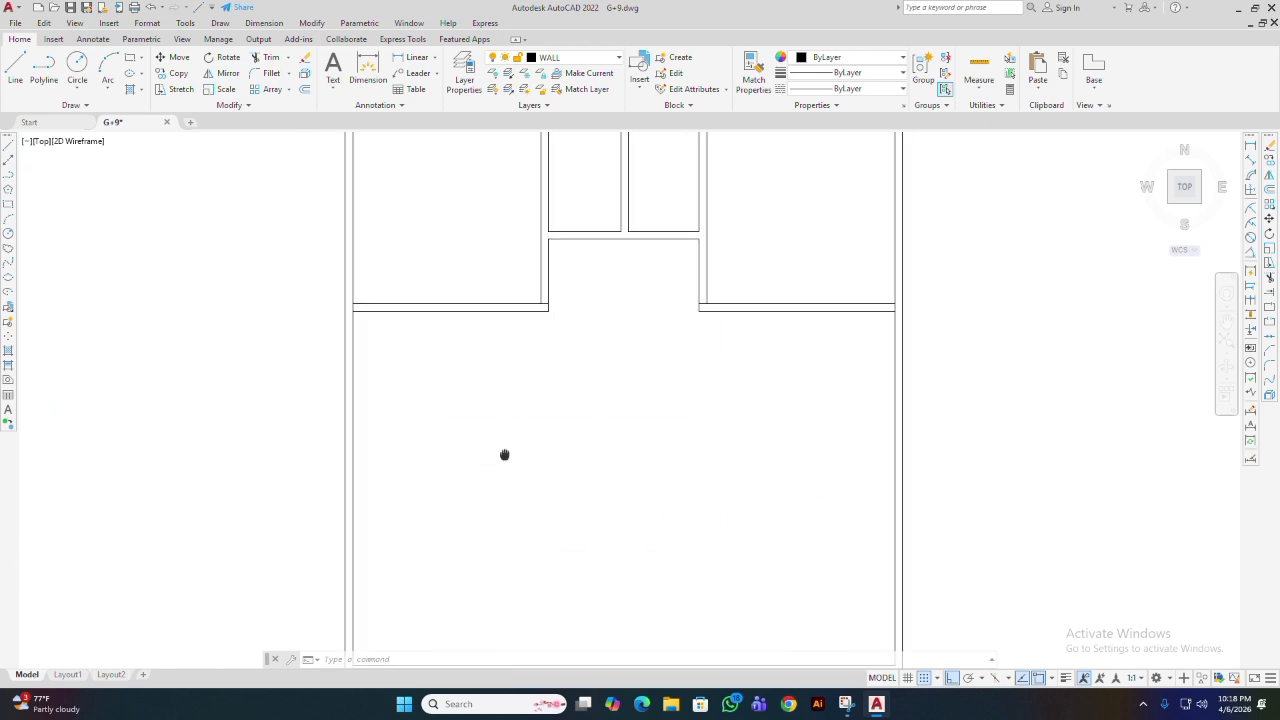
middle_drag(678, 485, 588, 433)
mouse_move(560, 481)
middle_down()
mouse_move(560, 513)
mouse_move(657, 568)
middle_up()
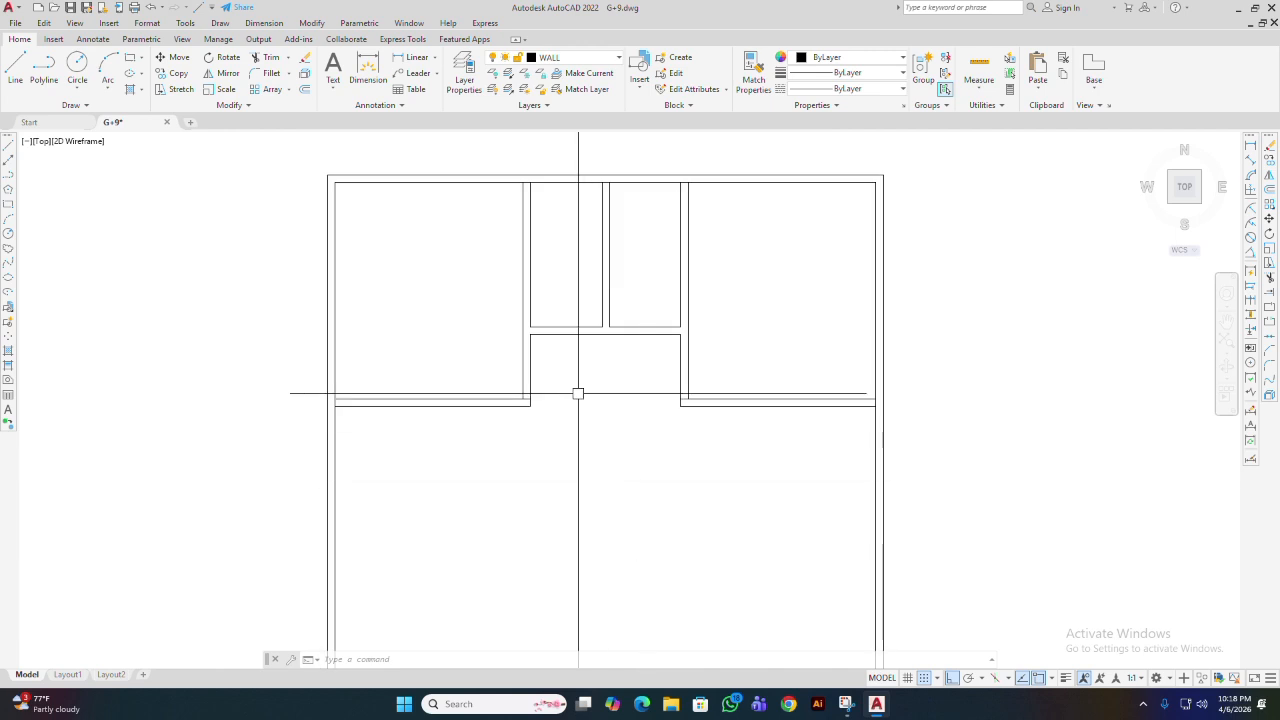
middle_drag(580, 391, 580, 443)
middle_drag(540, 524, 543, 423)
middle_drag(560, 545, 563, 520)
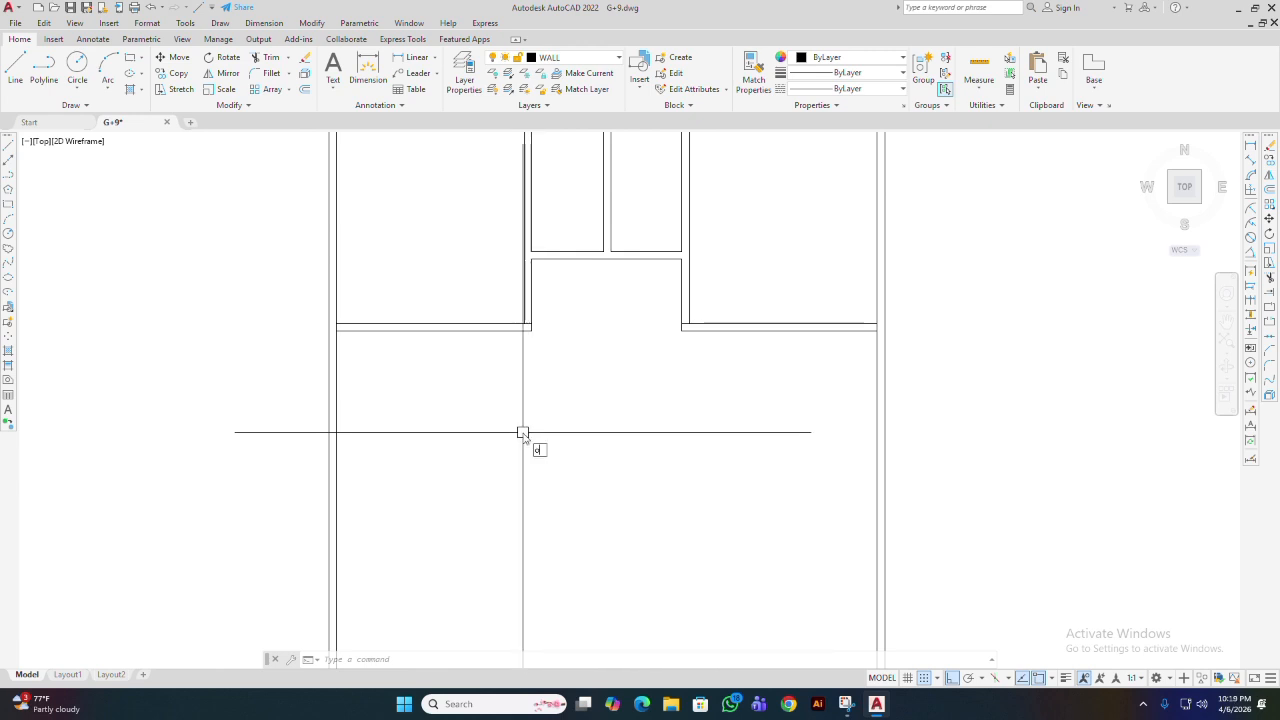
- Offset the lower line of the left bedroom's bottom wall 12' downward
key(Return)
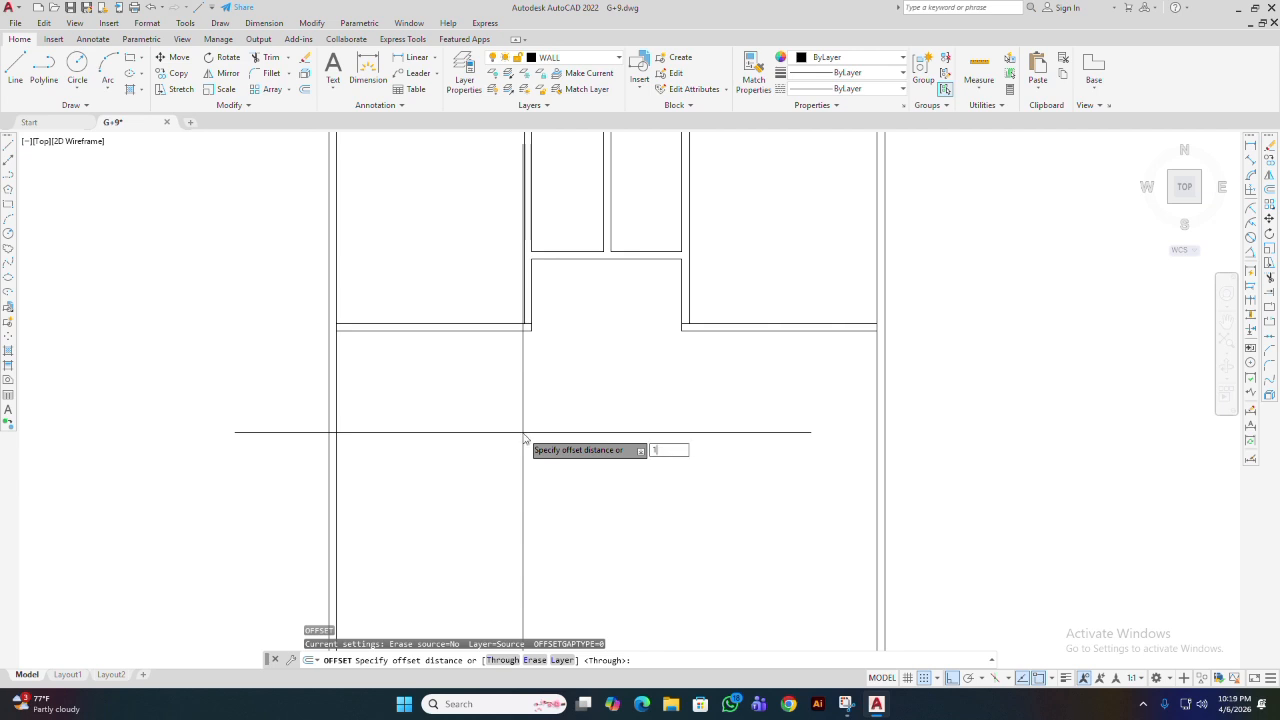
key(Return)
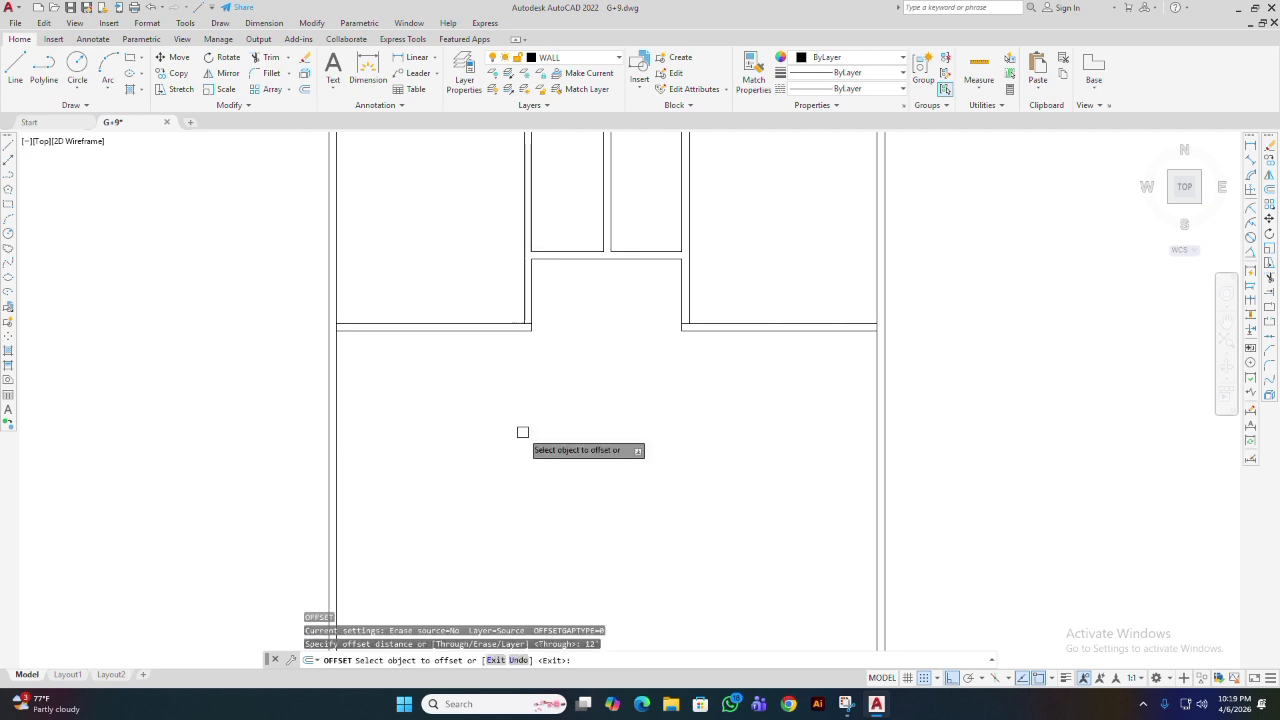
click(474, 332)
click(495, 485)
mouse_move(528, 557)
middle_down()
mouse_move(530, 482)
mouse_move(460, 480)
middle_up()
key(Return)
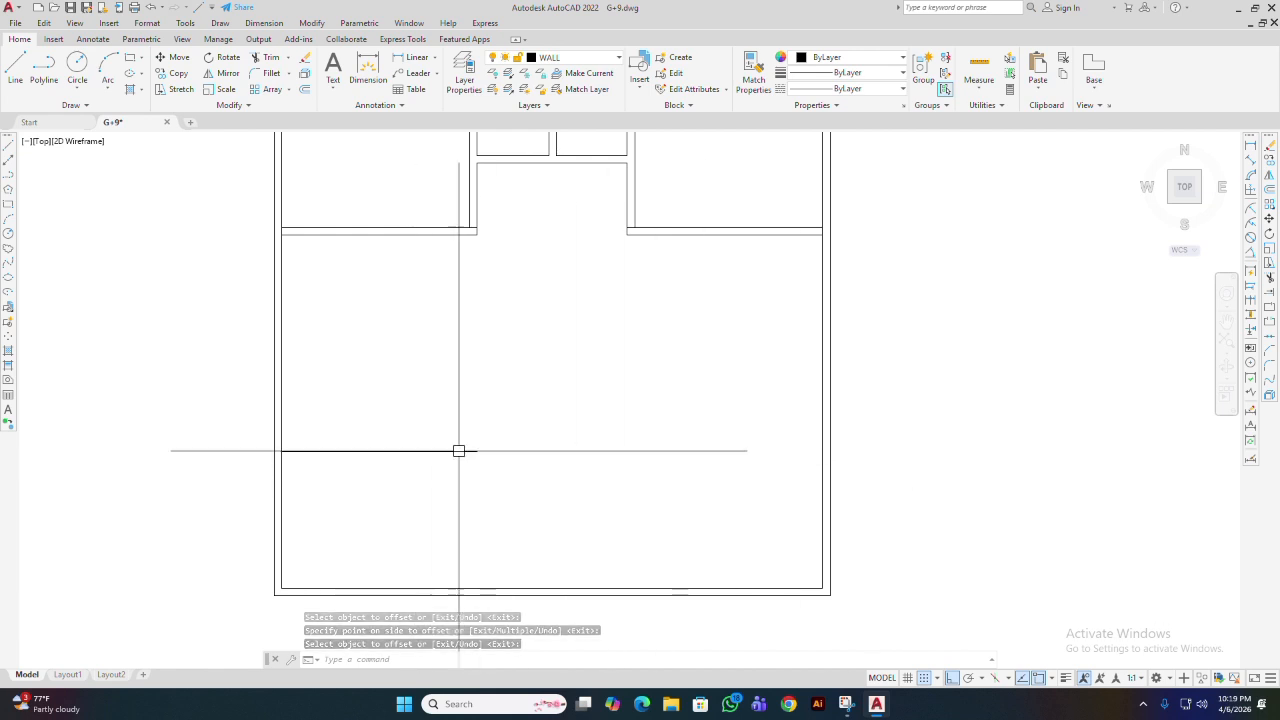
- Extend the short horizontal line below the left bedroom to the inner face of the right exterior wall
scroll(378, 480, up, 2)
mouse_move(378, 480)
middle_down()
mouse_move(229, 451)
mouse_move(334, 494)
middle_up()
scroll(248, 458, down, 2)
mouse_move(420, 494)
middle_down()
mouse_move(498, 513)
mouse_move(487, 505)
mouse_move(495, 535)
mouse_move(471, 477)
middle_up()
scroll(488, 500, up, 2)
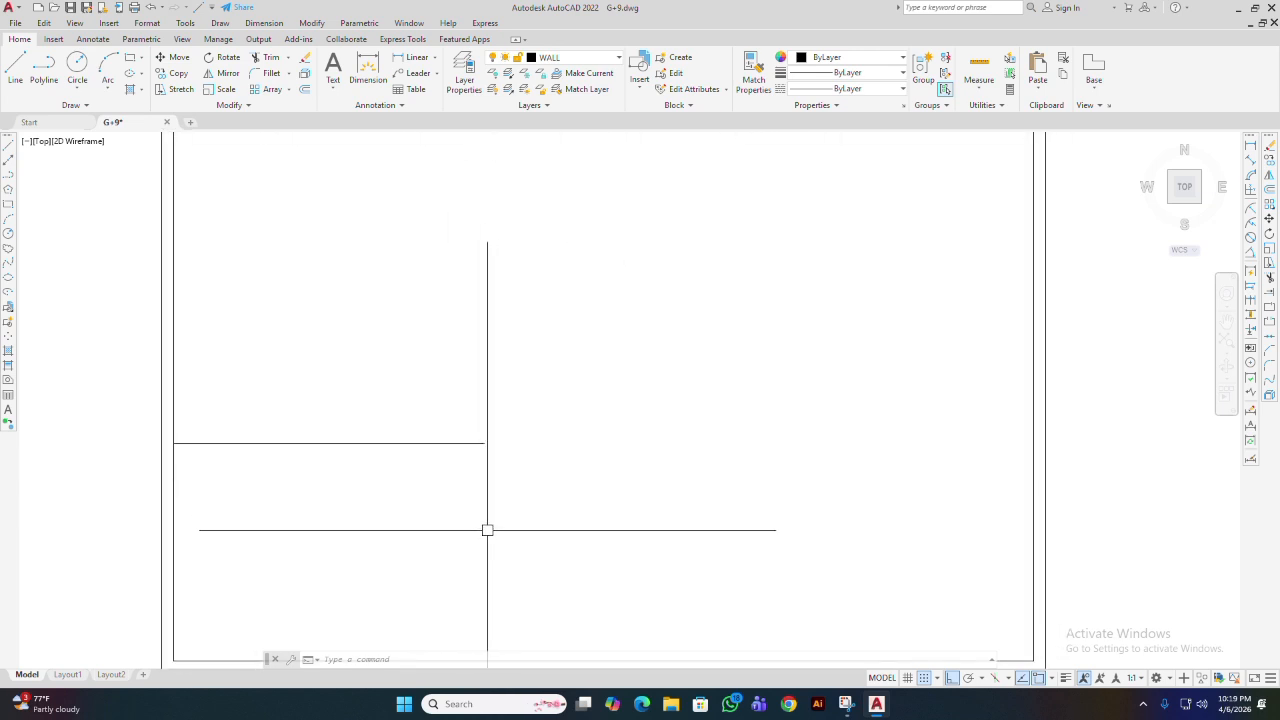
text(x)
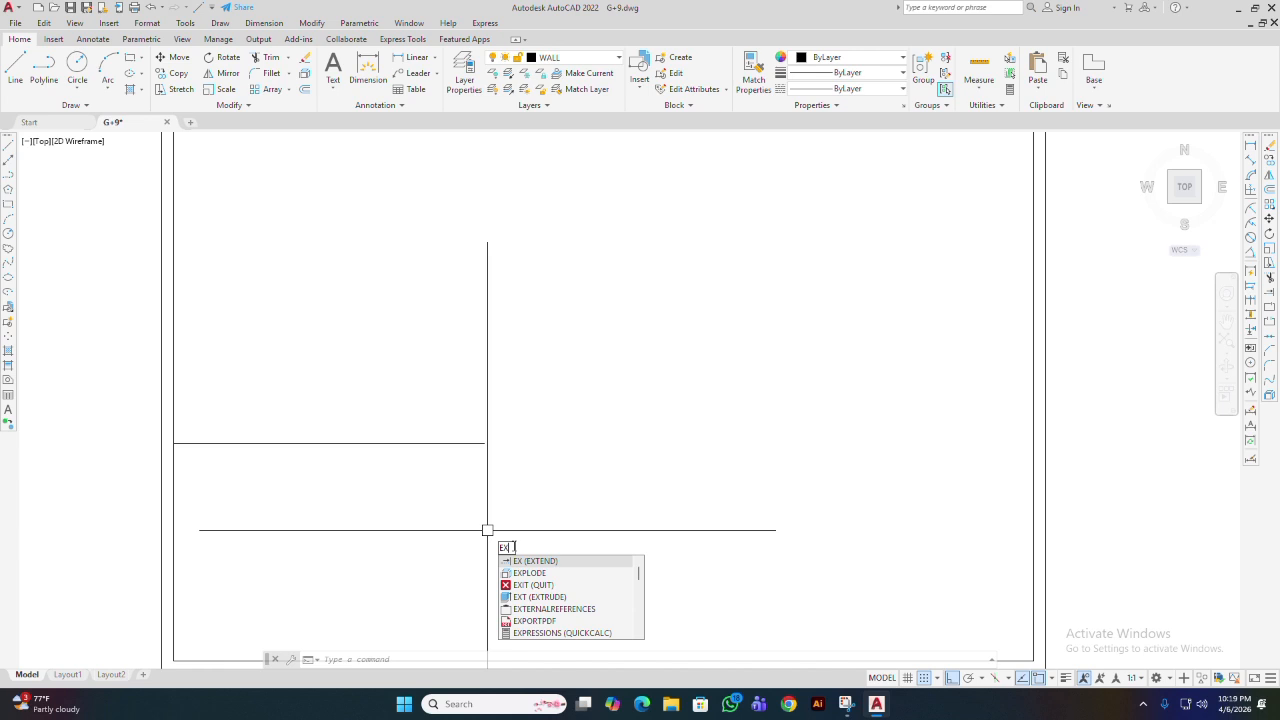
key(Return)
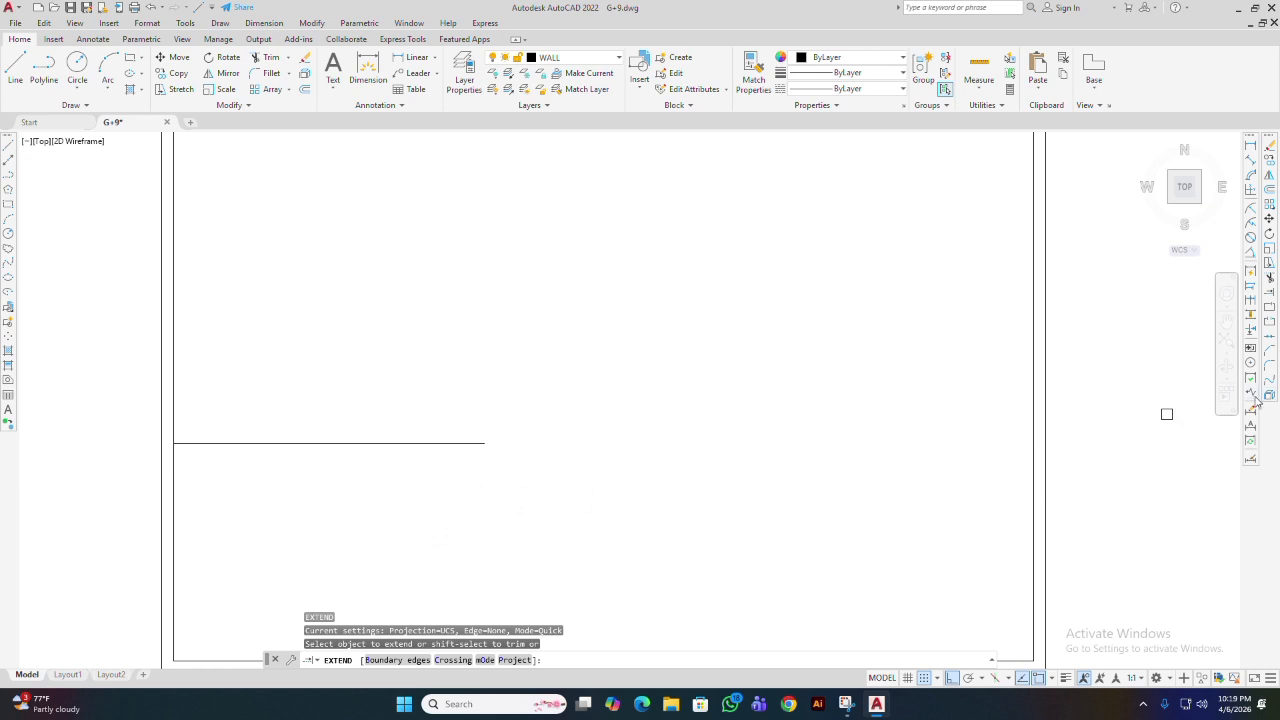
click(455, 444)
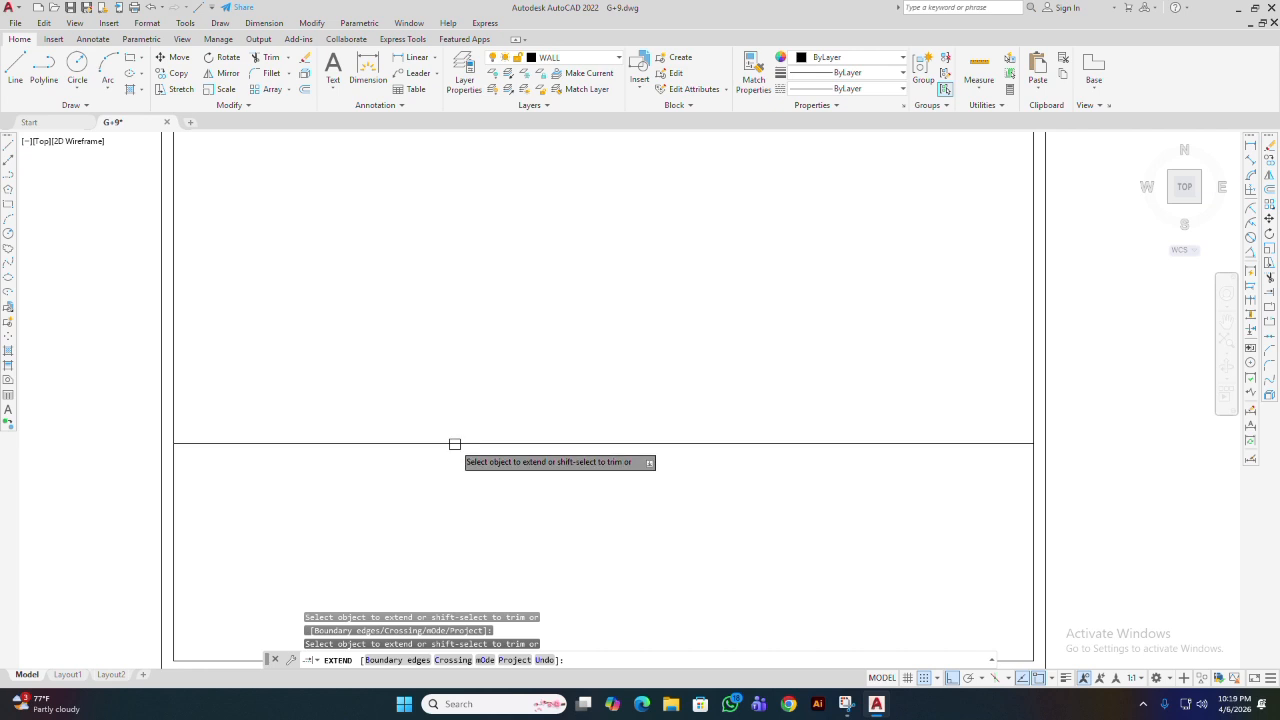
scroll(865, 480, down, 2)
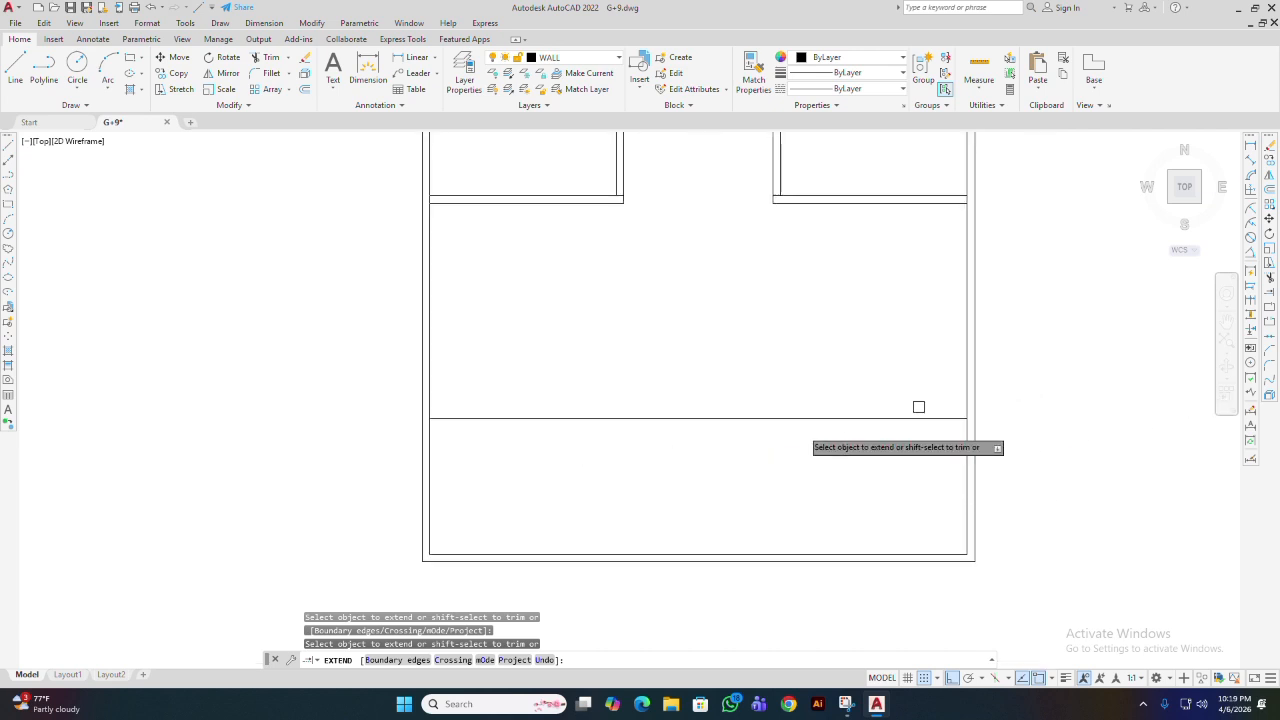
key(Return)
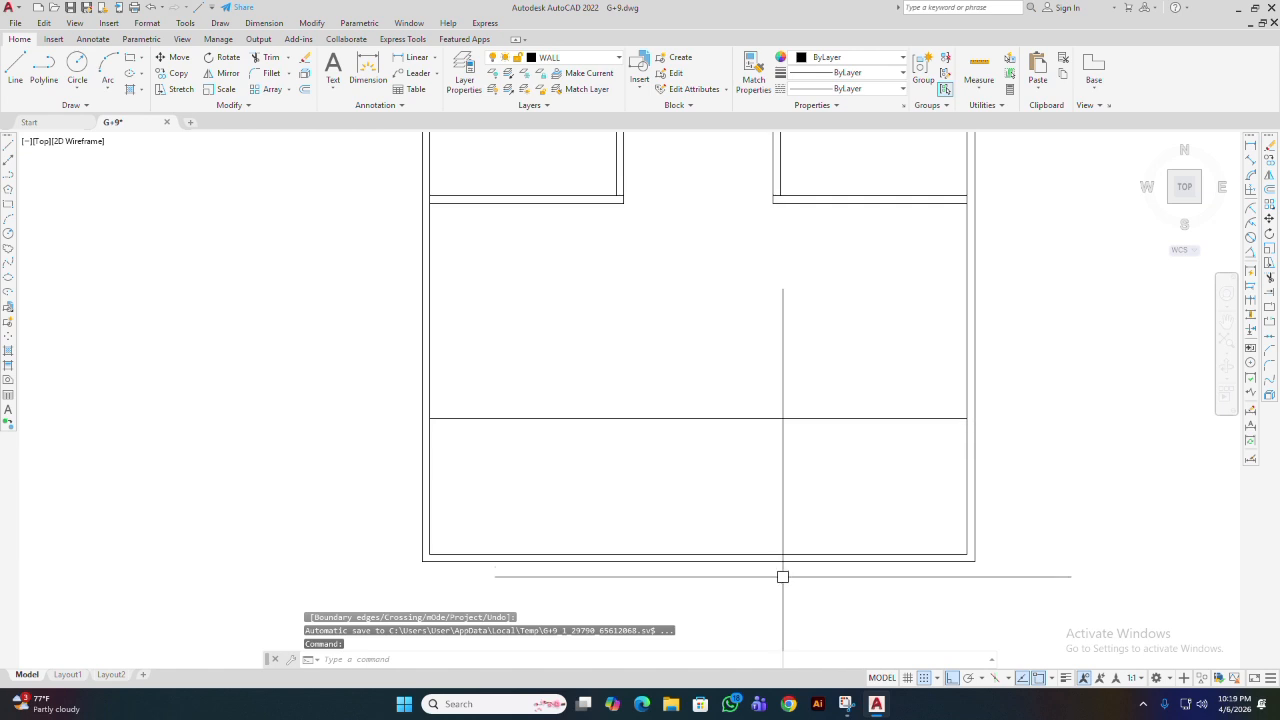
- Offset the full-width horizontal line 5" downward to form the wall thickness
text(o)
key(Return)
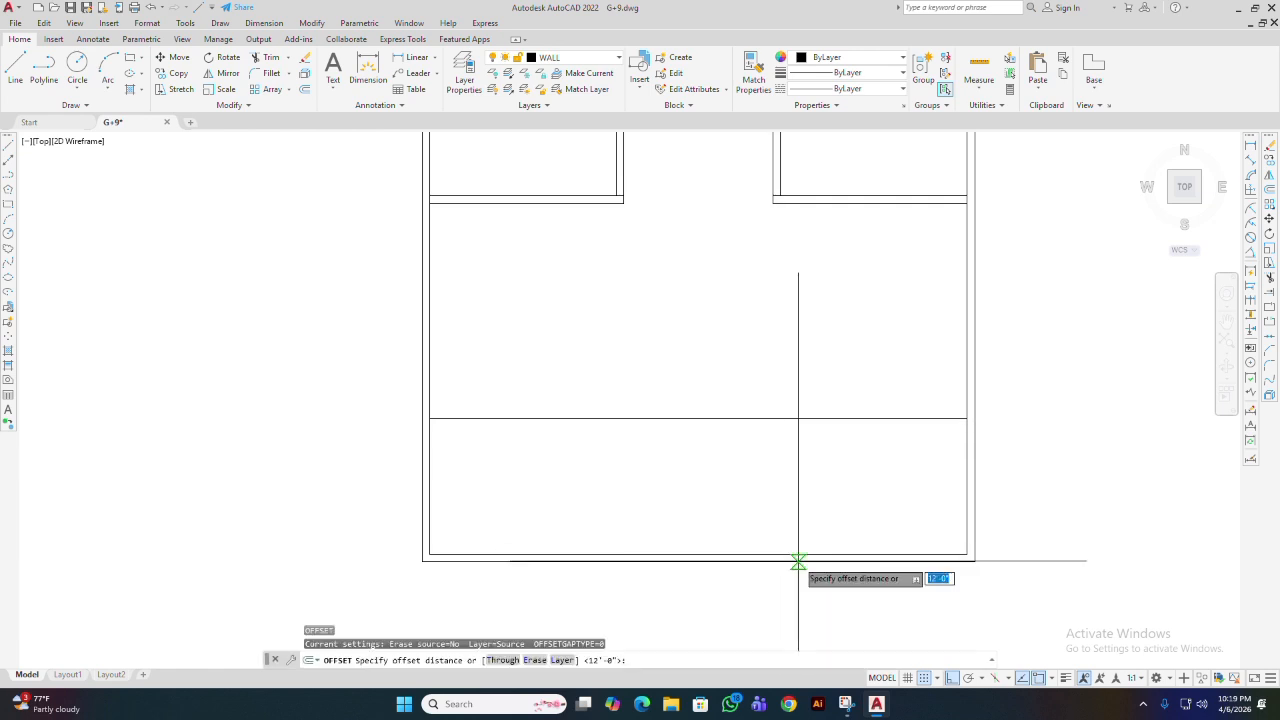
text(5)
key(Return)
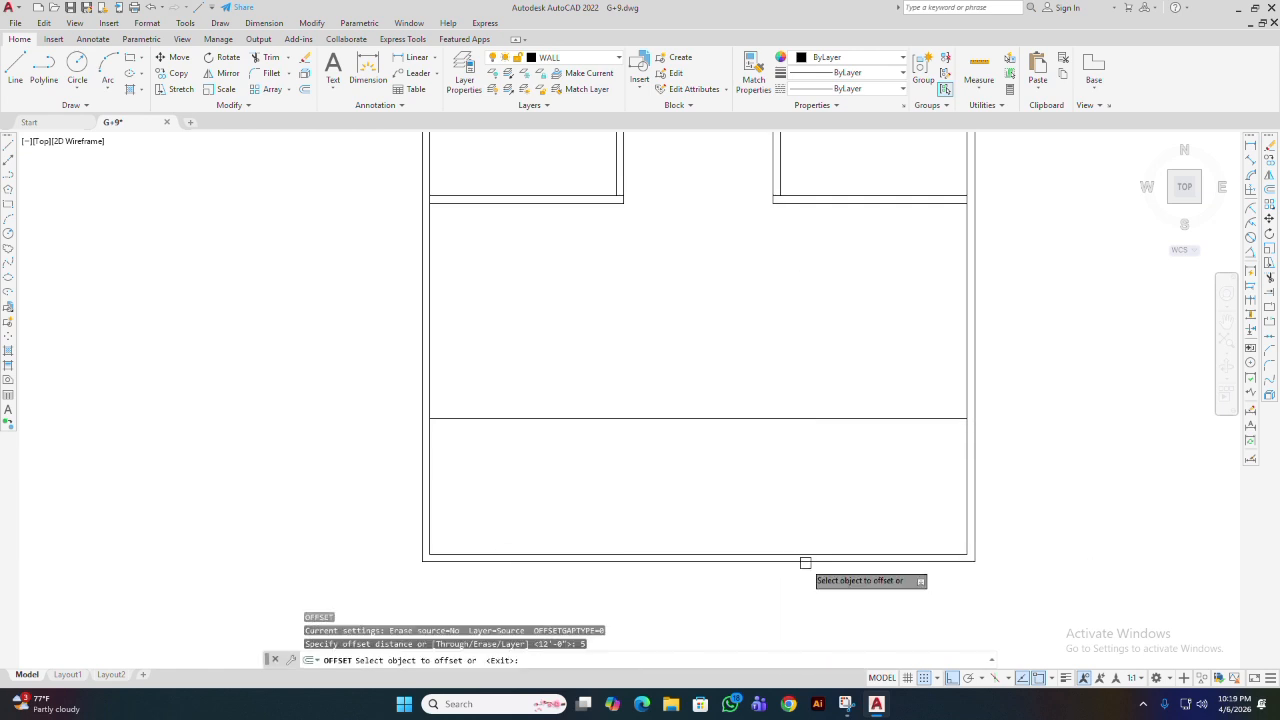
click(786, 418)
click(786, 519)
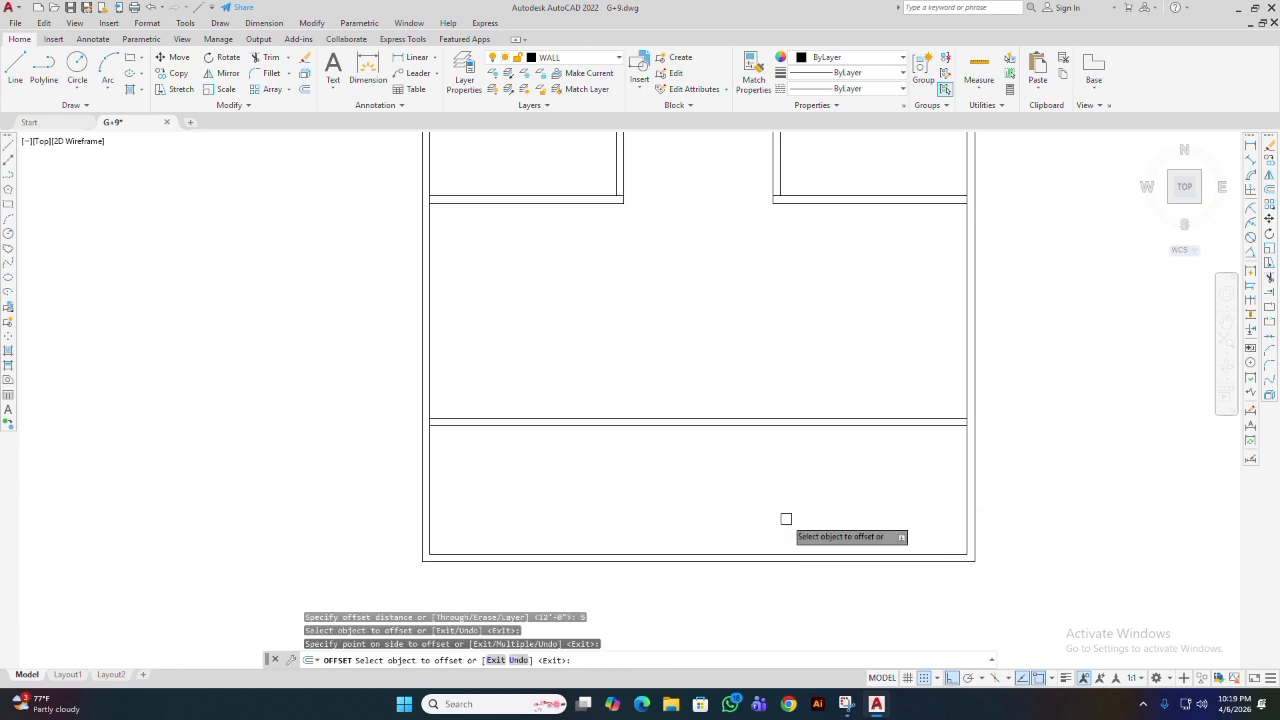
mouse_move(792, 465)
middle_down()
mouse_move(791, 520)
mouse_move(825, 578)
middle_up()
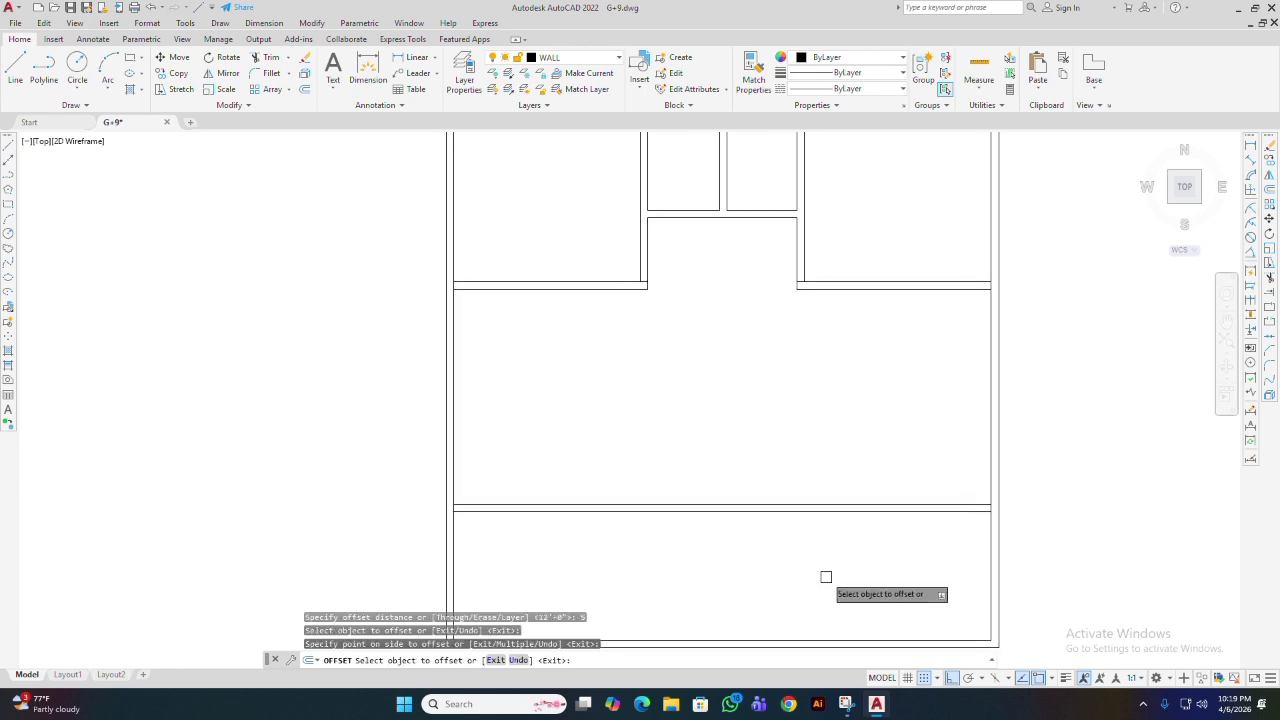
key(Return)
- Draw a vertical line along the left exterior wall's inner face, from the bedroom wall down to the new horizontal wall
middle_drag(685, 504, 804, 489)
middle_drag(934, 470, 795, 546)
scroll(794, 546, down, 5)
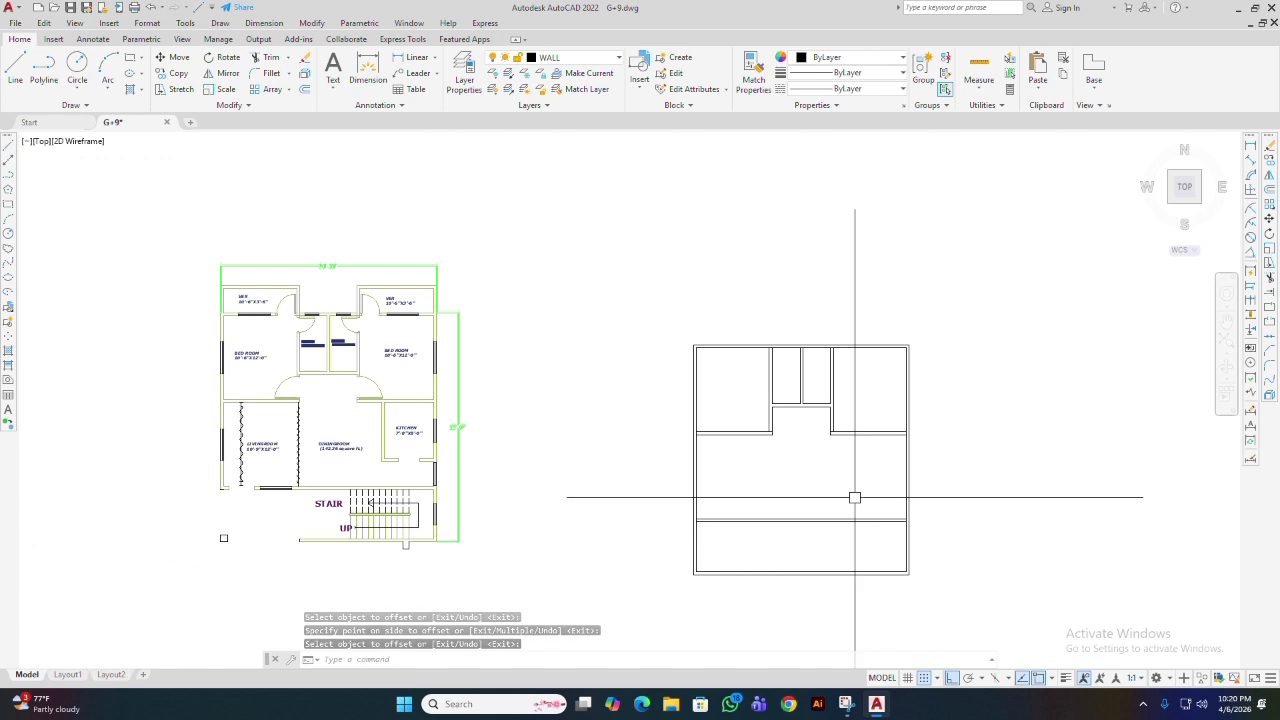
middle_drag(937, 506, 837, 508)
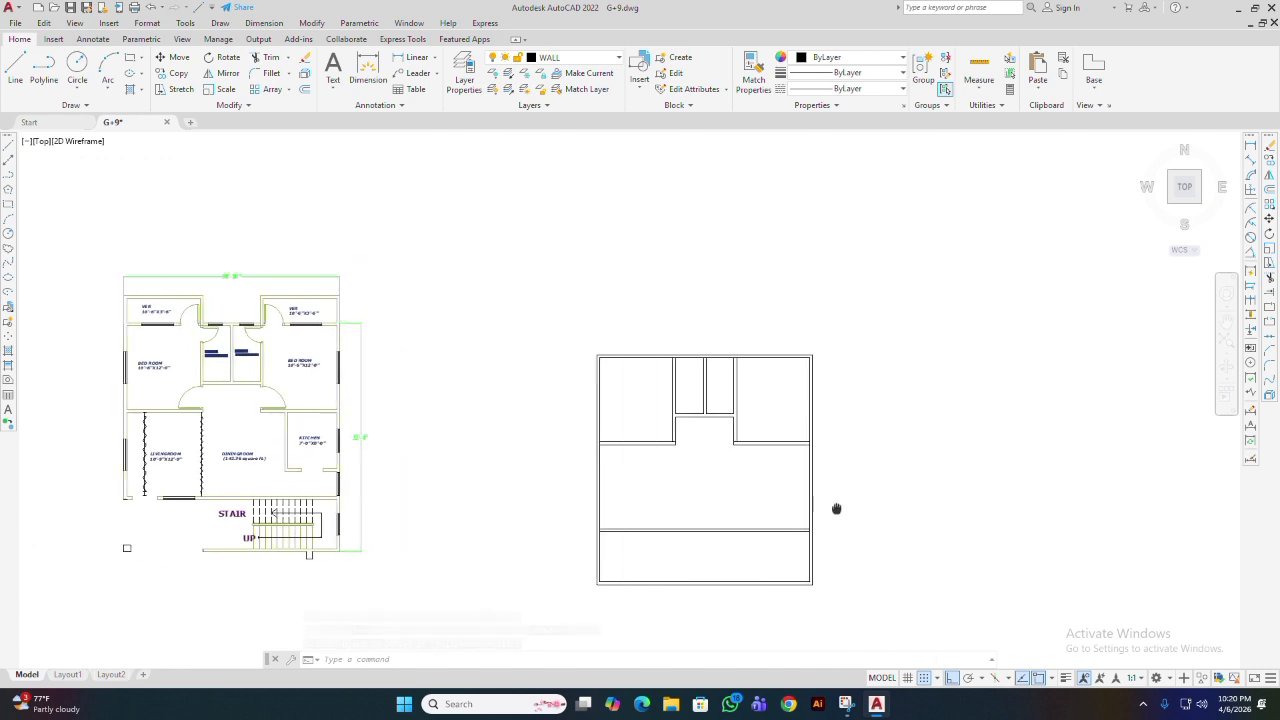
scroll(746, 447, up, 3)
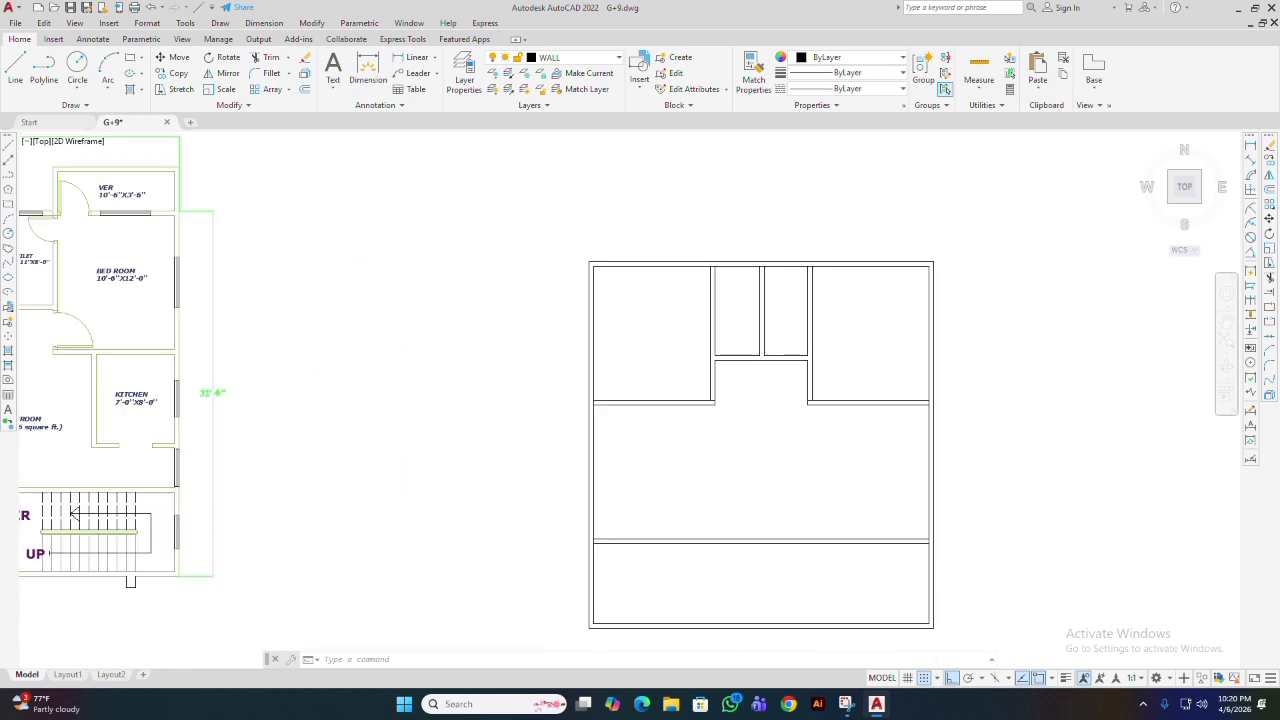
scroll(594, 457, up, 4)
middle_drag(591, 408, 609, 362)
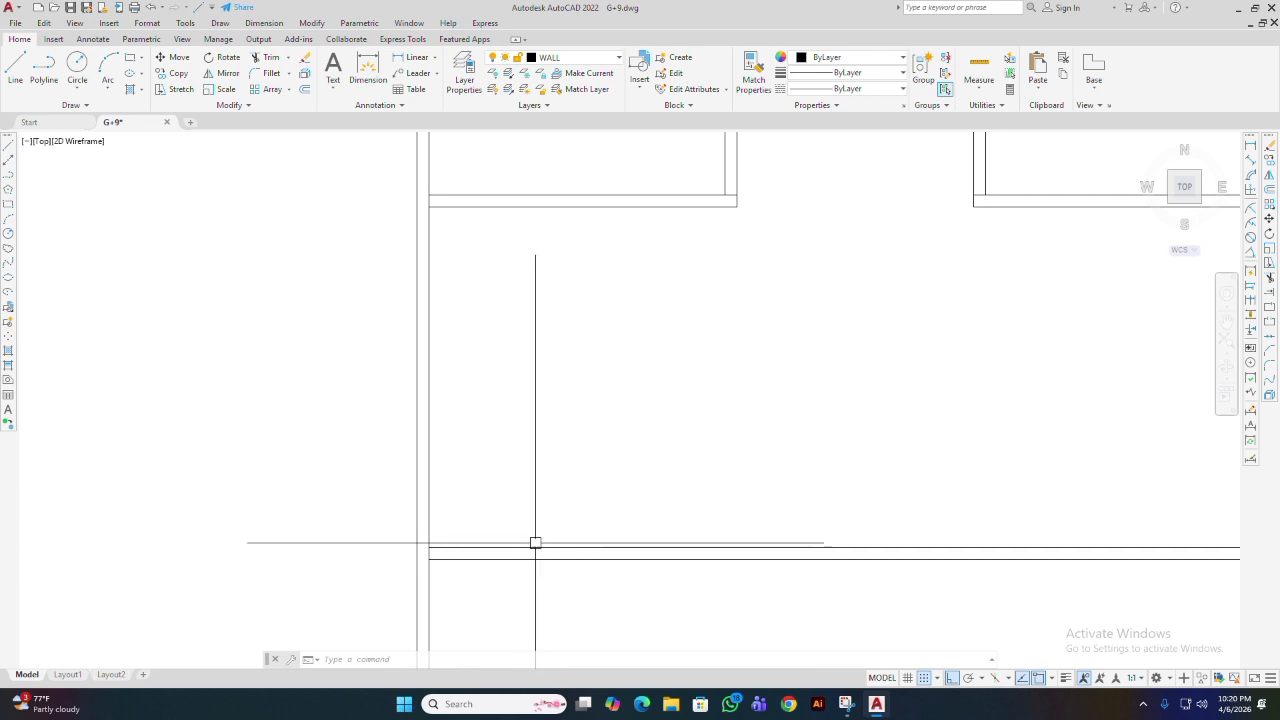
key(l)
key(Return)
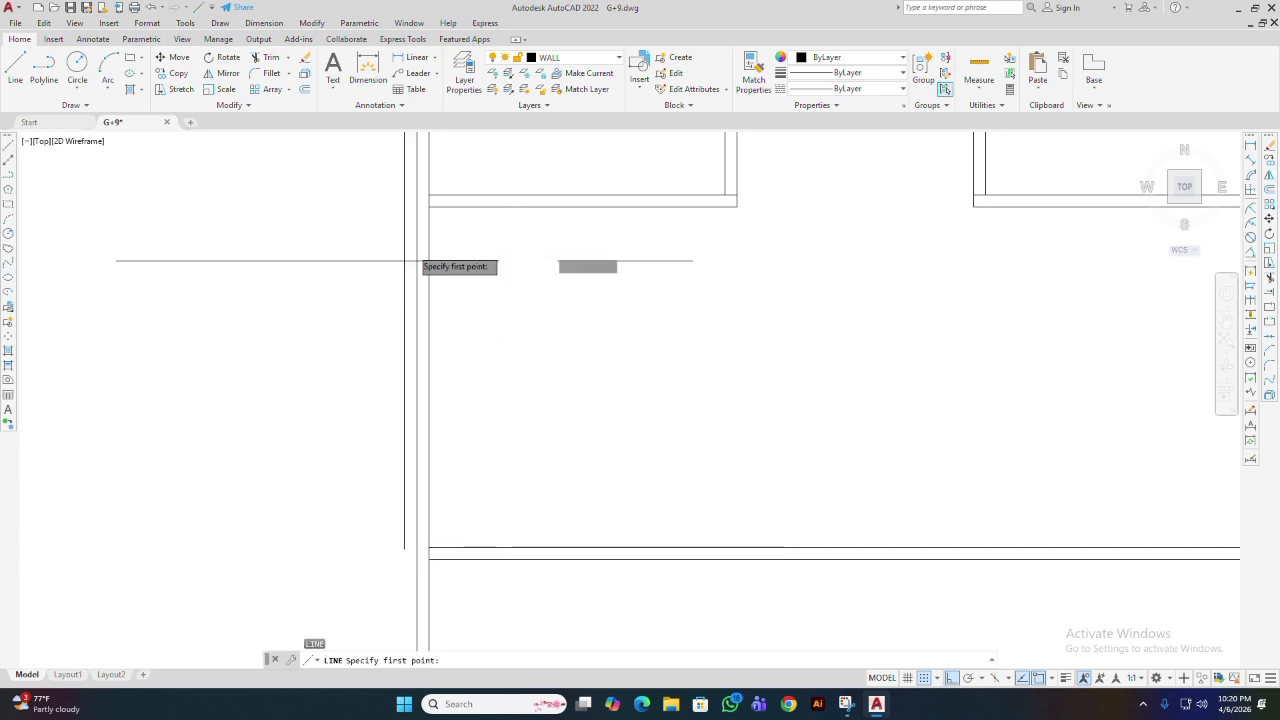
click(429, 207)
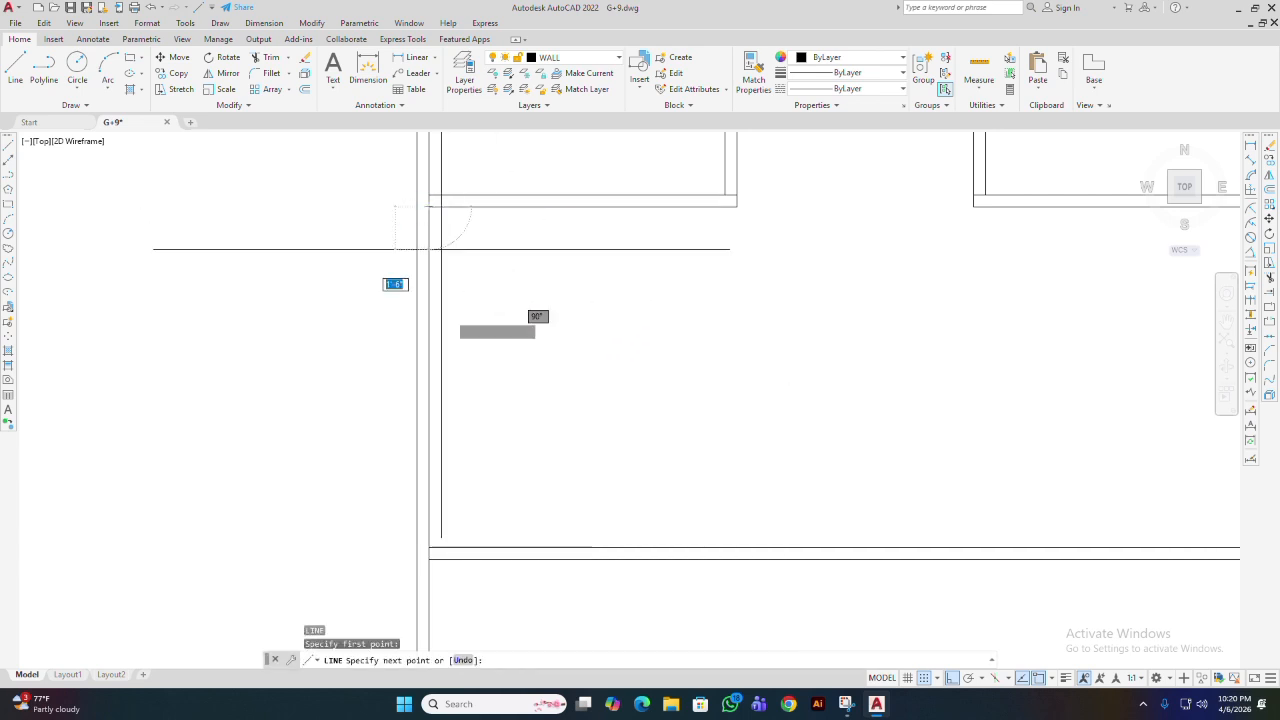
click(441, 551)
key(Return)
- Offset the vertical line on the left wall's inner face 10'9" to the right
key(Return)
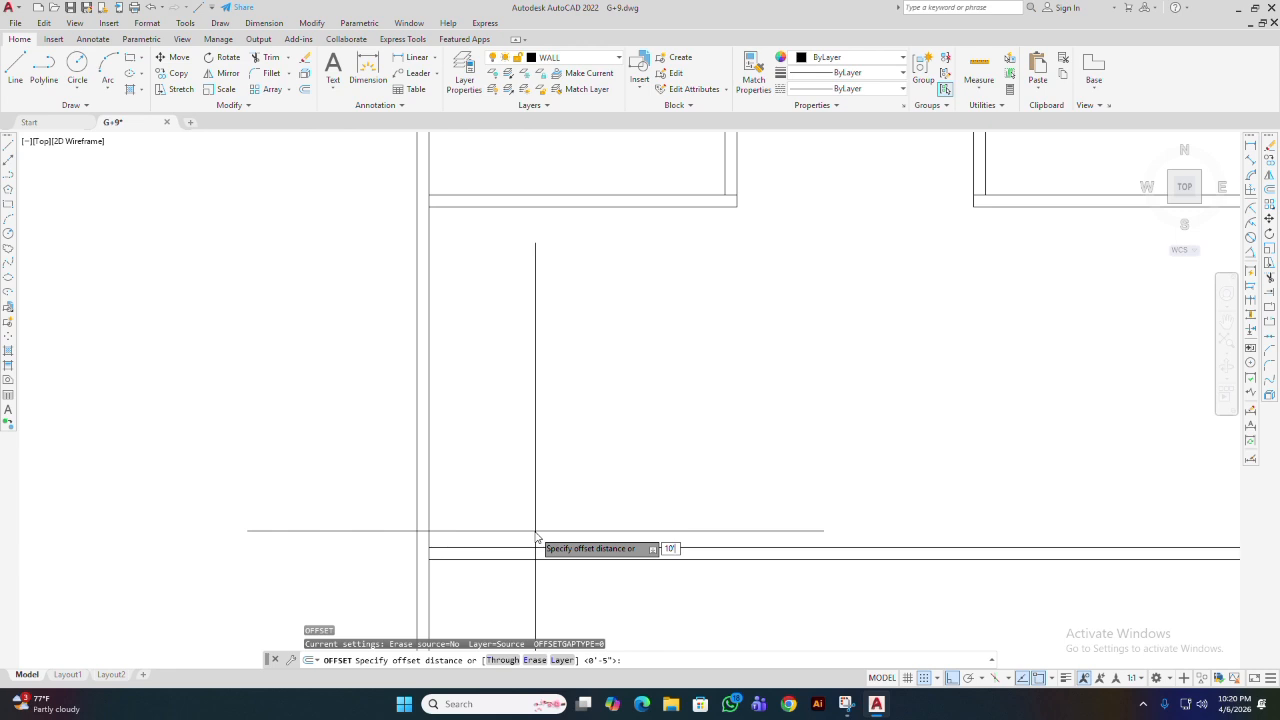
key(Return)
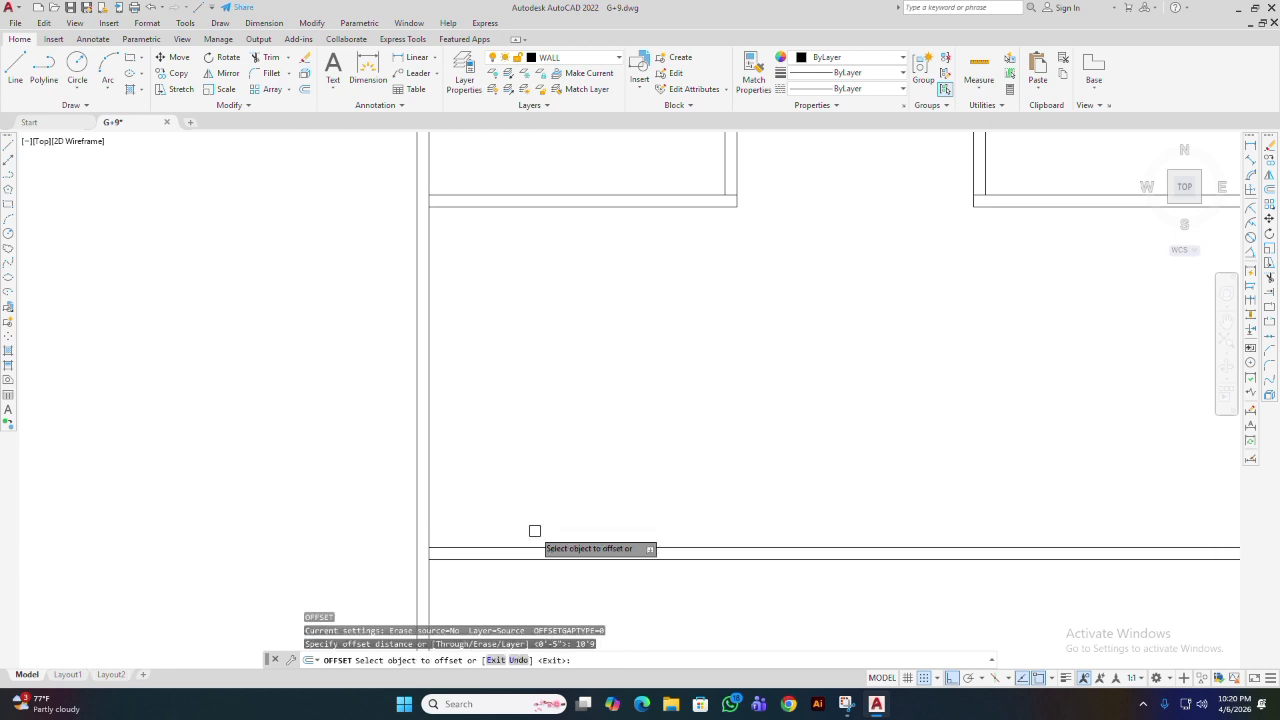
click(429, 332)
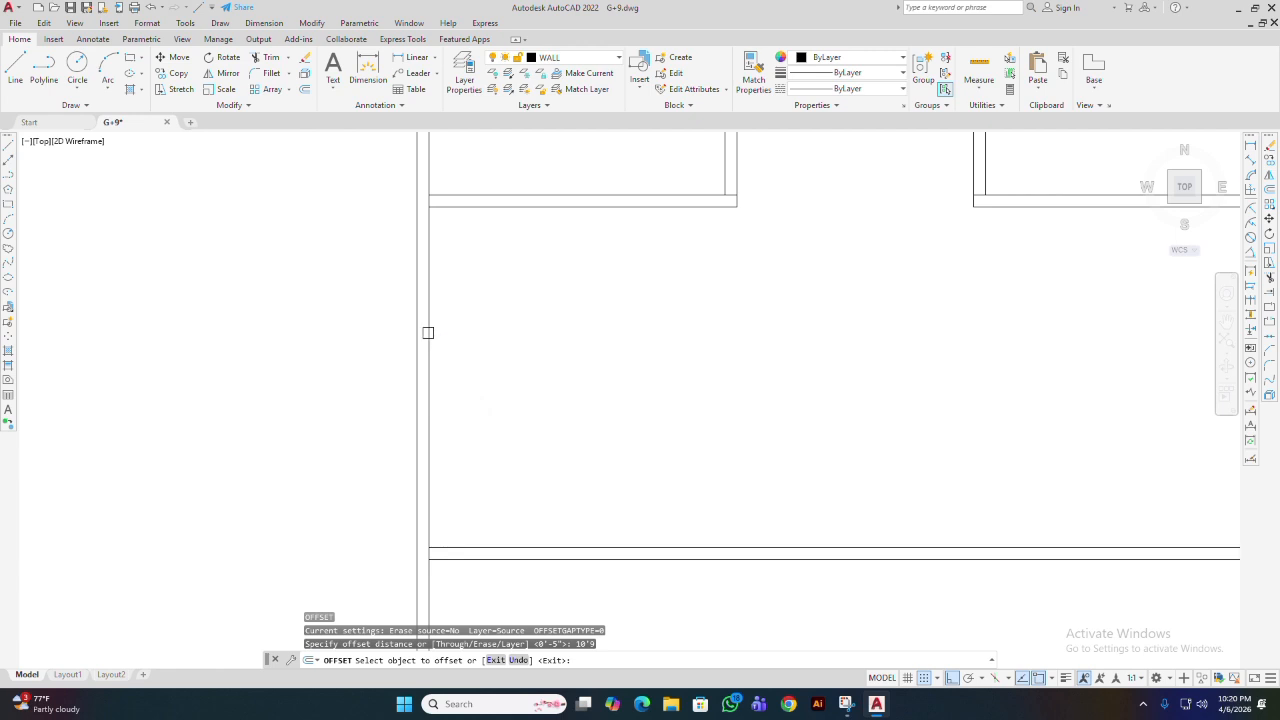
click(578, 415)
middle_drag(905, 473, 865, 431)
scroll(718, 400, up, 2)
mouse_move(722, 394)
middle_down()
mouse_move(803, 531)
mouse_move(830, 490)
middle_up()
scroll(818, 521, down, 2)
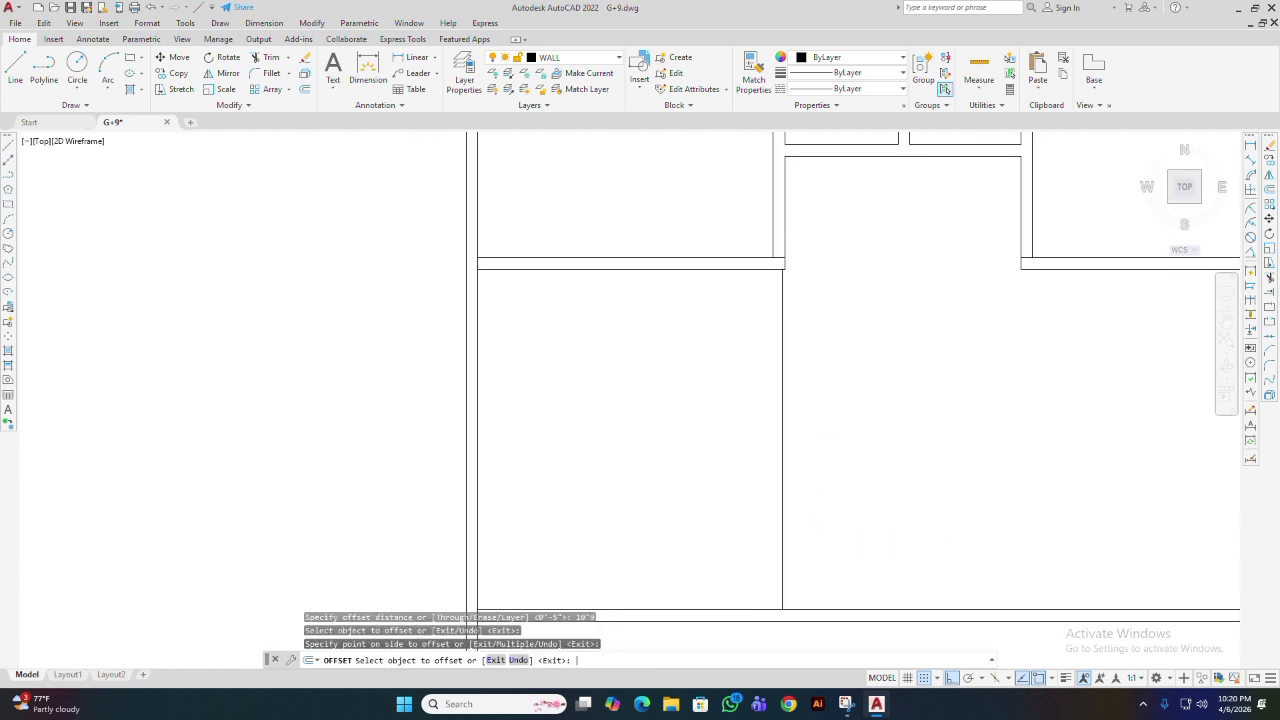
key(Return)
- Check the offset vertical line against the left bedroom's wall corner and delete that line
mouse_move(786, 429)
middle_down()
mouse_move(787, 417)
mouse_move(786, 451)
middle_up()
scroll(787, 420, up, 2)
scroll(754, 256, up, 2)
mouse_move(754, 256)
middle_down()
mouse_move(724, 321)
mouse_move(744, 366)
middle_up()
scroll(755, 335, up, 2)
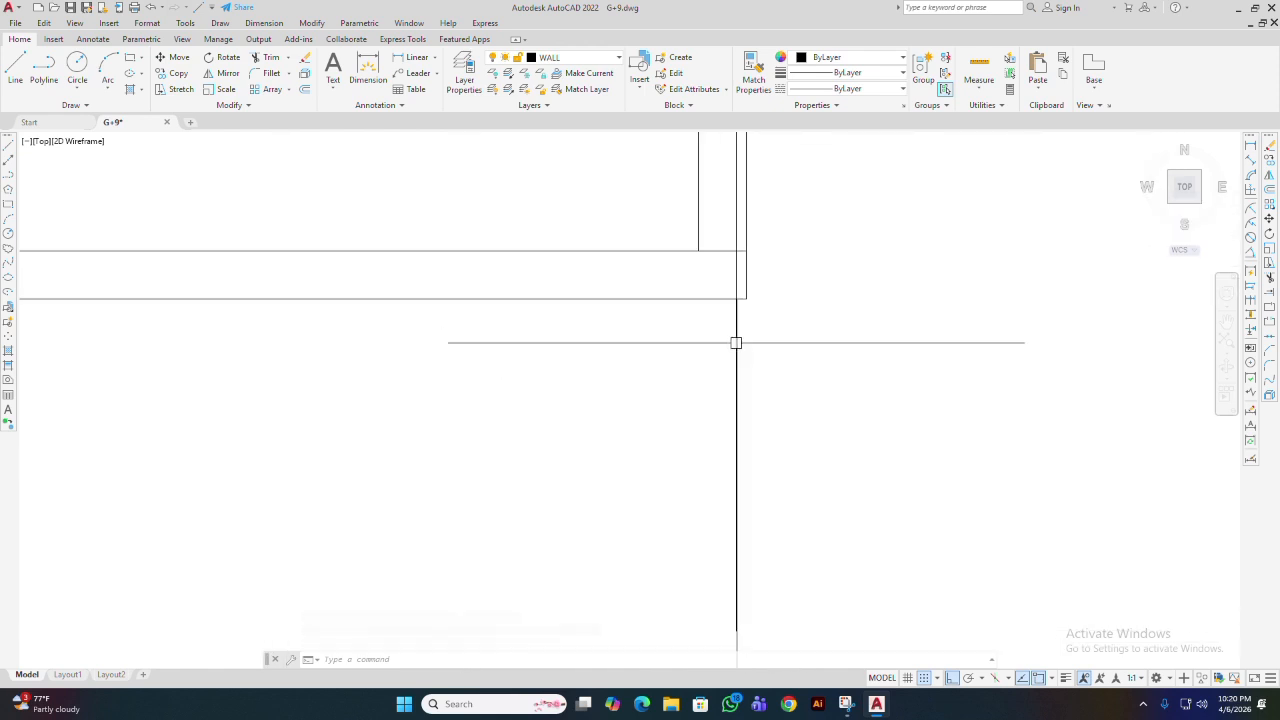
click(736, 342)
key(Escape)
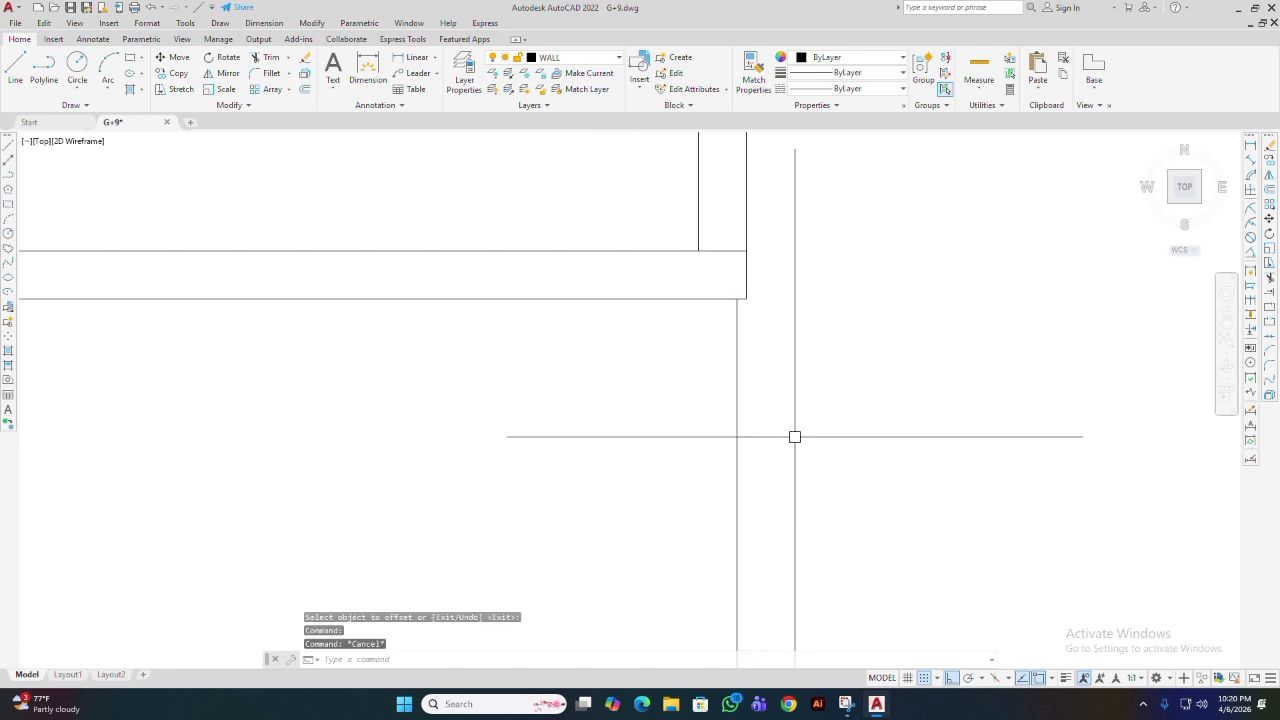
scroll(743, 308, up, 4)
middle_drag(743, 308, 733, 277)
scroll(722, 266, down, 4)
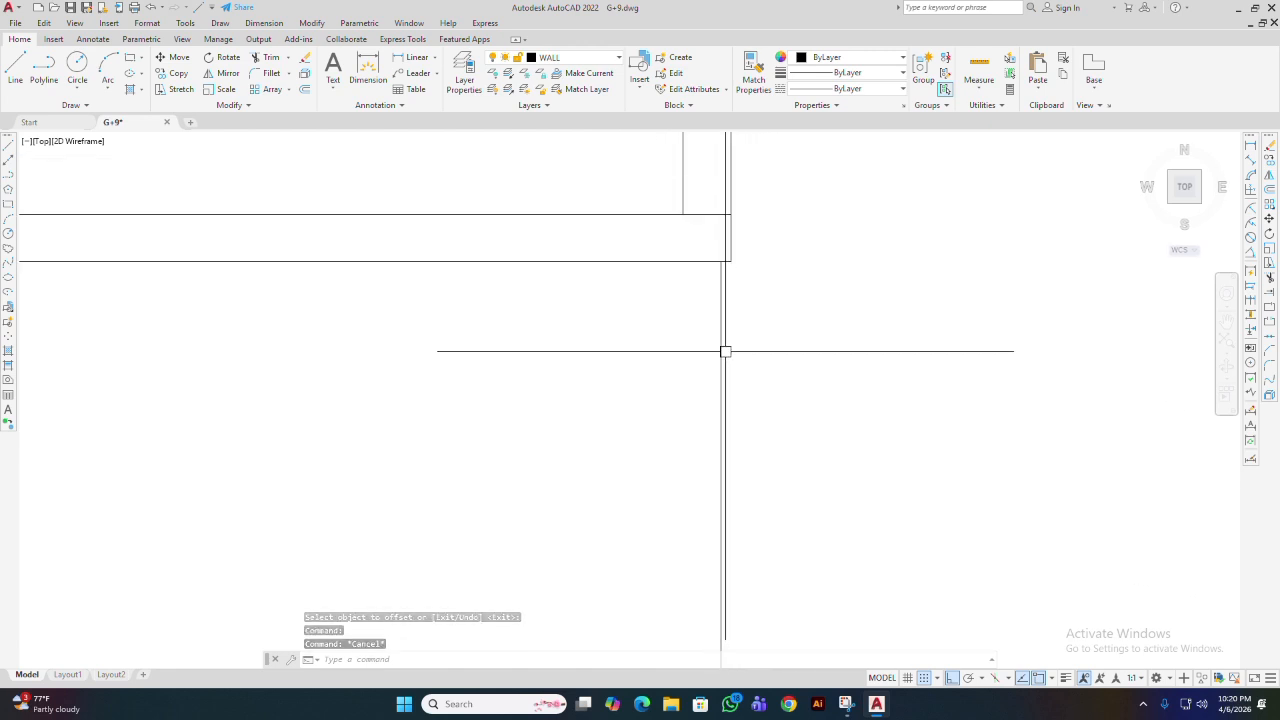
middle_drag(760, 447, 753, 427)
click(714, 330)
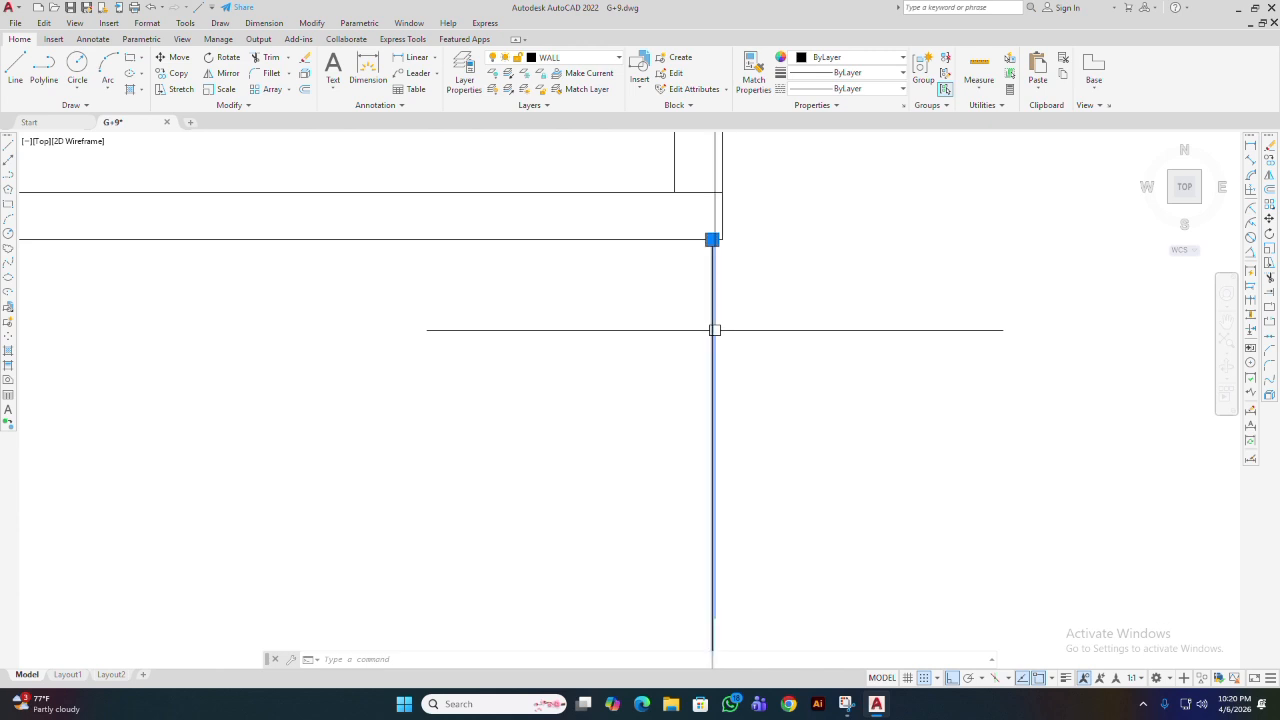
key(Delete)
- Draw a vertical line from the left bedroom's lower-right wall corner straight down to the full-width horizontal wall
scroll(749, 386, down, 4)
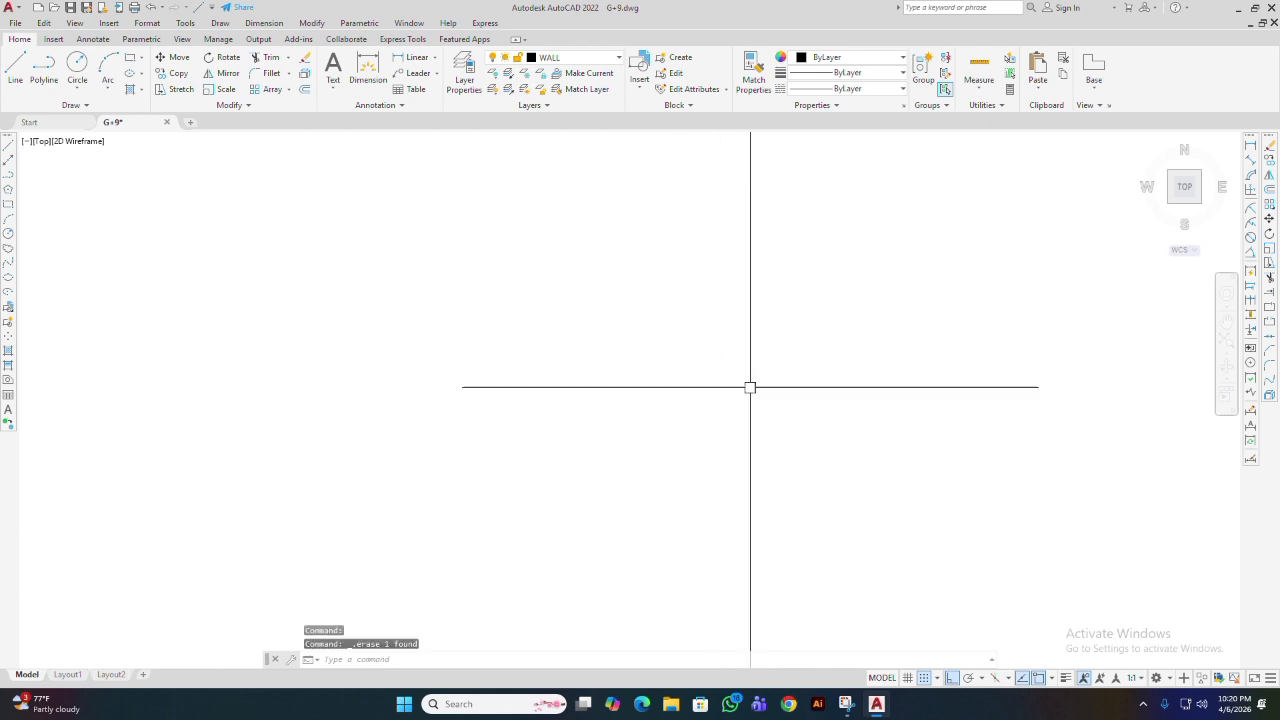
text(l)
key(Return)
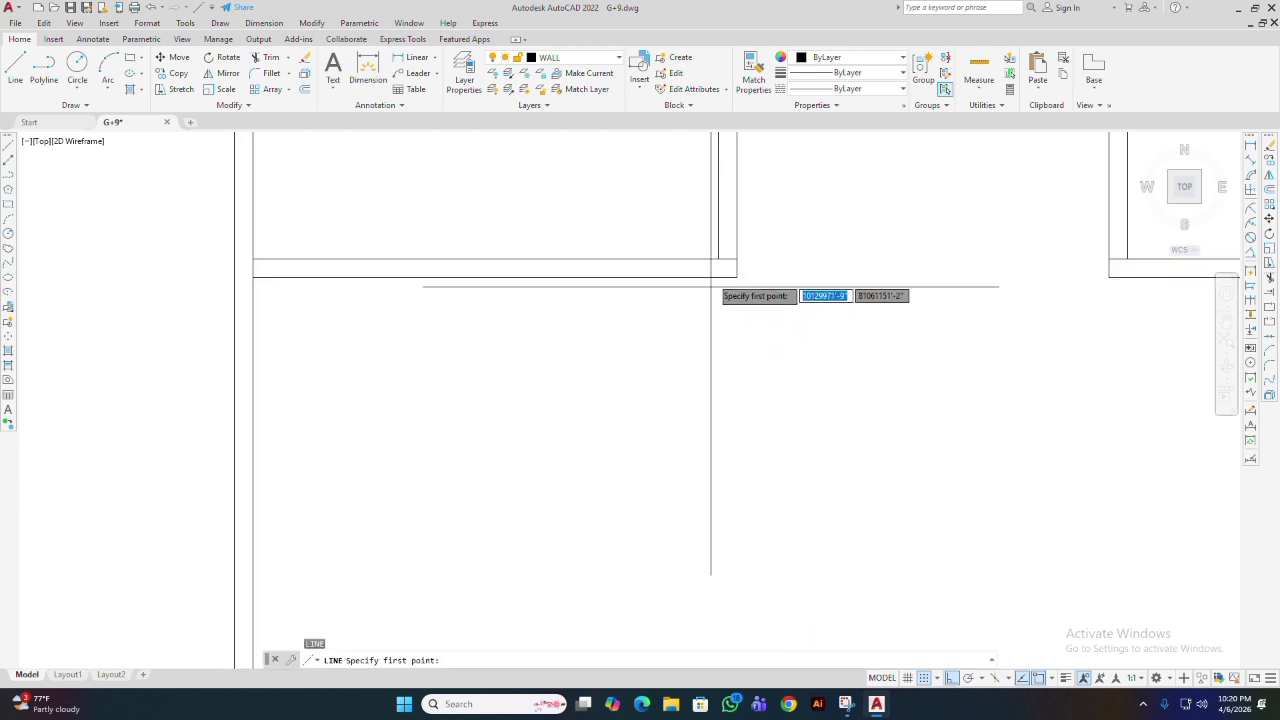
click(737, 278)
middle_drag(808, 579, 828, 283)
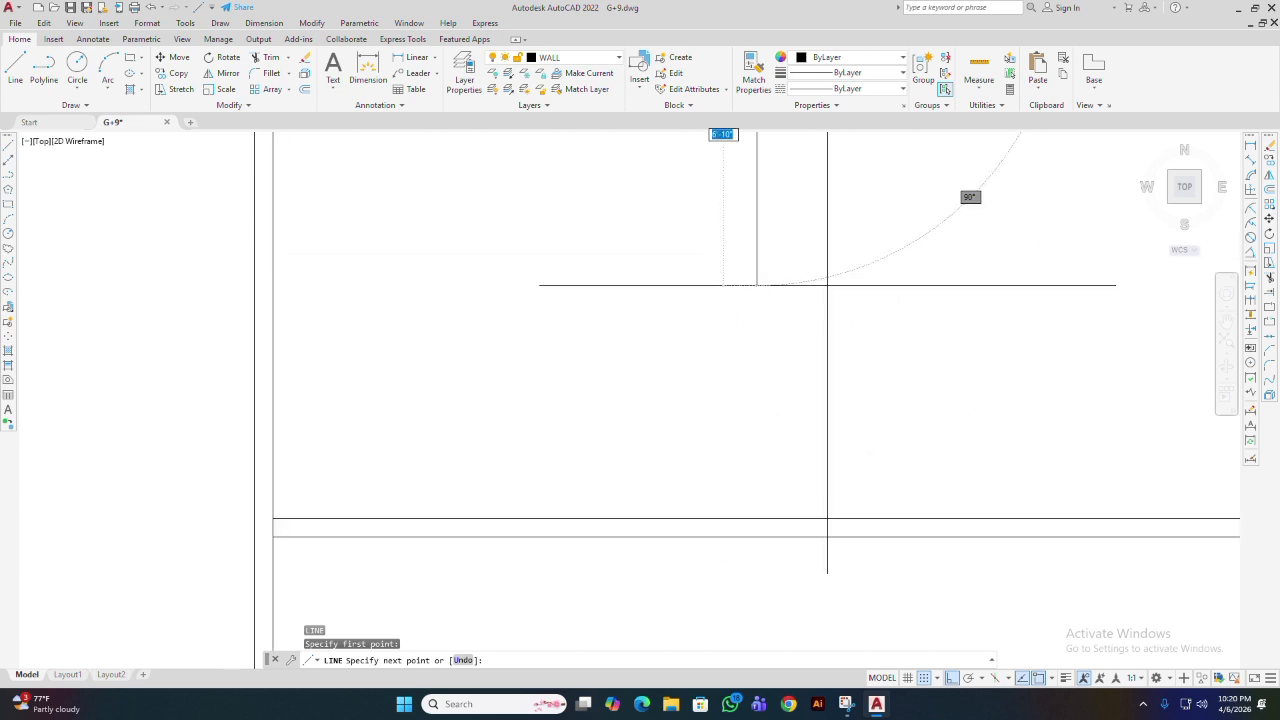
click(757, 518)
key(Return)
- Examine the plan's room layout around the new vertical line and the open area below the right bedroom
scroll(784, 383, down, 2)
middle_drag(784, 383, 778, 496)
mouse_move(780, 371)
middle_down()
mouse_move(784, 401)
mouse_move(800, 374)
middle_up()
scroll(646, 402, down, 2)
mouse_move(656, 410)
middle_down()
mouse_move(677, 389)
mouse_move(663, 551)
middle_up()
scroll(663, 551, up, 3)
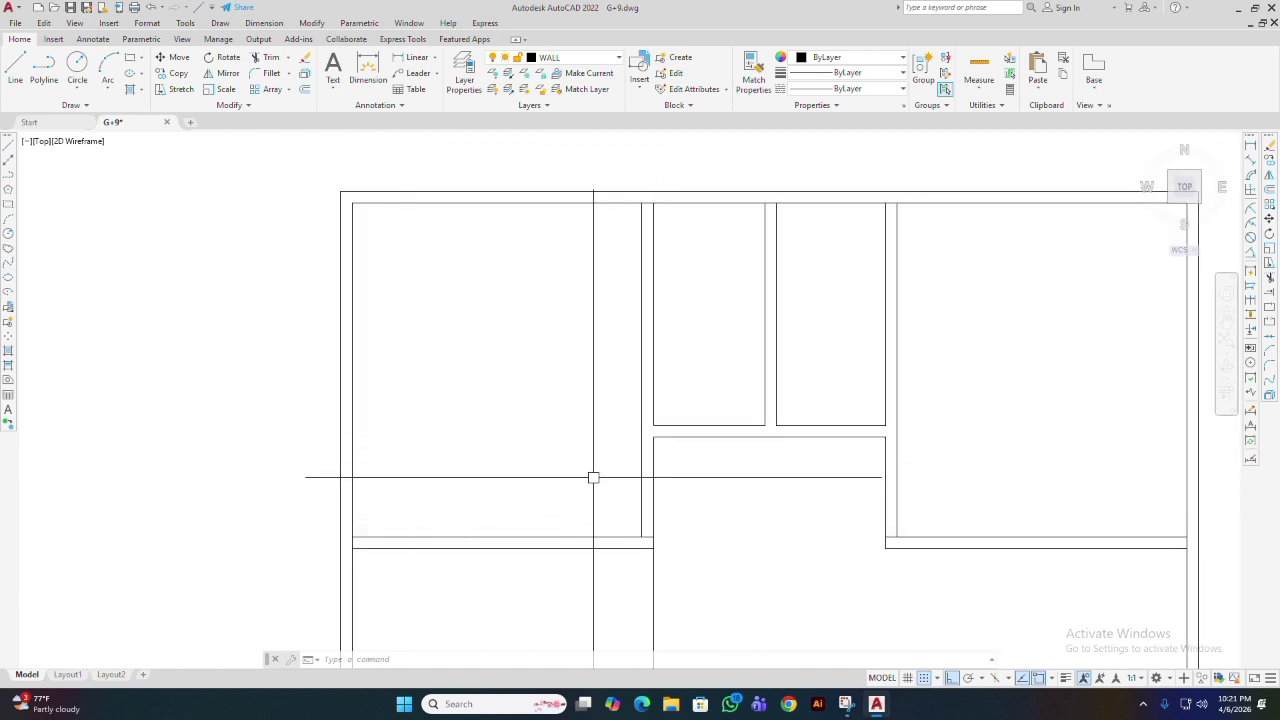
scroll(560, 345, down, 2)
middle_drag(968, 468, 931, 315)
middle_drag(679, 342, 692, 356)
middle_drag(574, 423, 594, 445)
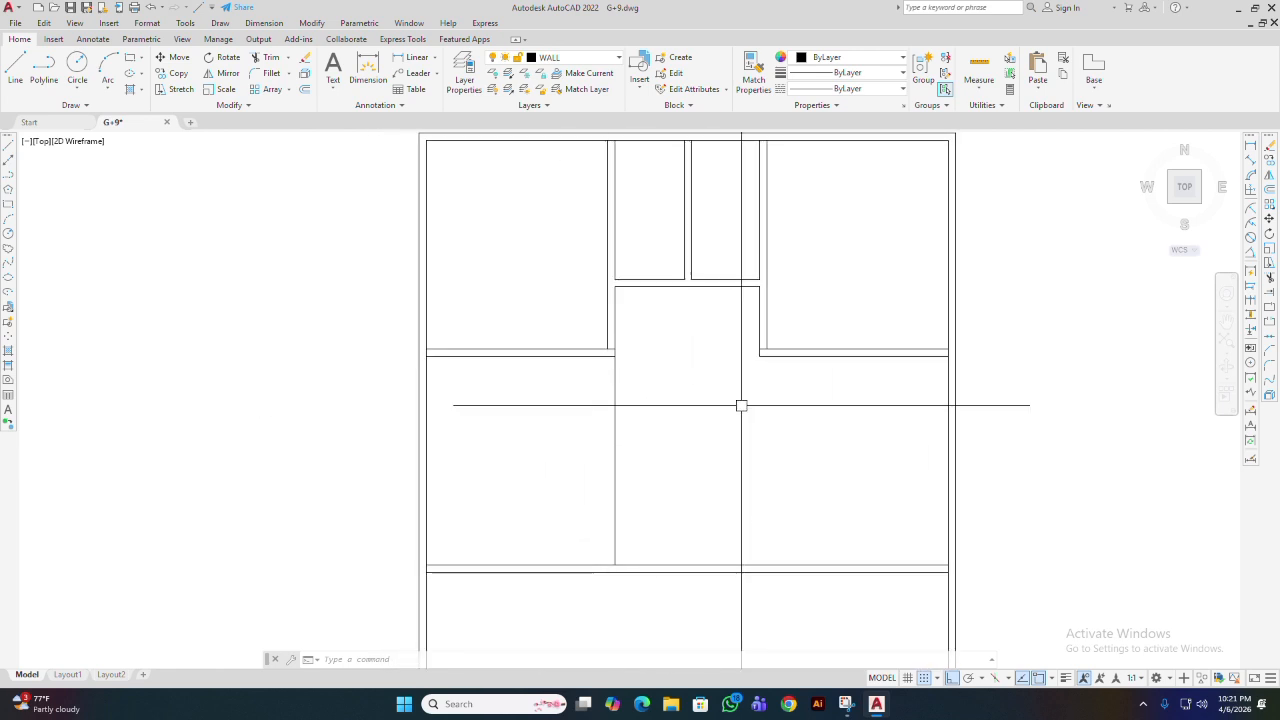
middle_drag(708, 500, 702, 394)
middle_drag(683, 306, 673, 428)
middle_drag(682, 487, 691, 419)
middle_drag(642, 464, 749, 392)
middle_drag(938, 424, 749, 458)
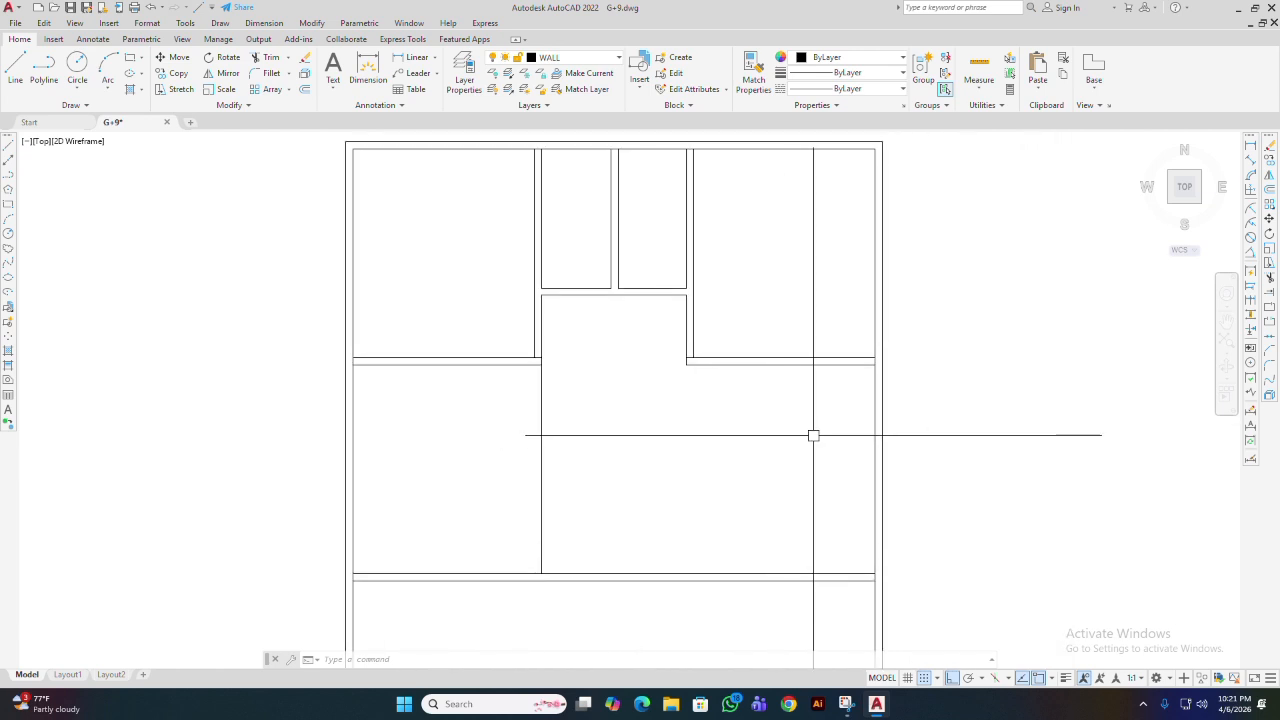
middle_drag(636, 456, 644, 434)
middle_drag(517, 443, 785, 435)
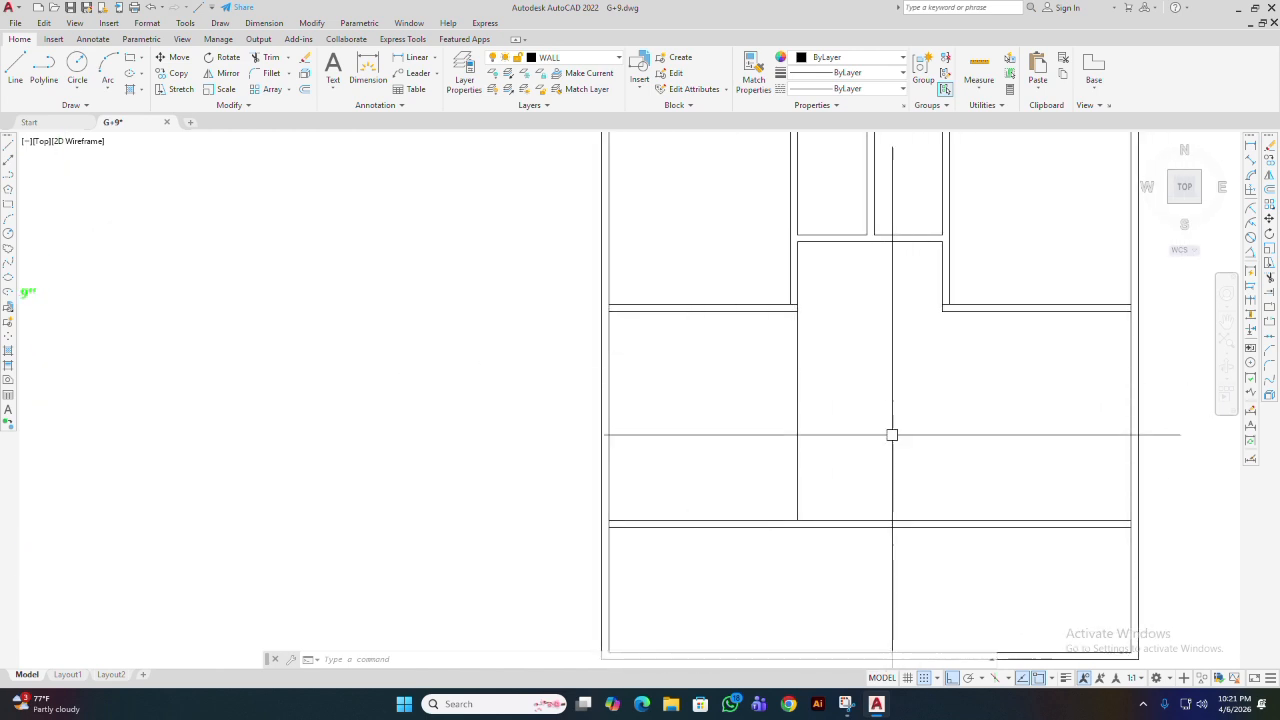
middle_drag(917, 423, 751, 425)
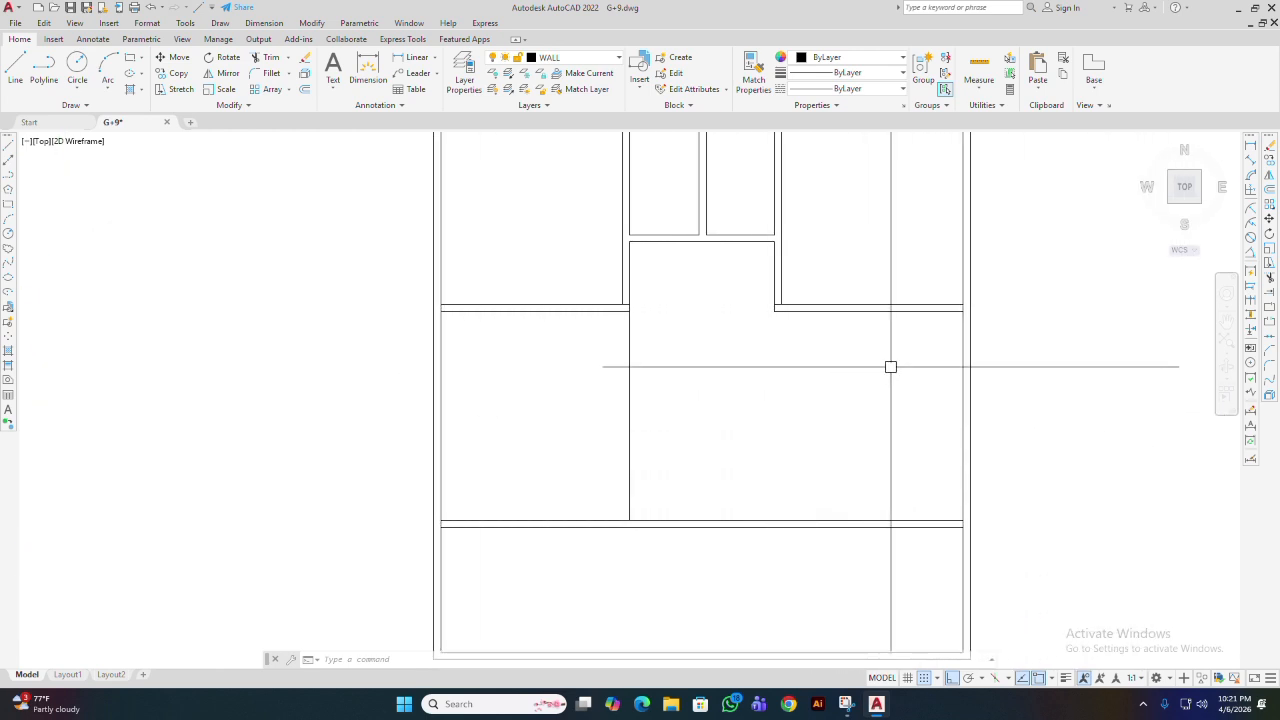
middle_drag(957, 380, 886, 414)
- Offset the lower line of the right bedroom's bottom wall 8' downward
scroll(914, 369, up, 2)
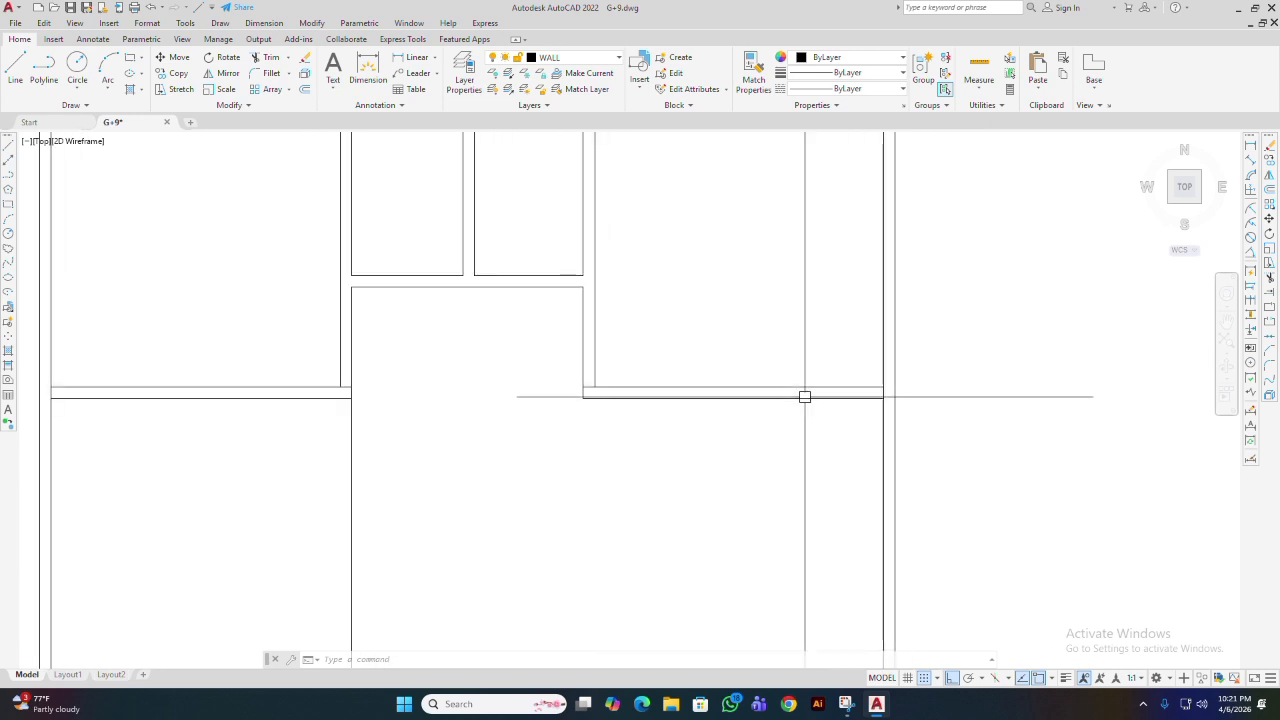
text(o)
key(Return)
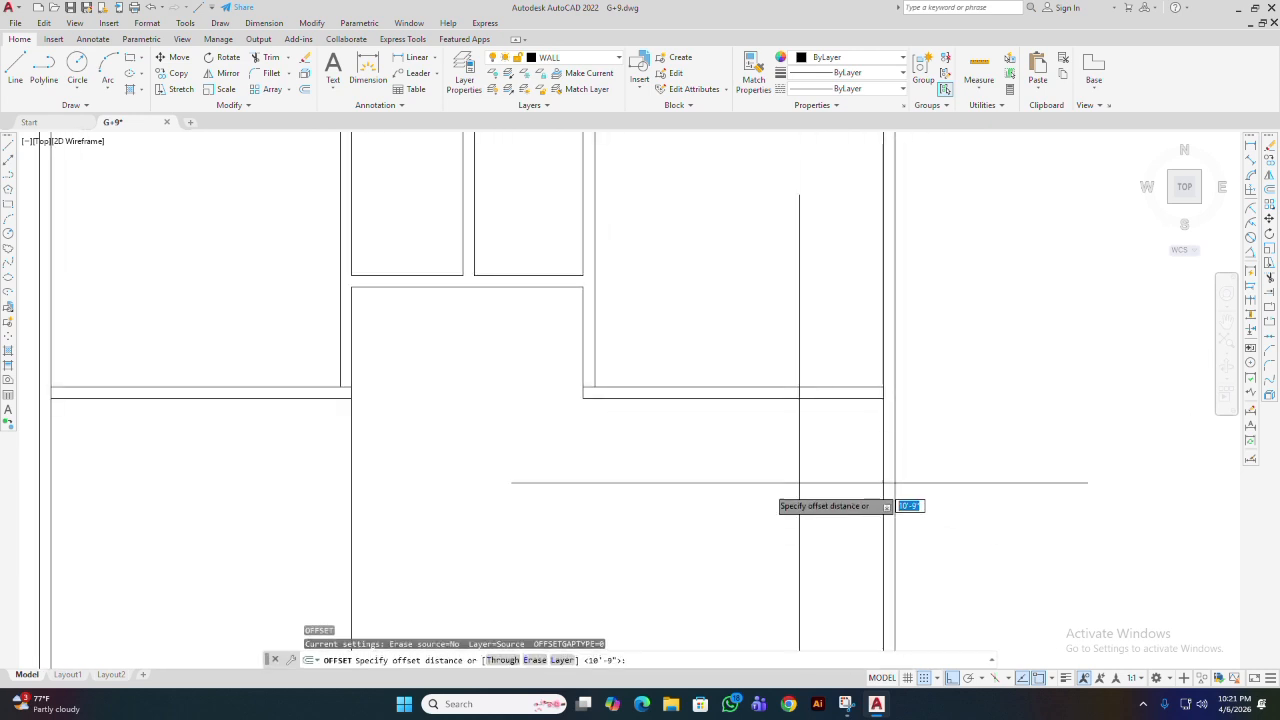
middle_drag(767, 488, 800, 460)
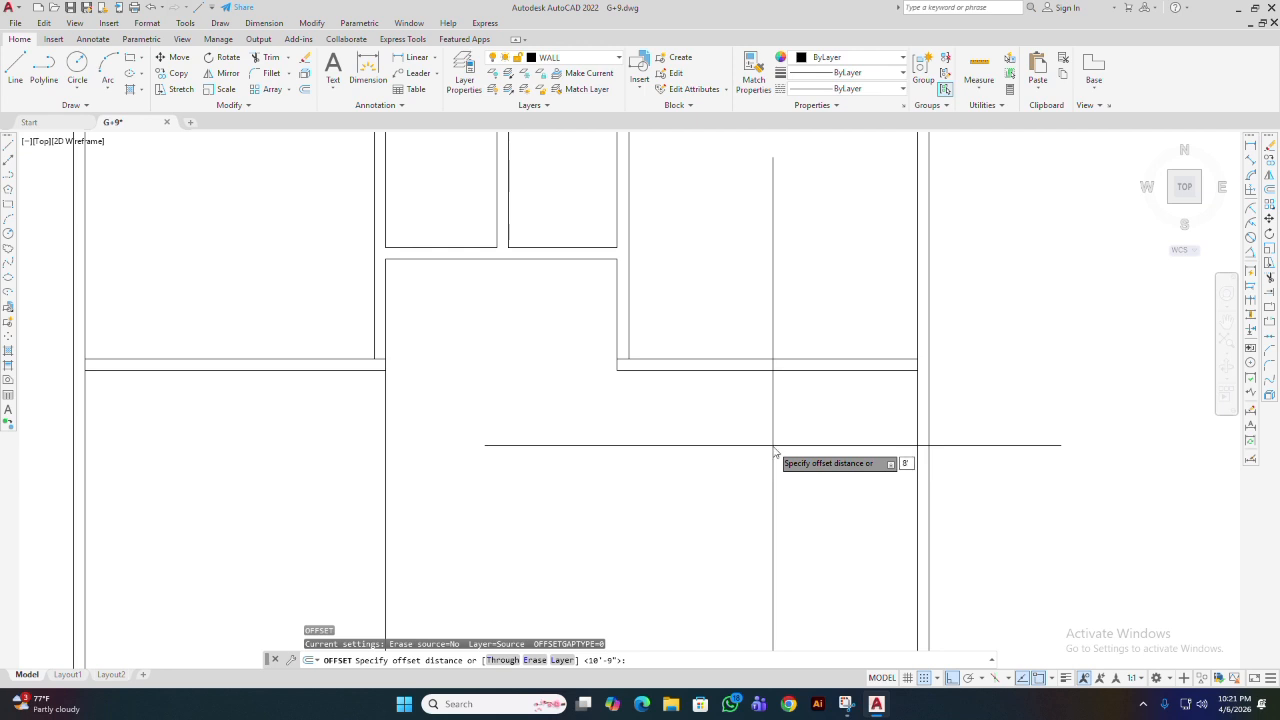
text(8)
key(Return)
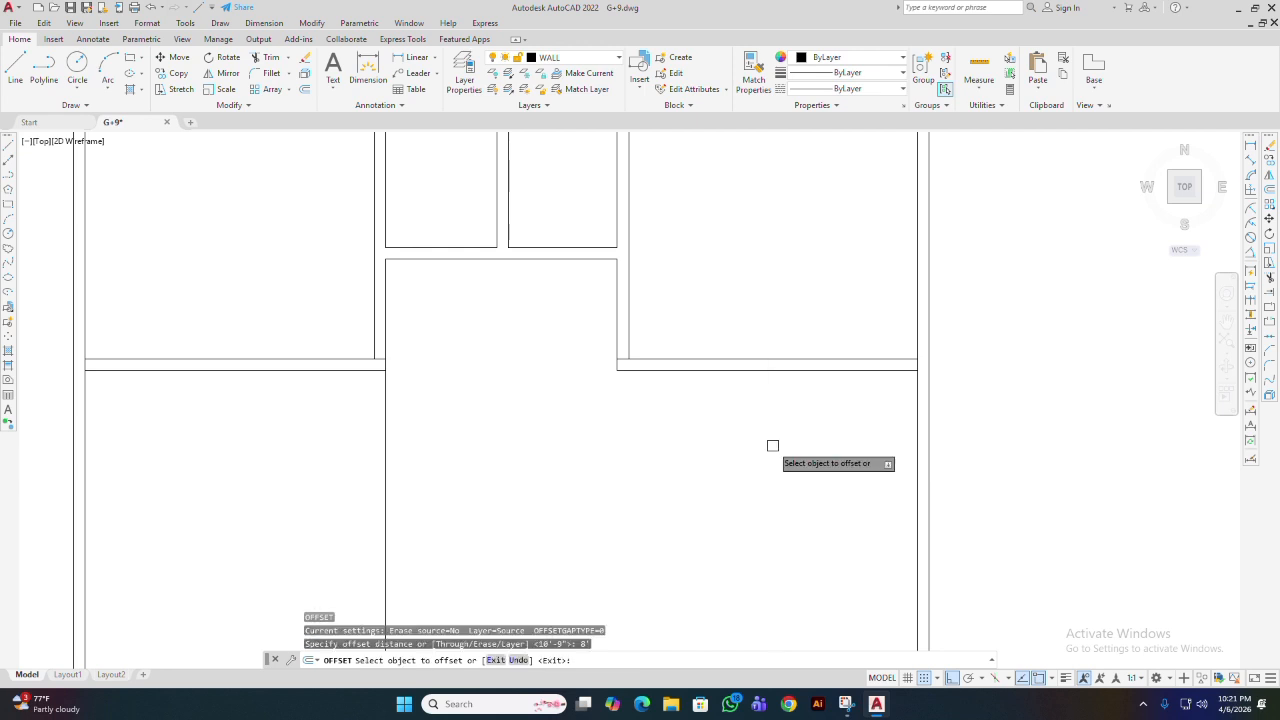
click(810, 372)
click(837, 511)
middle_drag(883, 578, 883, 531)
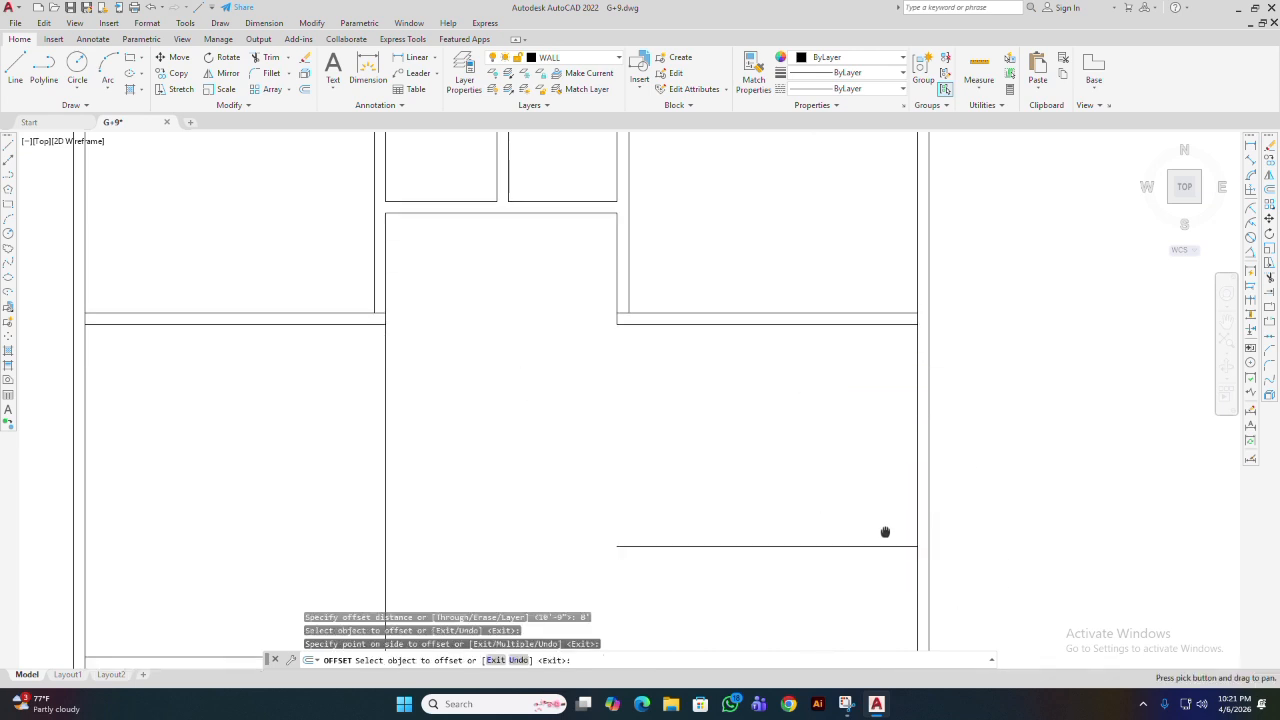
key(Return)
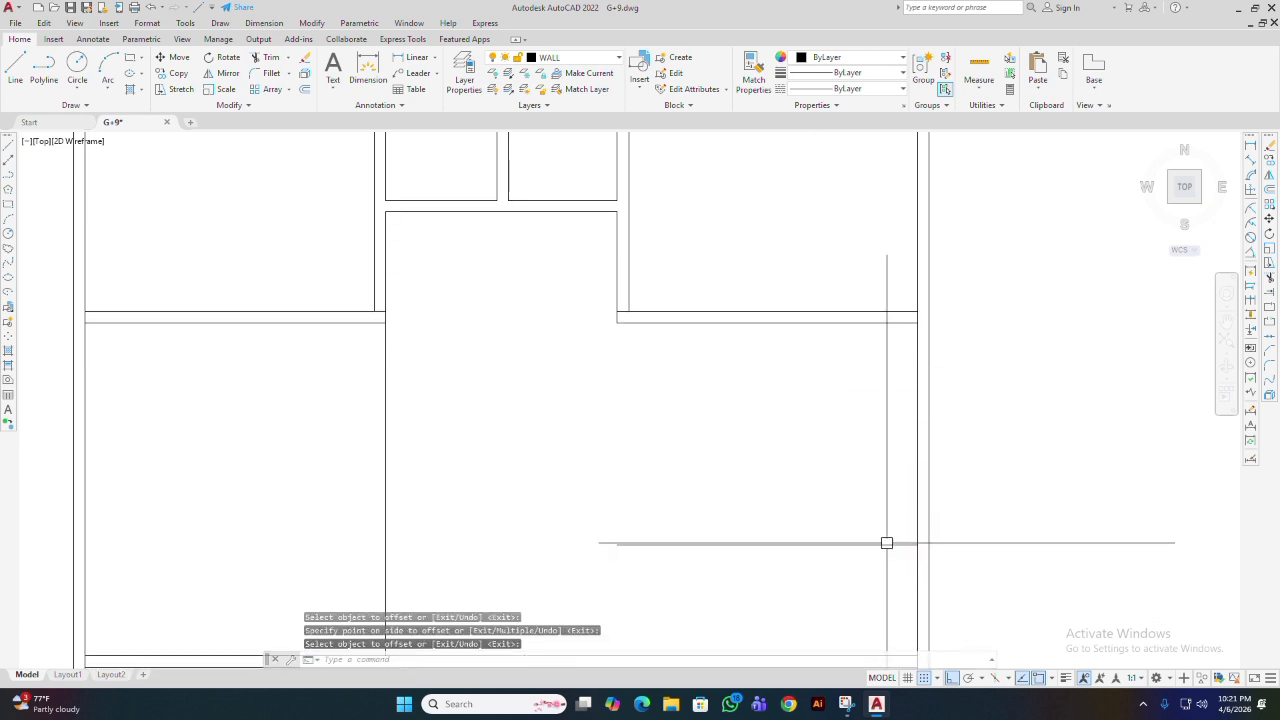
- Offset the new horizontal line below the right bedroom 5" downward to form the wall thickness
key(Return)
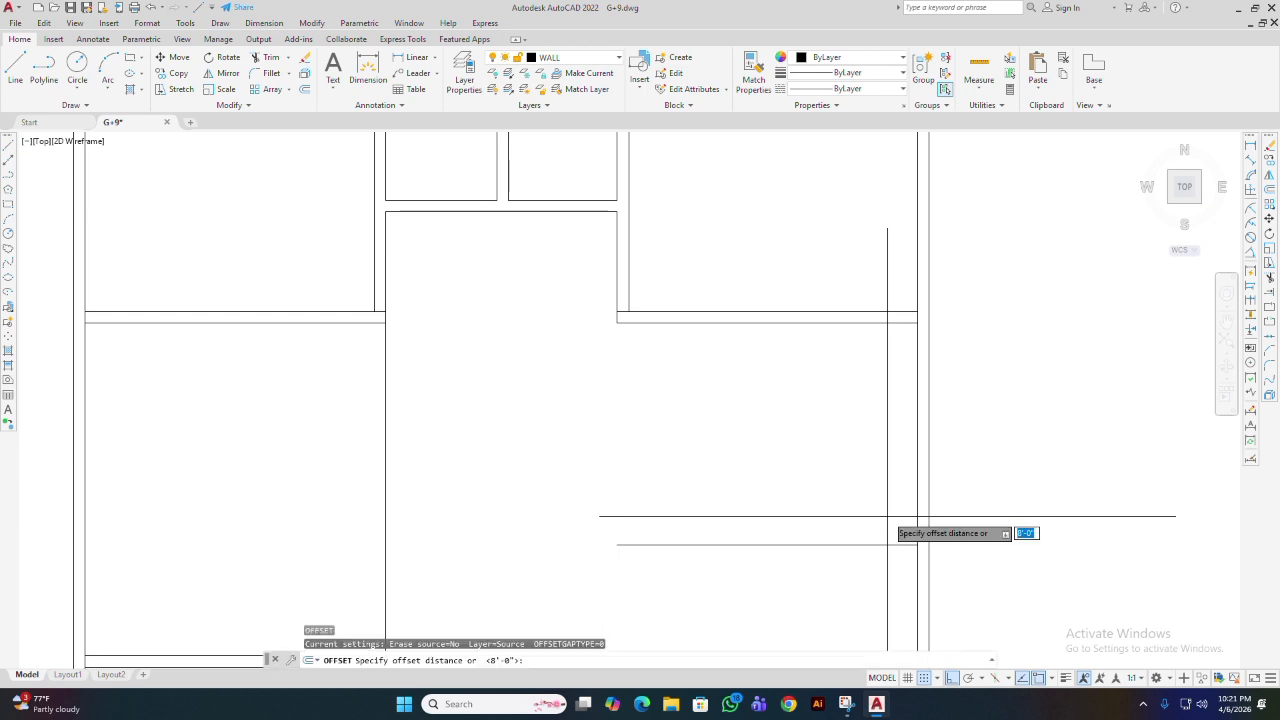
text(5)
key(Return)
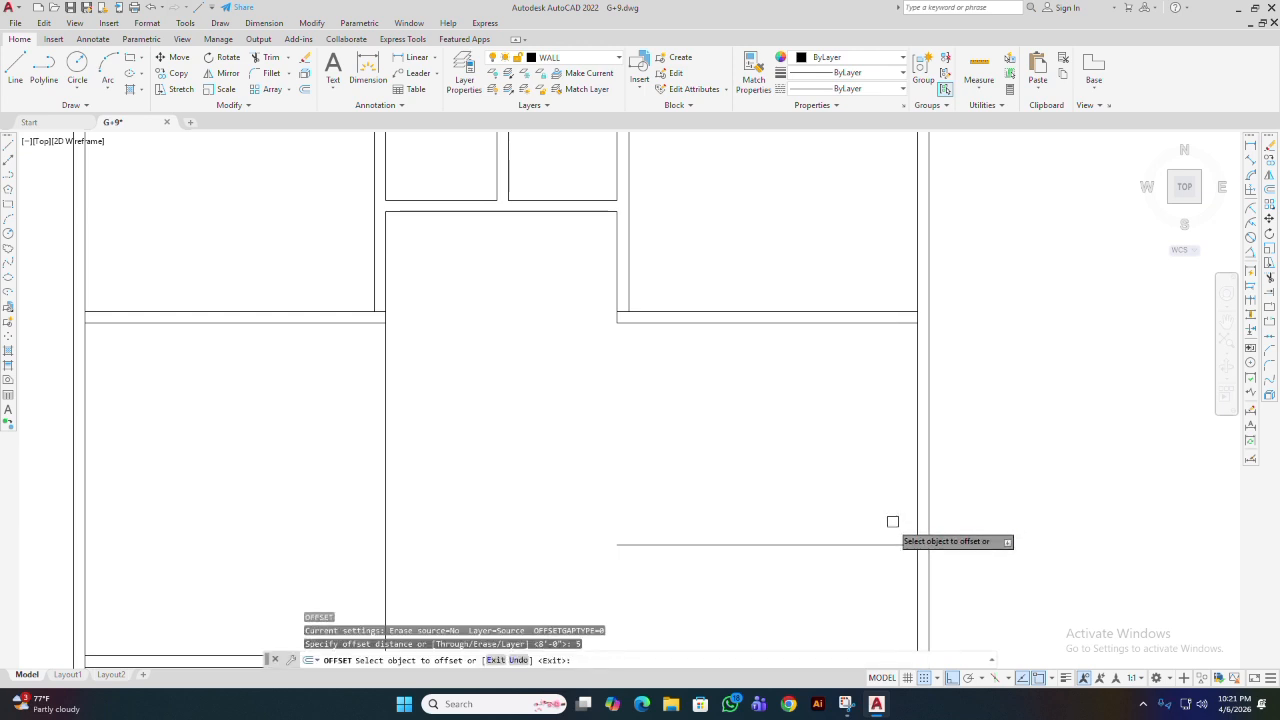
click(874, 545)
click(874, 583)
middle_drag(866, 603, 885, 598)
middle_drag(787, 593, 900, 548)
middle_drag(816, 515, 881, 382)
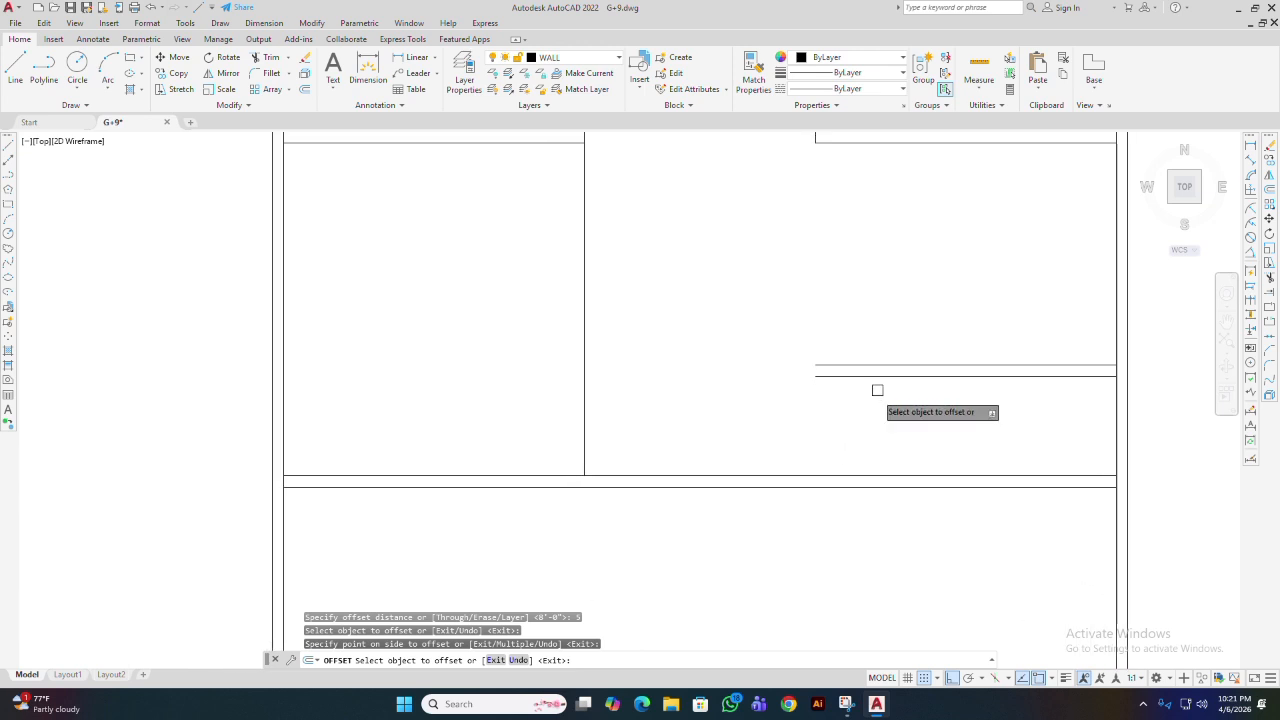
scroll(872, 441, down, 2)
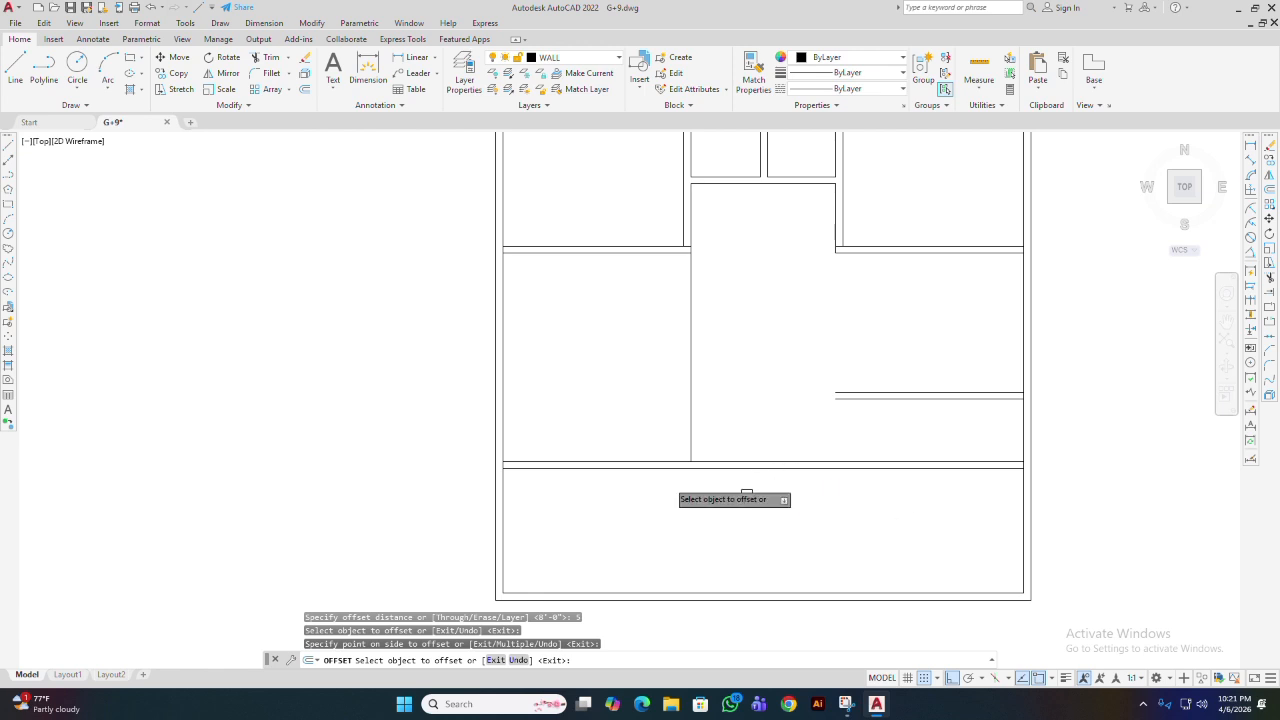
scroll(717, 447, up, 2)
scroll(697, 474, down, 2)
middle_drag(799, 519, 702, 521)
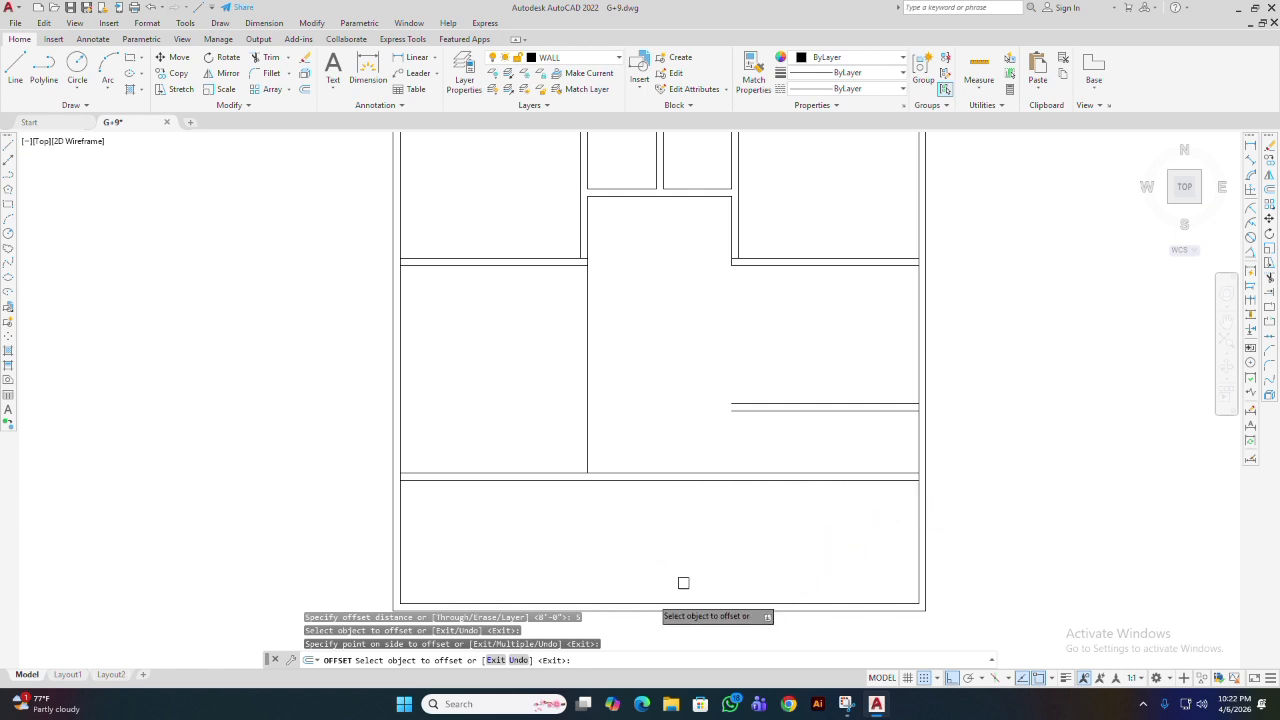
key(Return)
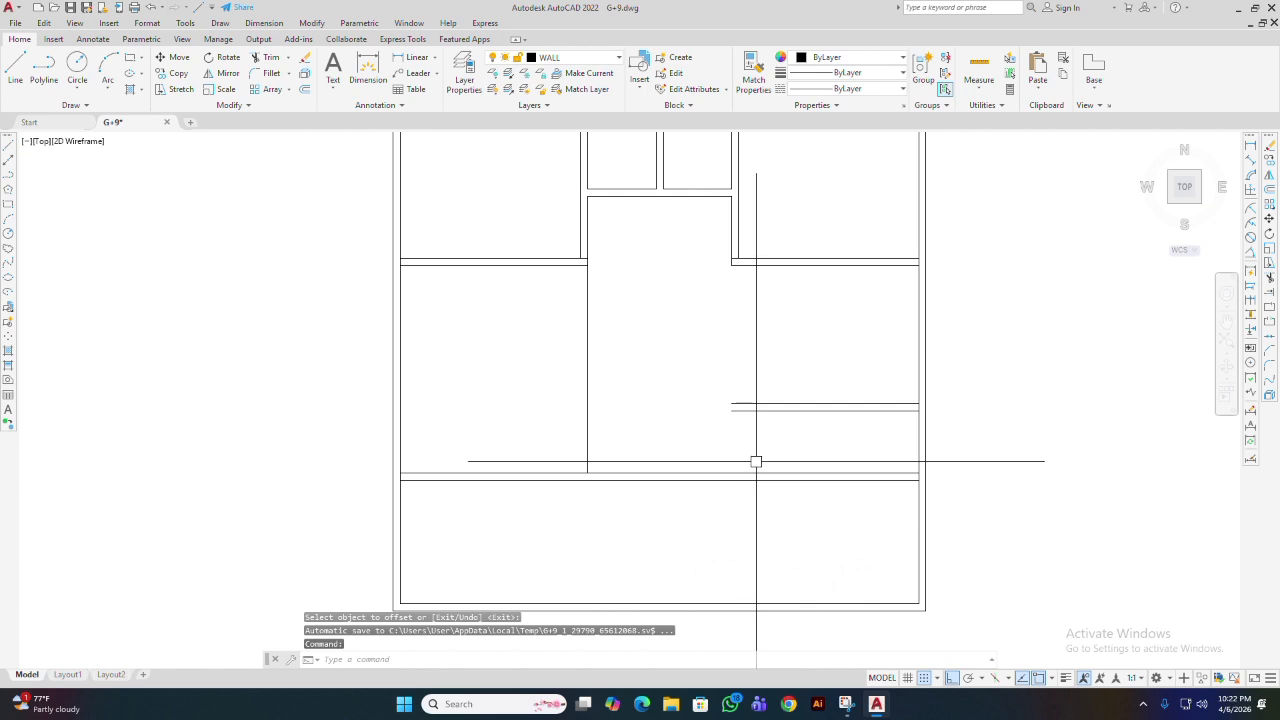
text(e)
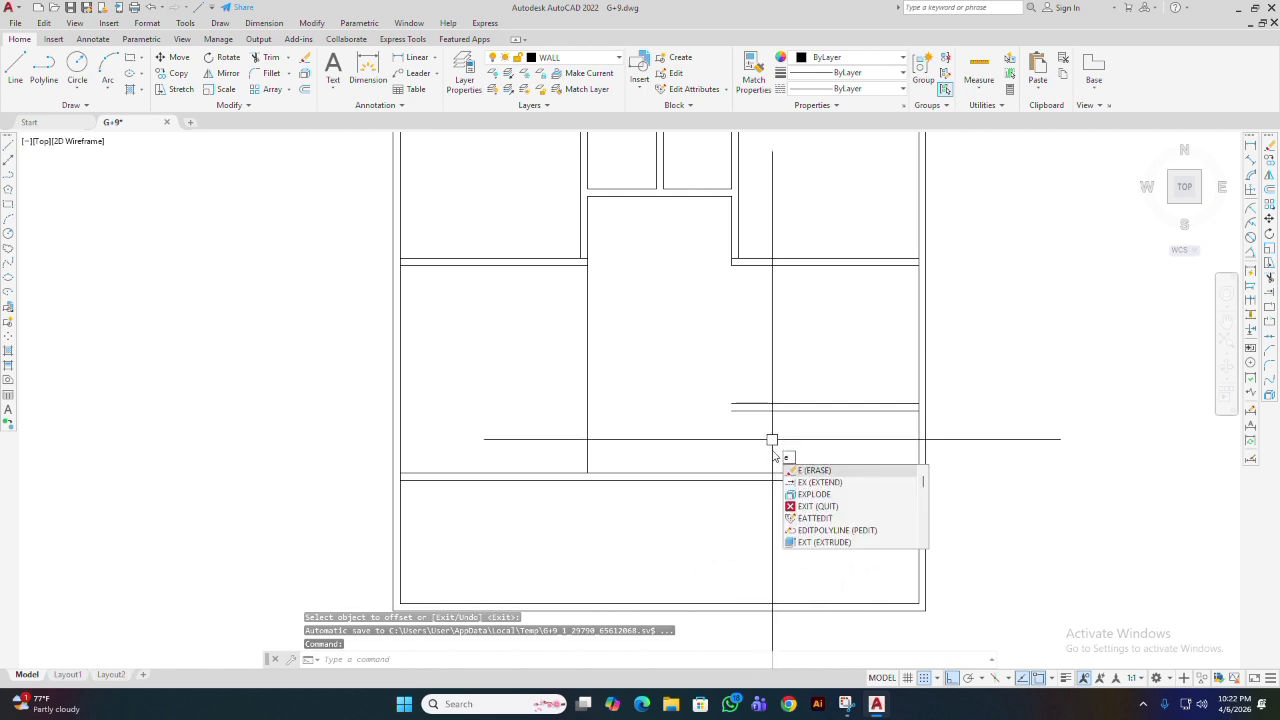
text(x)
key(Return)
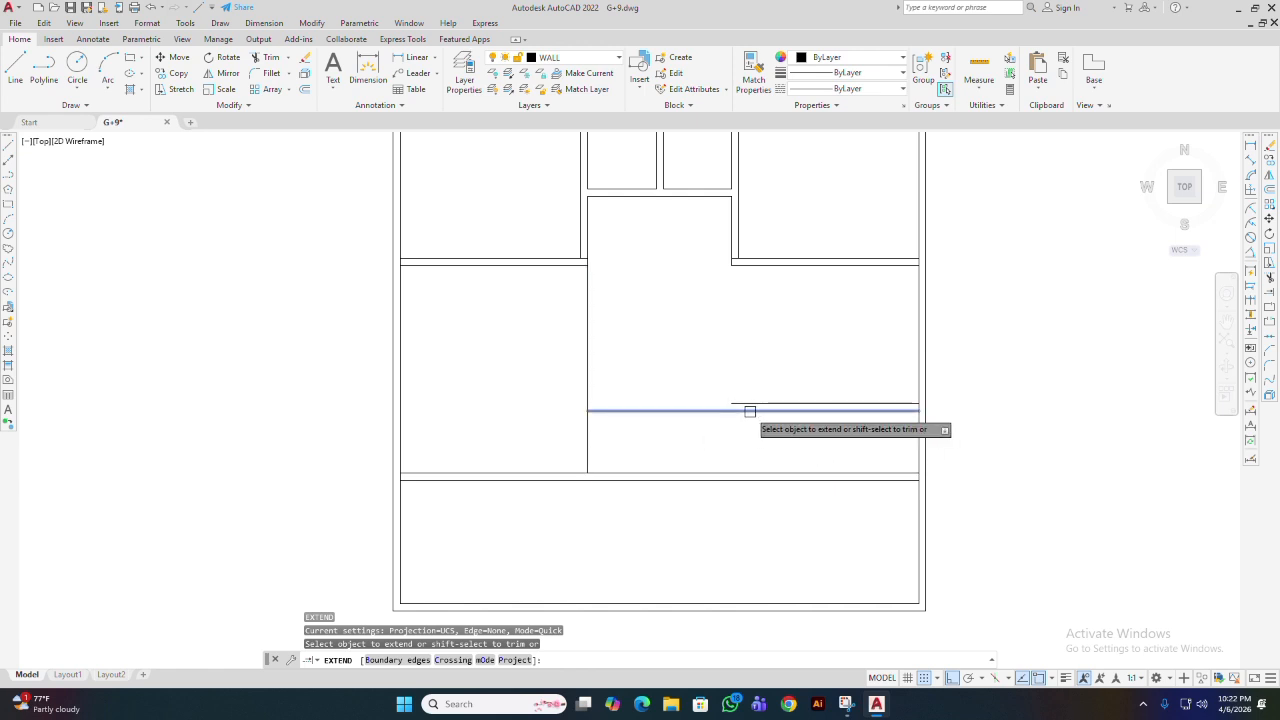
scroll(818, 462, up, 4)
middle_drag(820, 433, 880, 580)
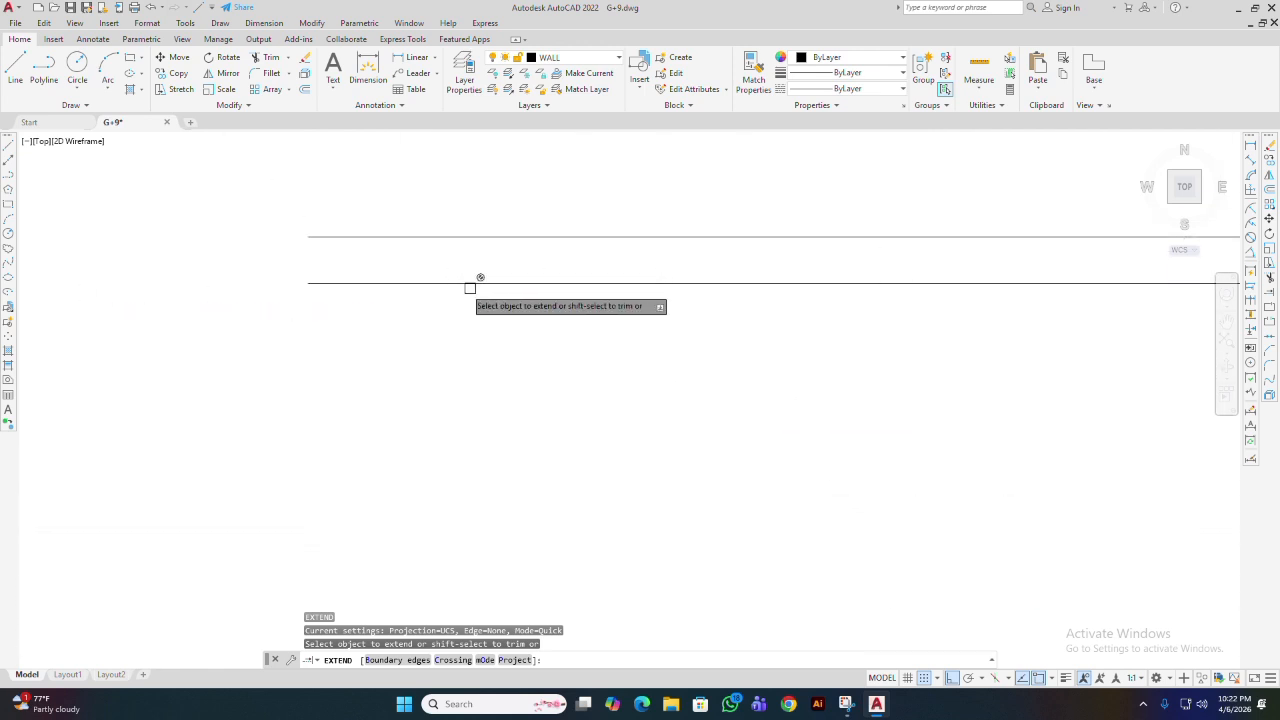
scroll(452, 287, down, 3)
scroll(463, 296, up, 2)
middle_drag(463, 296, 463, 323)
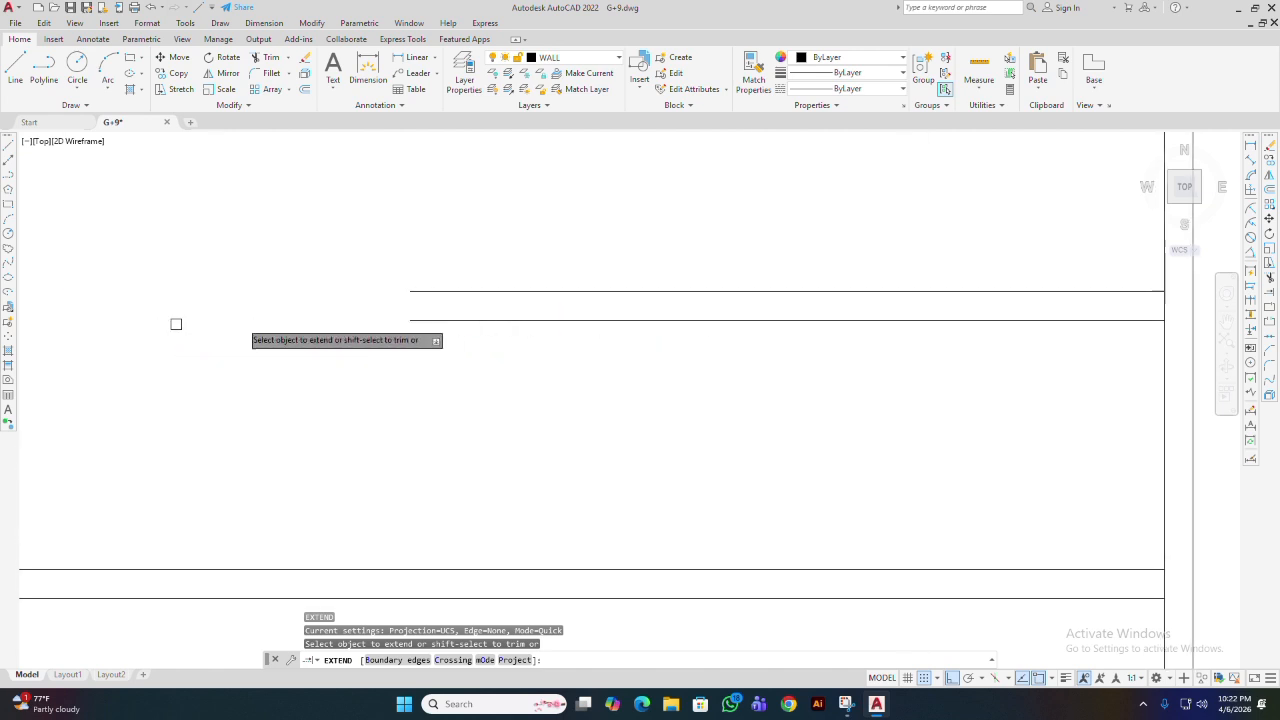
scroll(704, 331, down, 3)
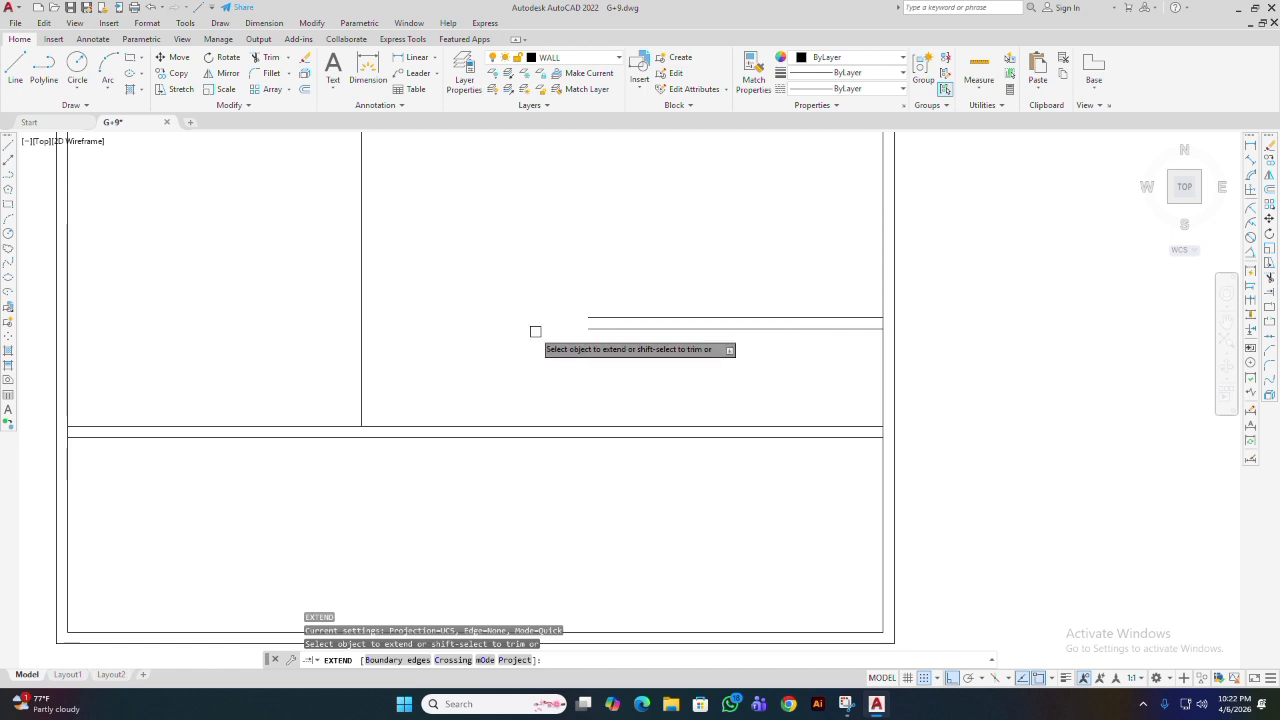
key(Escape)
- Draw a vertical line along the right exterior wall's inner face, from the right bedroom's bottom wall down to the new horizontal wall
middle_drag(787, 373, 812, 495)
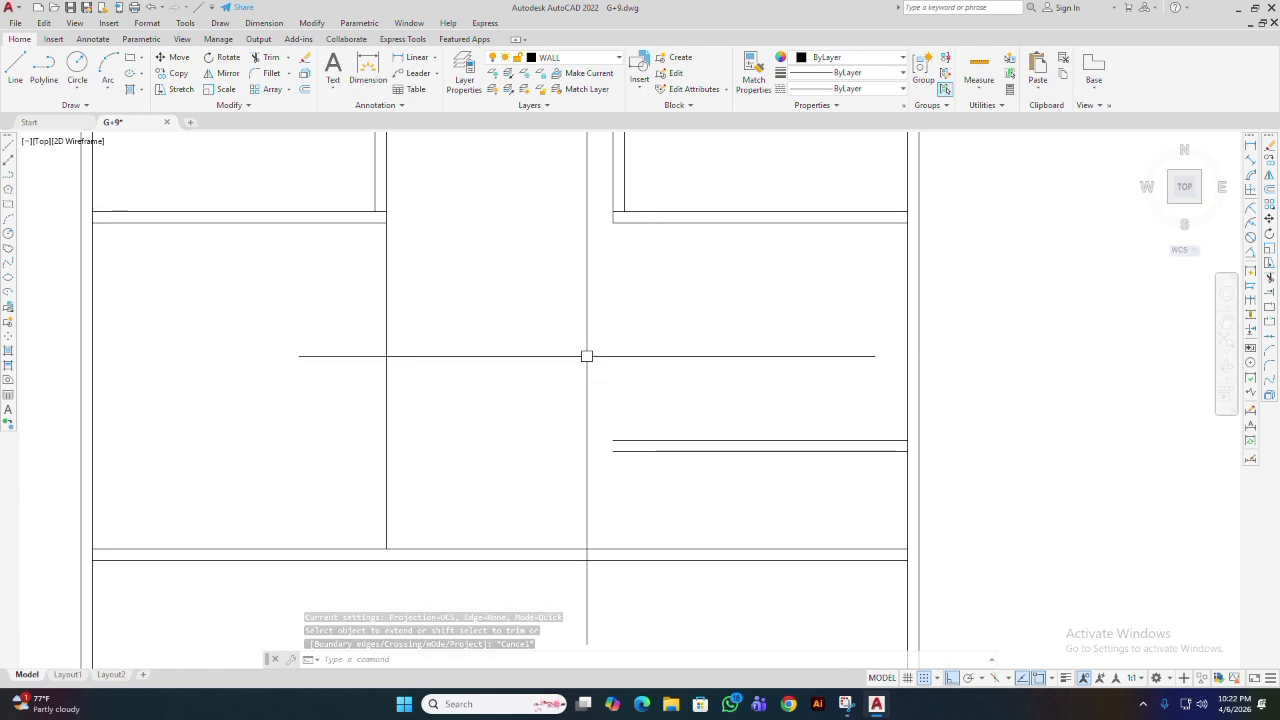
middle_drag(729, 366, 693, 391)
text(l)
key(Return)
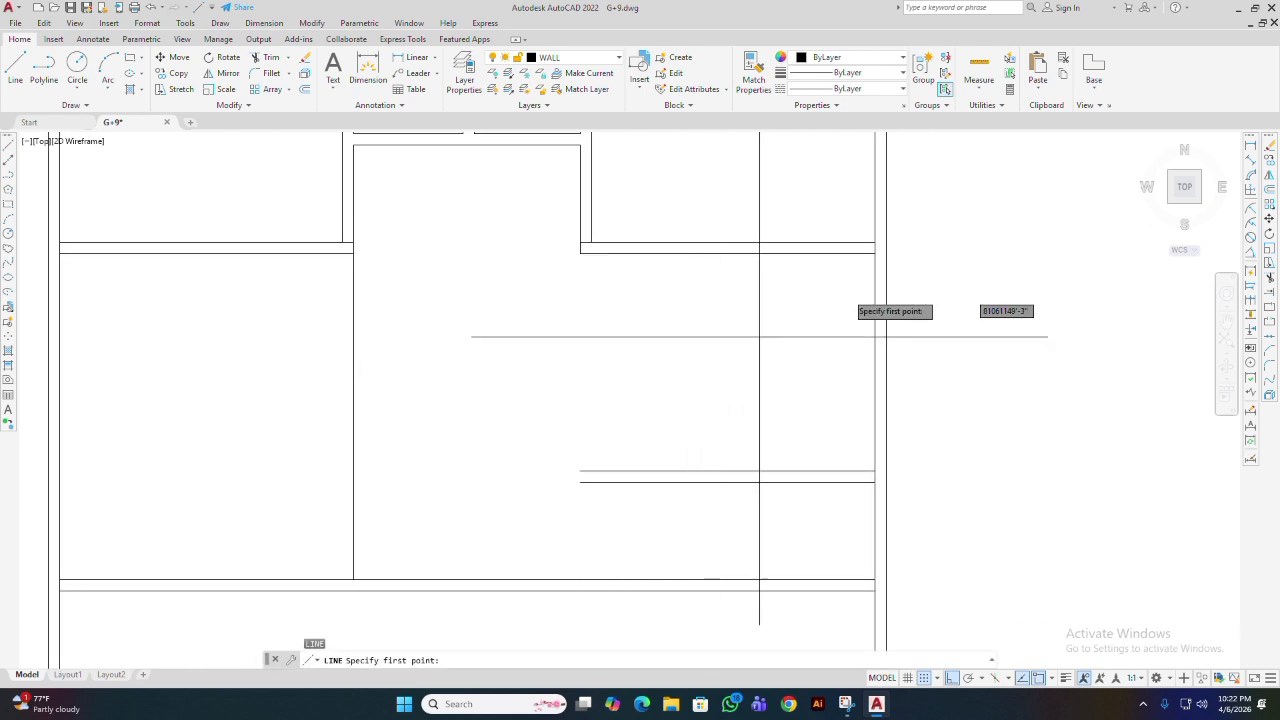
click(874, 253)
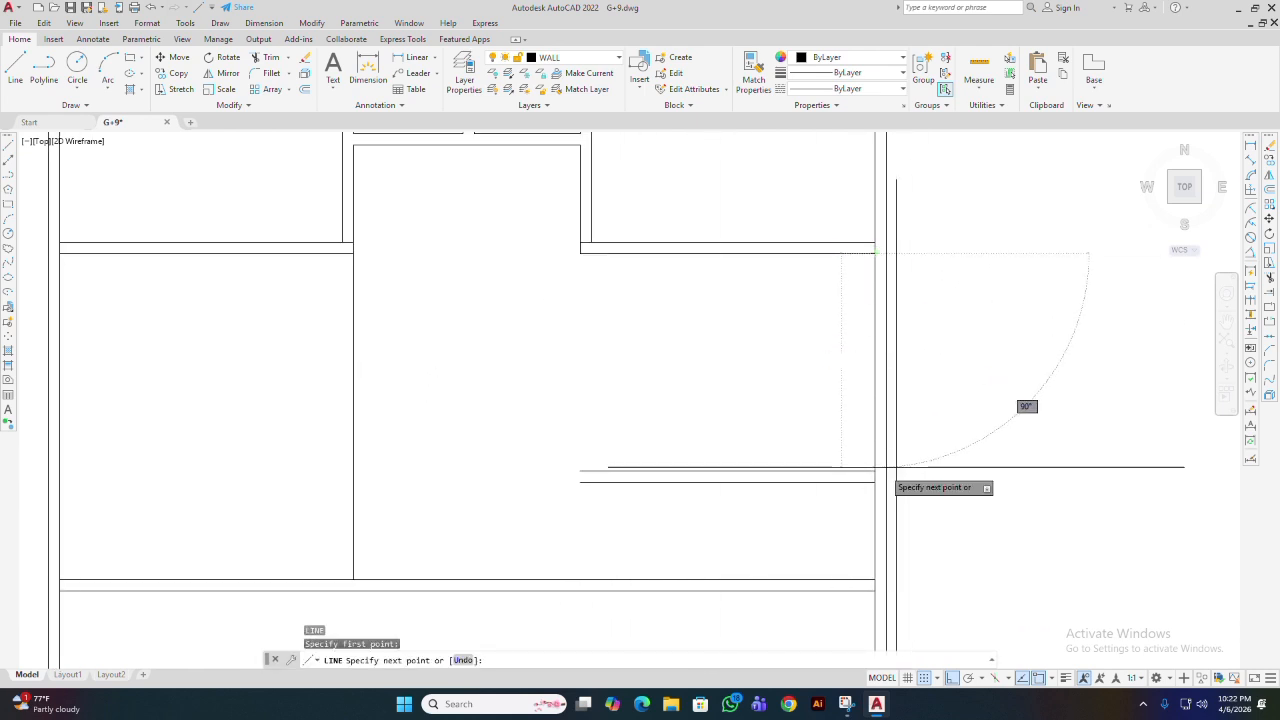
key(Return)
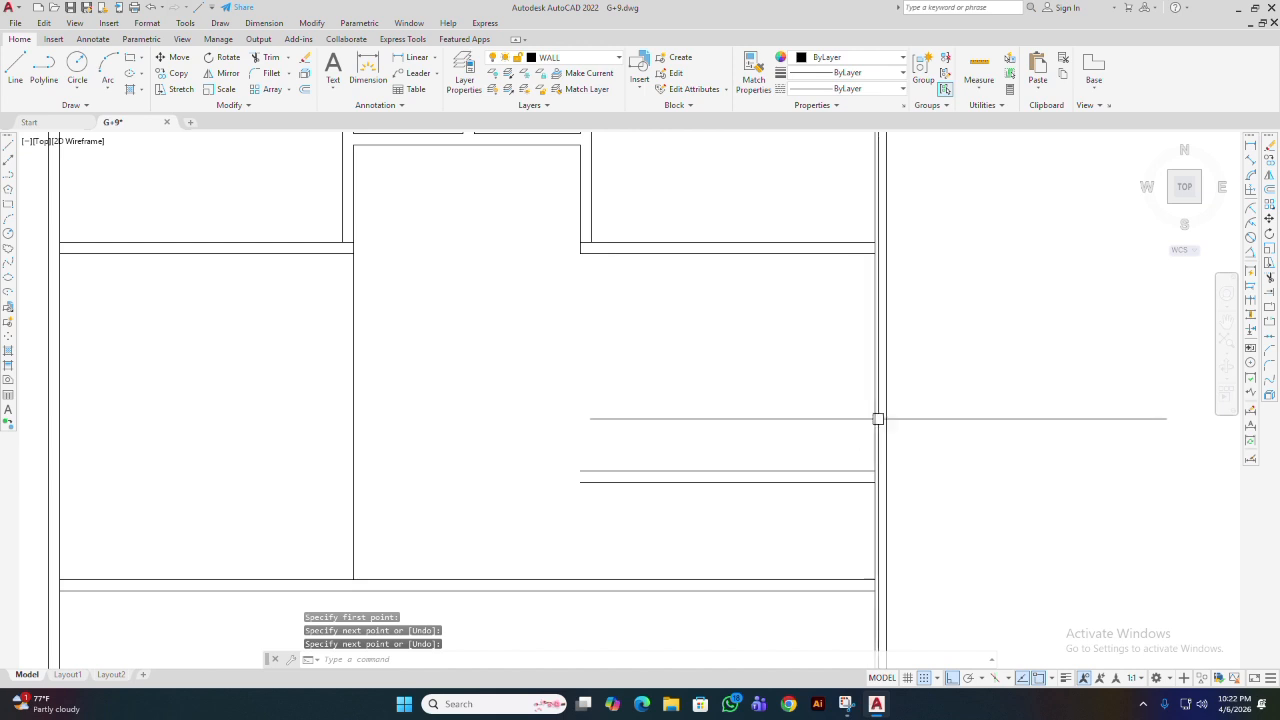
text(l)
key(Return)
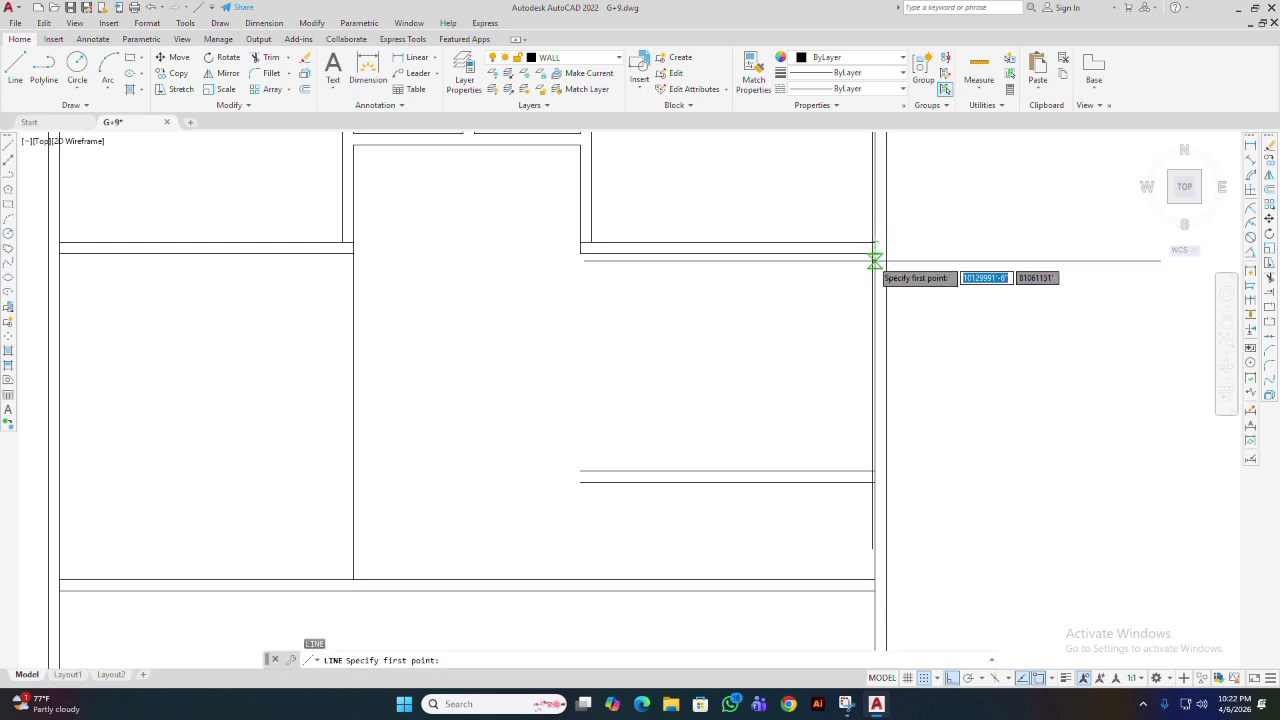
click(874, 253)
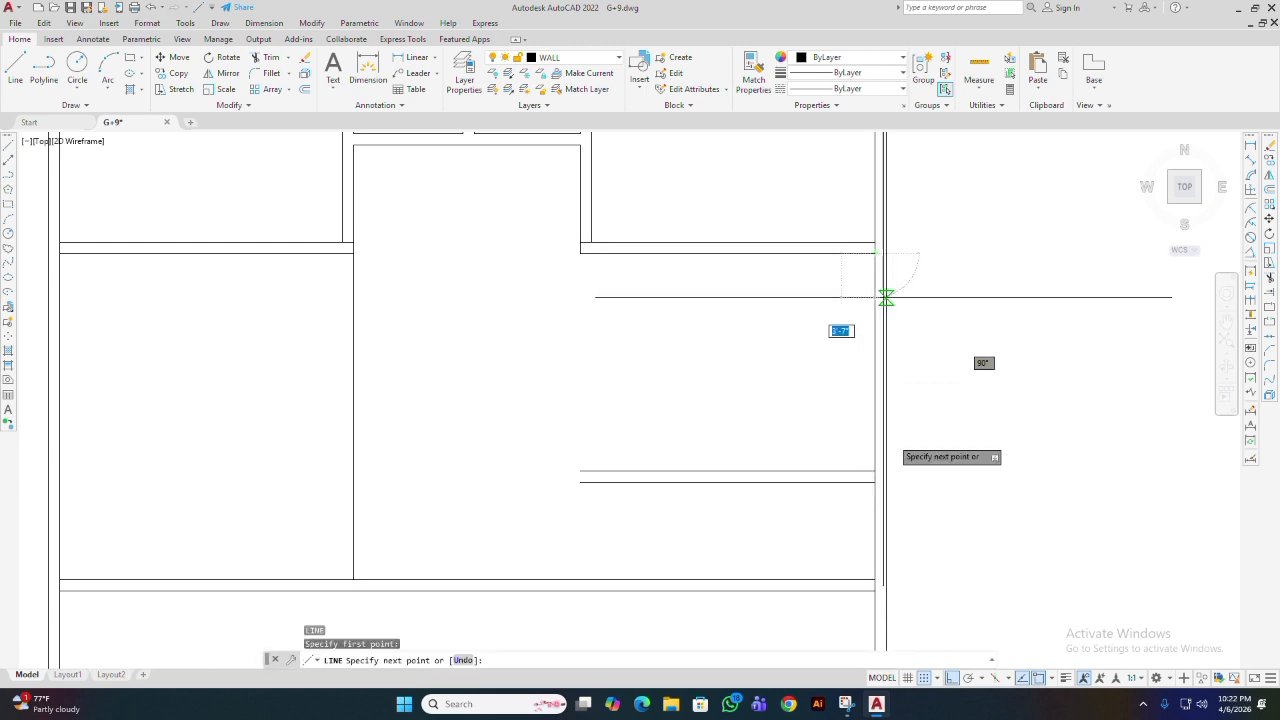
click(874, 470)
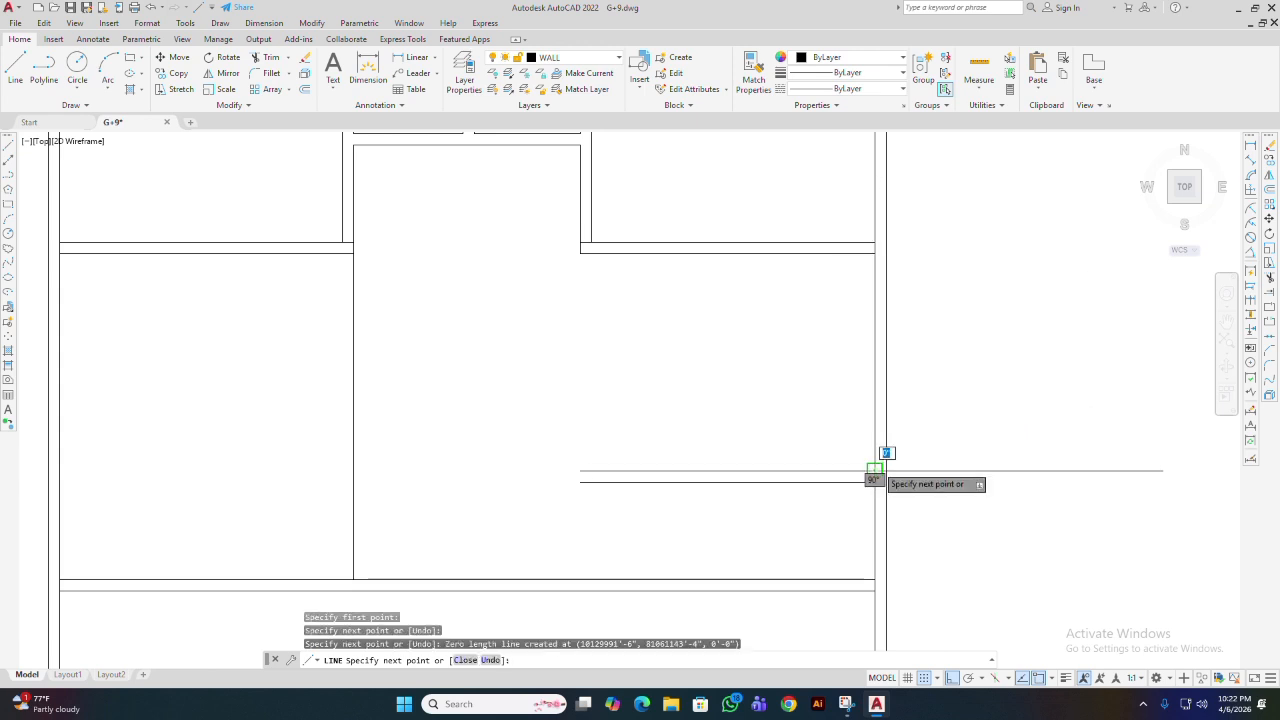
key(Escape)
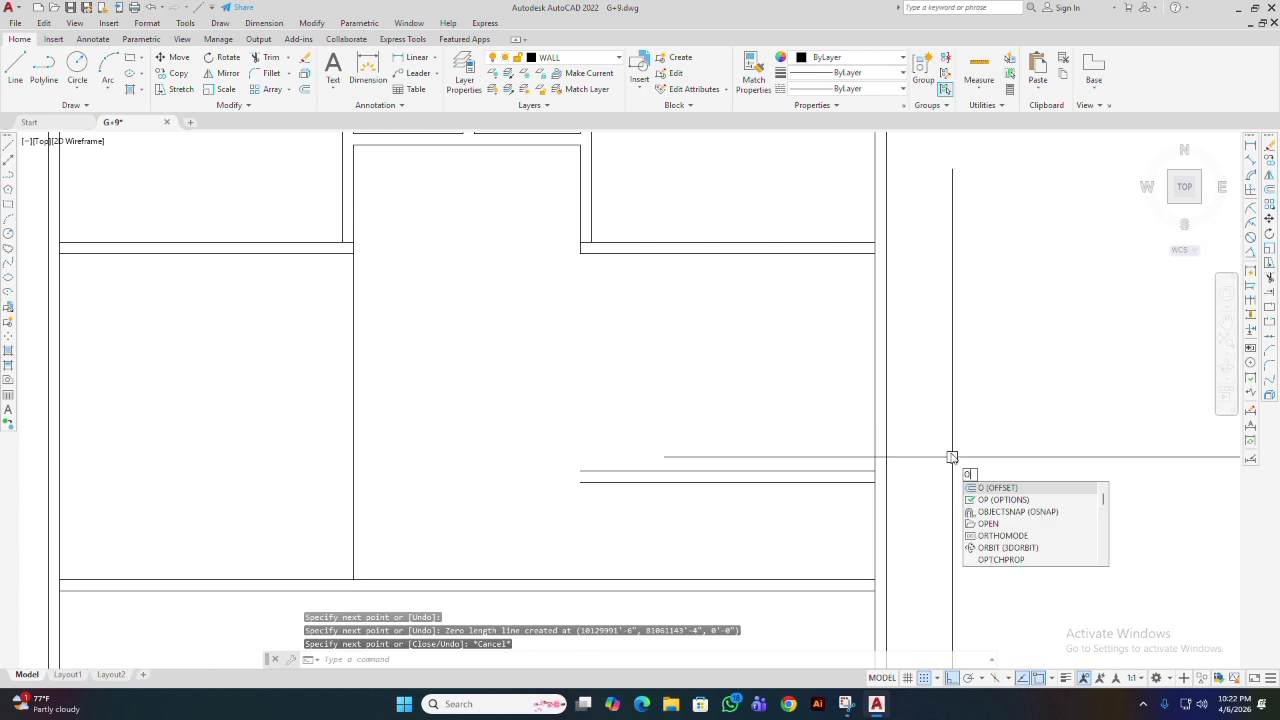
- Offset the vertical line on the right exterior wall's inner face 7' to the left, below the right bedroom
key(Return)
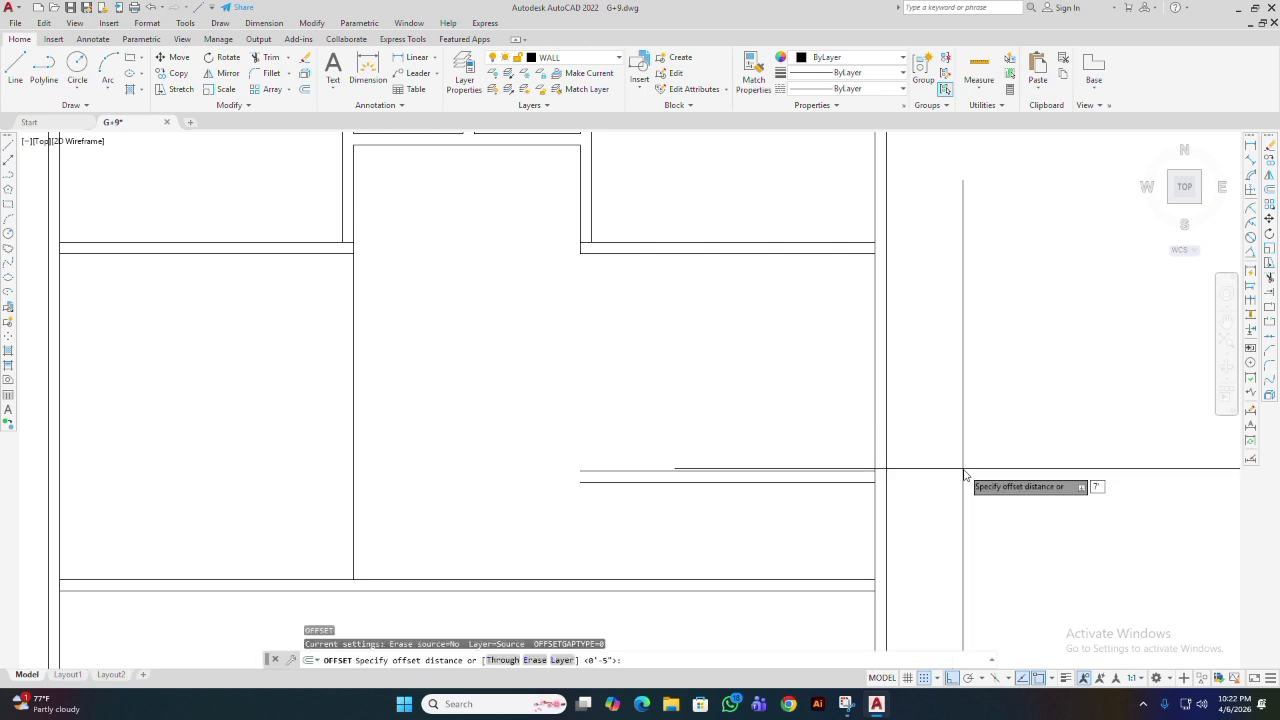
key(Return)
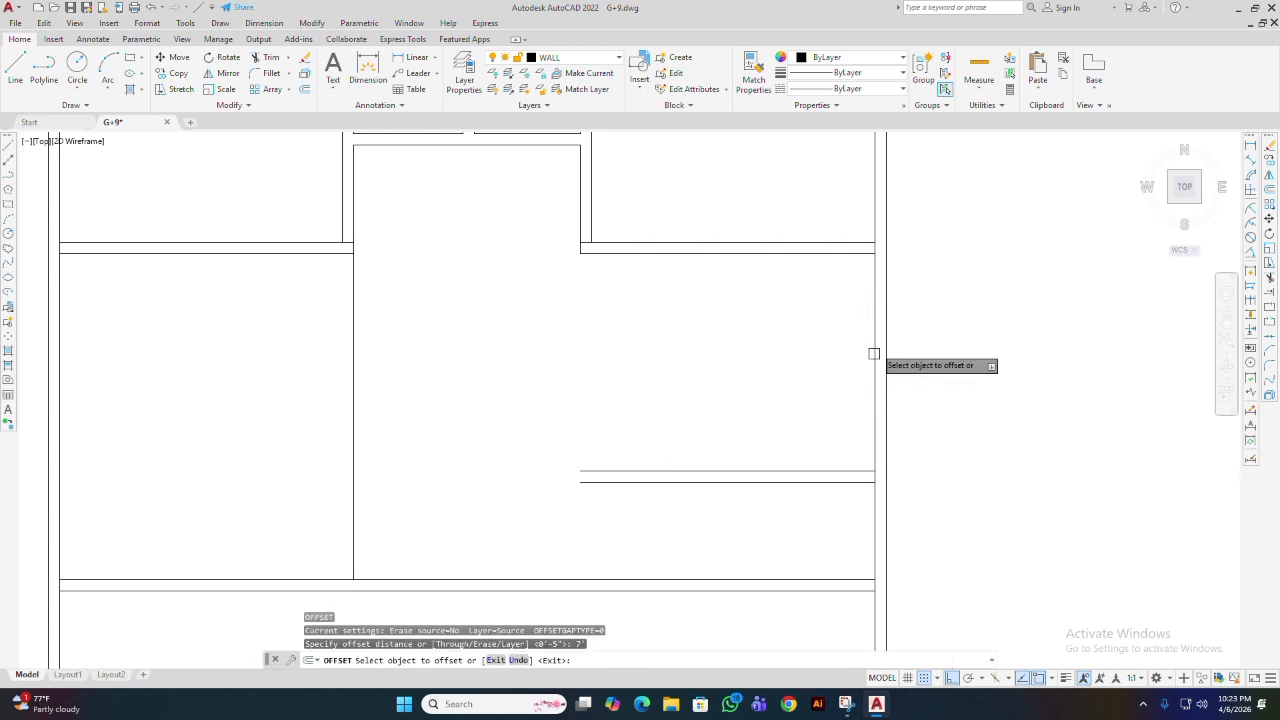
click(874, 311)
click(700, 360)
middle_drag(626, 400, 662, 376)
key(Return)
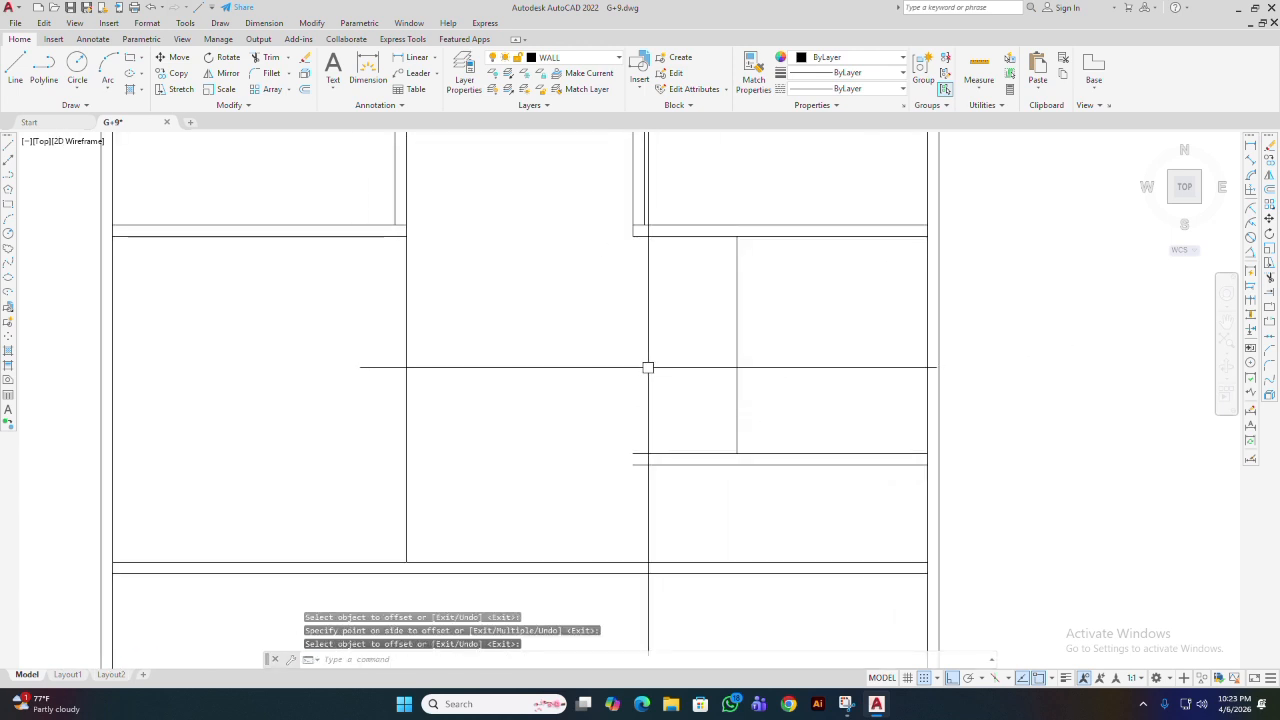
- Offset the new vertical line below the right bedroom 5" to the left to form the wall thickness
key(Return)
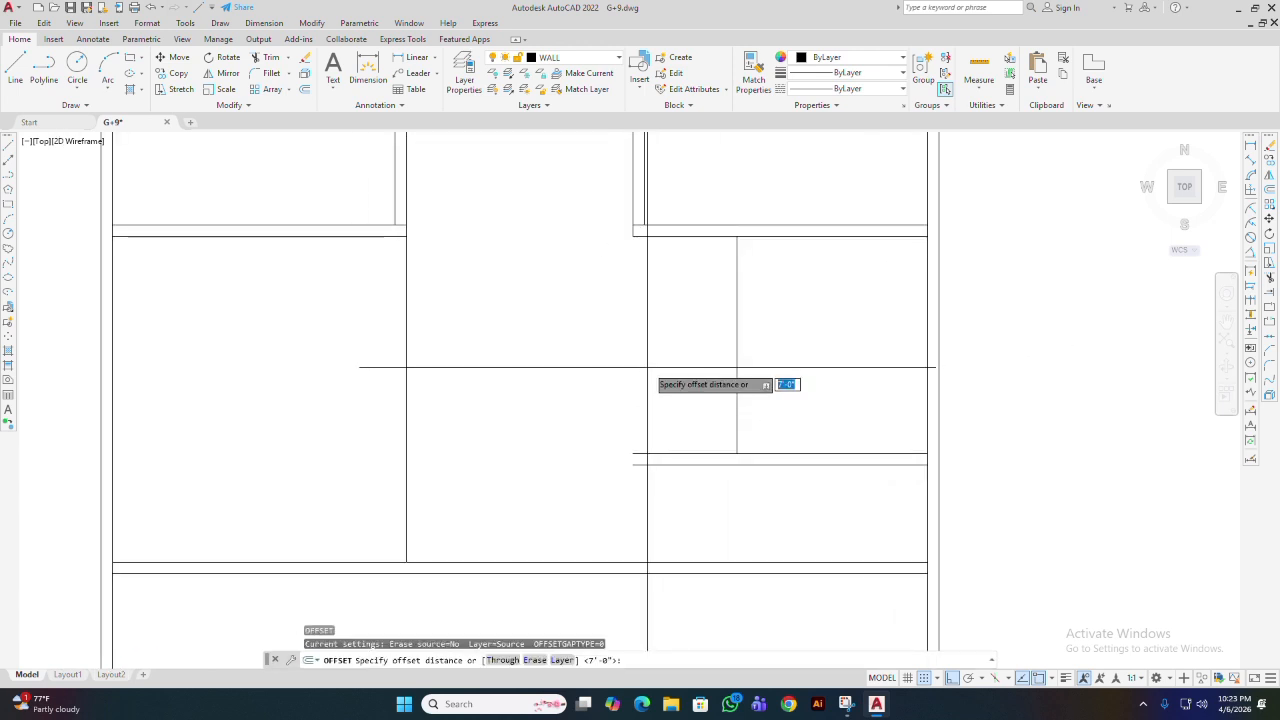
text(5)
key(Return)
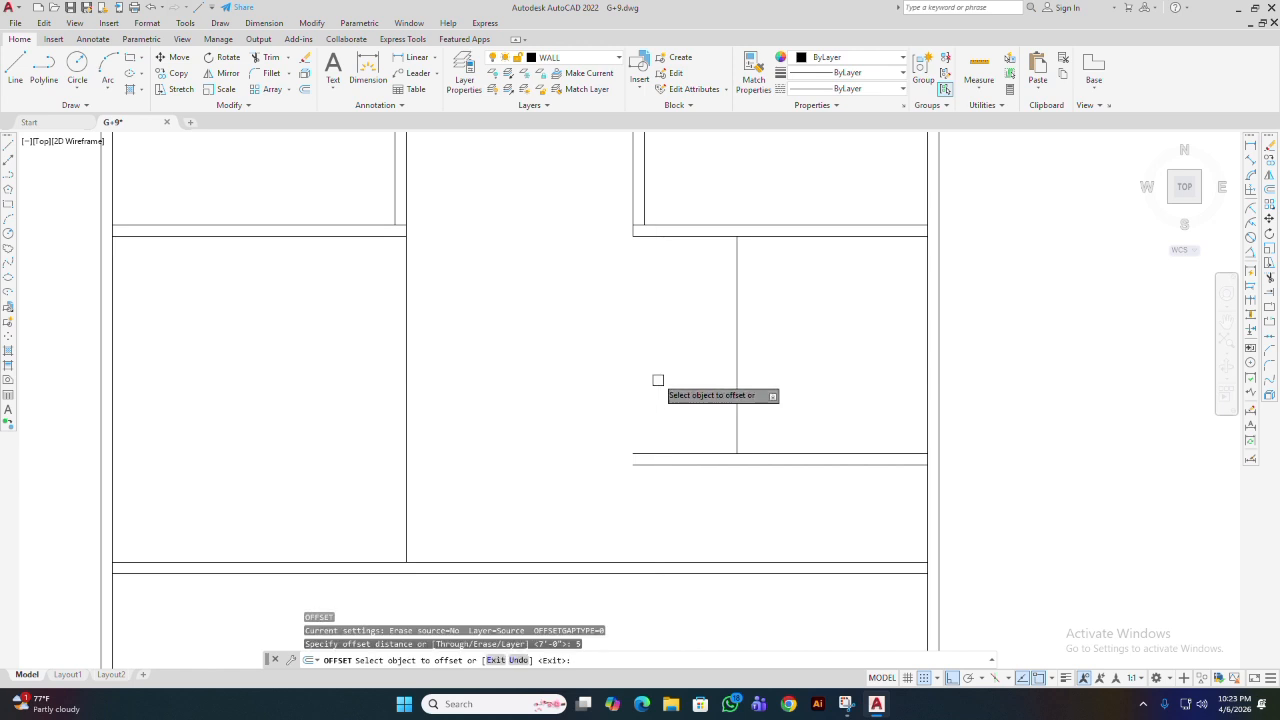
click(735, 320)
click(703, 391)
scroll(711, 431, up, 3)
key(Return)
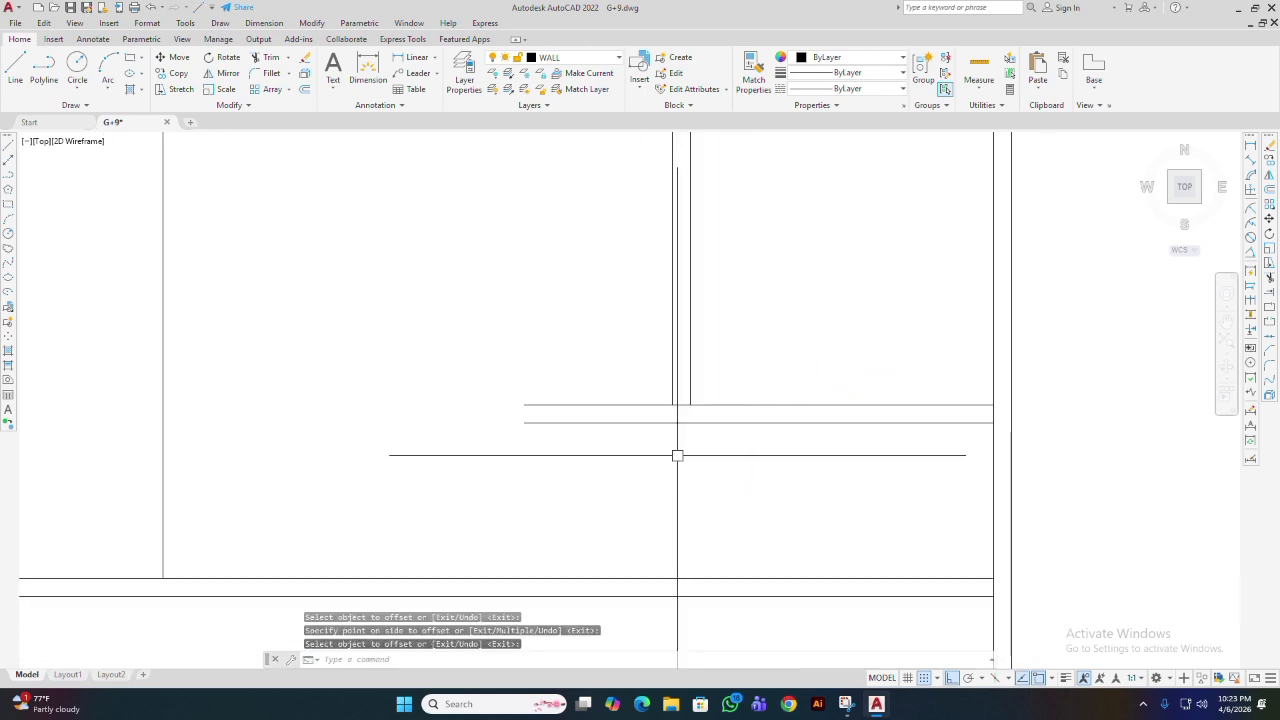
- Extend the left line of the new vertical wall down to the lower line of the horizontal wall
middle_drag(690, 424, 704, 446)
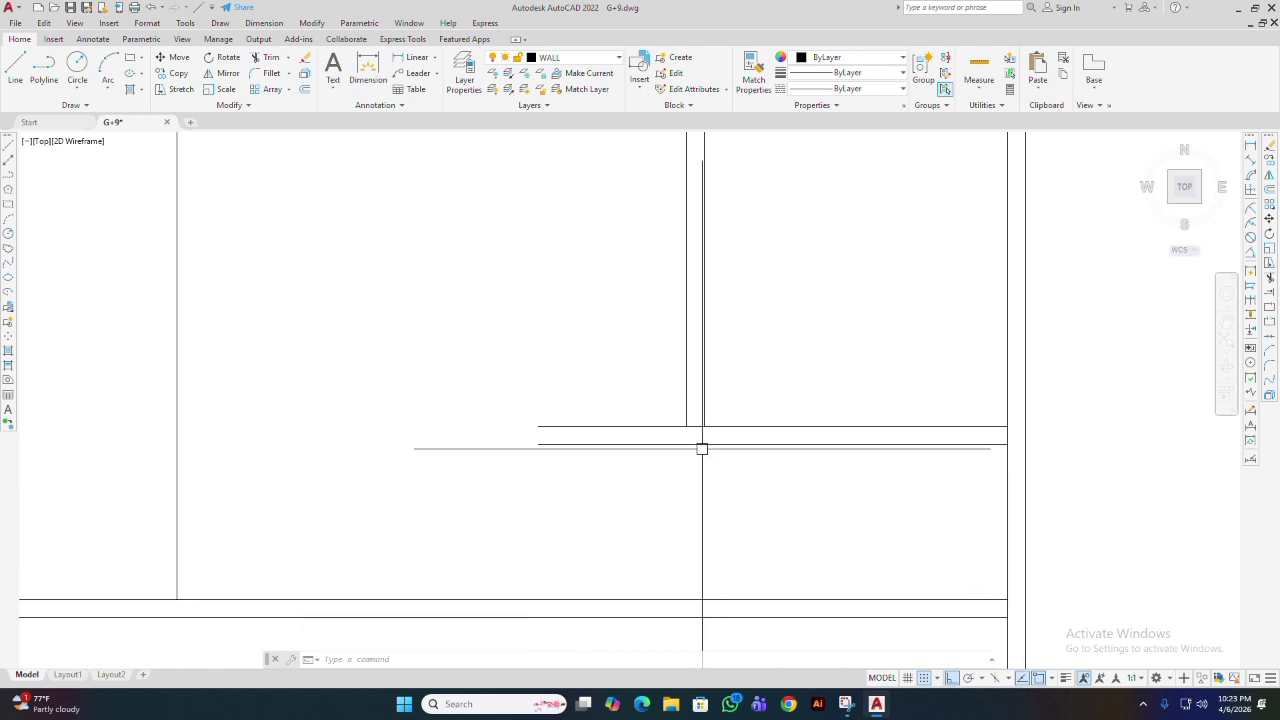
text(x)
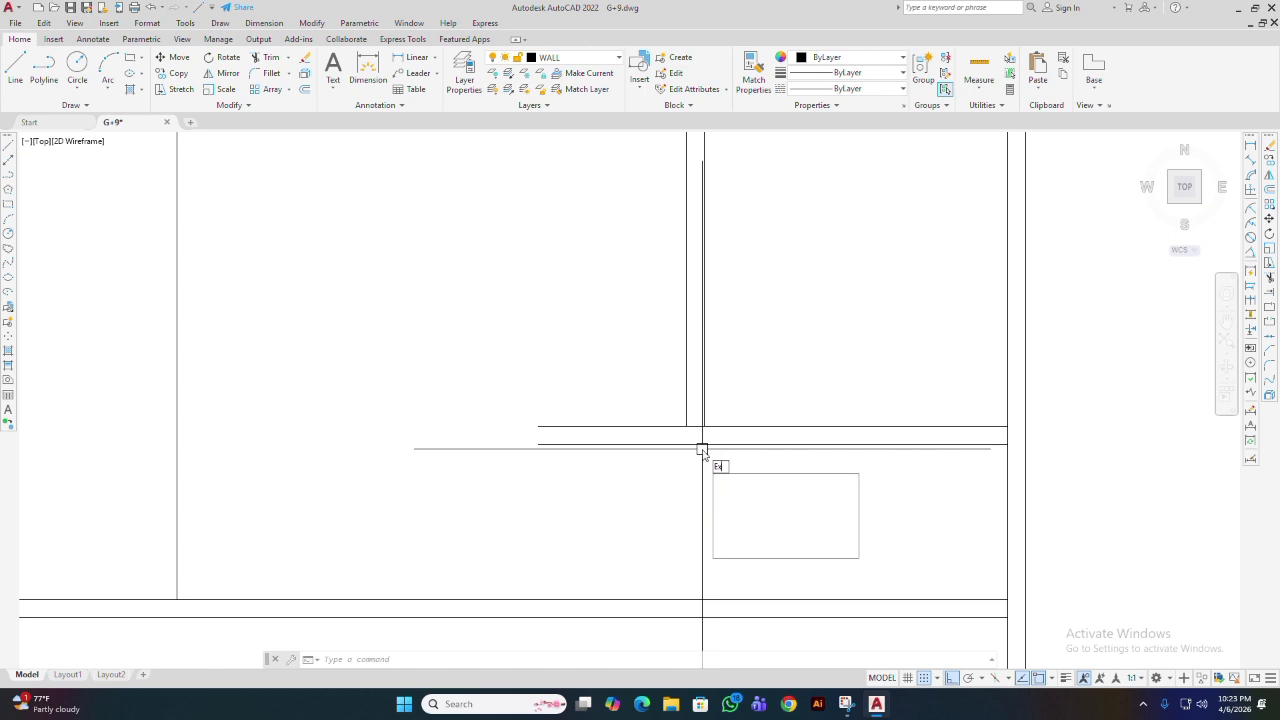
key(Return)
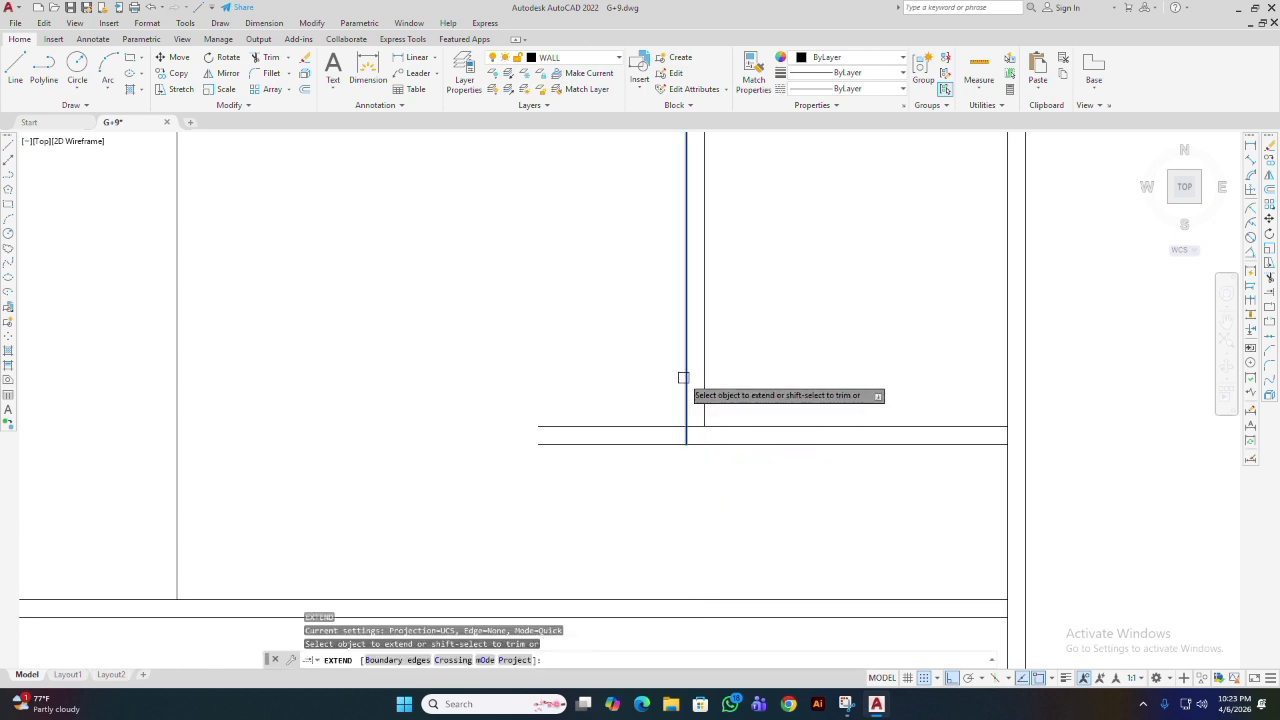
click(686, 400)
key(Escape)
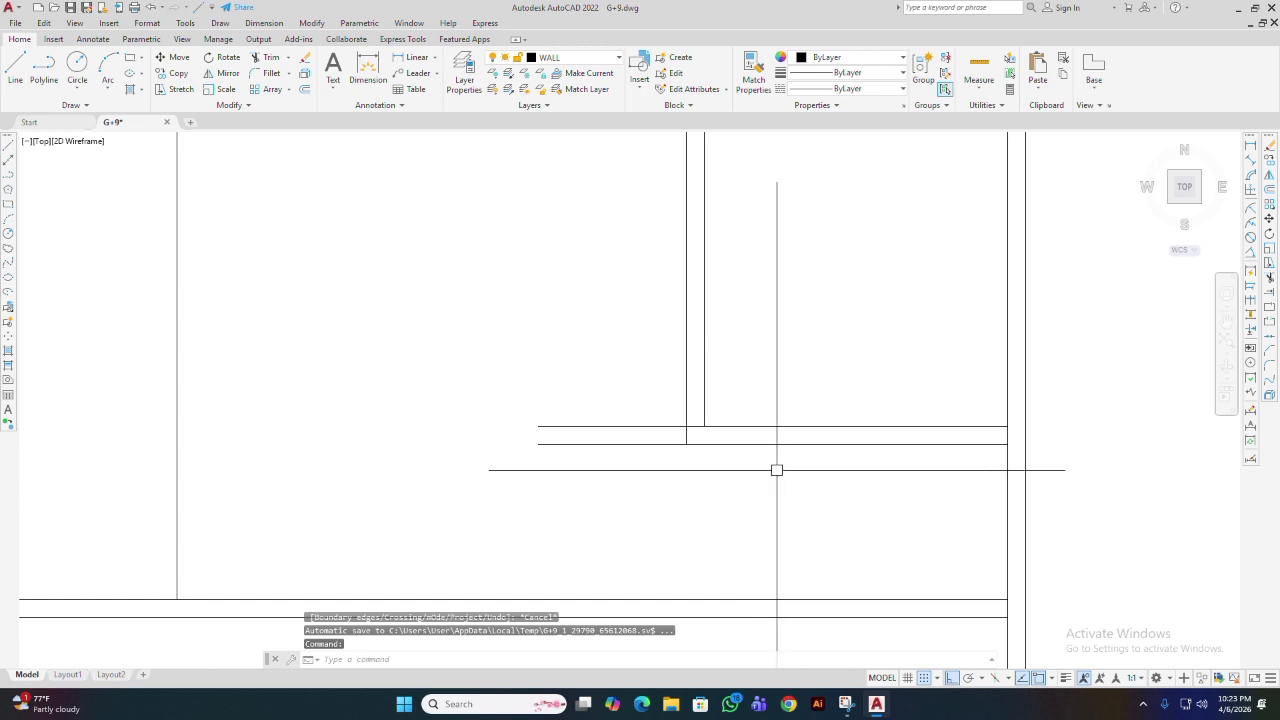
- Undo the extension of the vertical wall's left line
scroll(695, 426, up, 2)
middle_drag(708, 430, 750, 447)
key(ctrl+z)
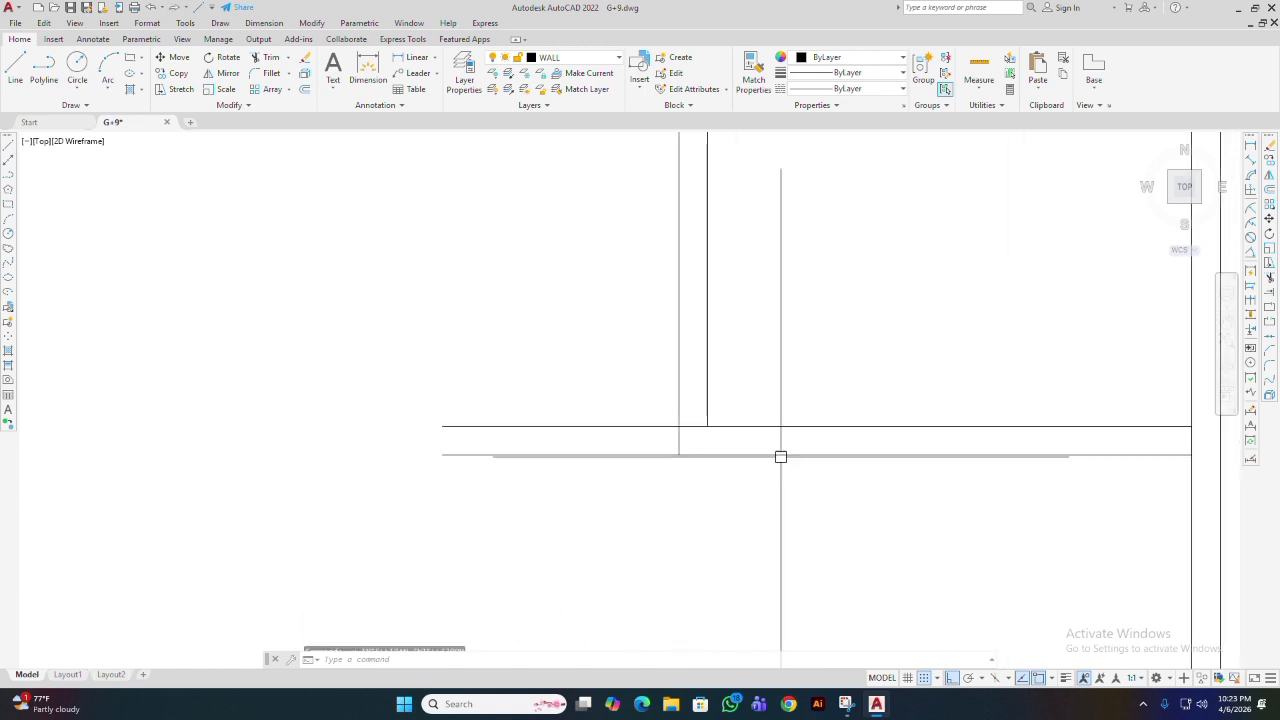
key(ctrl+z)
key(ctrl+z)
- Stretch the vertical wall's left line down to the horizontal wall's lower line, then undo that stretch
scroll(680, 405, up, 2)
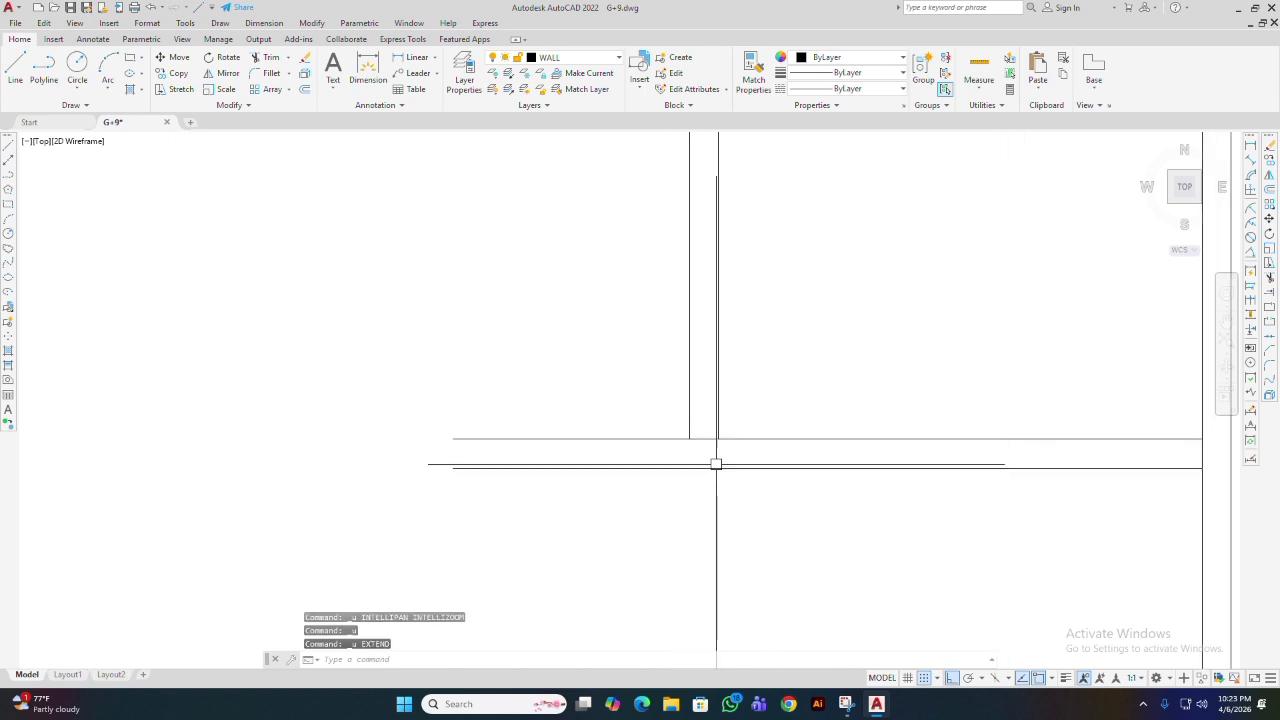
click(689, 377)
scroll(711, 474, up, 4)
middle_drag(711, 474, 726, 526)
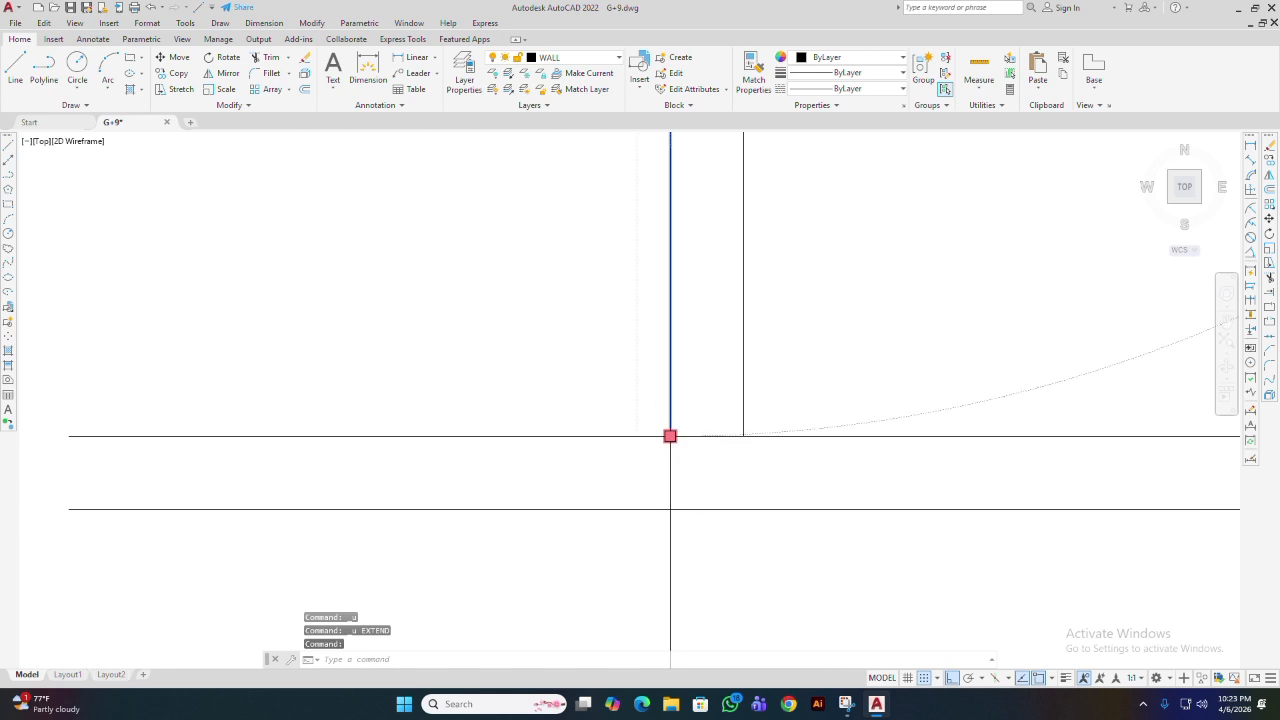
click(670, 436)
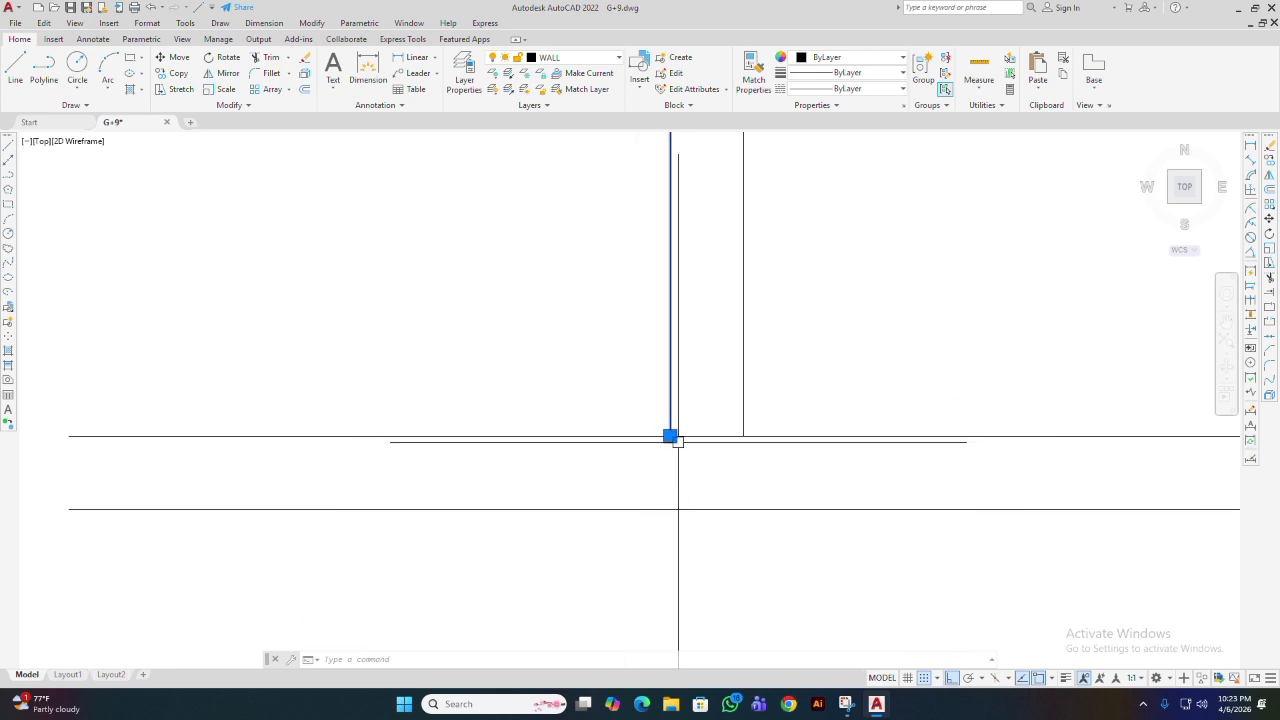
click(670, 436)
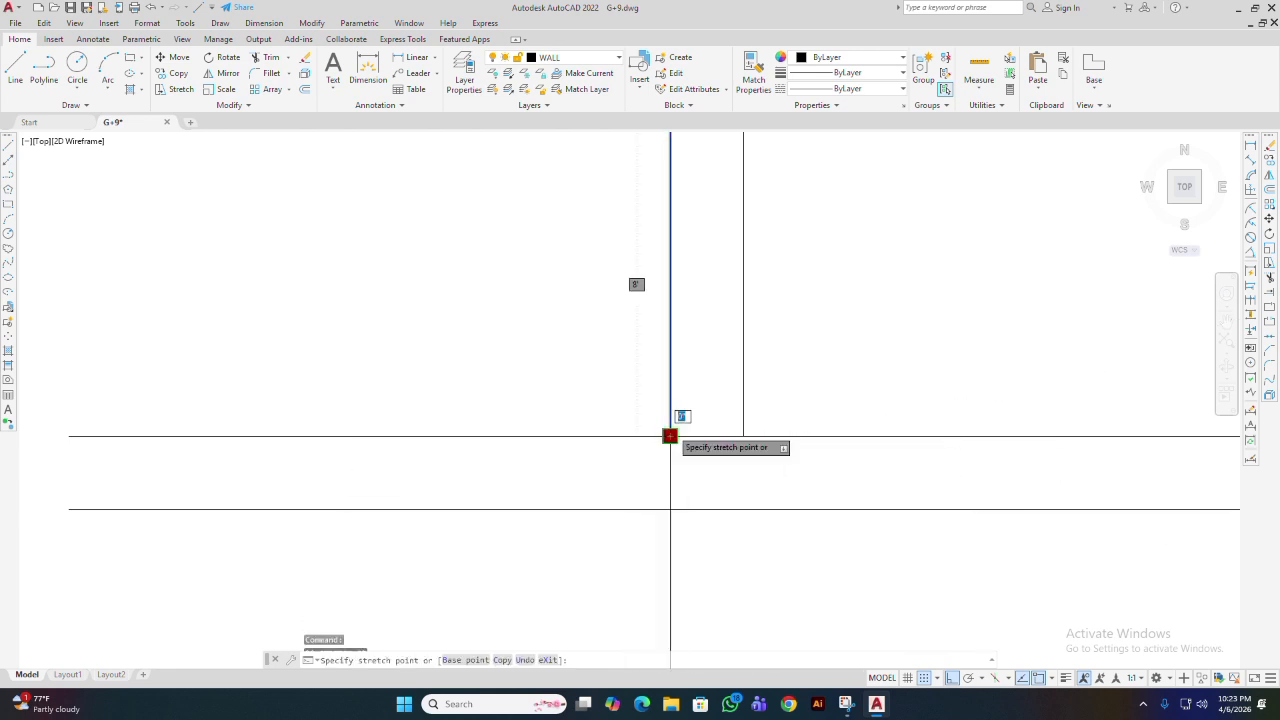
click(670, 510)
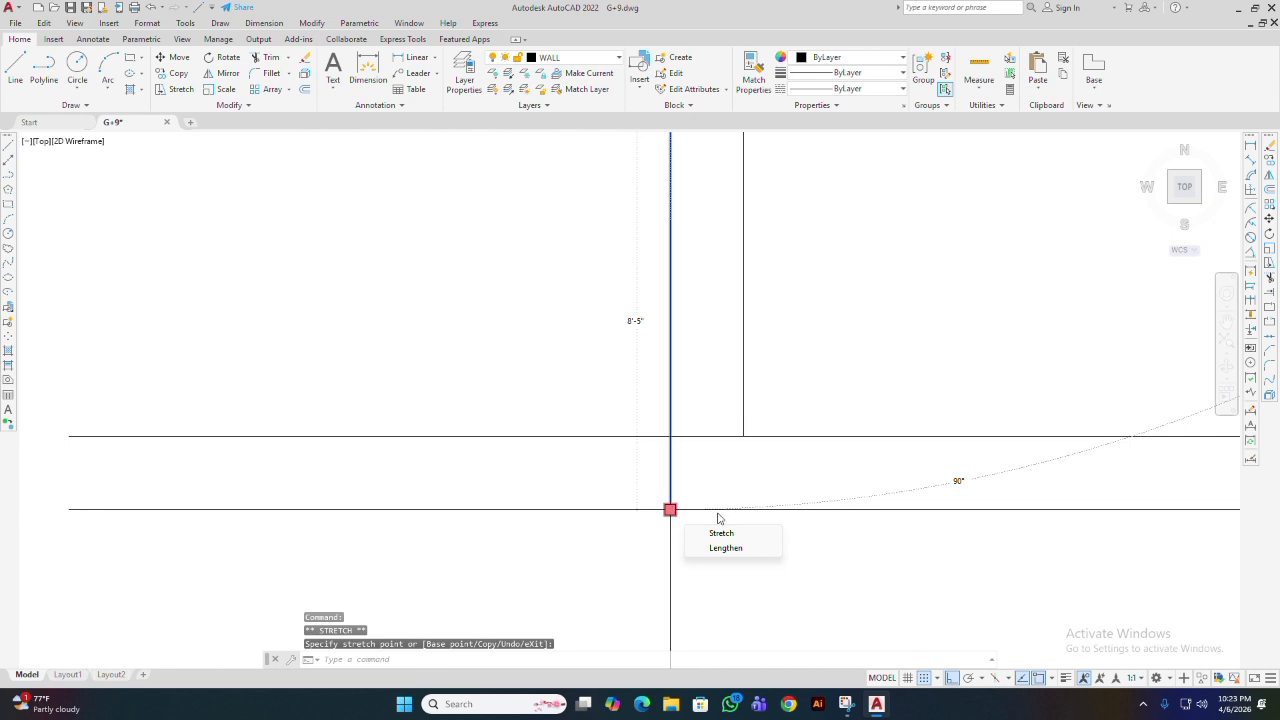
key(Escape)
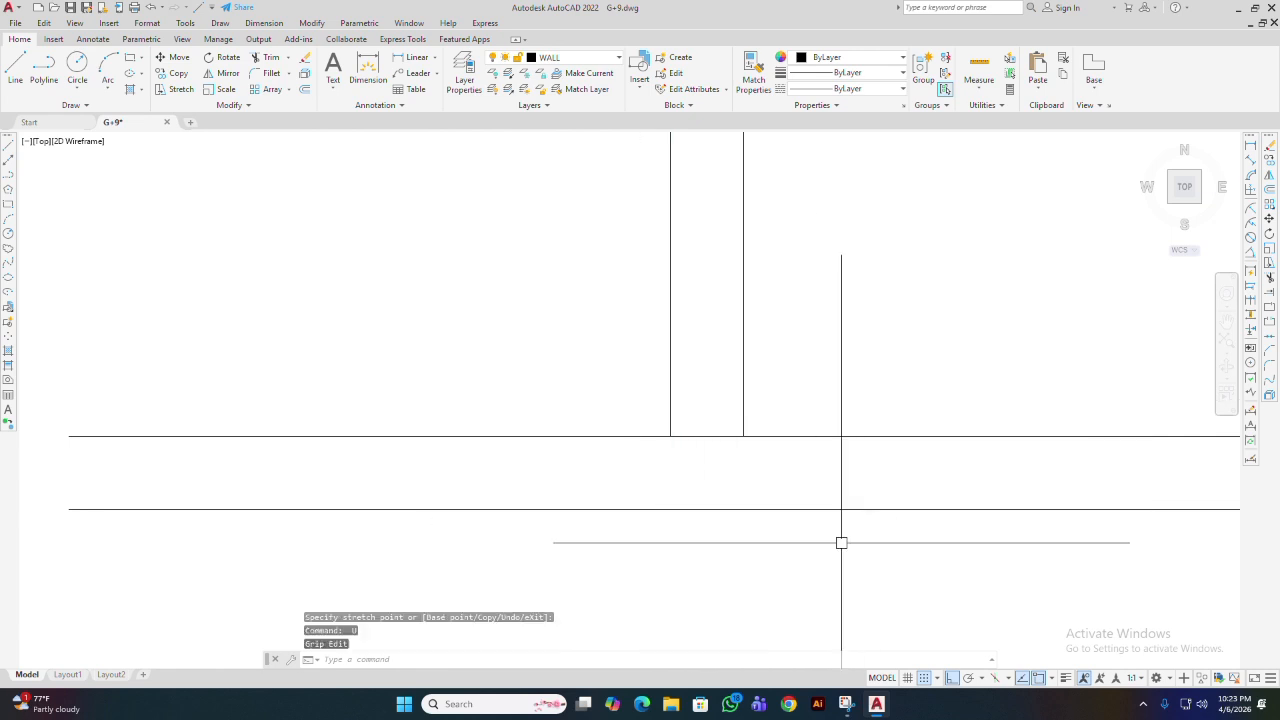
- Stretch the lower endpoint of the vertical wall's left line down to the lower line of the horizontal wall
click(674, 413)
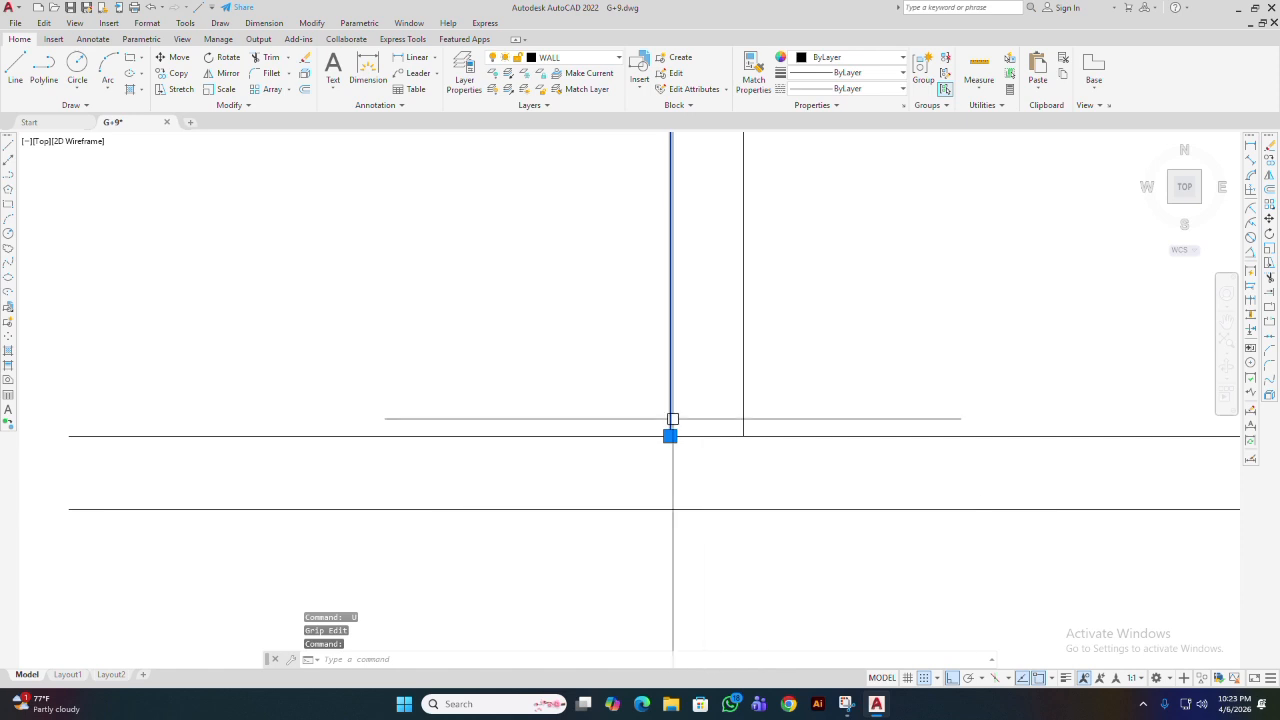
click(670, 436)
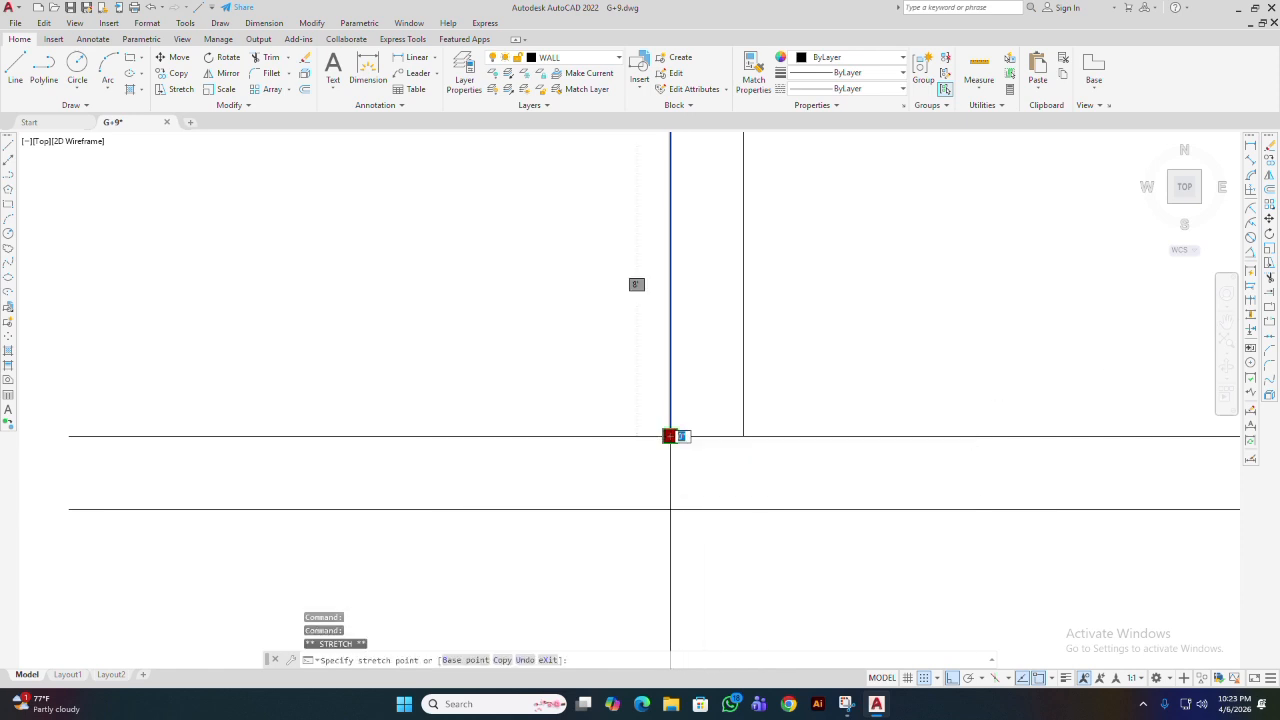
click(667, 511)
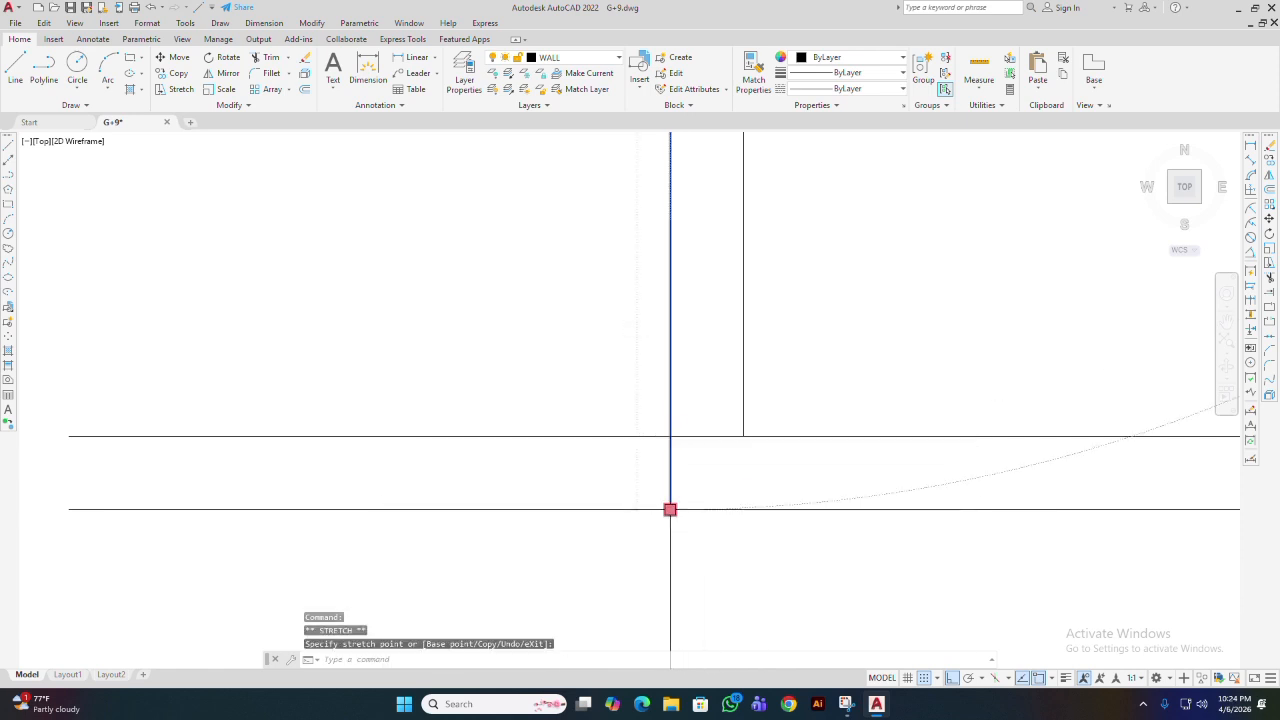
click(700, 457)
click(700, 458)
click(700, 461)
key(Escape)
- Trim both lines of the horizontal wall that overhang to the left of the new vertical wall
scroll(700, 486, down, 4)
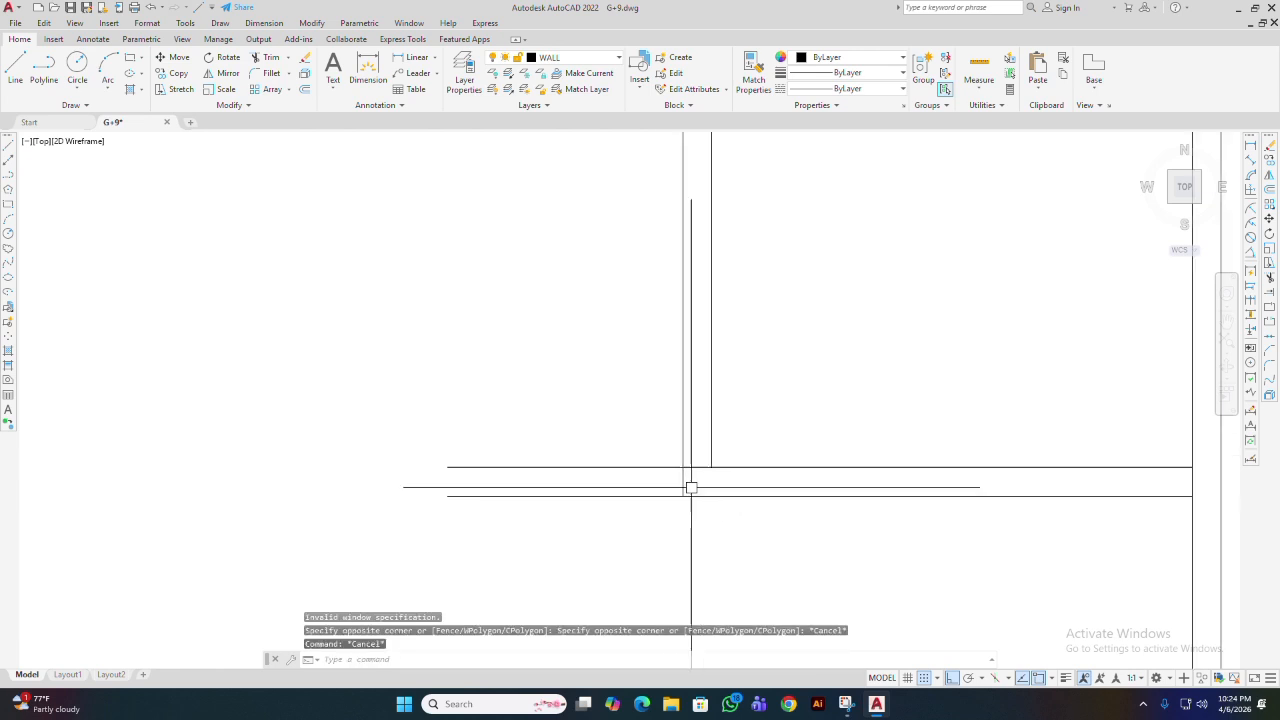
middle_drag(694, 563, 709, 573)
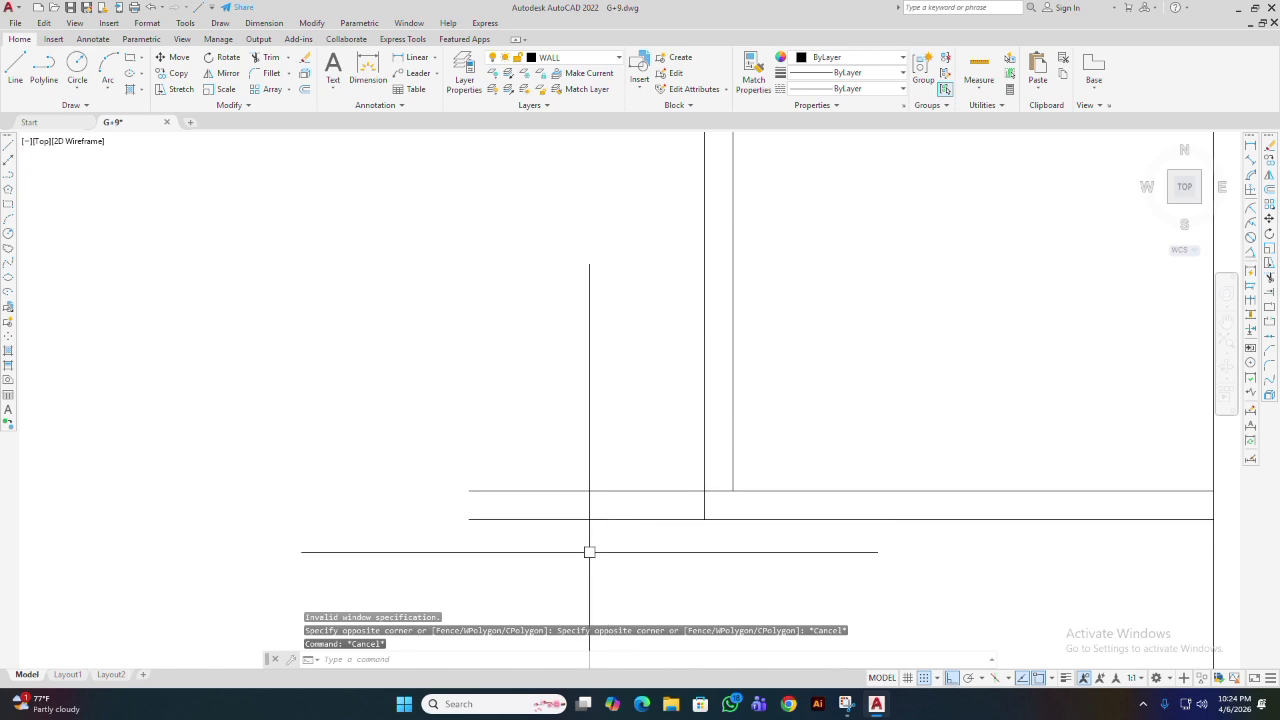
middle_drag(600, 528, 611, 545)
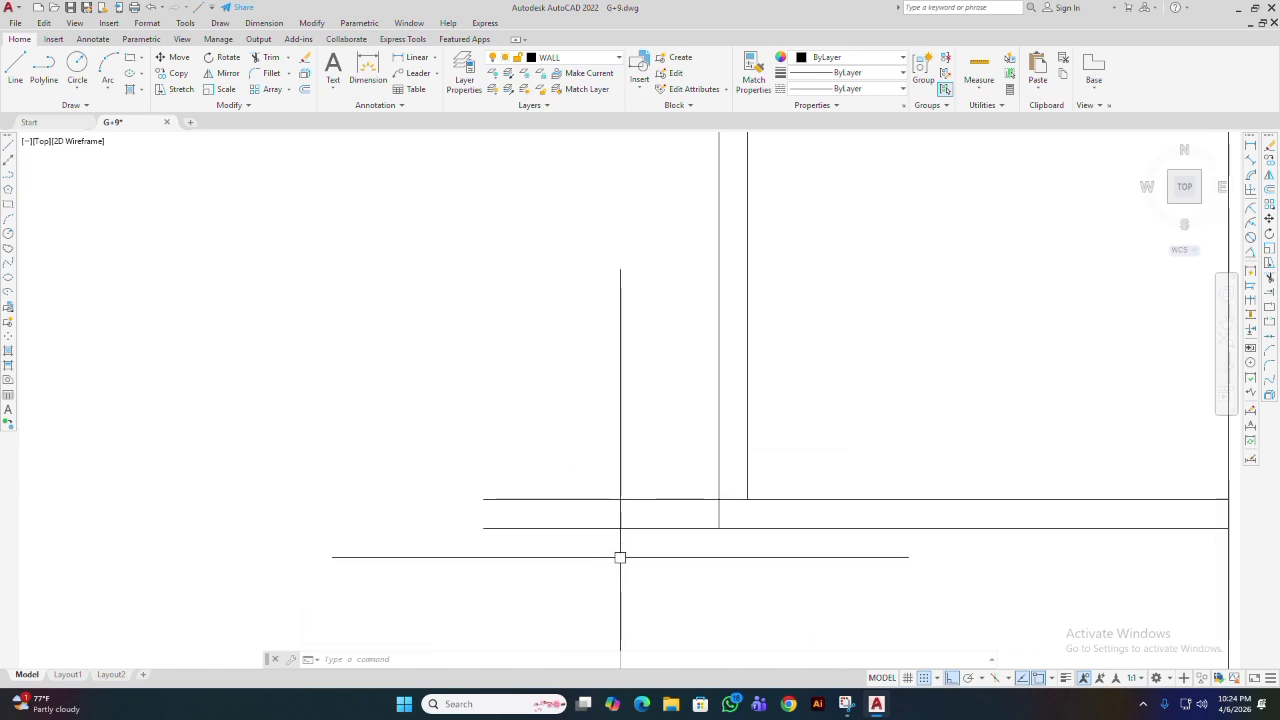
text(tr)
key(Return)
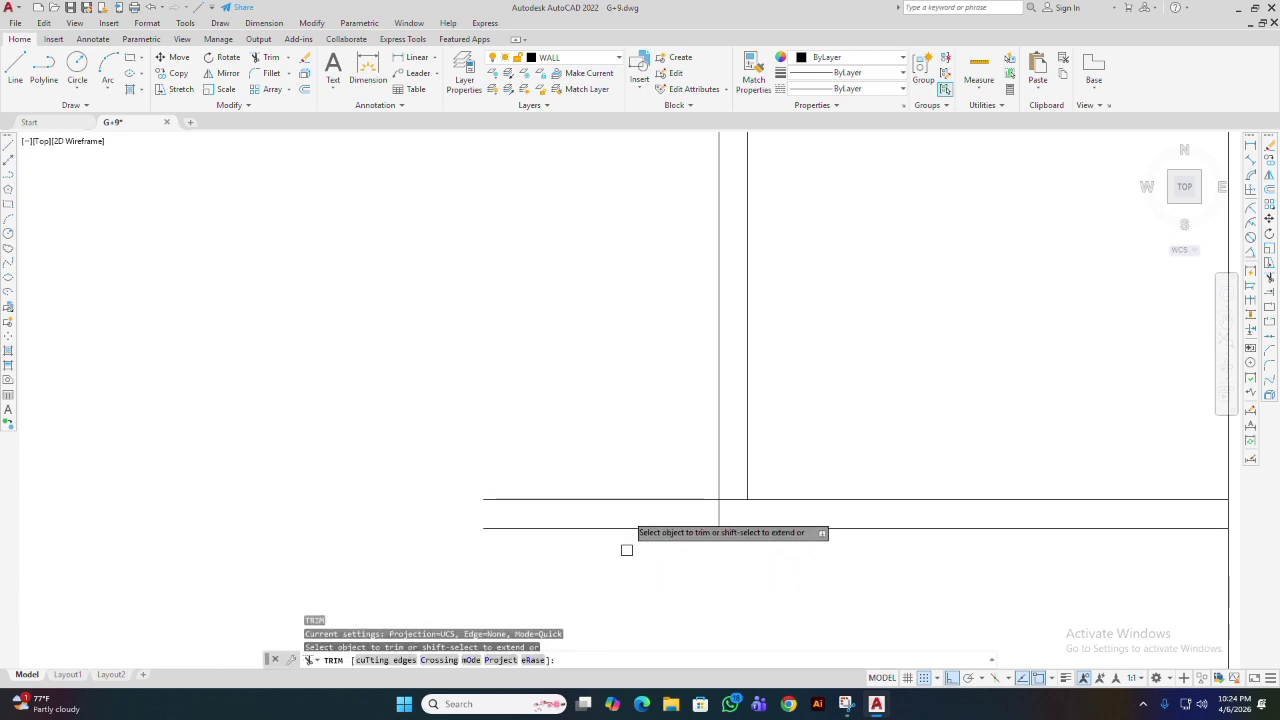
click(628, 464)
key(Return)
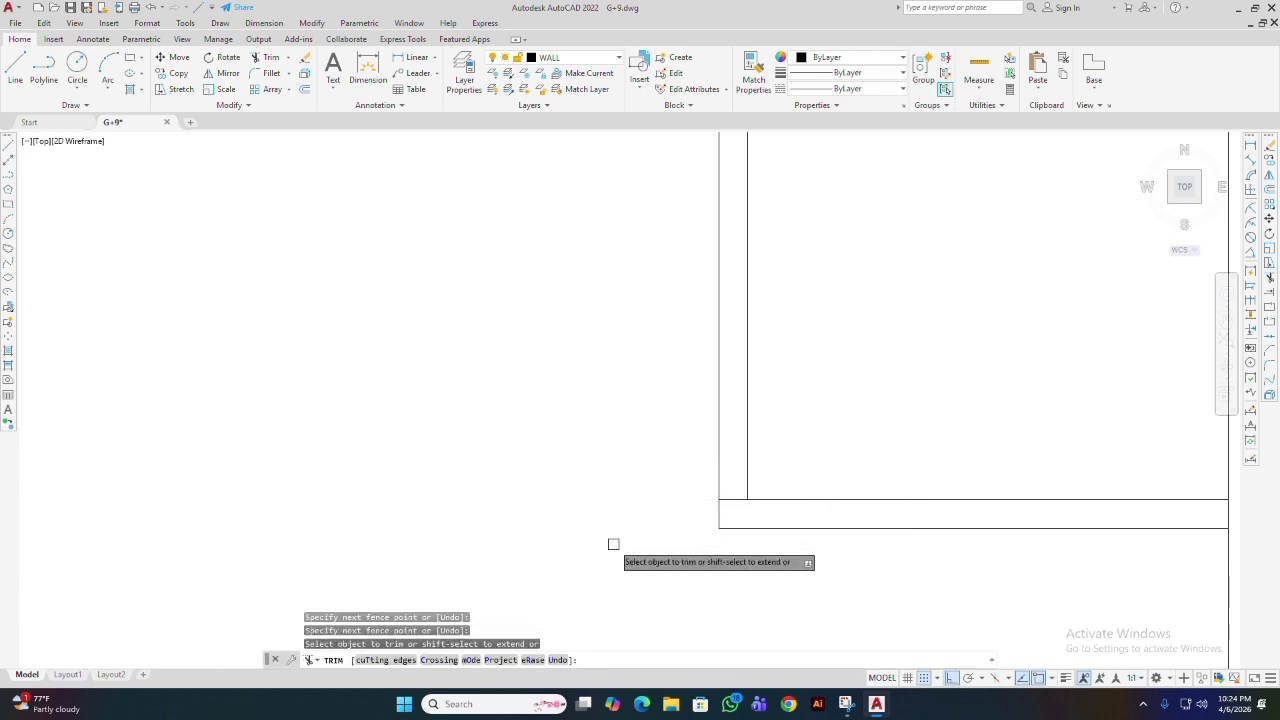
- Trim the leftover segments at the new small room's wall corners and at its junctions with the bedroom wall and right exterior wall
scroll(612, 544, down, 4)
middle_drag(646, 540, 609, 569)
scroll(609, 566, up, 4)
click(566, 535)
scroll(569, 533, down, 4)
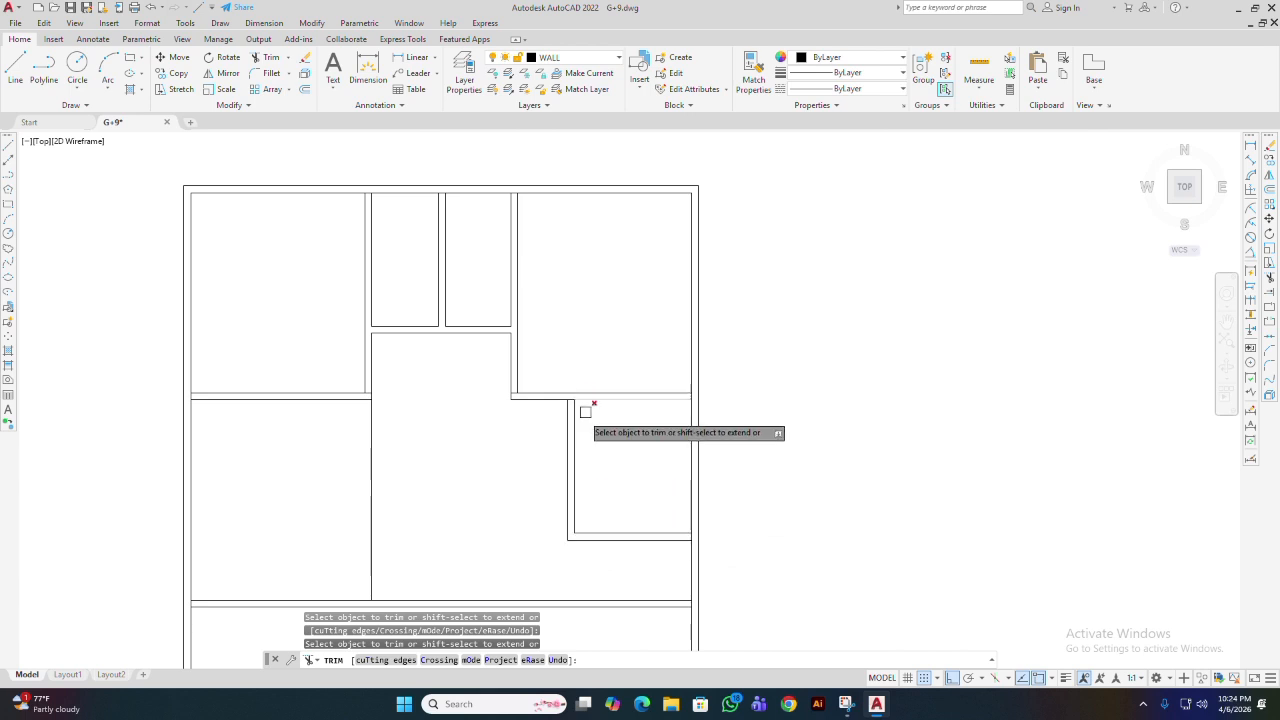
scroll(577, 407, up, 4)
scroll(570, 390, down, 3)
scroll(741, 380, up, 2)
scroll(740, 367, down, 4)
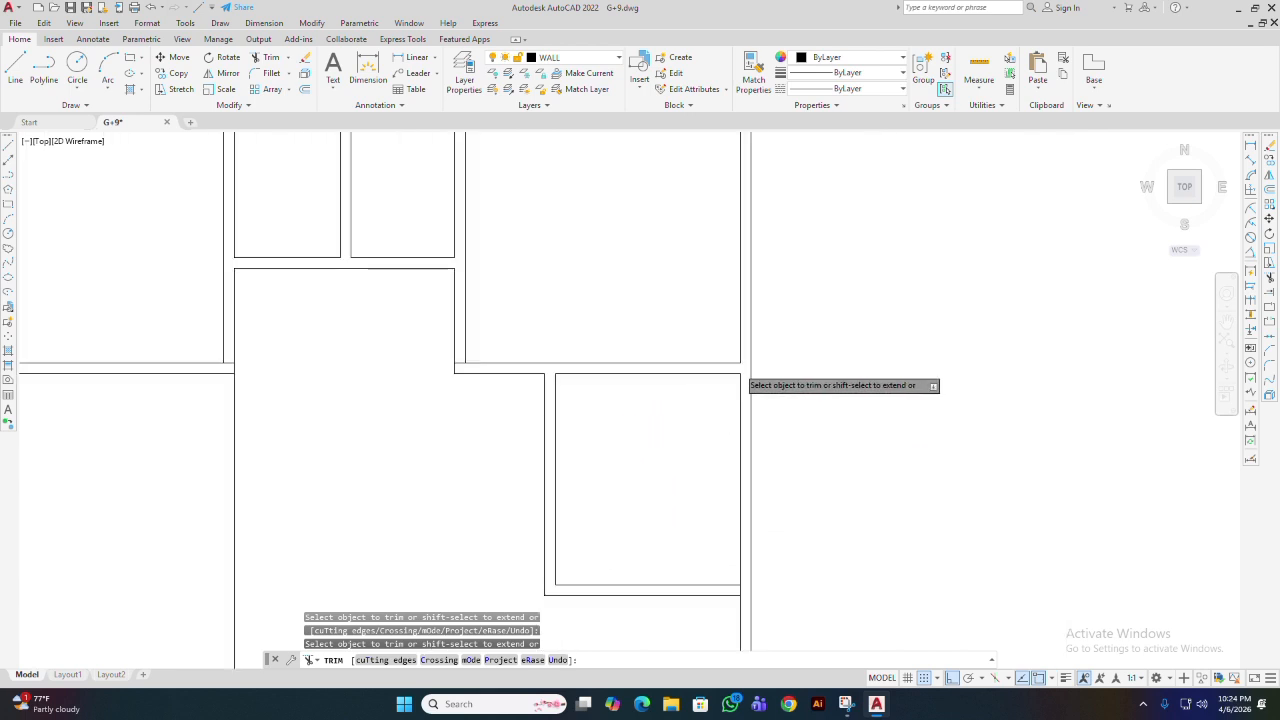
scroll(737, 531, up, 4)
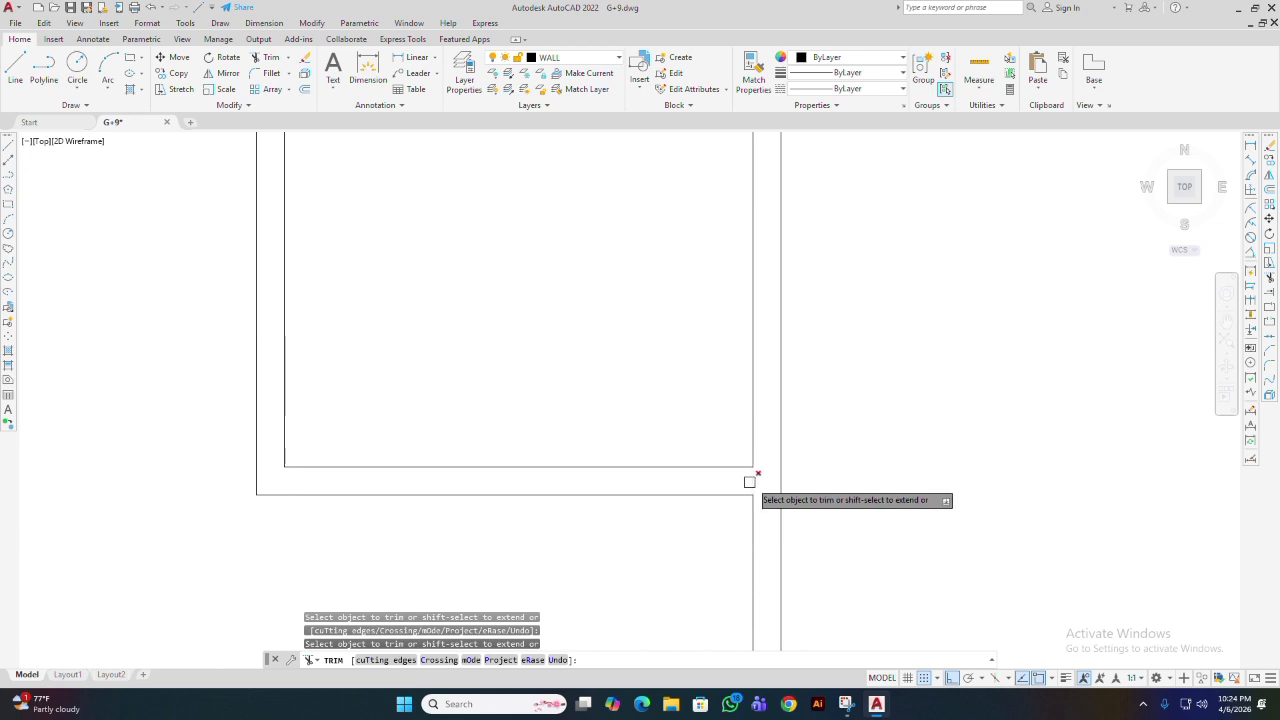
scroll(755, 480, down, 4)
scroll(689, 323, up, 3)
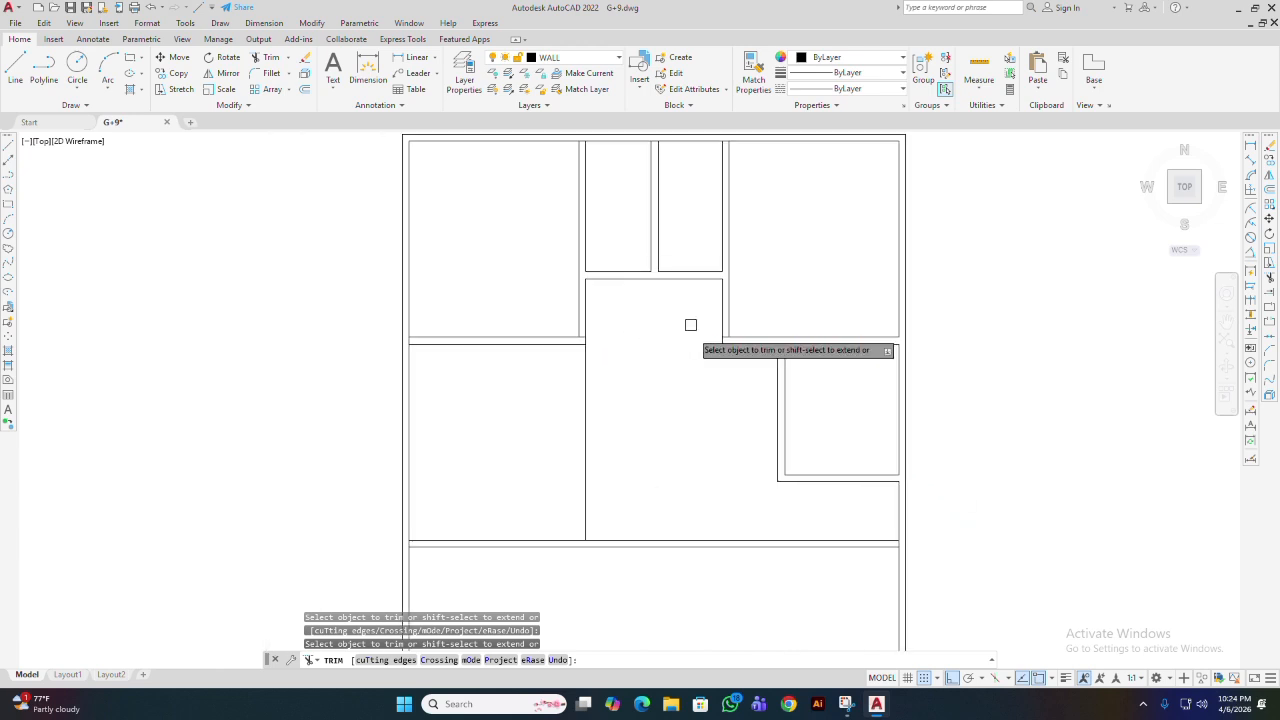
scroll(643, 437, up, 3)
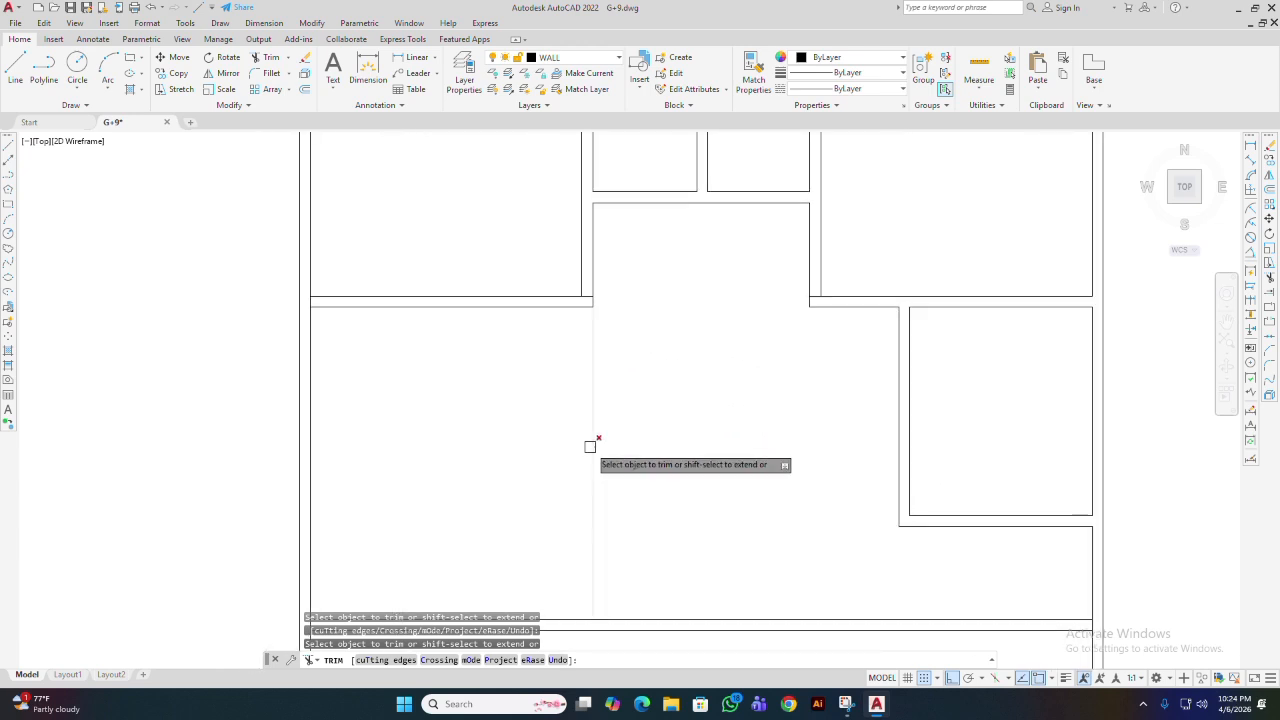
key(Return)
- Offset the vertical line bounding the lower left room 5" to the left to form its wall thickness
middle_drag(643, 438, 716, 386)
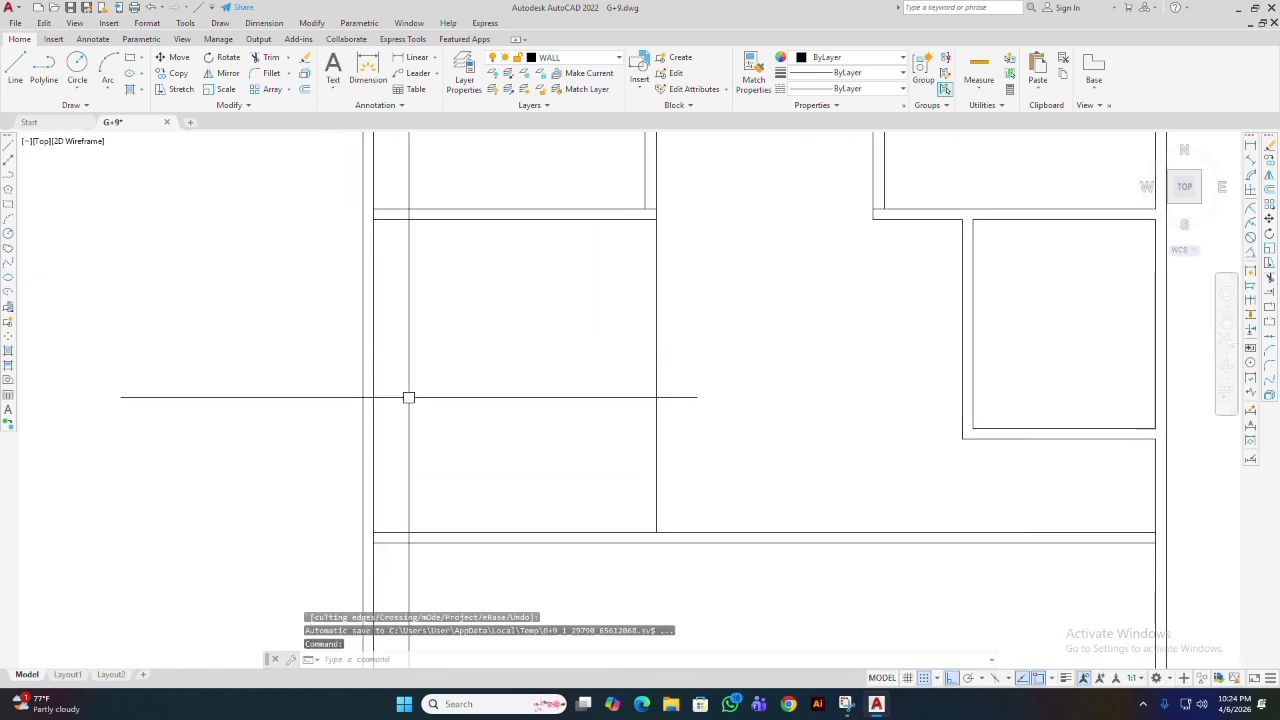
scroll(490, 362, down, 2)
scroll(578, 325, up, 2)
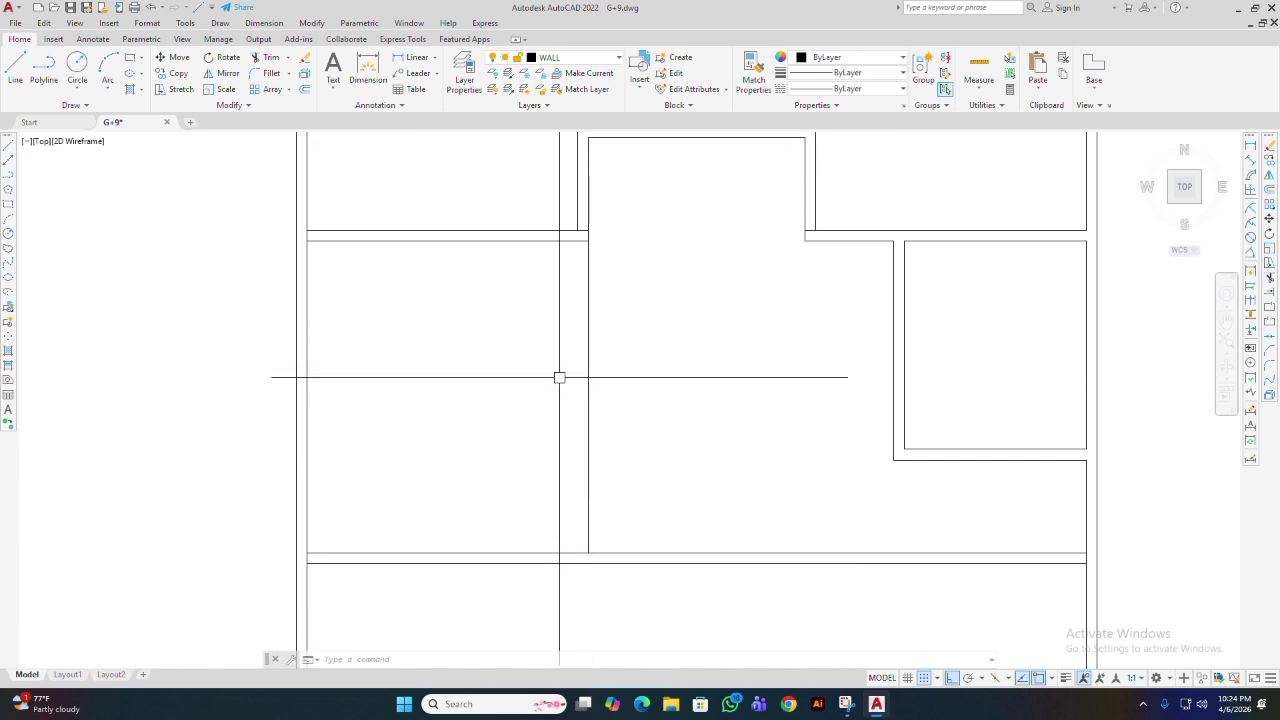
middle_drag(615, 375, 662, 407)
text(o)
key(Return)
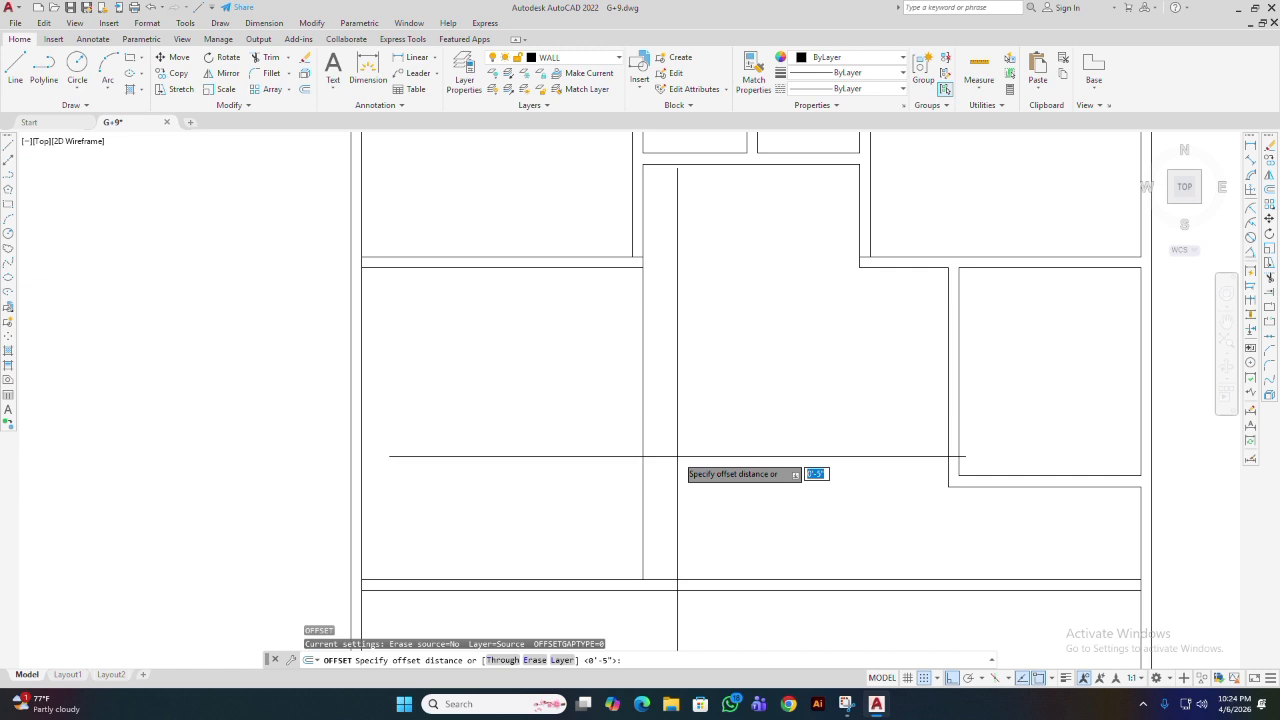
text(5)
key(Return)
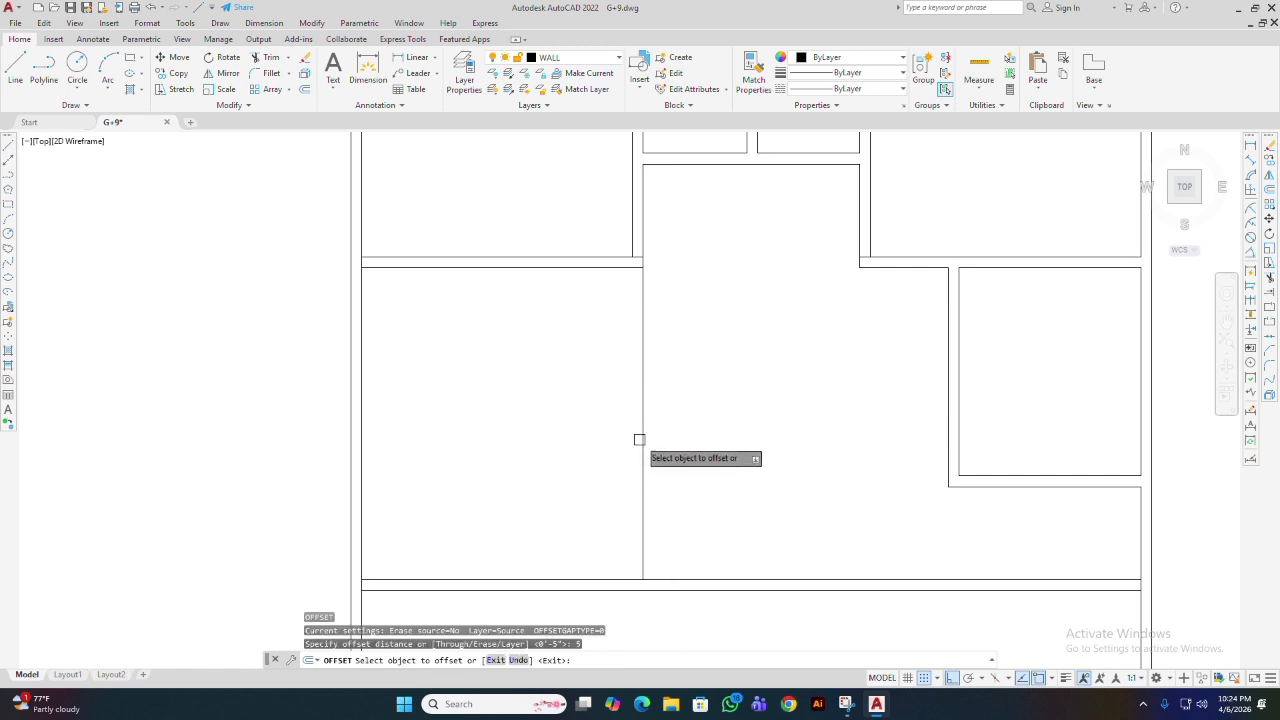
click(643, 442)
click(632, 457)
scroll(629, 331, up, 2)
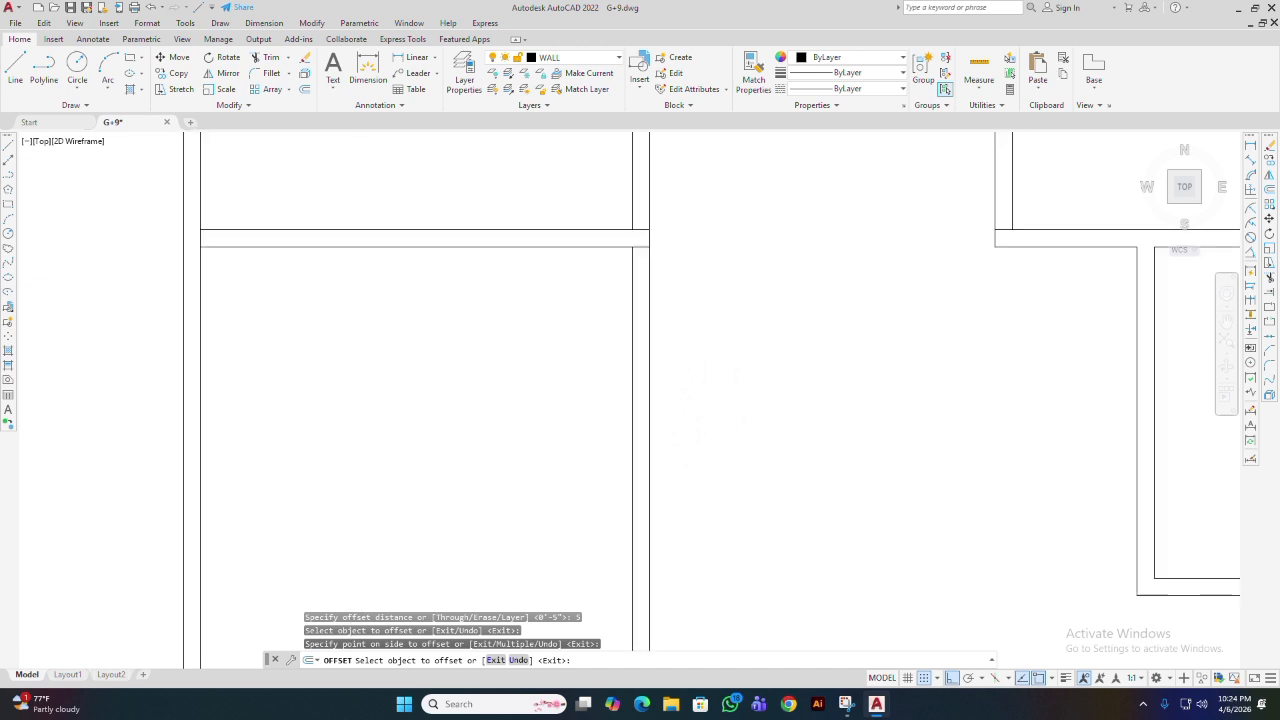
- Draw a short horizontal line across the vertical wall, along the lower line of the horizontal wall it meets
key(Return)
scroll(634, 337, up, 2)
middle_drag(585, 322, 583, 368)
key(l)
key(Return)
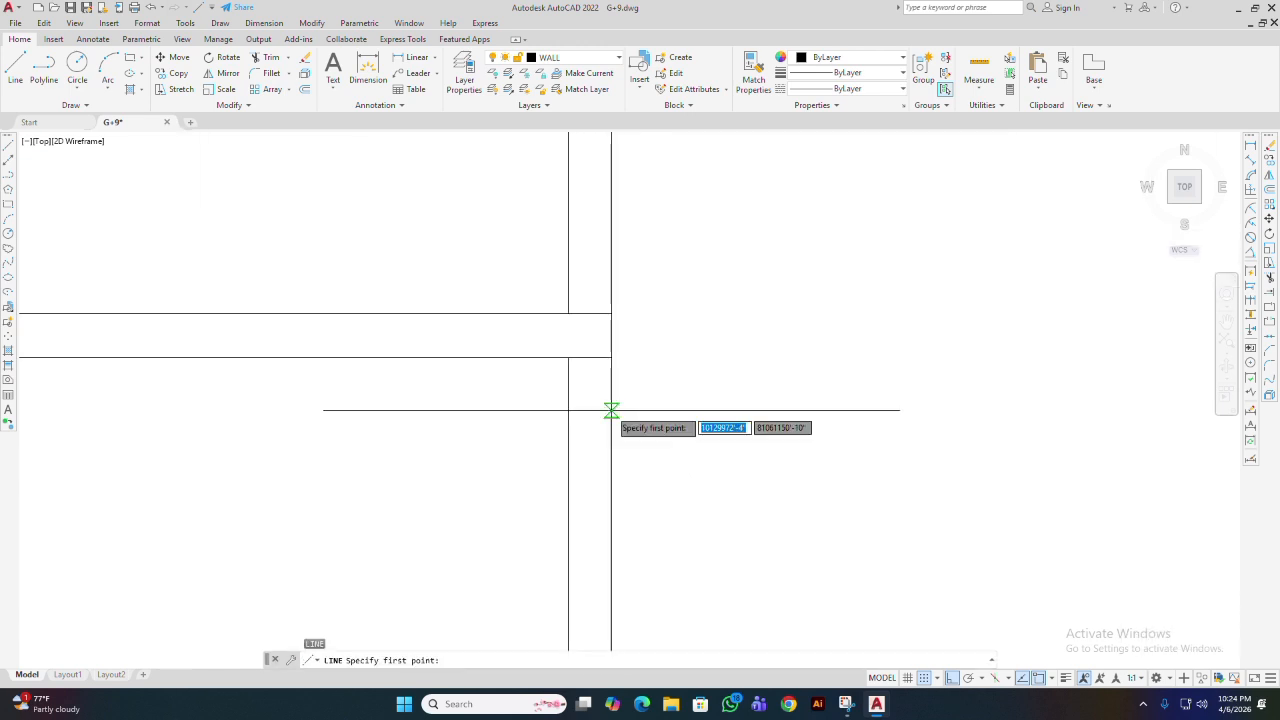
click(568, 357)
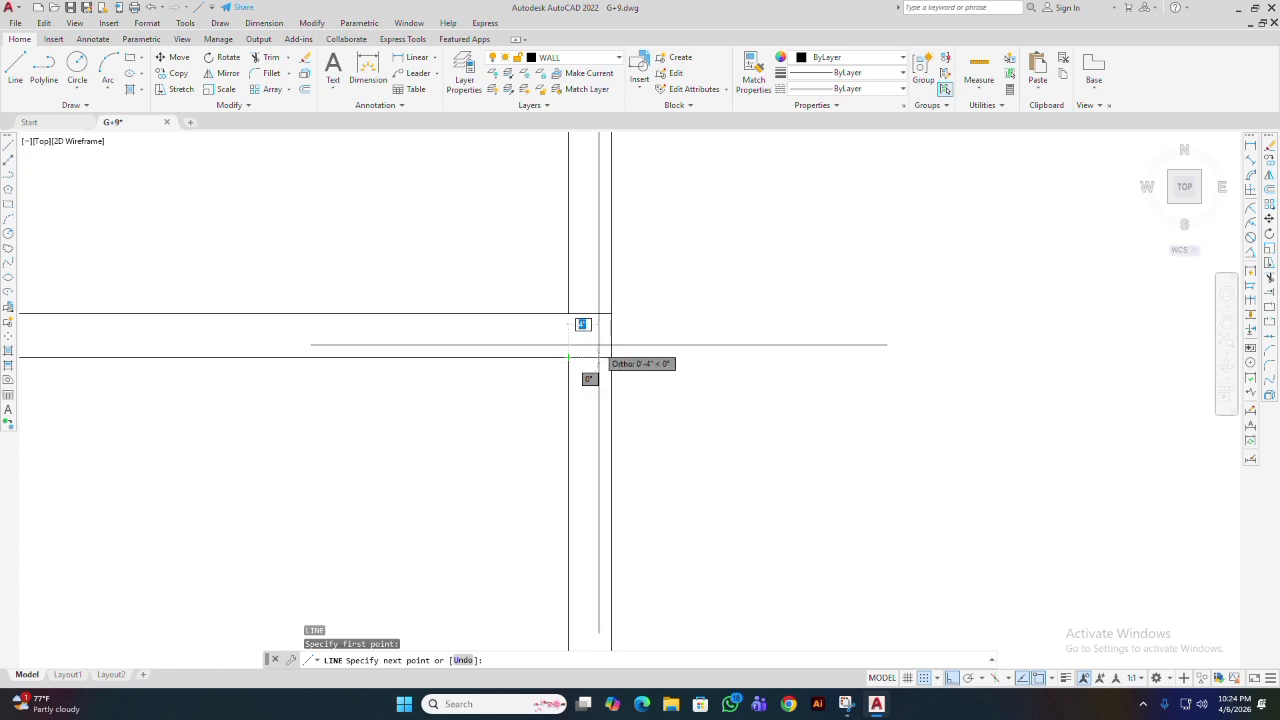
click(603, 357)
key(Return)
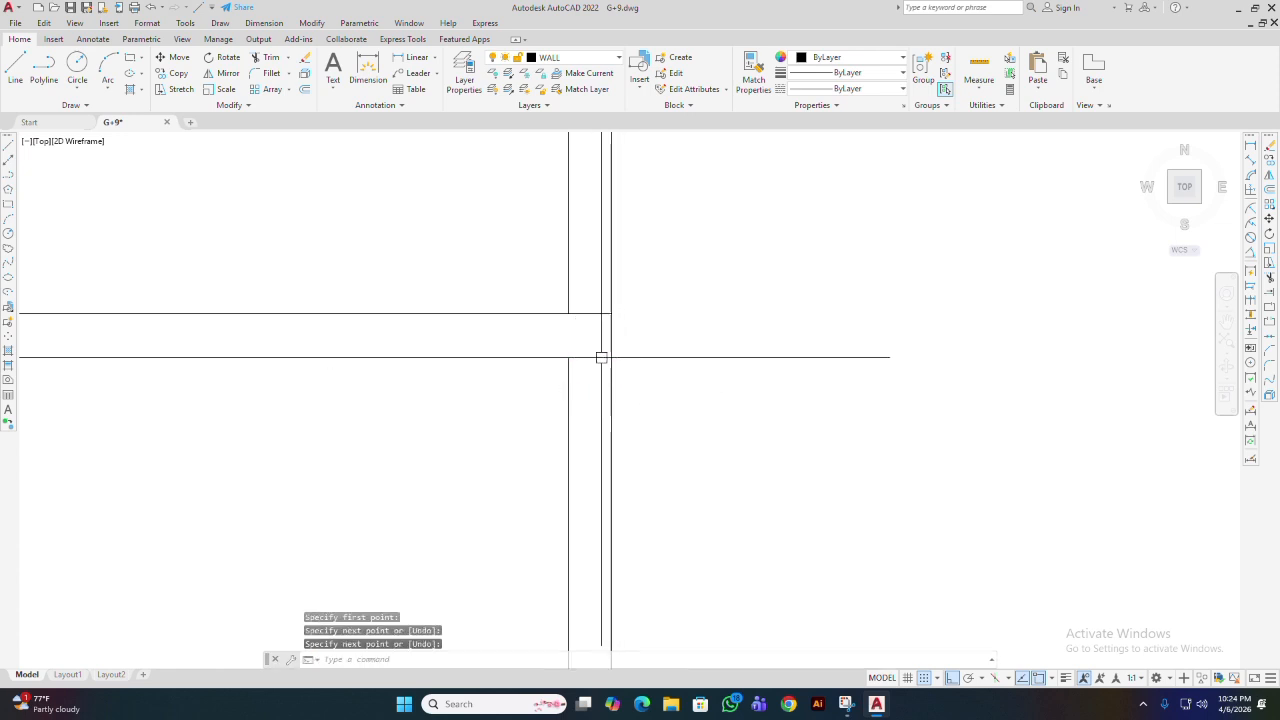
- Offset the short cross line downward repeatedly at 7" intervals, filling the vertical wall down to the bottom exterior wall
text(o)
key(Return)
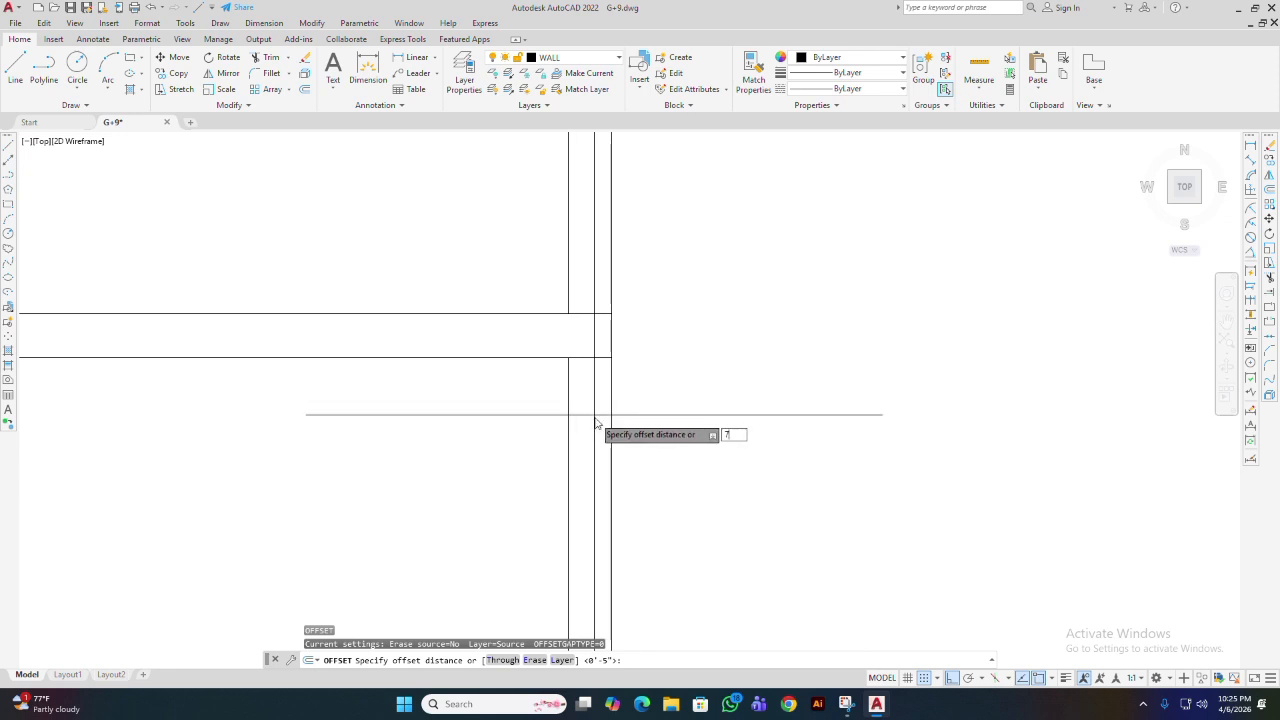
text(7)
key(Return)
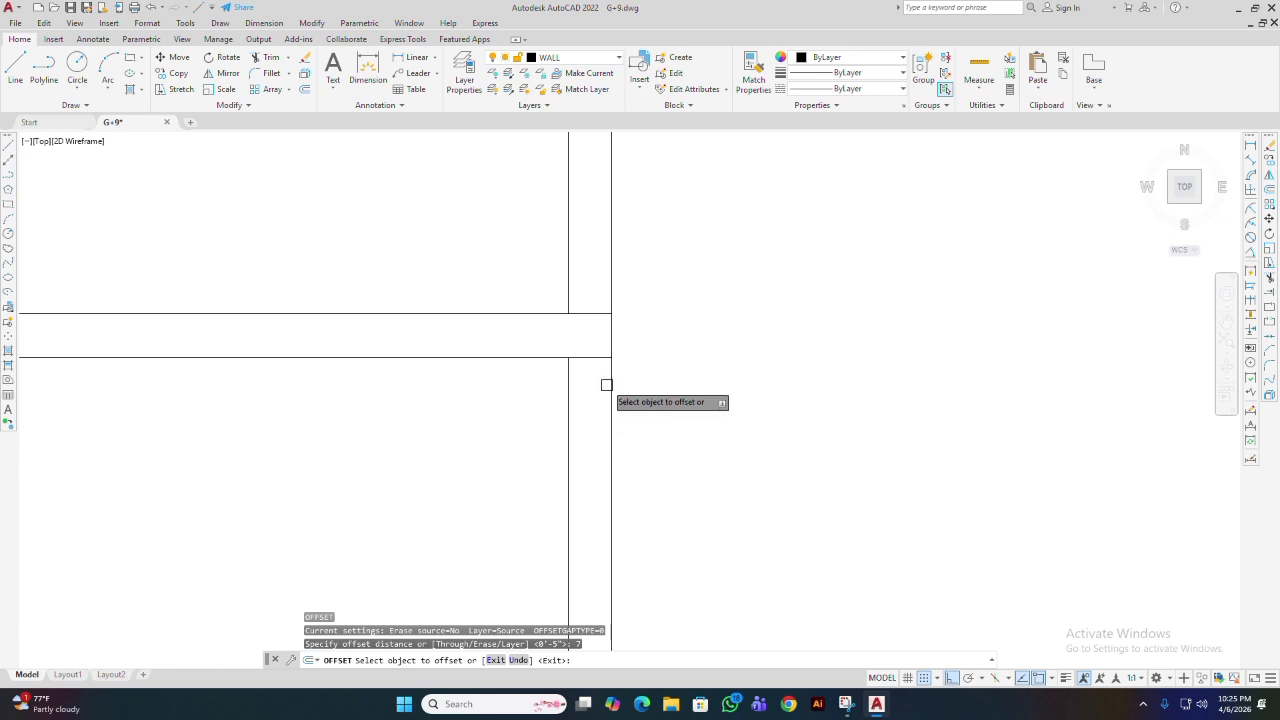
click(585, 358)
click(604, 470)
click(591, 419)
click(585, 500)
middle_drag(651, 627, 686, 357)
click(633, 338)
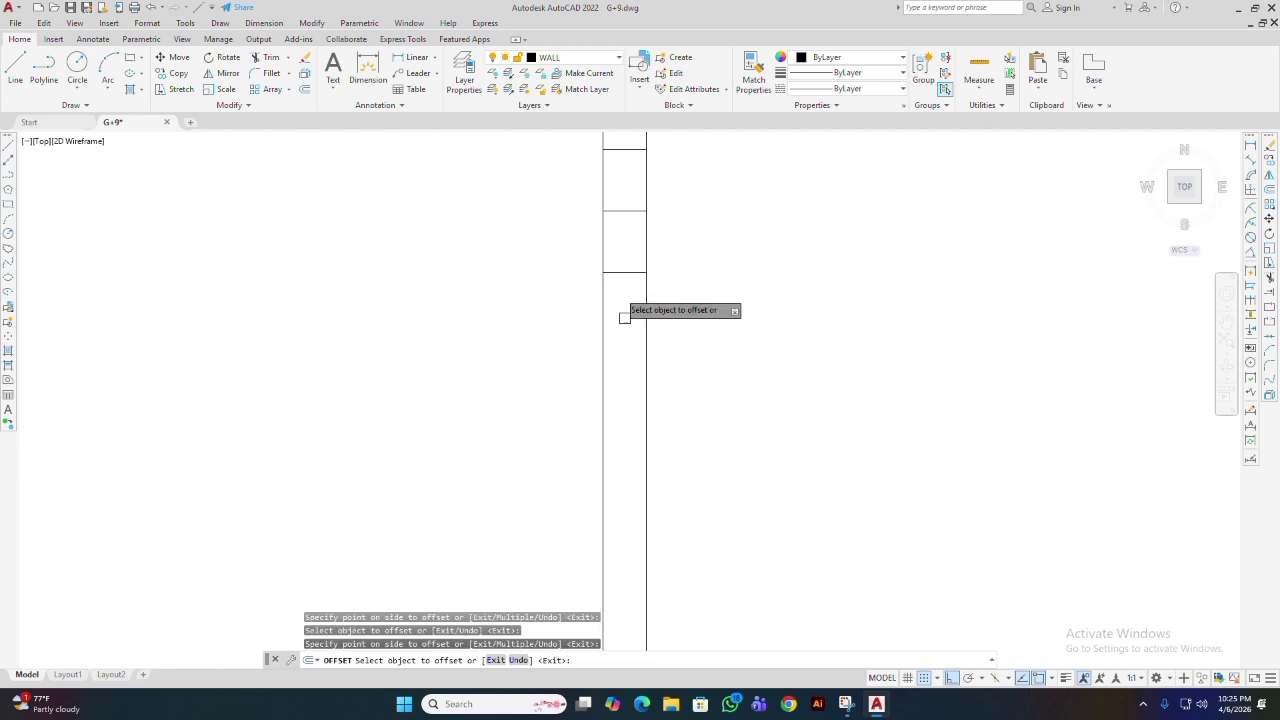
click(621, 272)
click(611, 305)
click(631, 336)
click(632, 388)
middle_drag(636, 516, 646, 371)
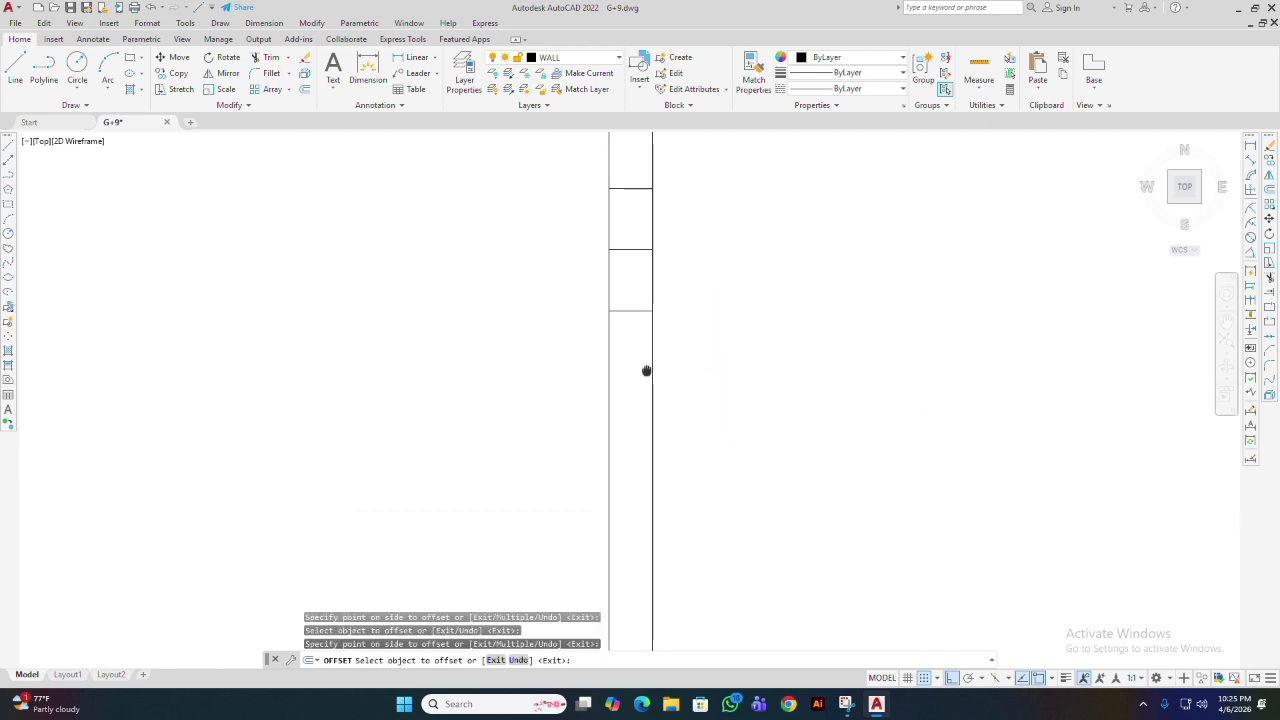
click(628, 296)
click(612, 303)
click(646, 420)
click(644, 366)
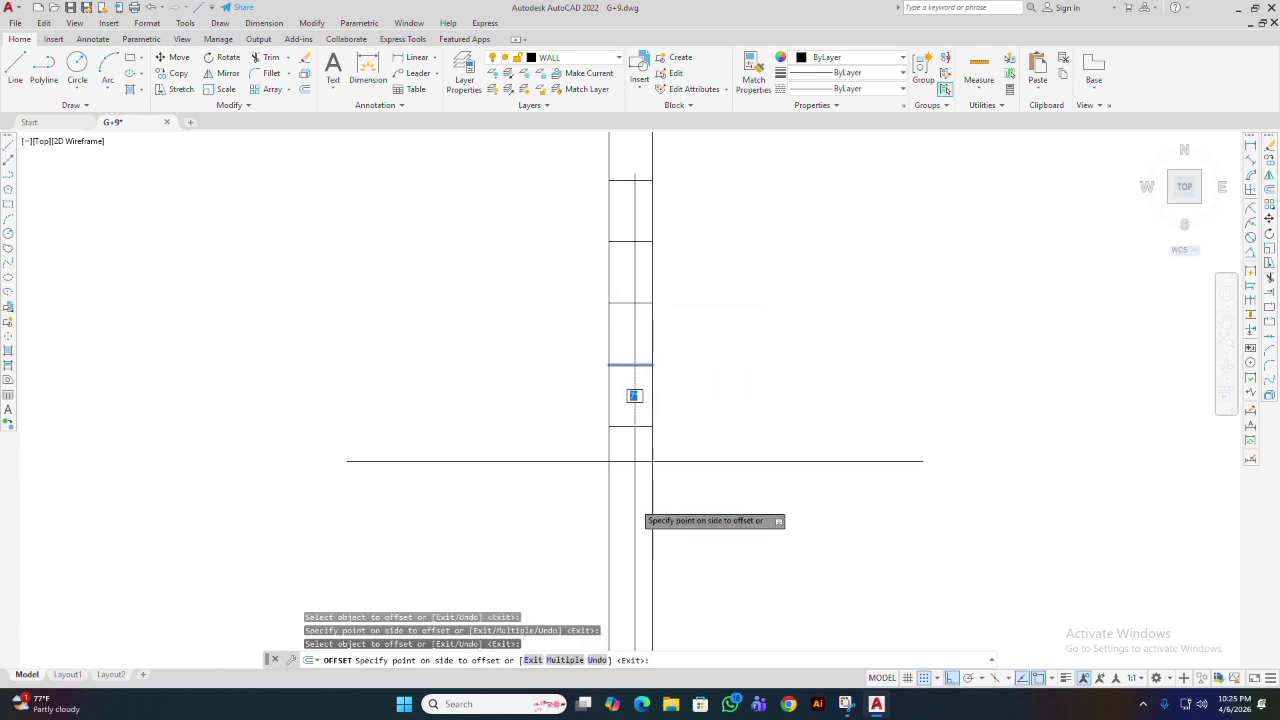
click(640, 480)
middle_drag(654, 425, 645, 297)
click(650, 291)
click(657, 330)
click(654, 356)
click(636, 505)
click(655, 413)
click(662, 518)
click(662, 479)
click(687, 532)
middle_drag(687, 532, 691, 328)
click(662, 316)
click(638, 415)
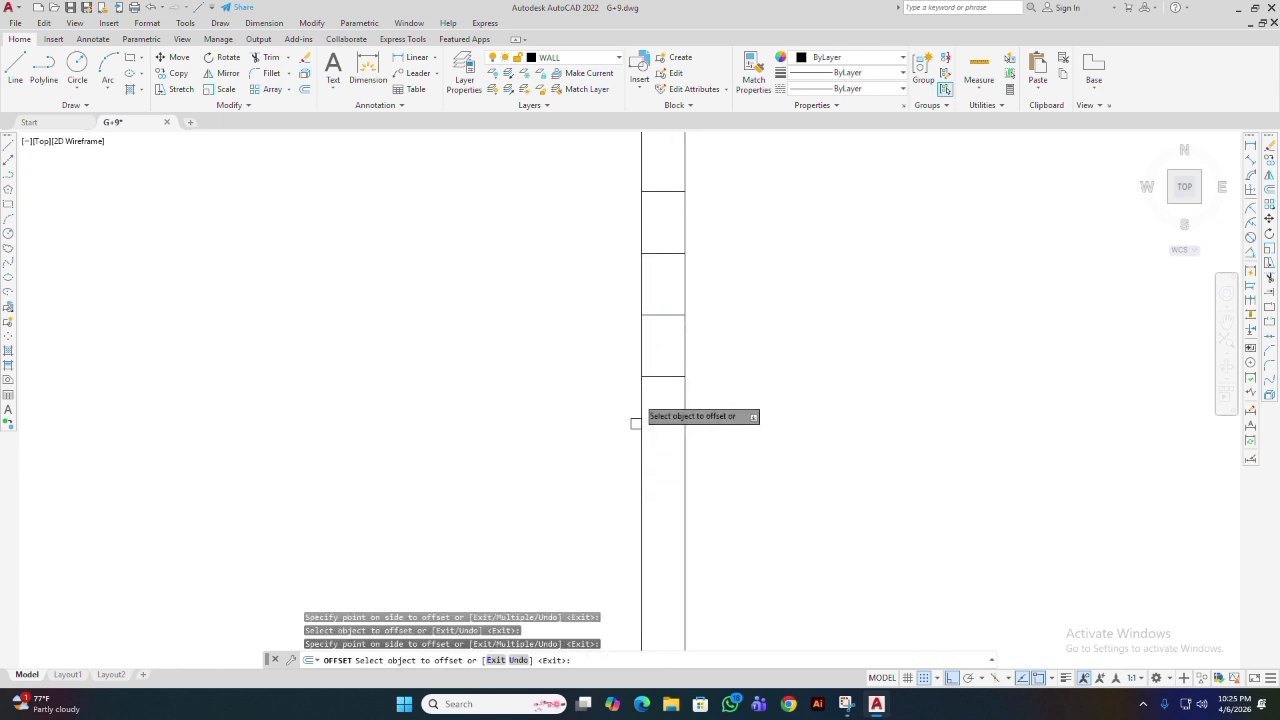
click(664, 375)
click(663, 437)
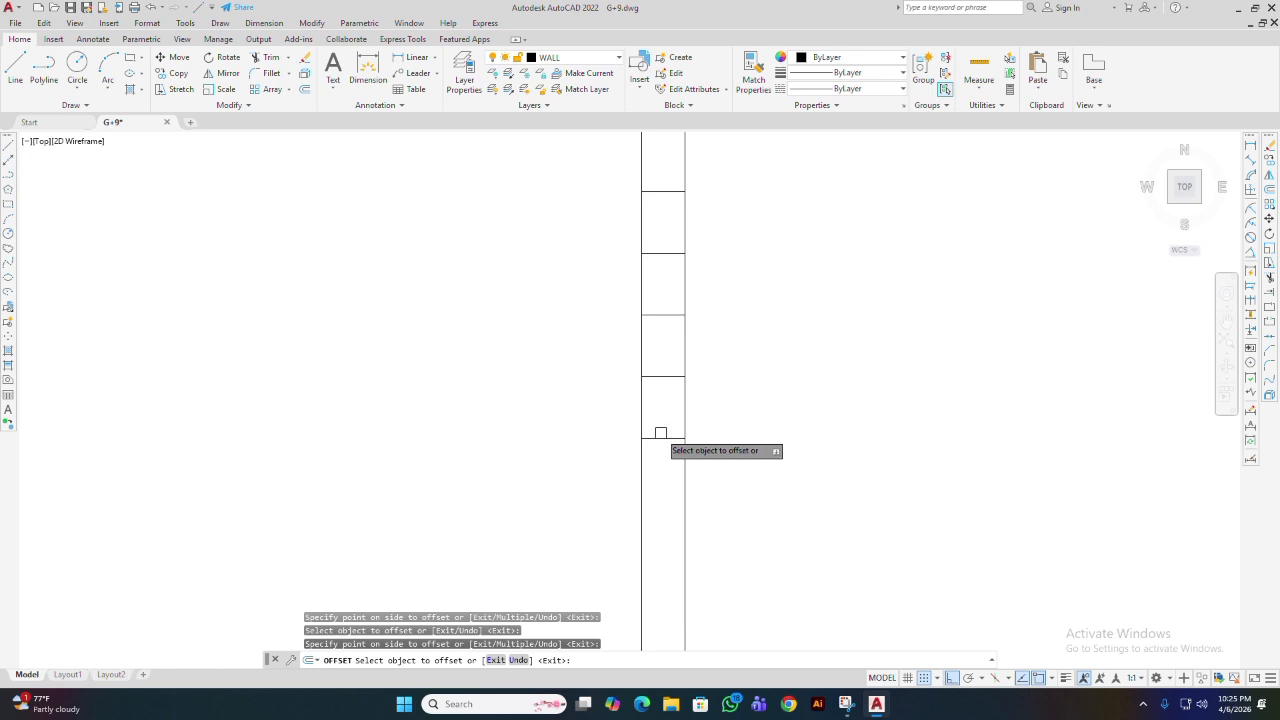
click(660, 442)
click(666, 505)
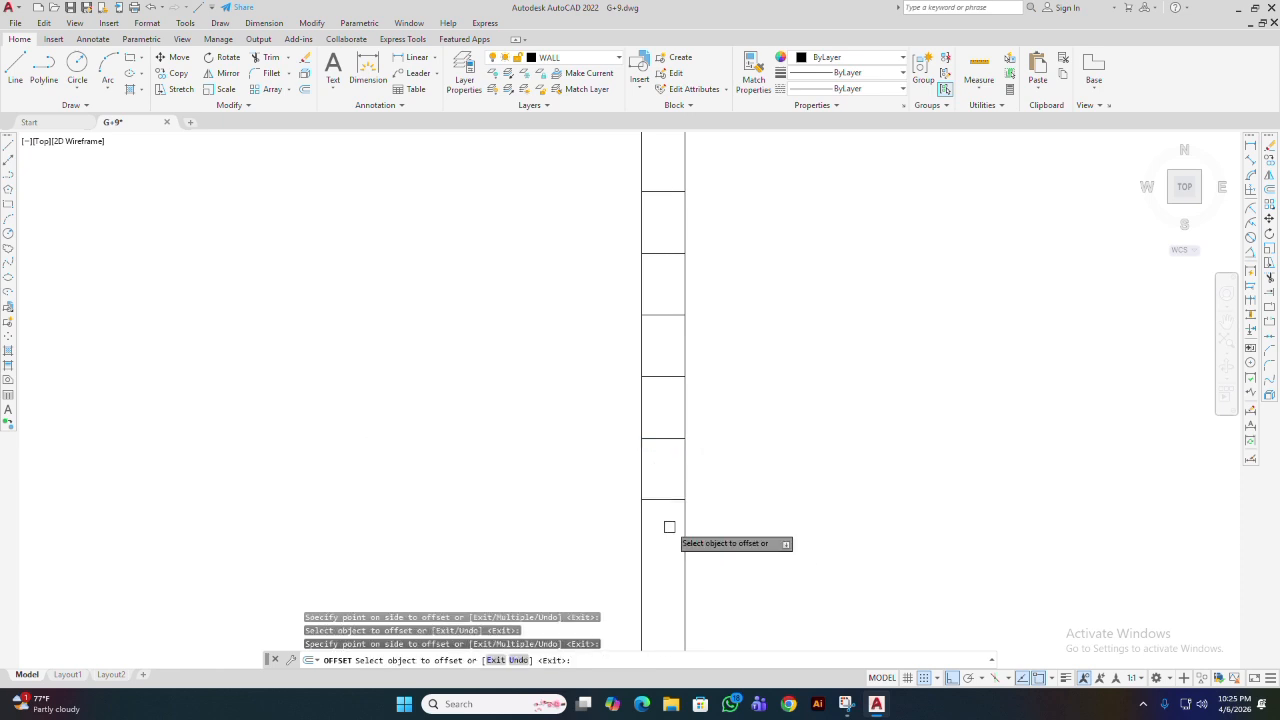
click(660, 497)
click(660, 583)
middle_drag(661, 590, 693, 428)
click(698, 400)
click(694, 505)
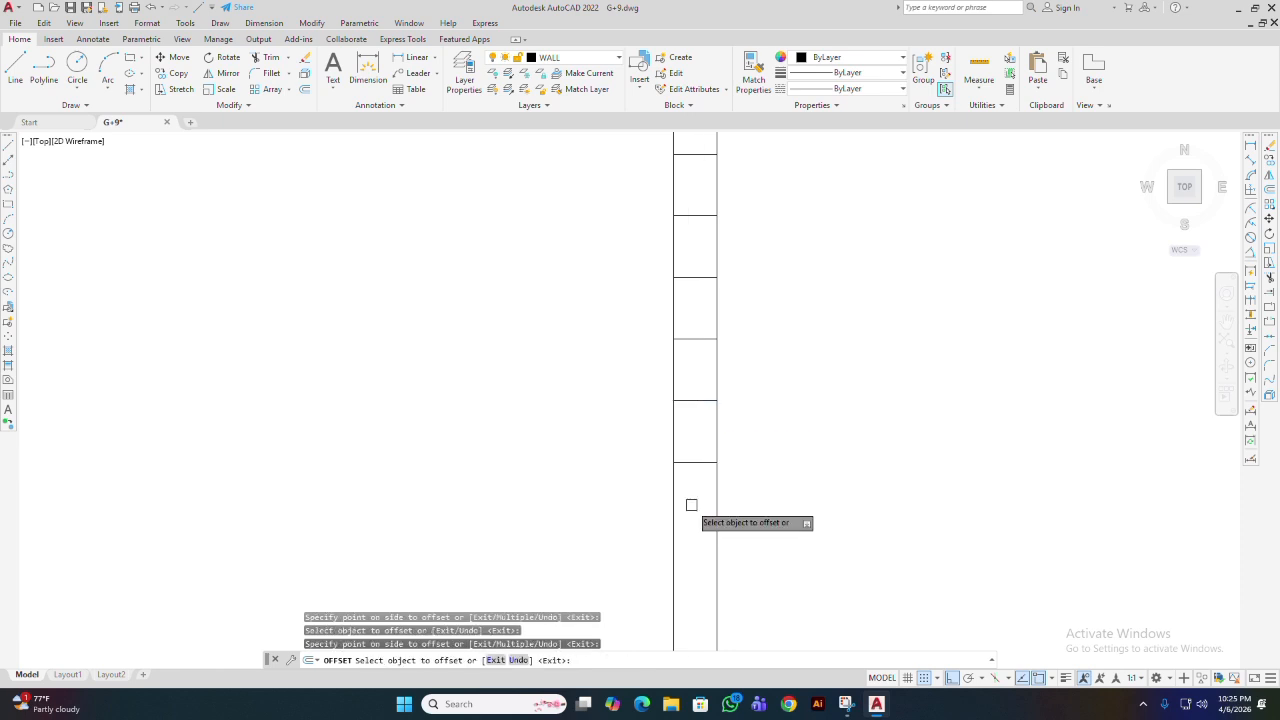
click(680, 463)
click(690, 560)
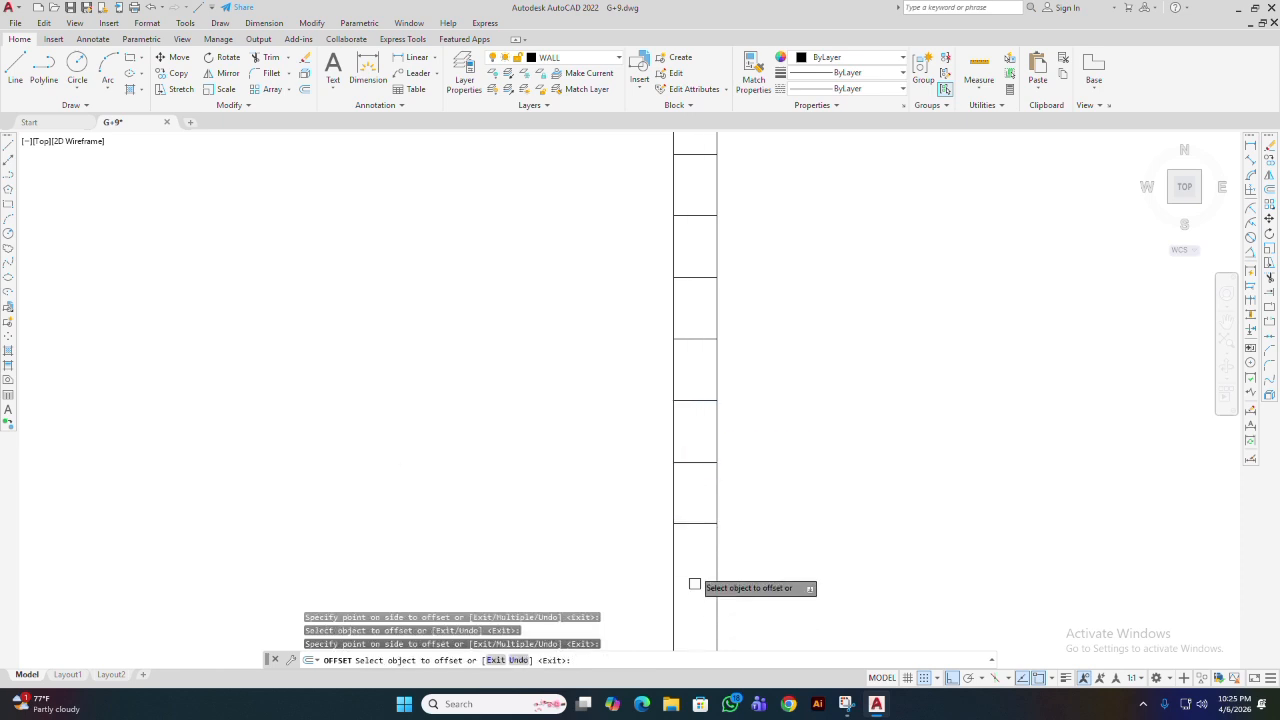
click(694, 523)
click(704, 554)
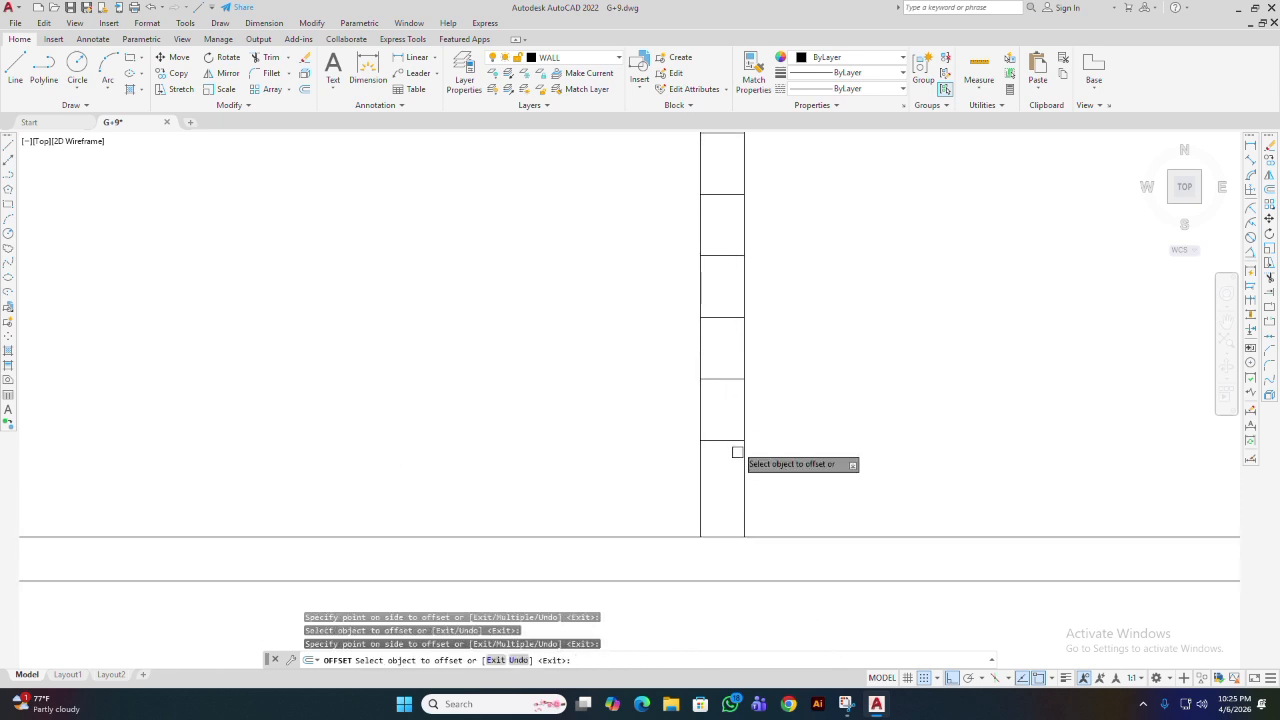
click(731, 445)
click(732, 510)
mouse_move(737, 543)
middle_down()
mouse_move(791, 583)
mouse_move(737, 646)
middle_up()
key(Return)
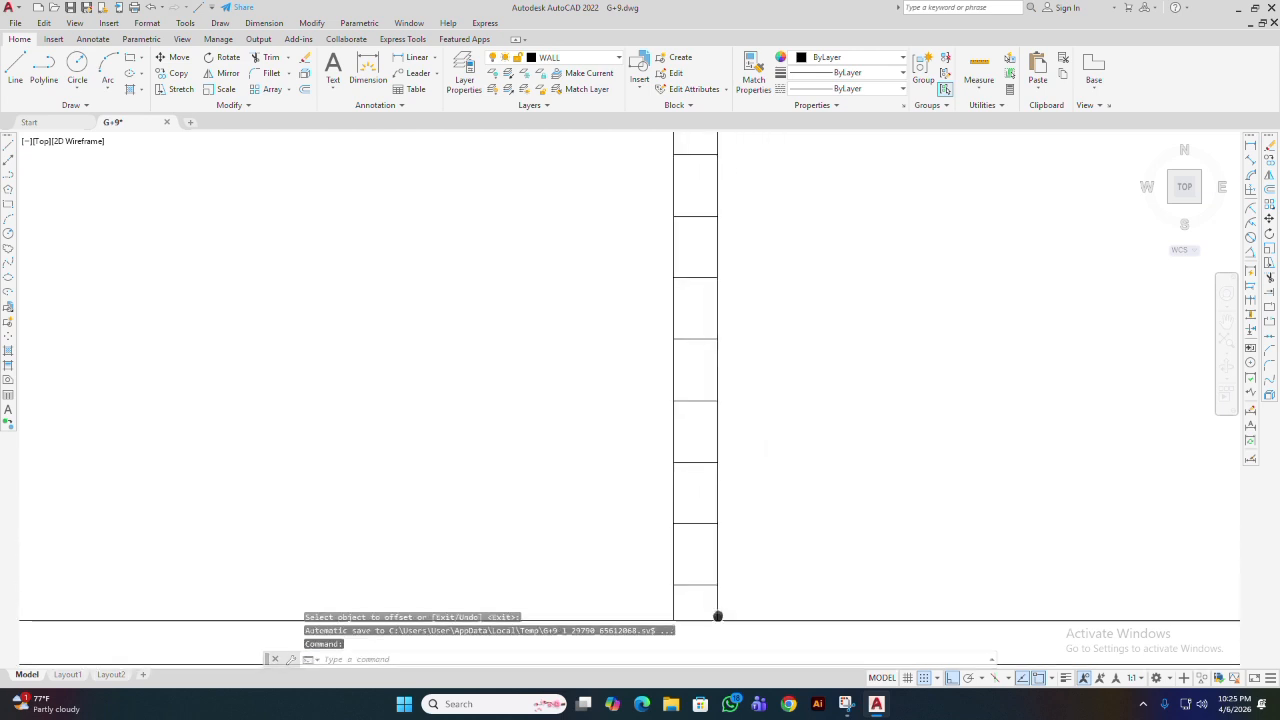
- Draw a 5" vertical line straight down from the midpoint of the topmost cross line inside the vertical wall
text(l)
key(Return)
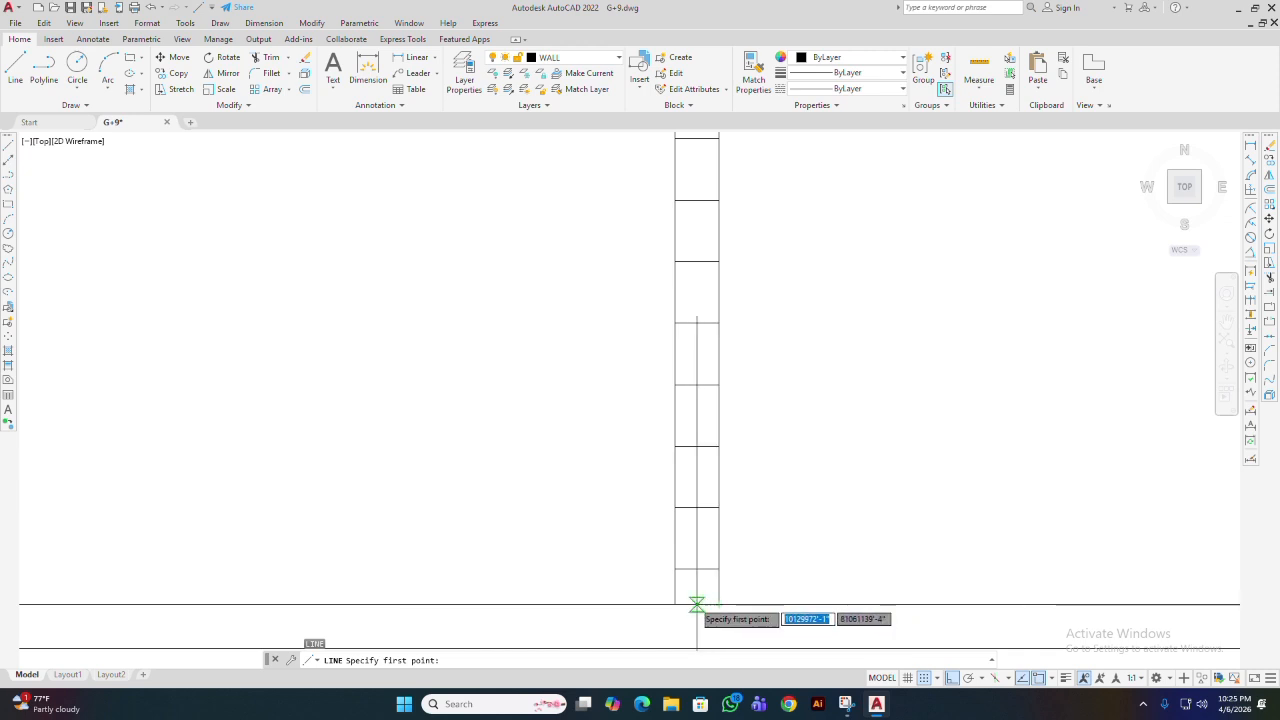
scroll(693, 620, up, 3)
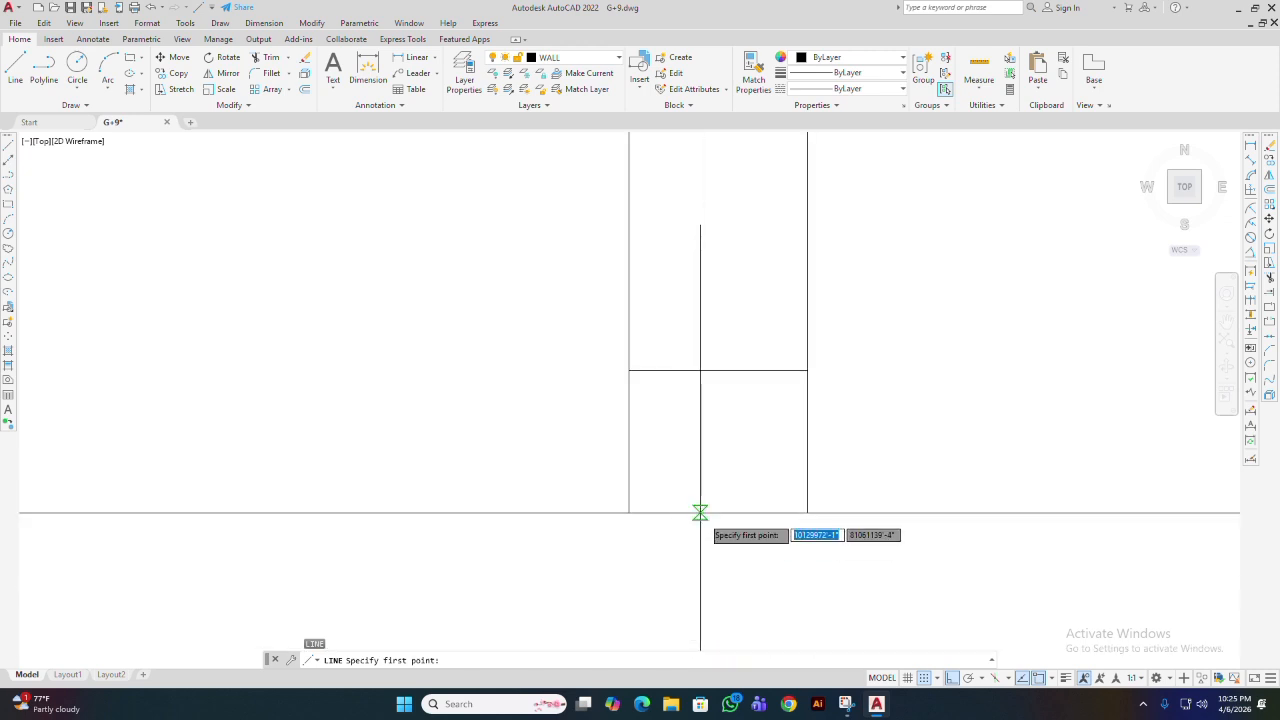
scroll(718, 530, down, 5)
scroll(720, 403, up, 4)
scroll(745, 330, up, 3)
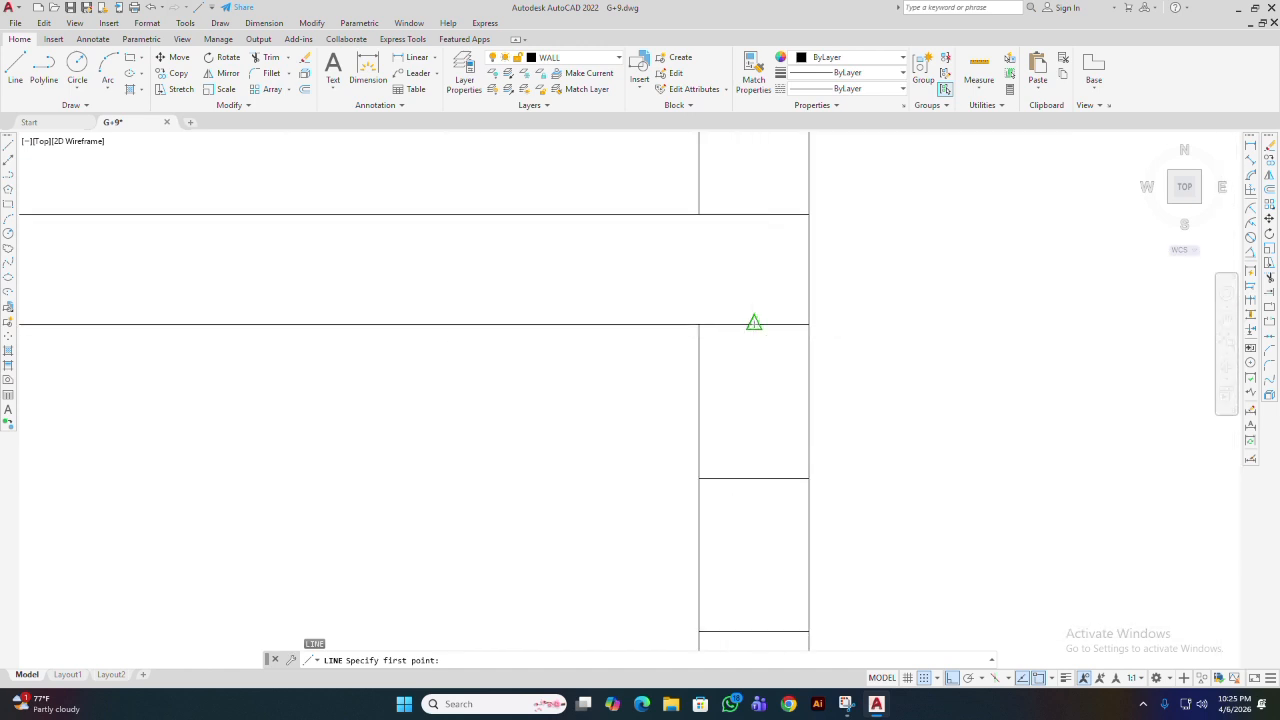
click(754, 324)
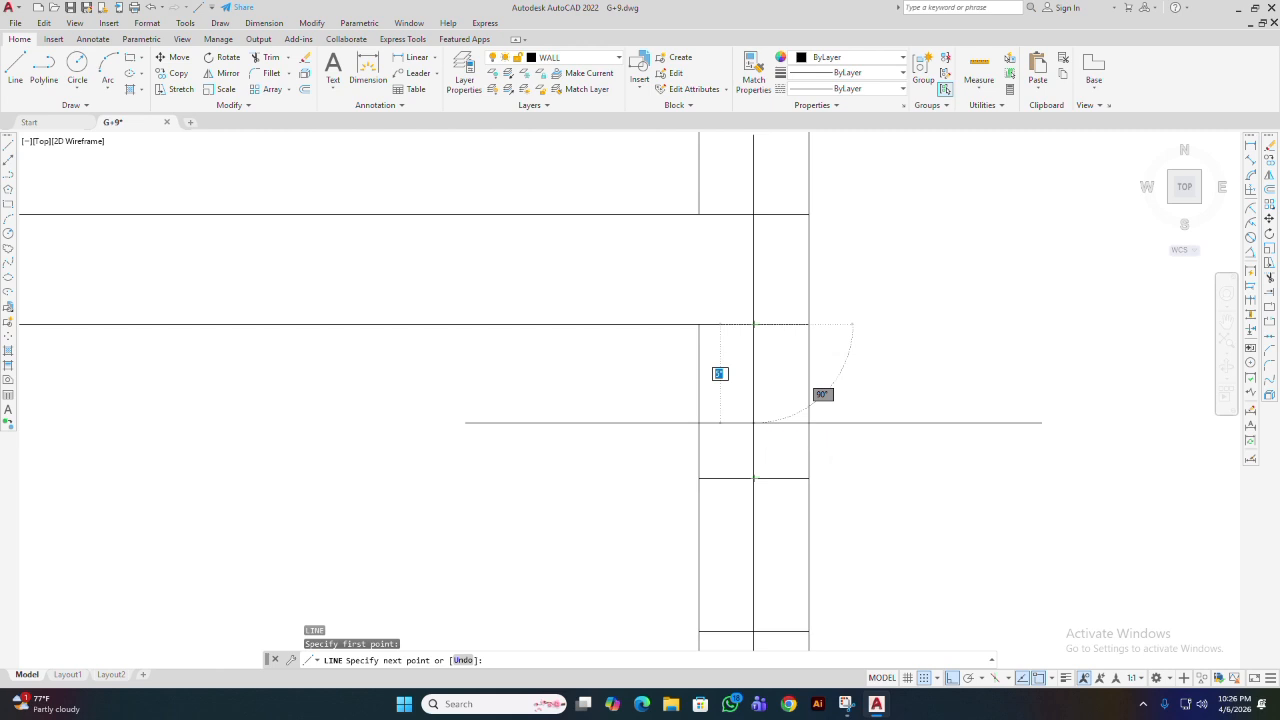
text(5)
key(Return)
key(Return)
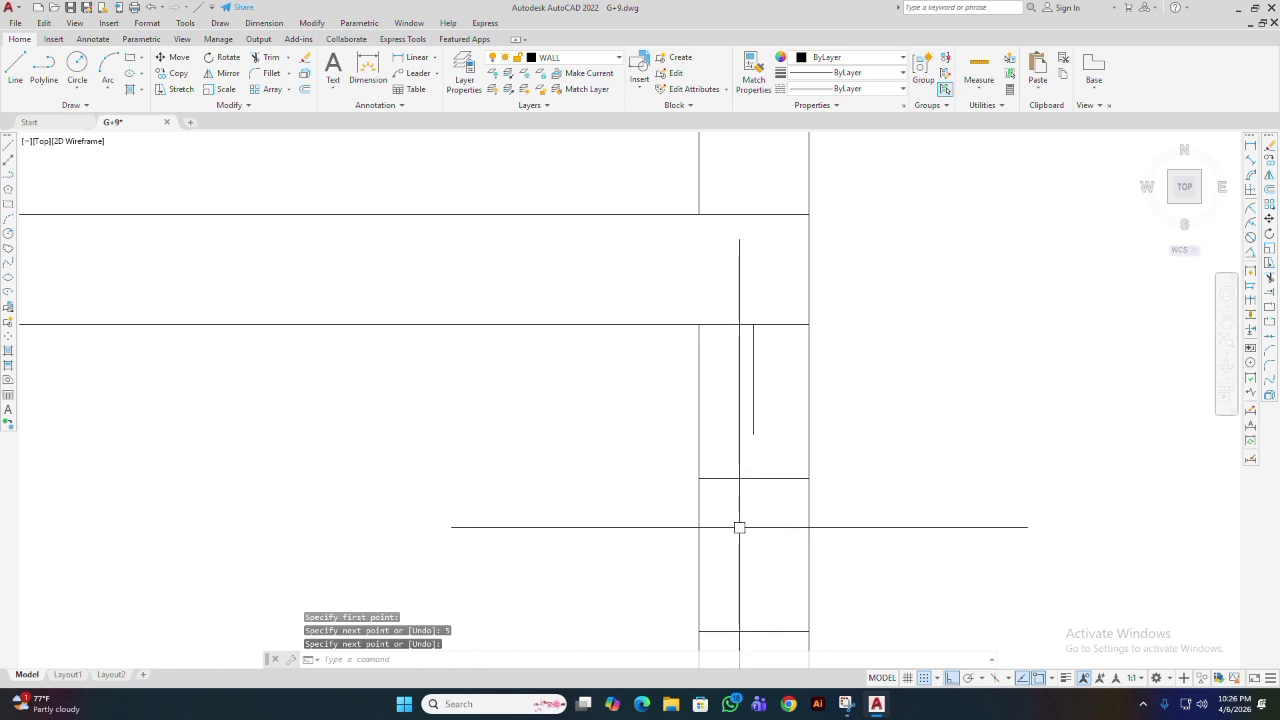
- With ortho off, draw a diagonal line from the 5" line's lower end to the right end of the second cross line
text(l)
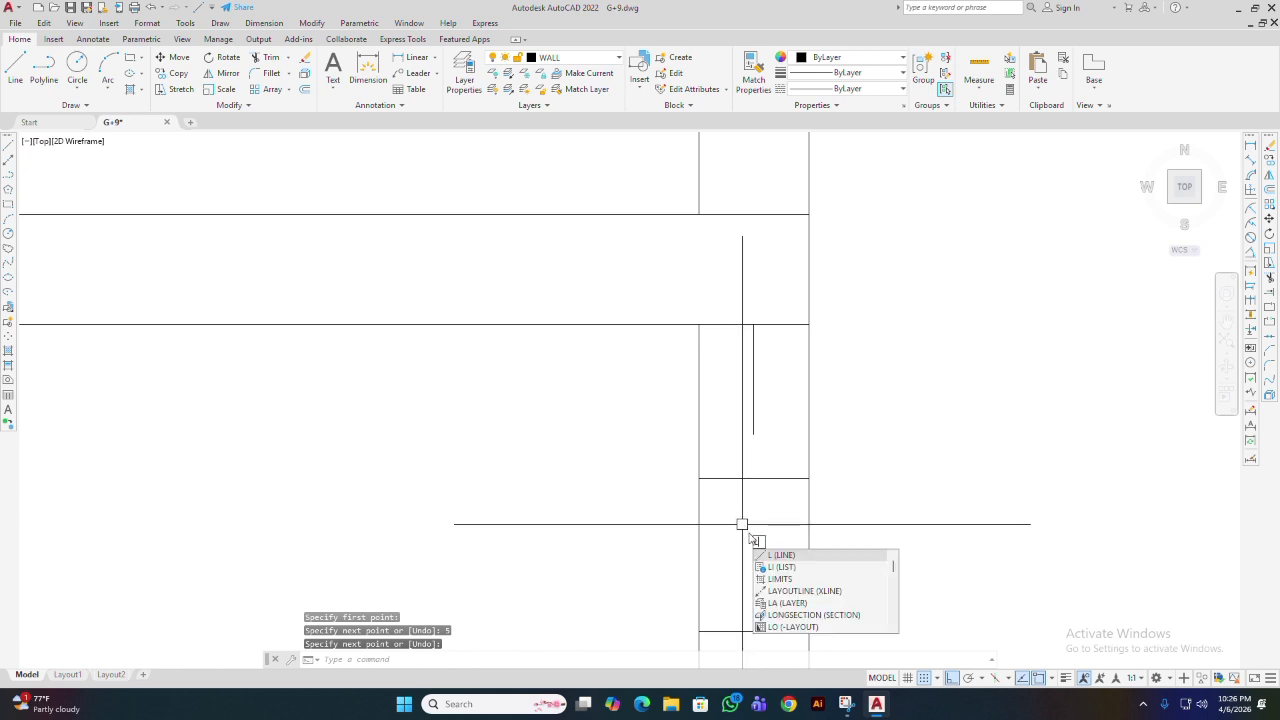
key(Return)
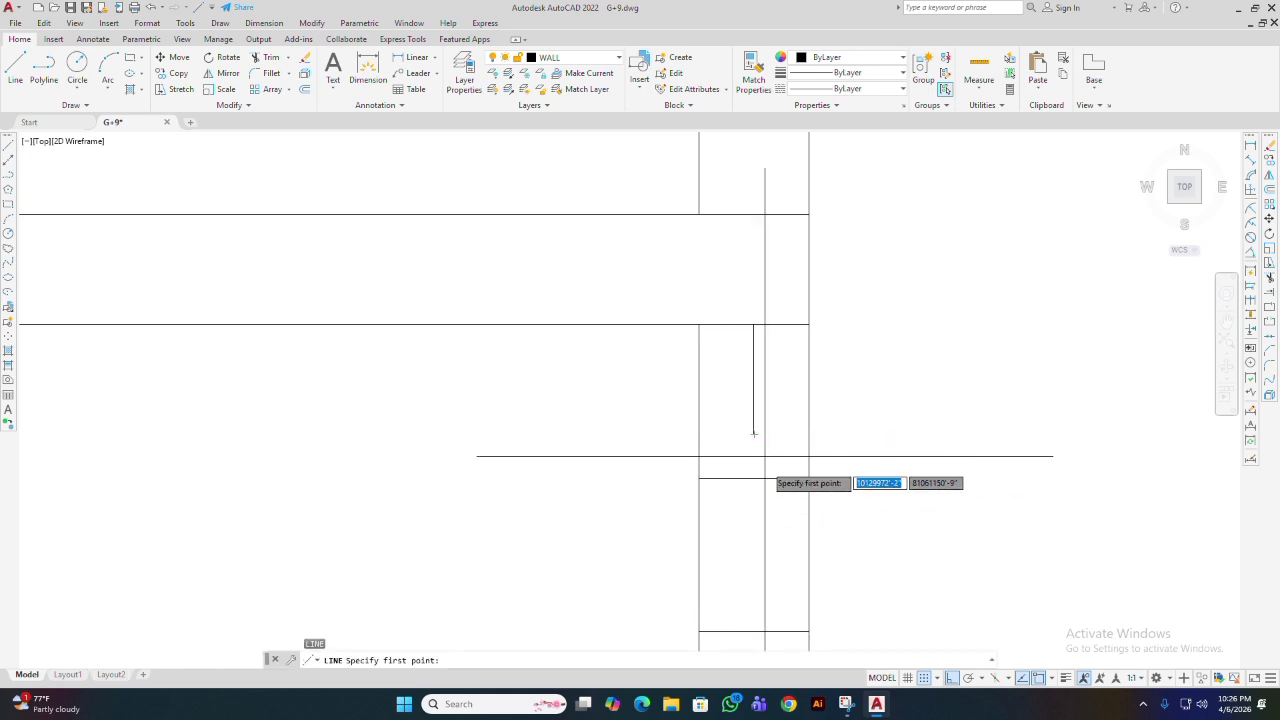
click(754, 434)
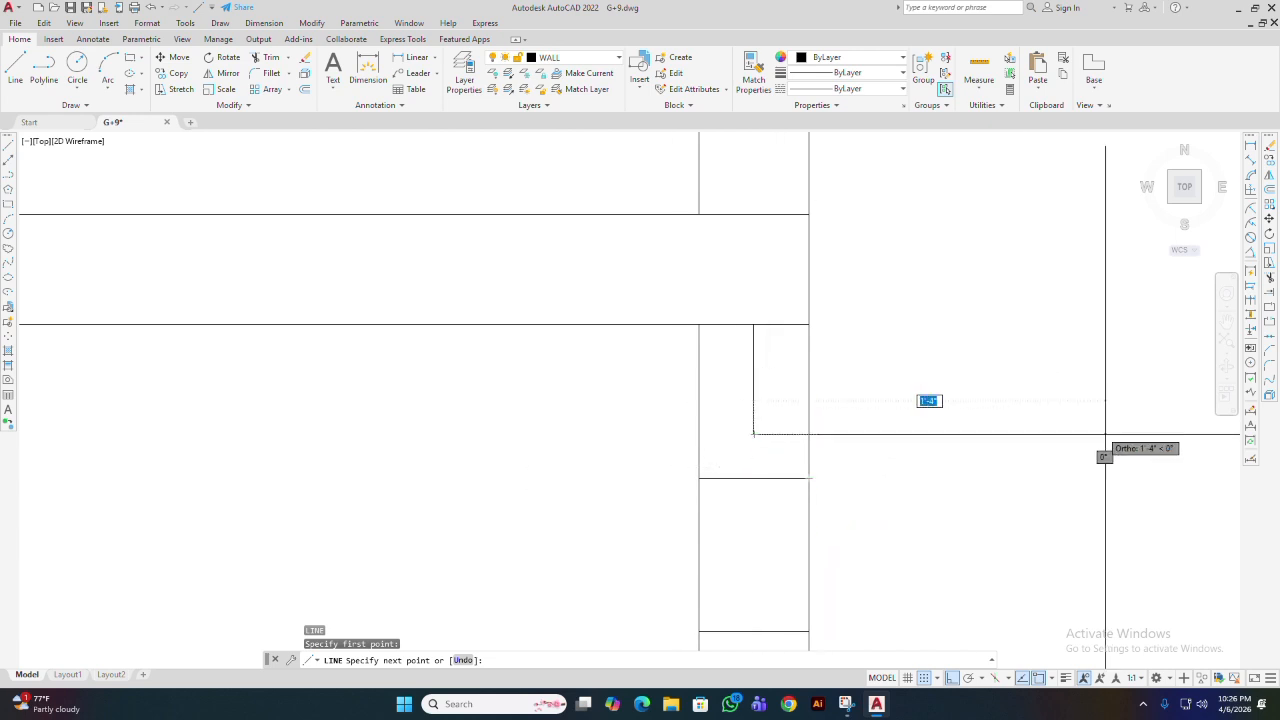
key(F8)
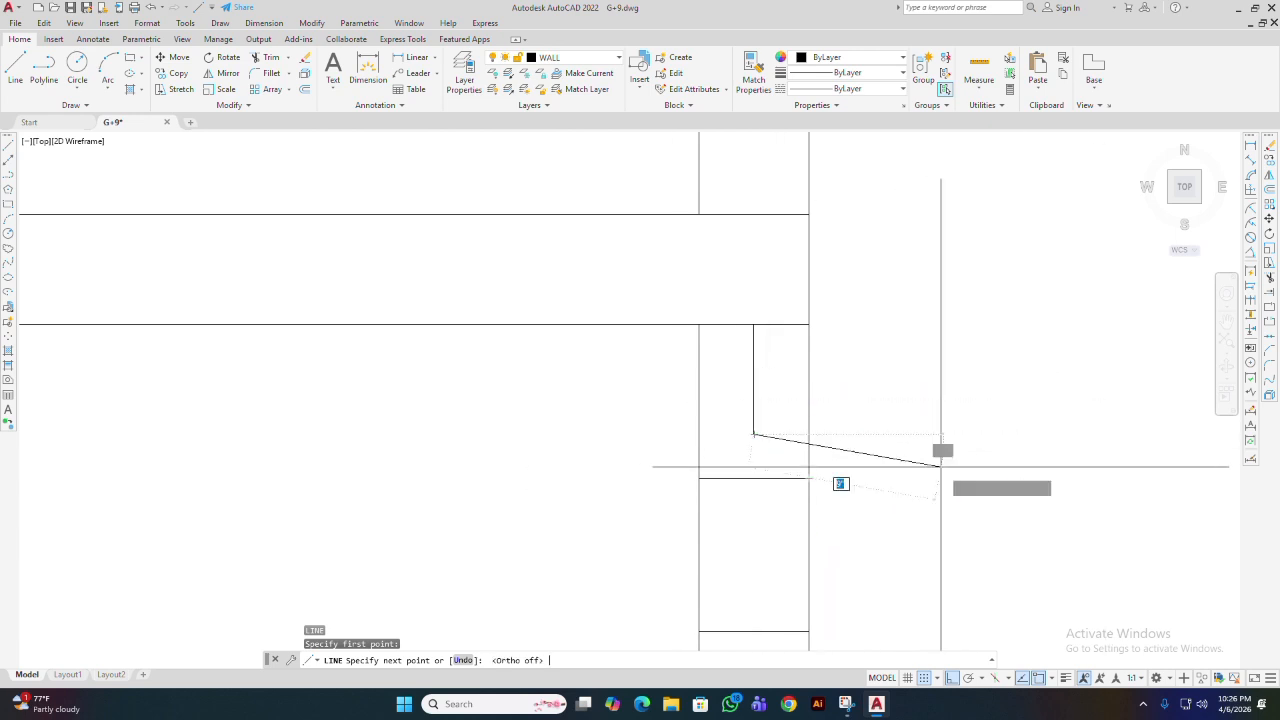
scroll(810, 476, up, 4)
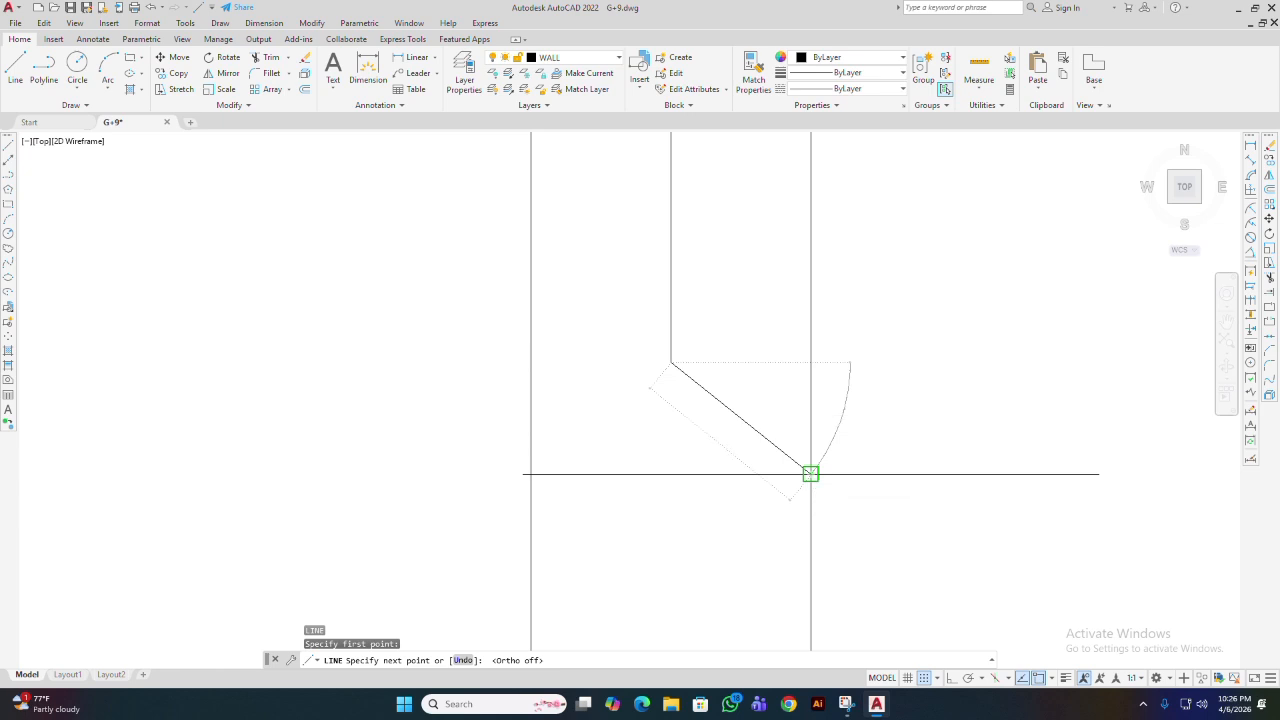
click(811, 474)
- Continue the line as a zigzag down the vertical wall, alternating between left and right ends of successive cross lines
middle_drag(832, 563, 854, 364)
scroll(868, 358, down, 4)
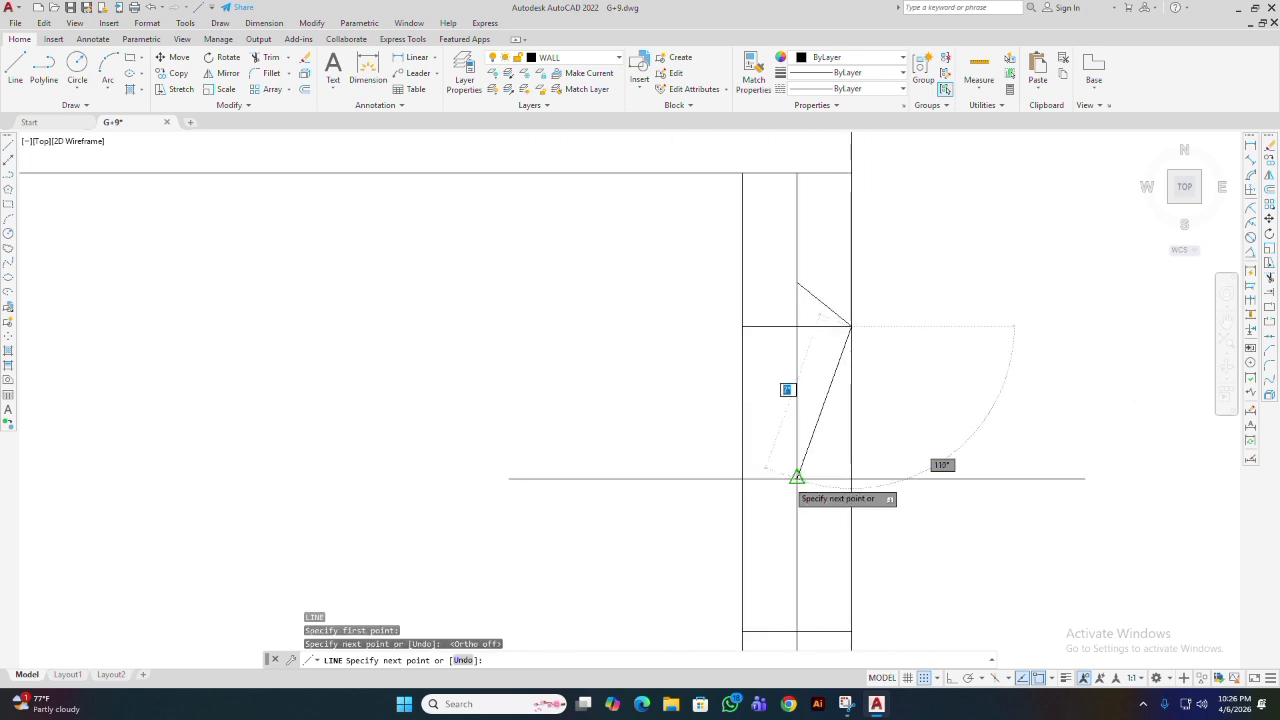
click(742, 479)
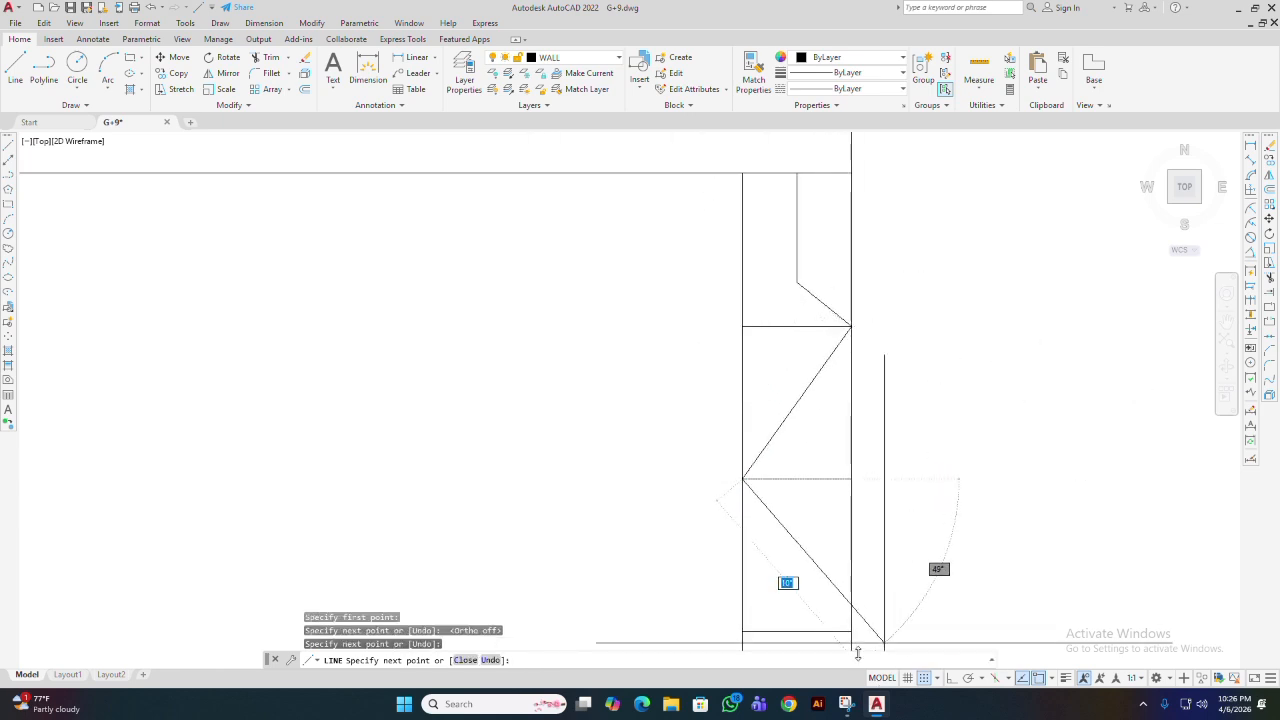
click(851, 631)
scroll(870, 540, down, 6)
middle_drag(906, 494, 890, 429)
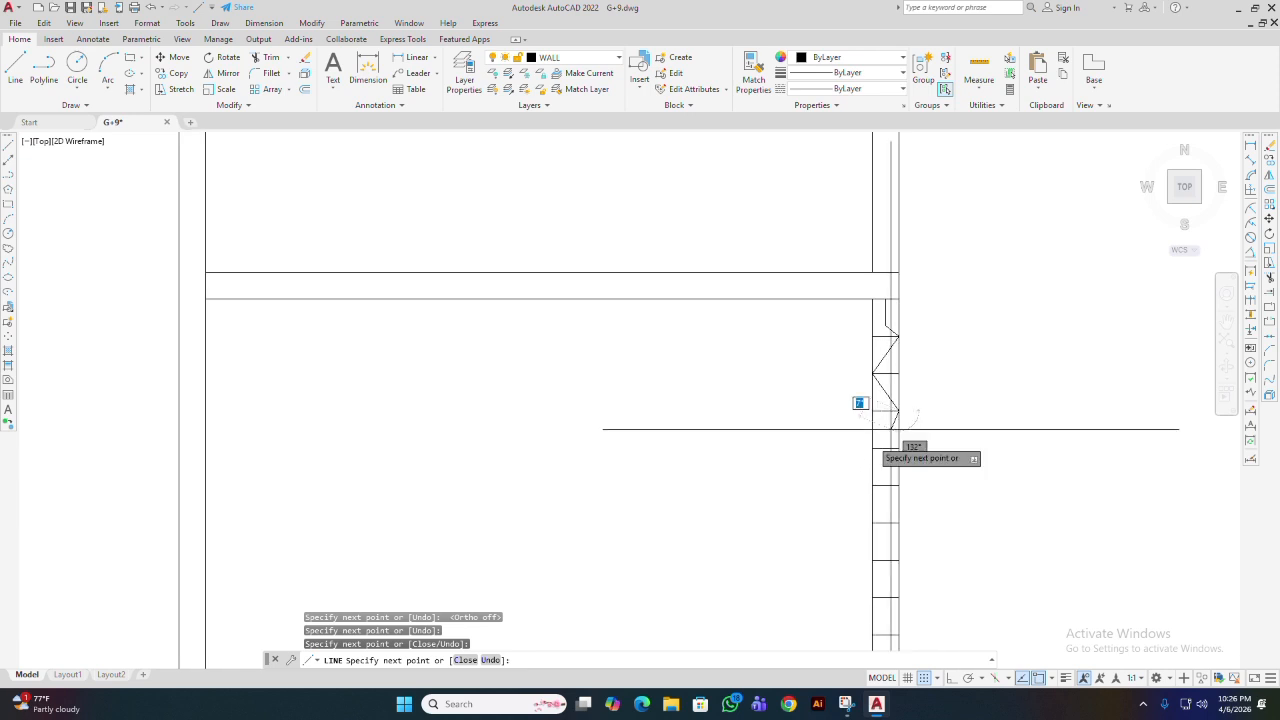
click(898, 485)
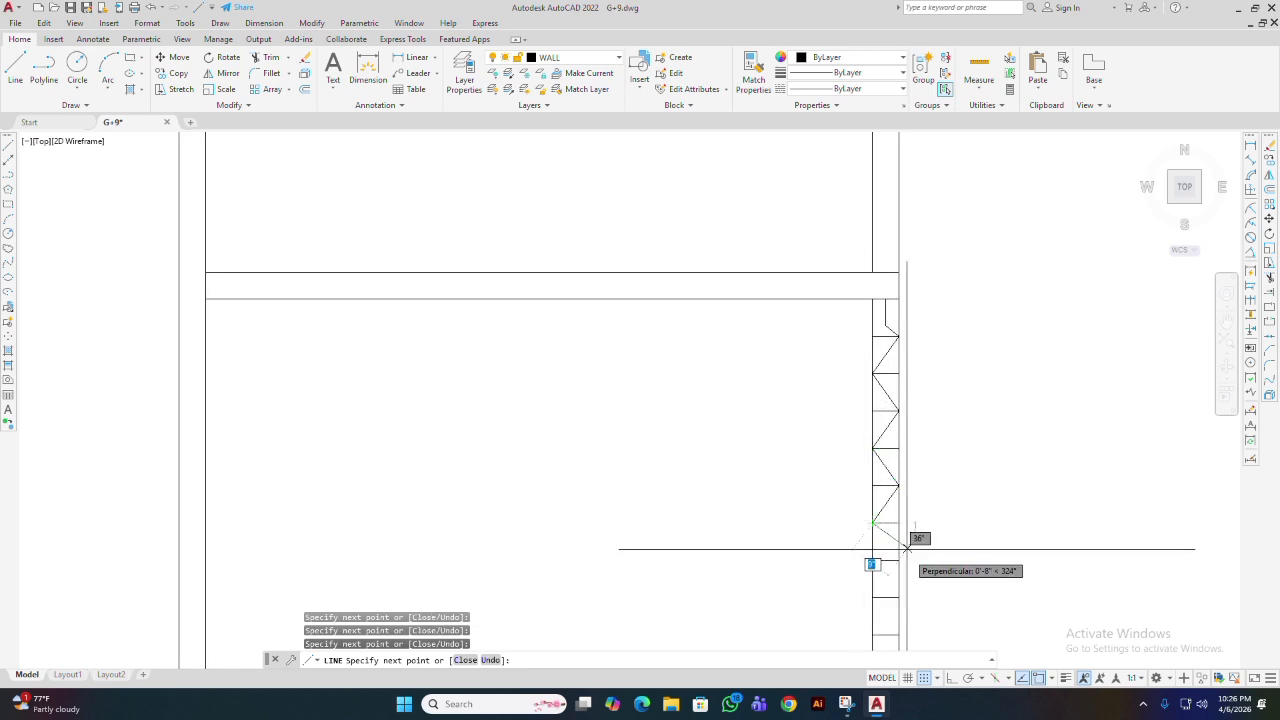
middle_drag(903, 581, 903, 471)
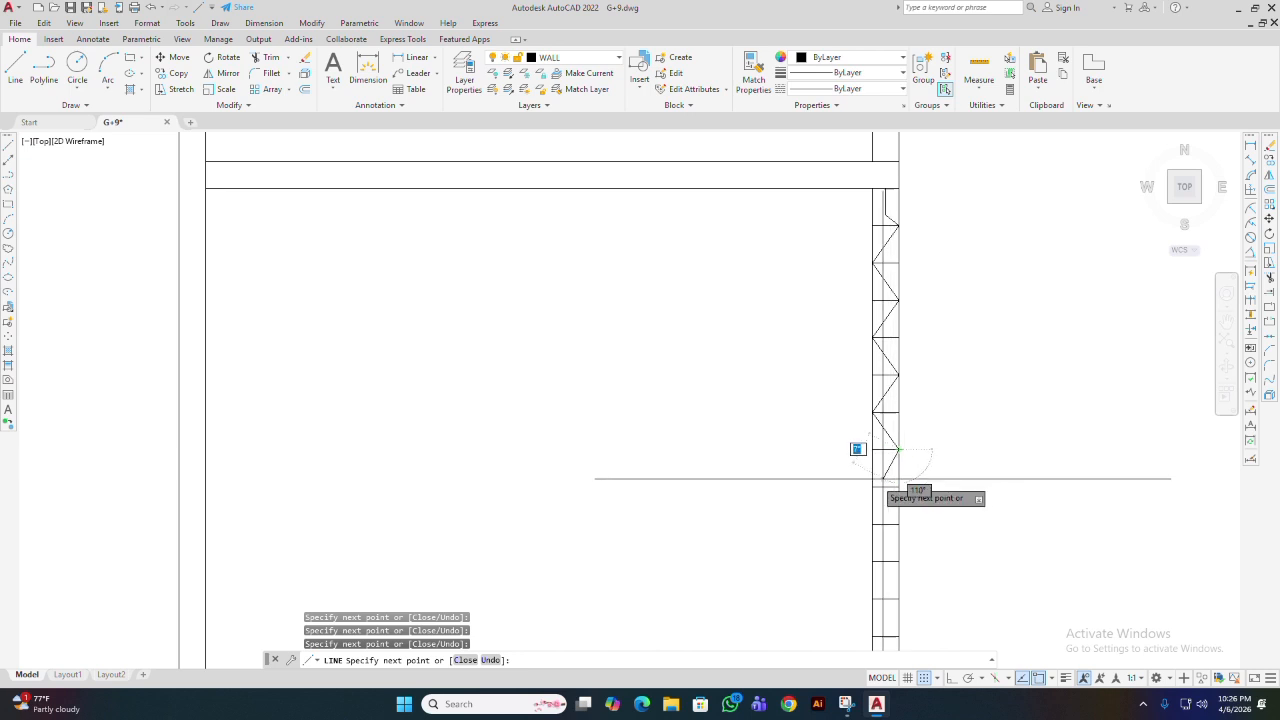
click(898, 523)
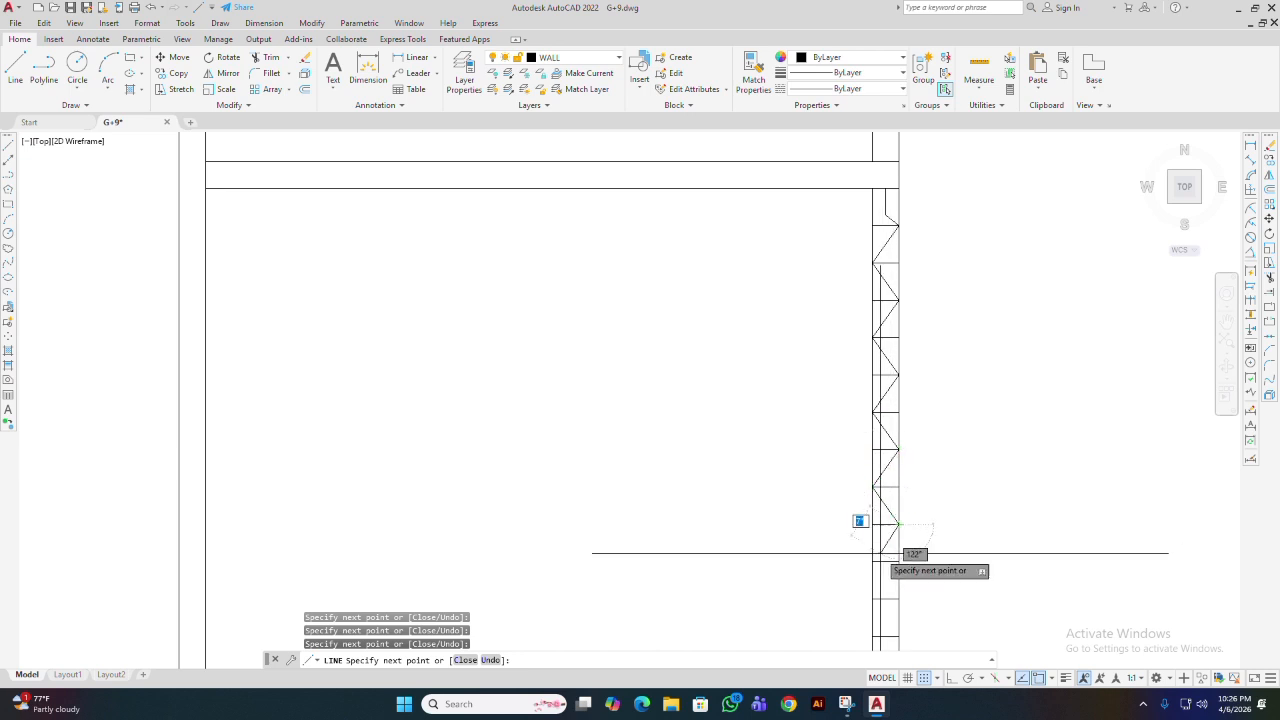
click(872, 562)
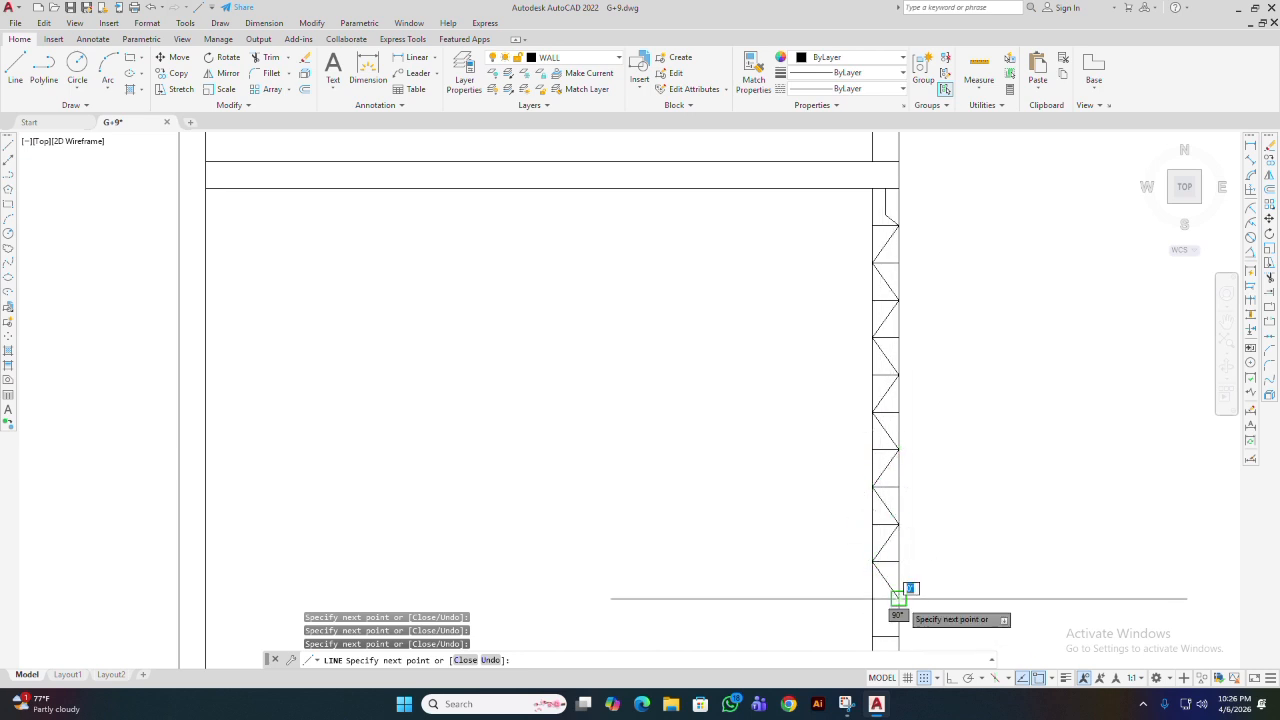
click(898, 598)
- Undo the last two points of the zigzag line picked near the vertical wall's left line
middle_drag(898, 598, 900, 423)
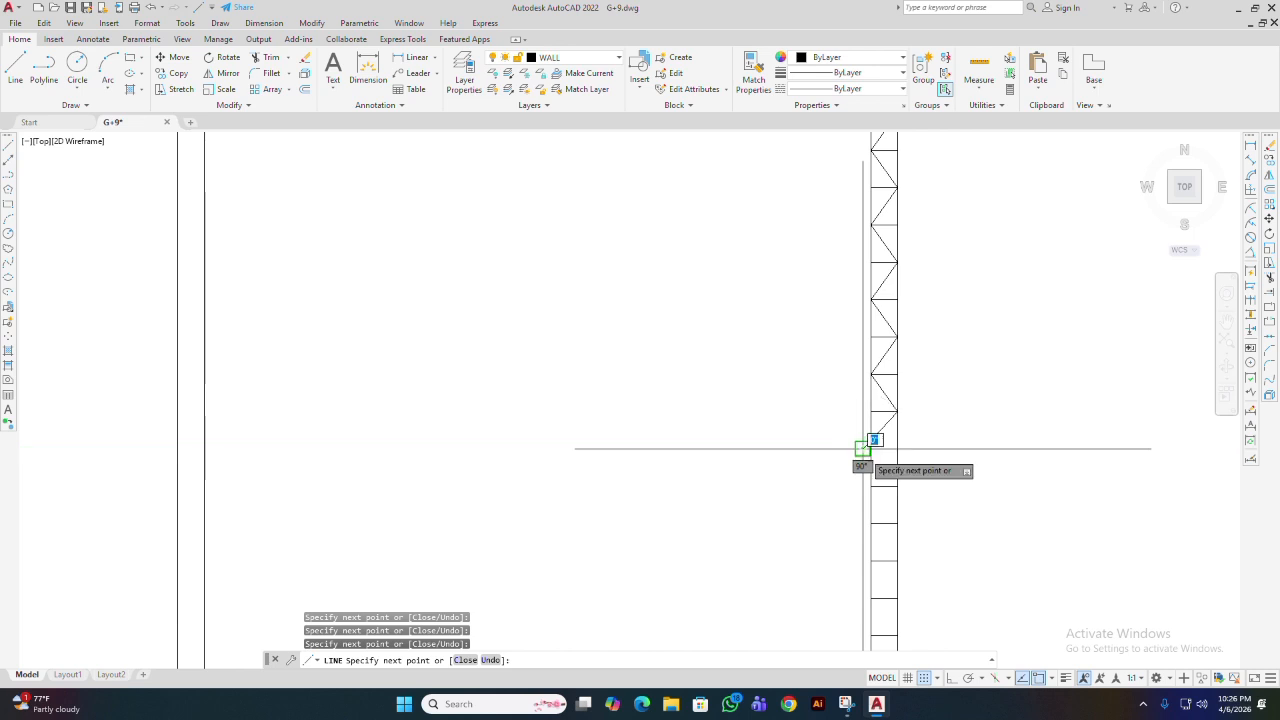
scroll(828, 463, up, 5)
middle_drag(812, 380, 800, 432)
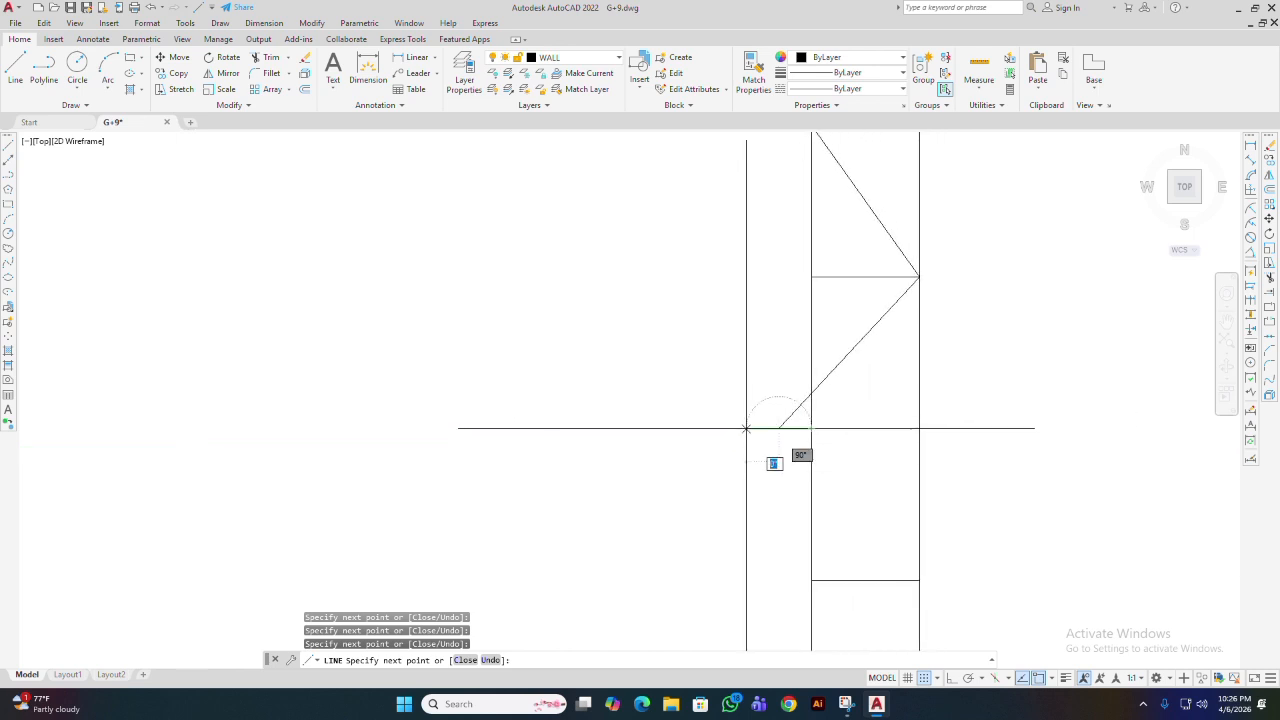
key(ctrl+z)
key(ctrl+z)
scroll(910, 440, up, 5)
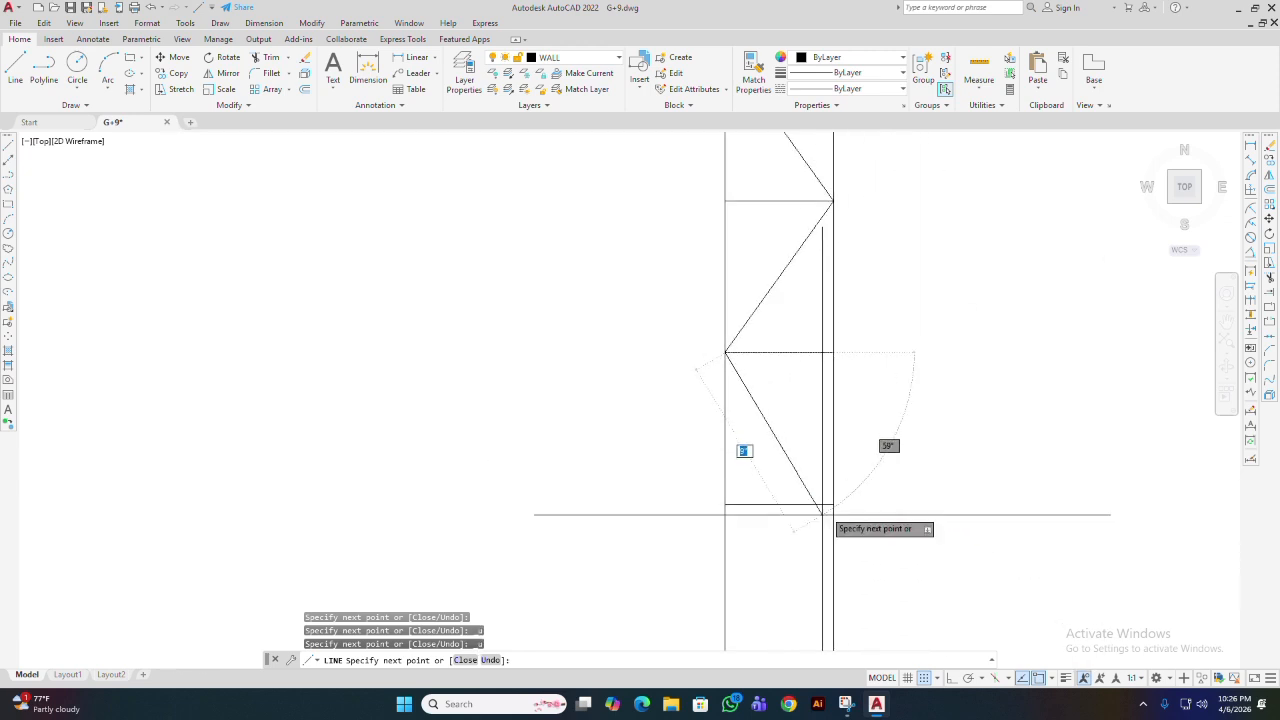
- Continue the zigzag line down the vertical wall through alternating ends of the remaining cross lines, finishing at the lowest one's left end
middle_drag(845, 606, 869, 416)
click(749, 466)
middle_drag(834, 575, 829, 402)
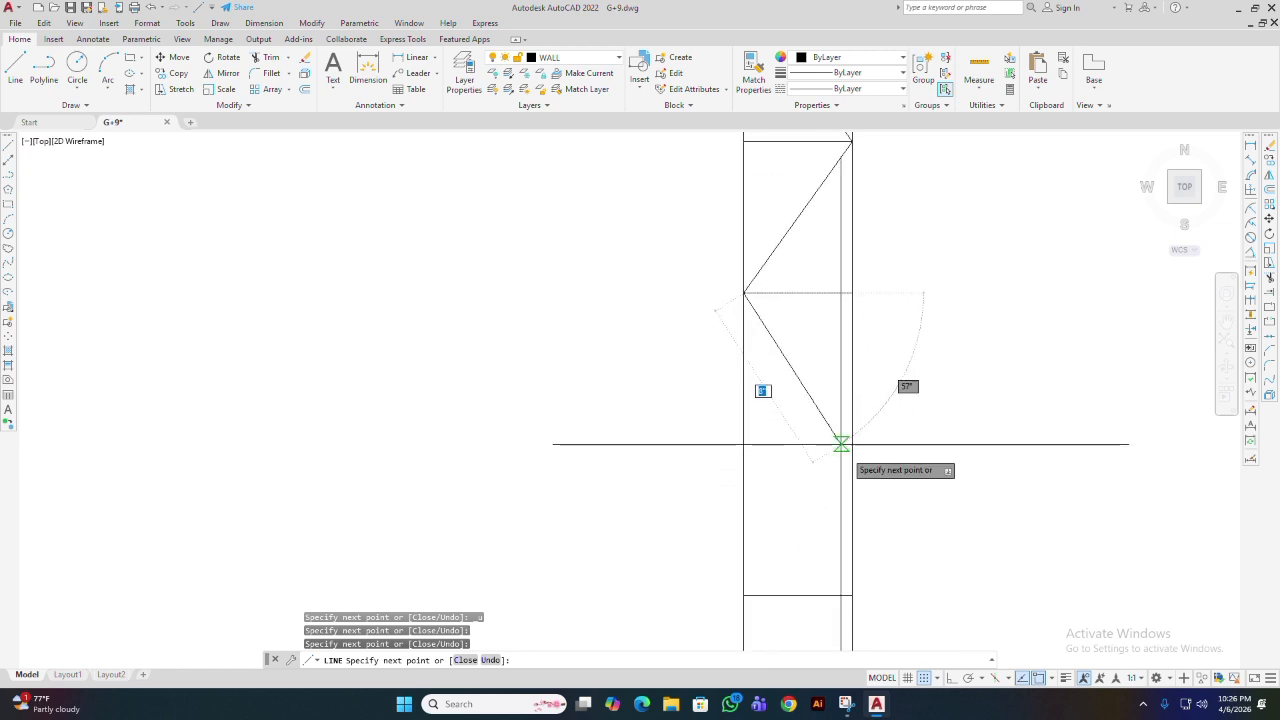
click(850, 444)
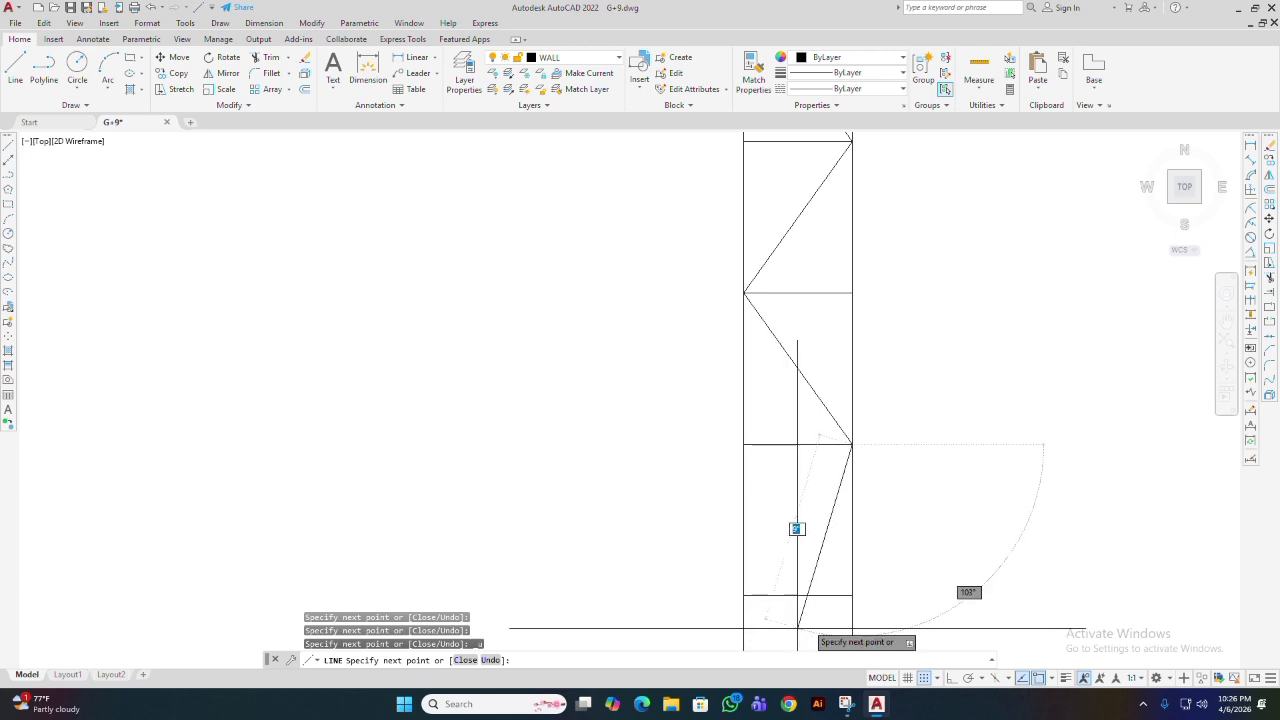
middle_drag(765, 606, 762, 365)
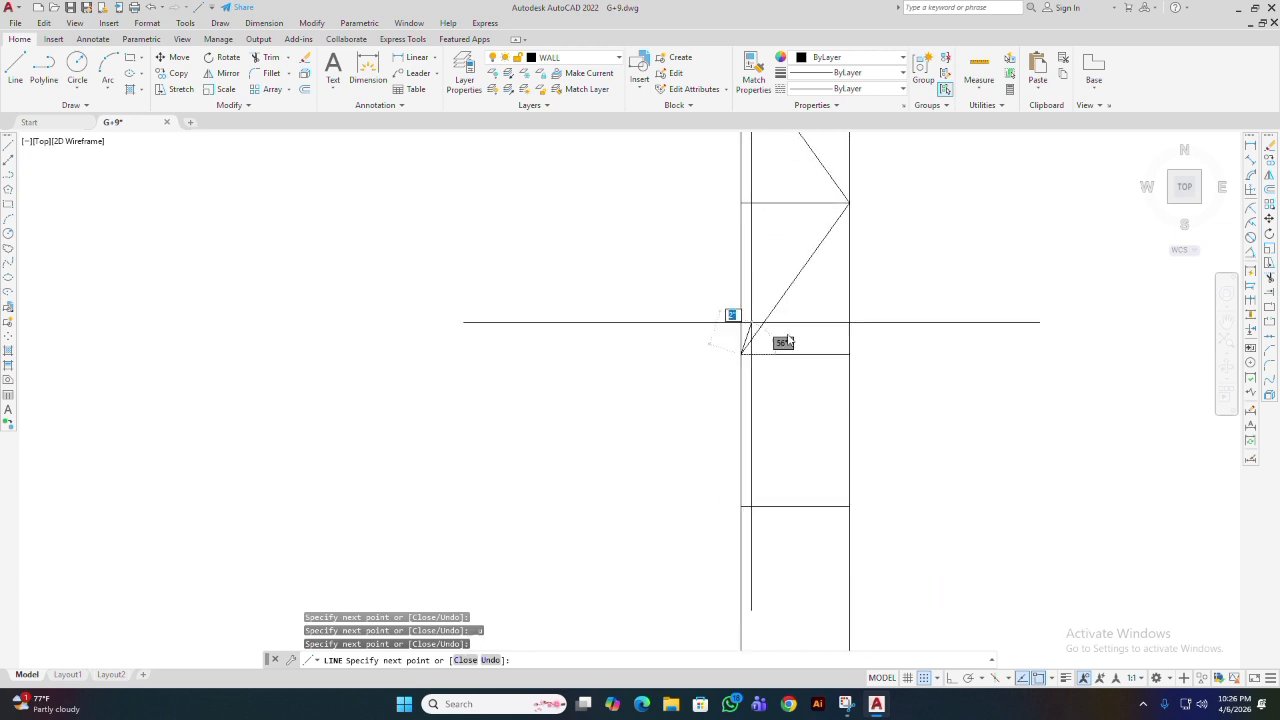
click(849, 506)
middle_drag(861, 560, 912, 199)
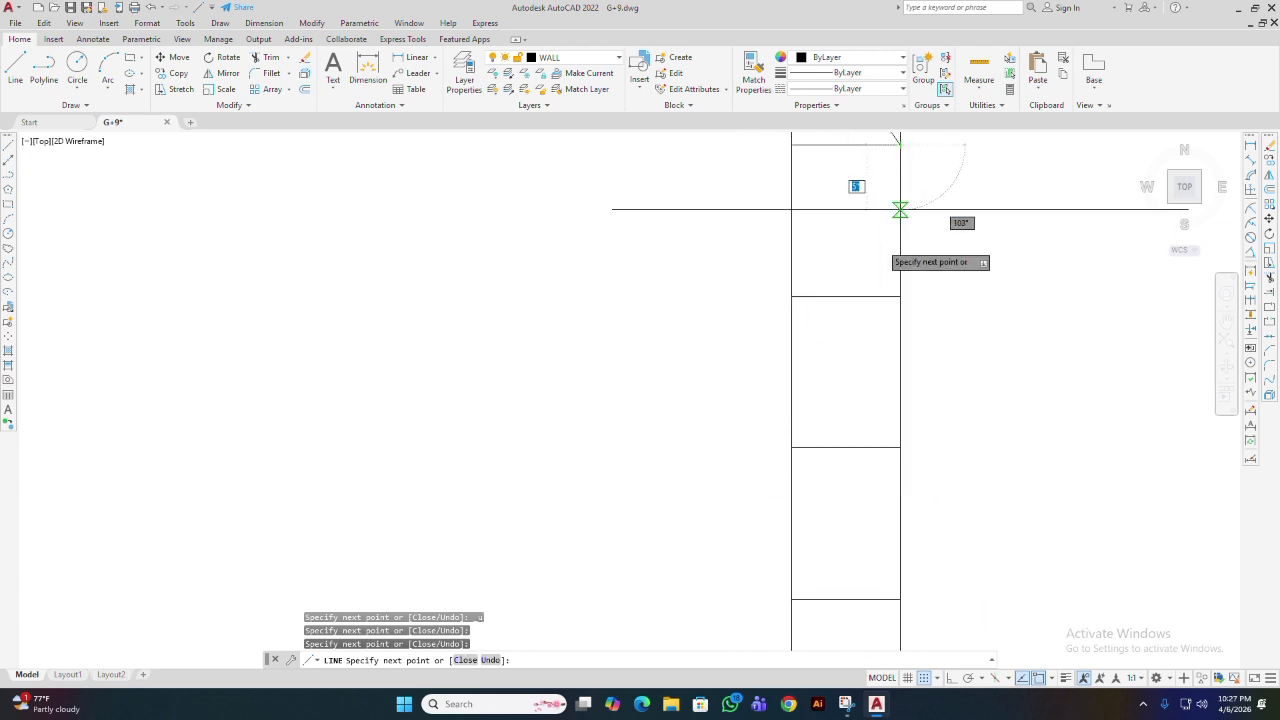
click(792, 296)
click(900, 448)
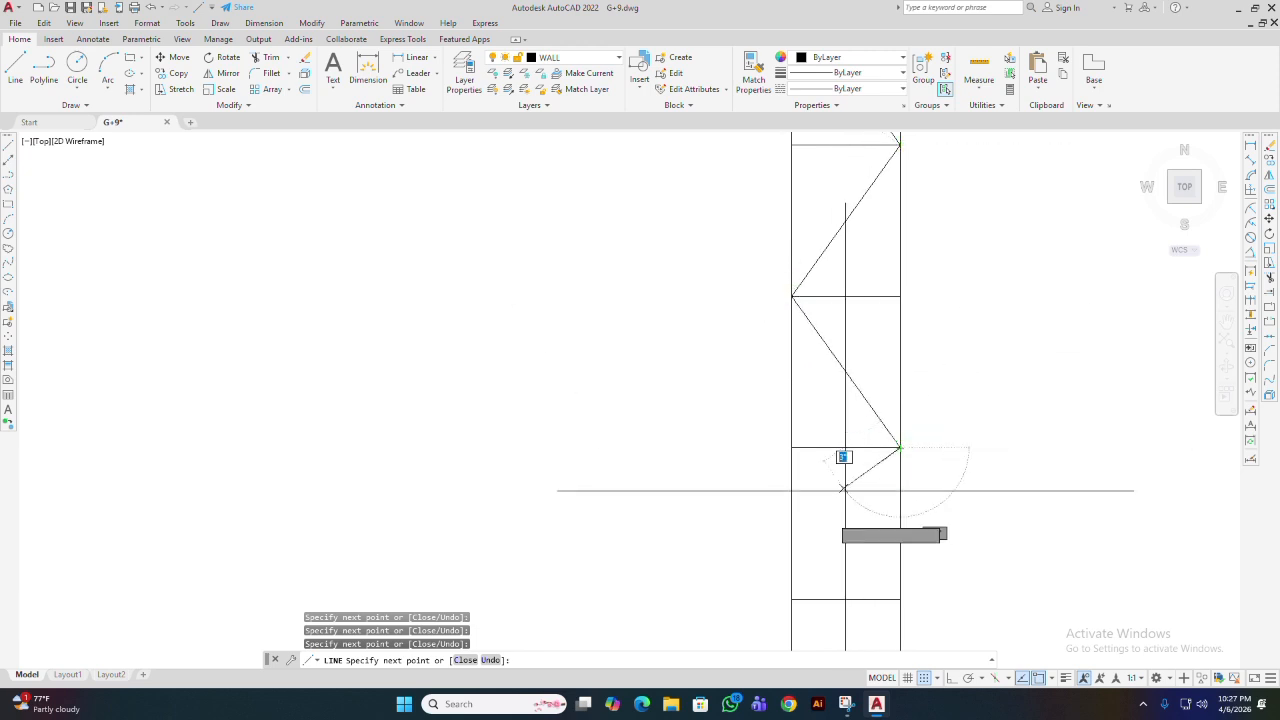
click(791, 599)
middle_drag(811, 600, 736, 202)
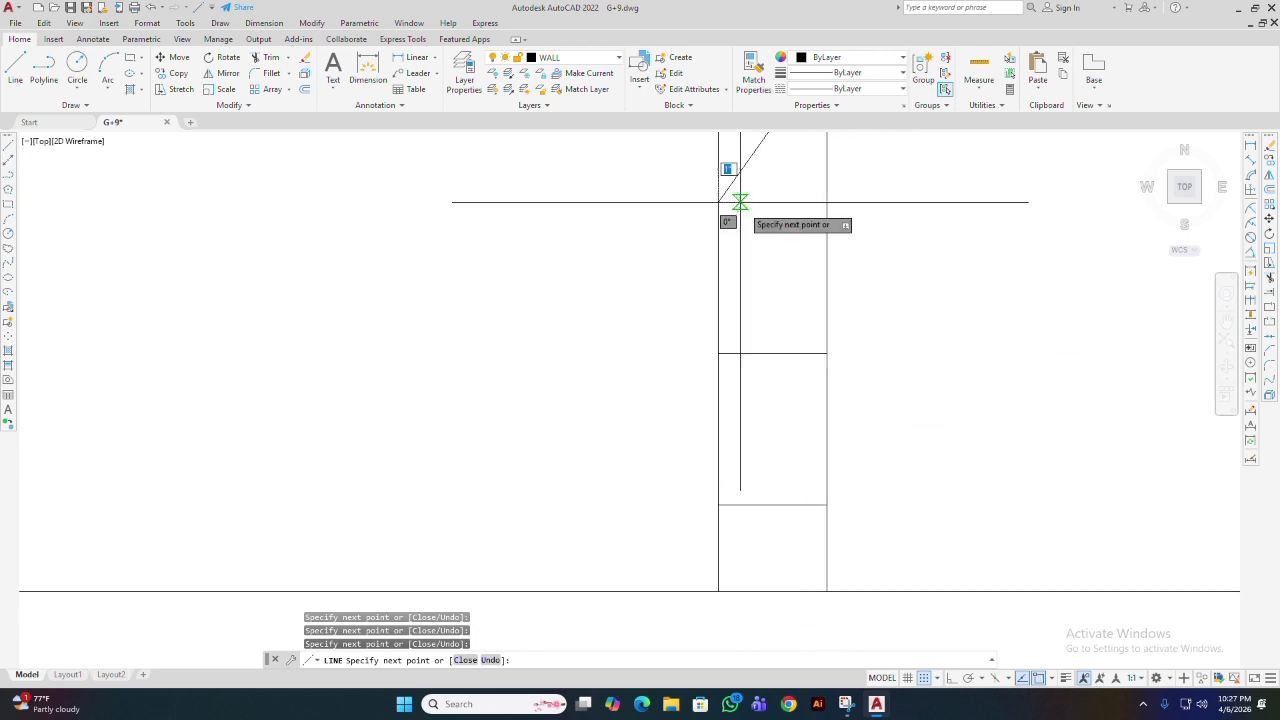
click(826, 353)
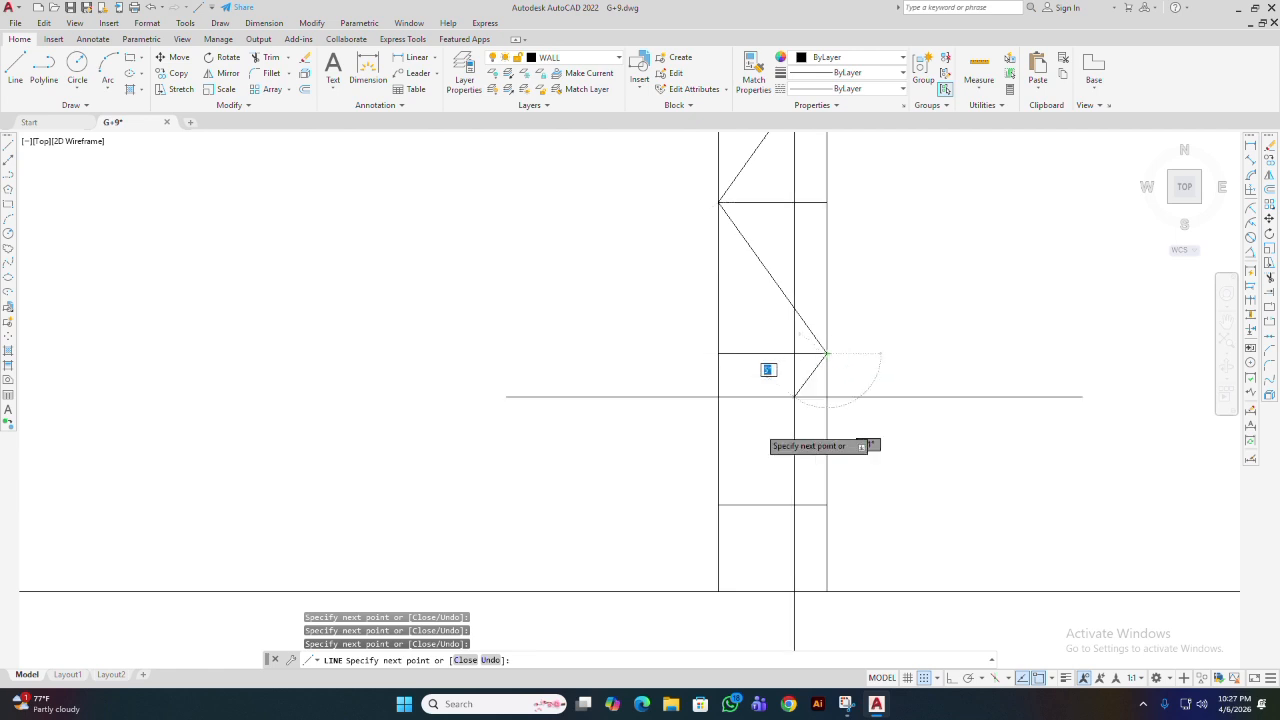
click(718, 505)
key(Return)
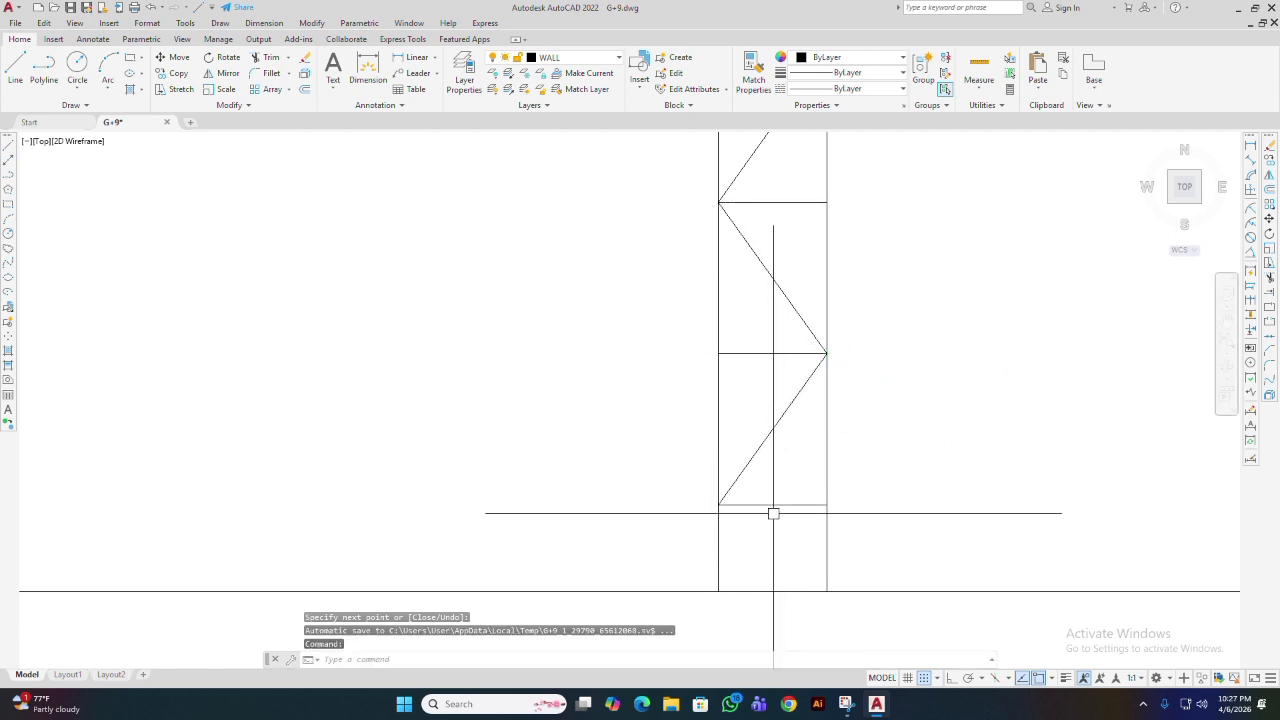
- Draw a short horizontal line across the vertical wall's bottom, joining the lower ends of its two lines
key(Return)
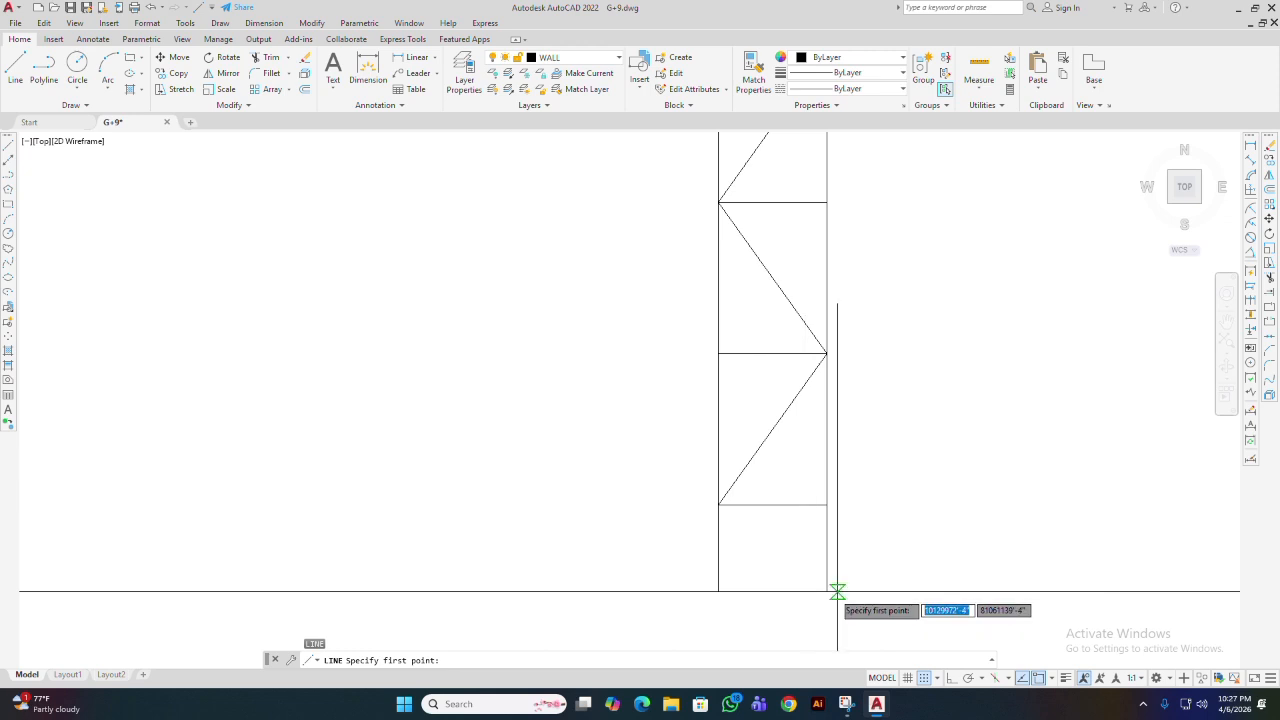
click(826, 591)
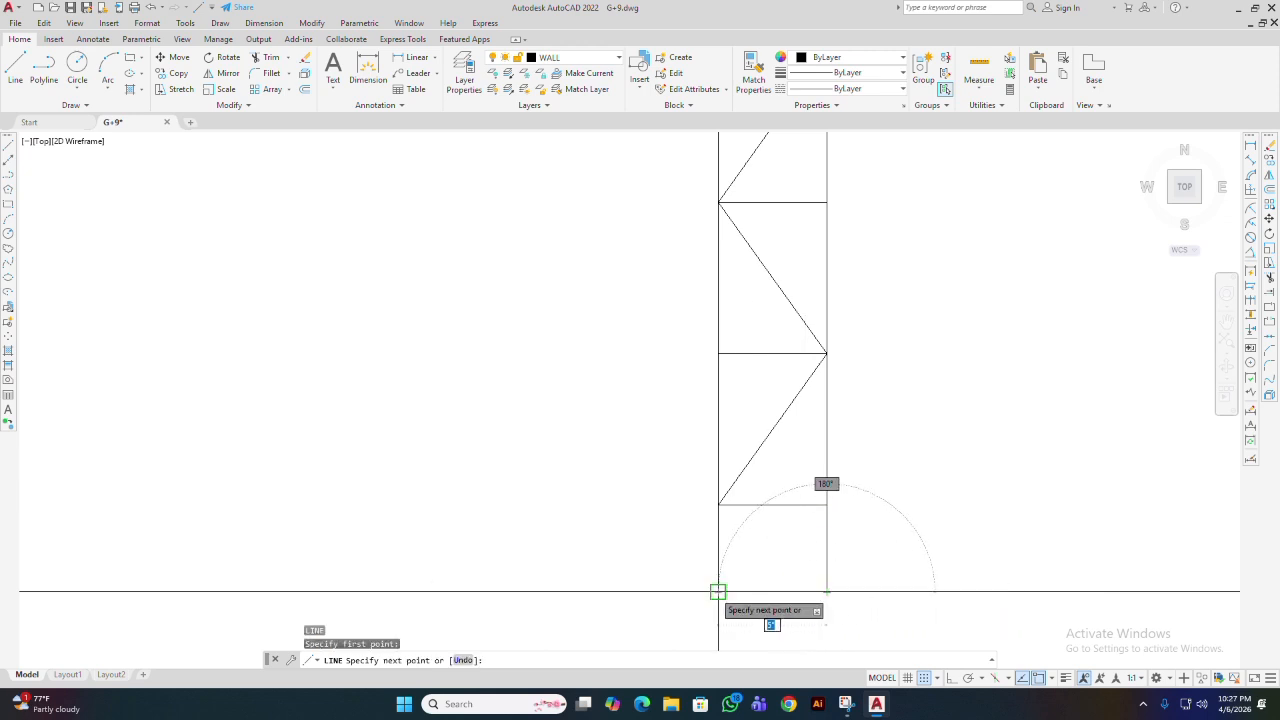
key(Escape)
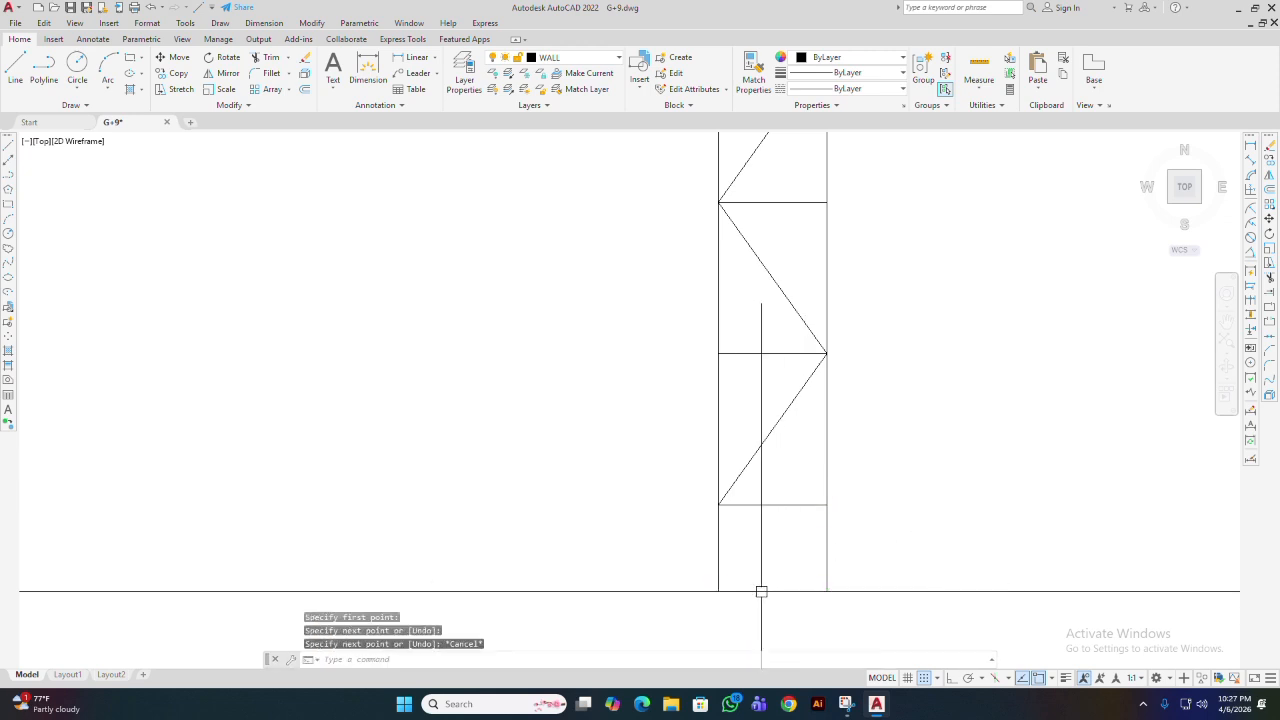
scroll(780, 588, up, 3)
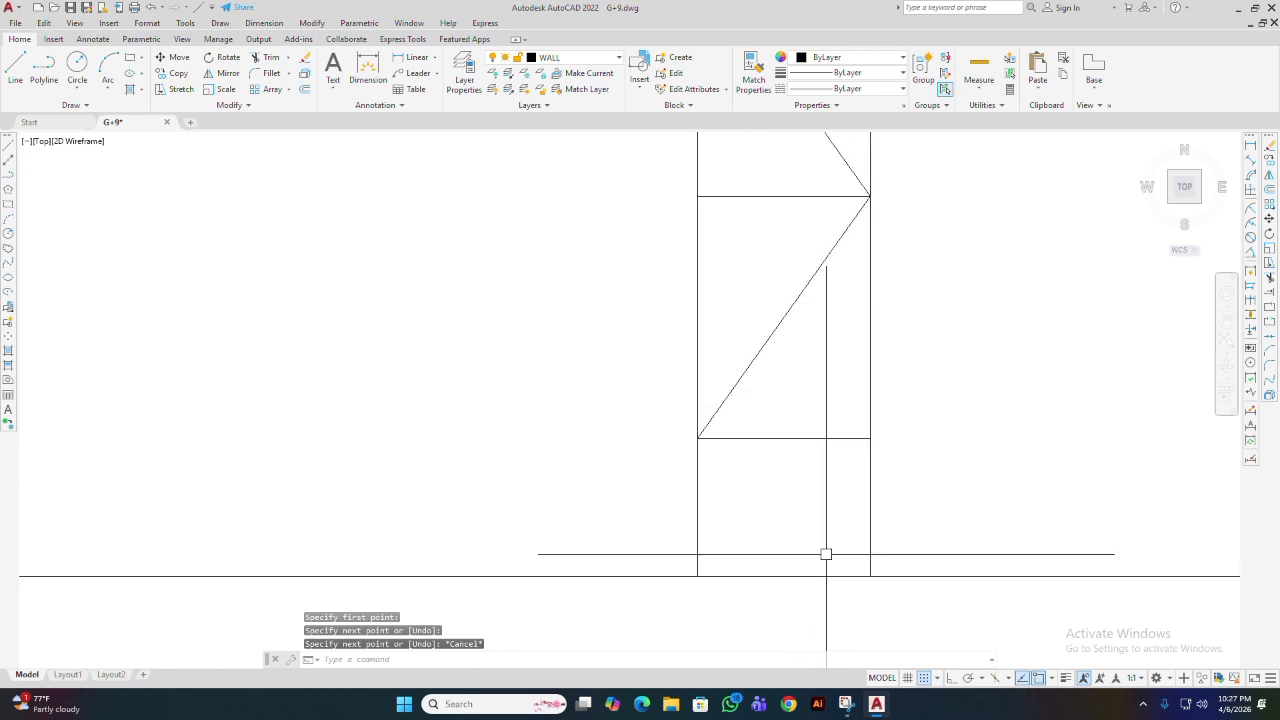
key(Return)
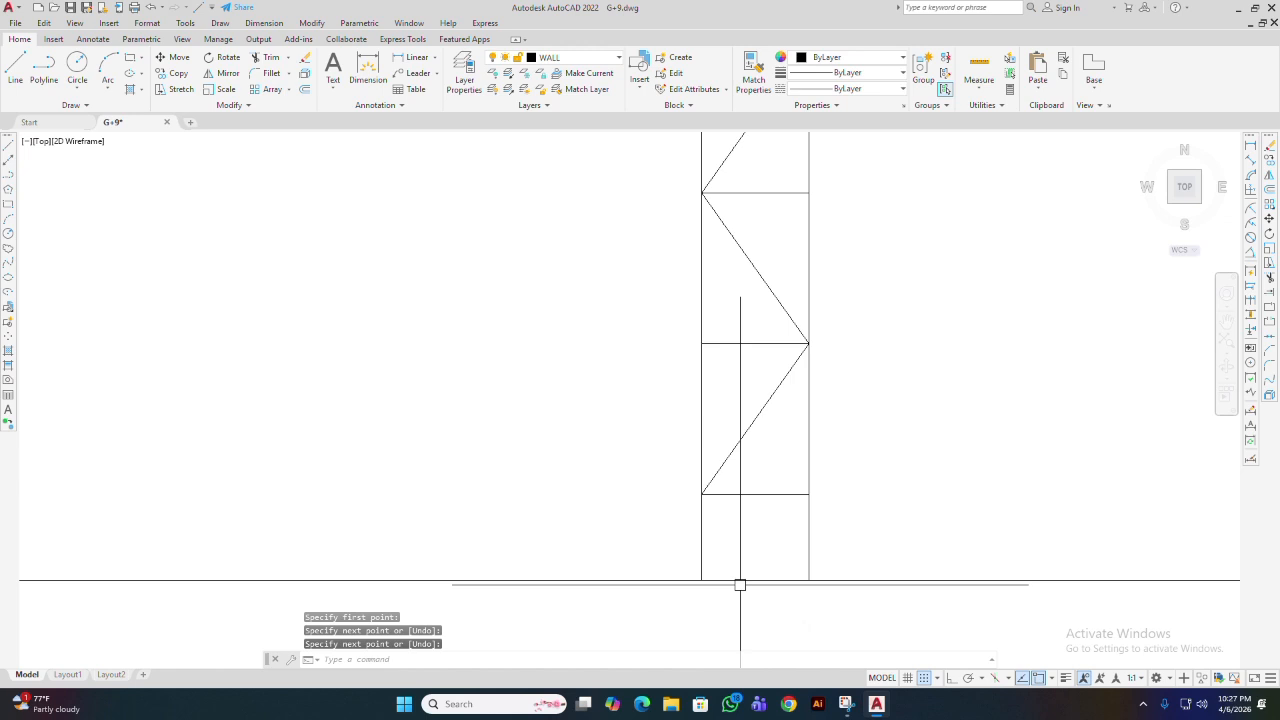
key(Return)
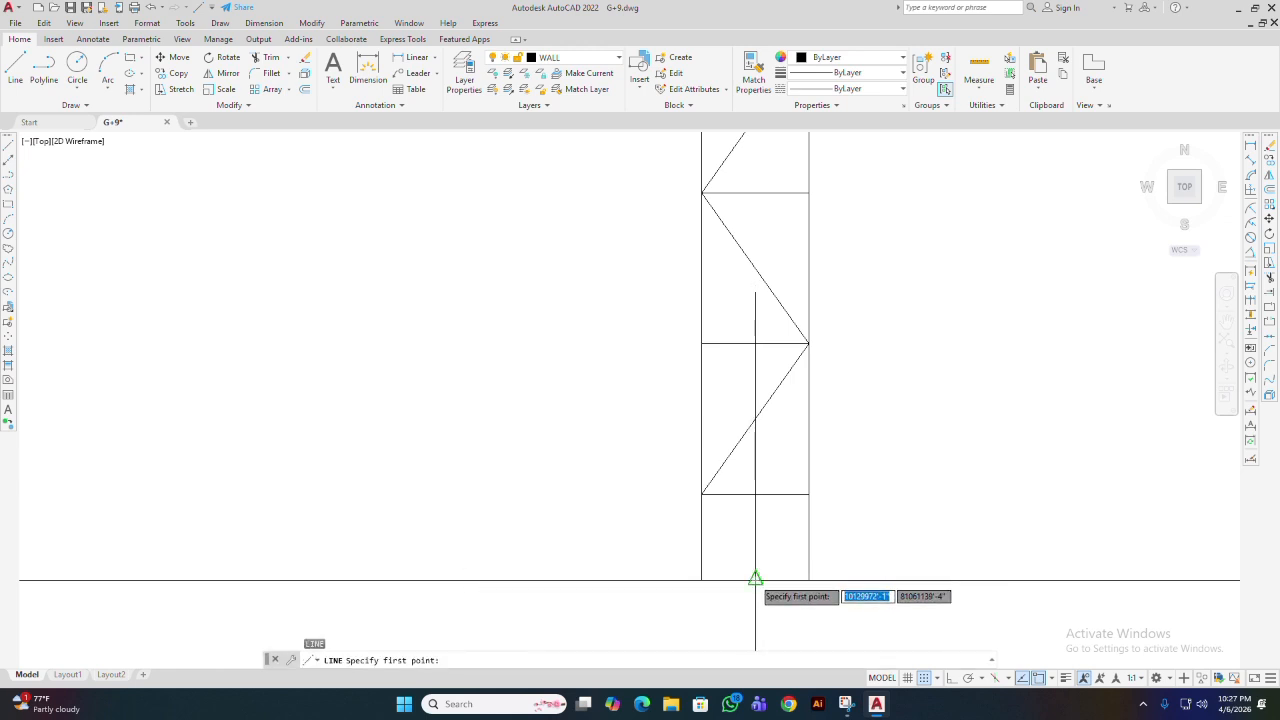
scroll(751, 580, up, 4)
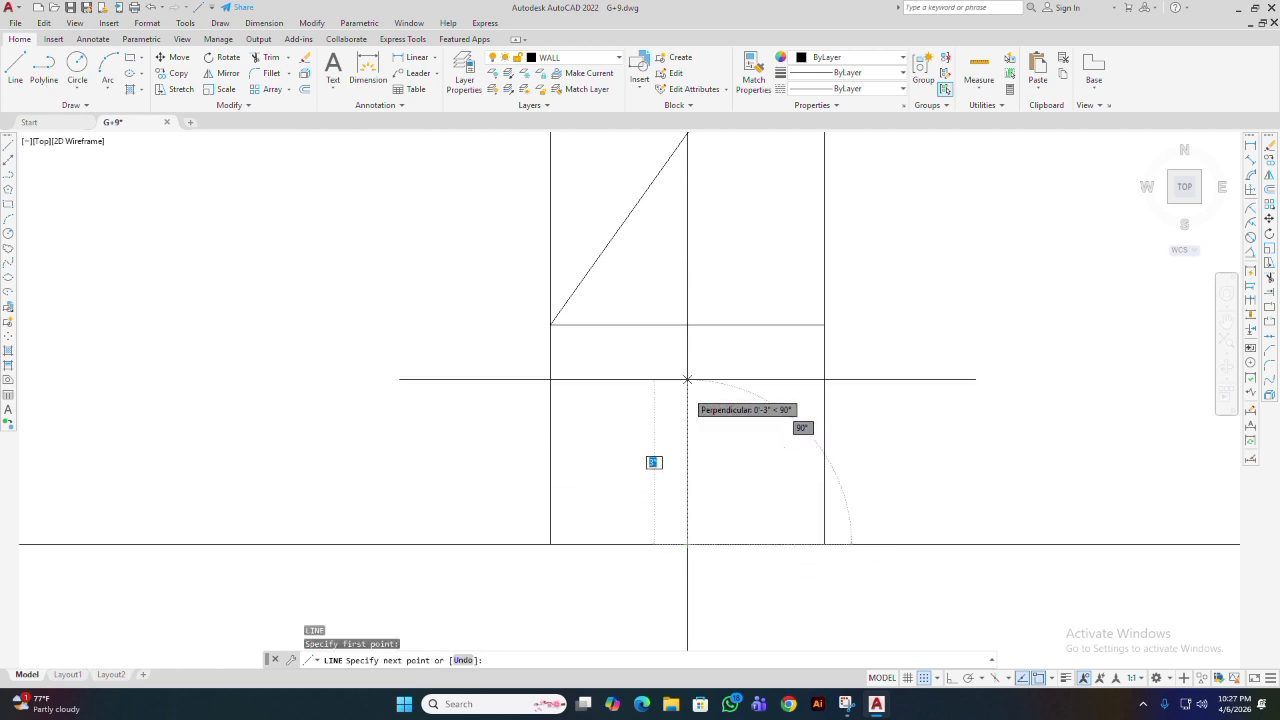
key(Escape)
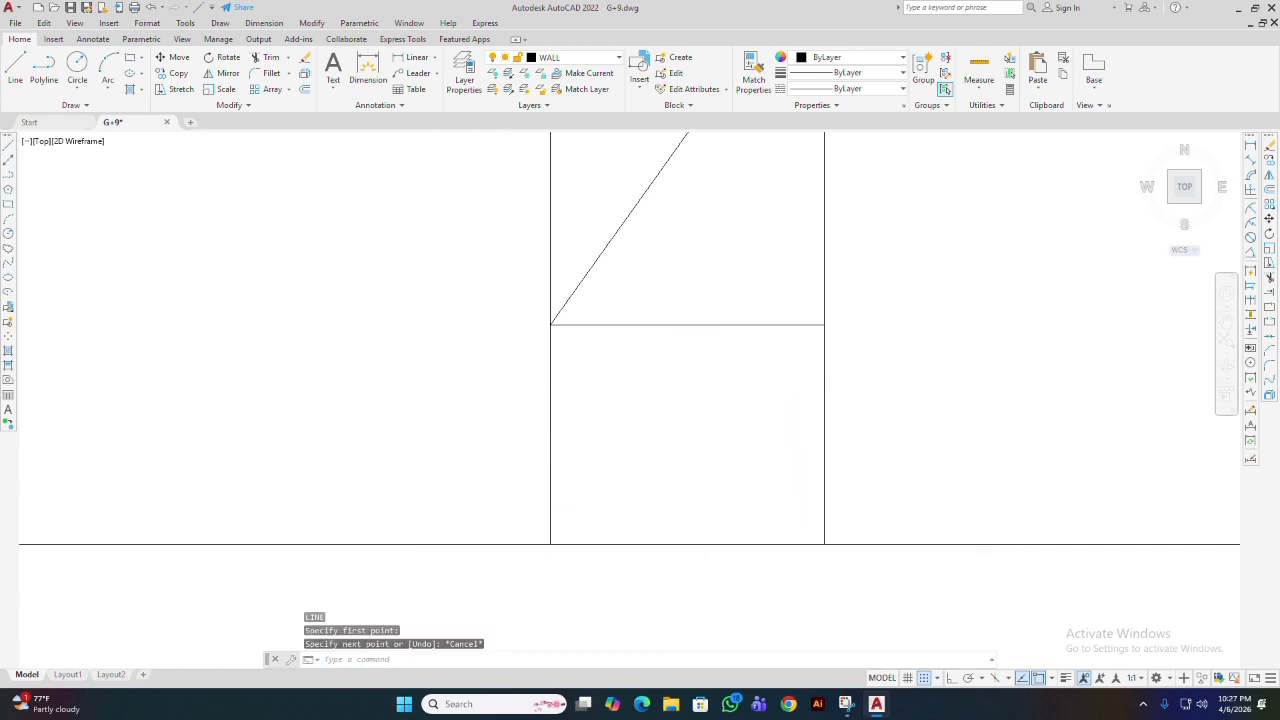
- Erase the short horizontal line across the bottom of the vertical wall
click(705, 549)
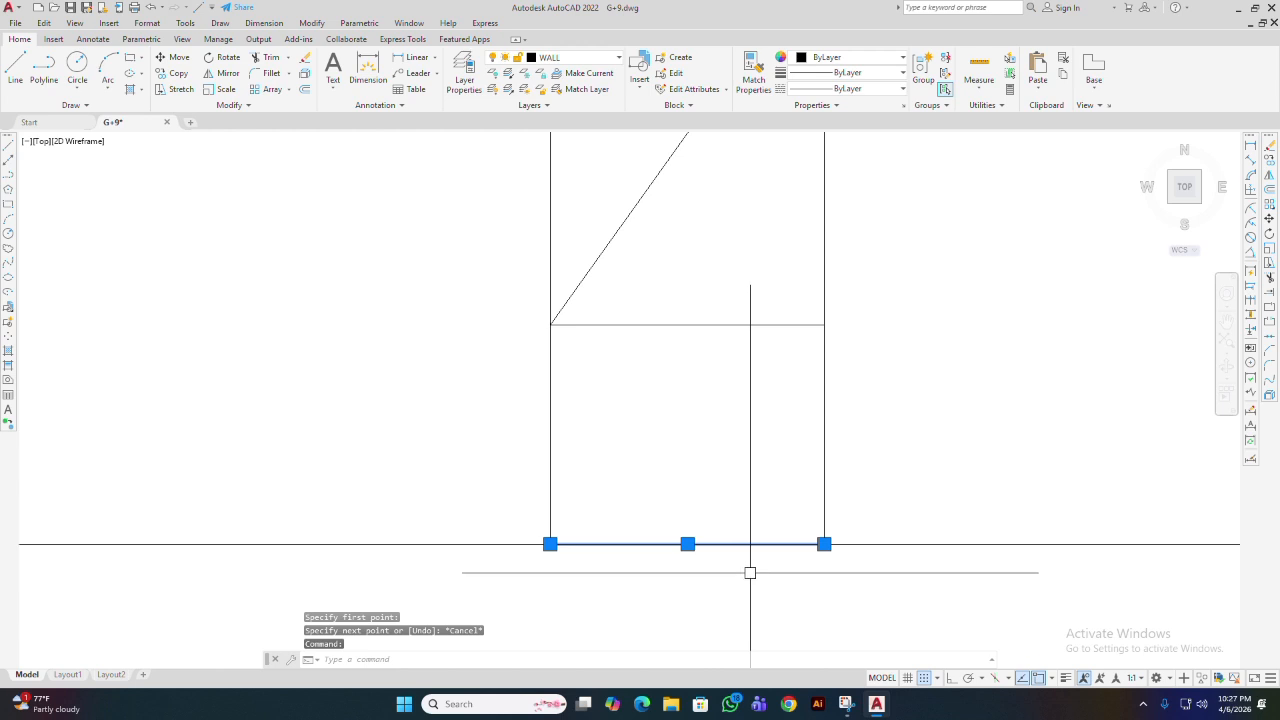
key(Delete)
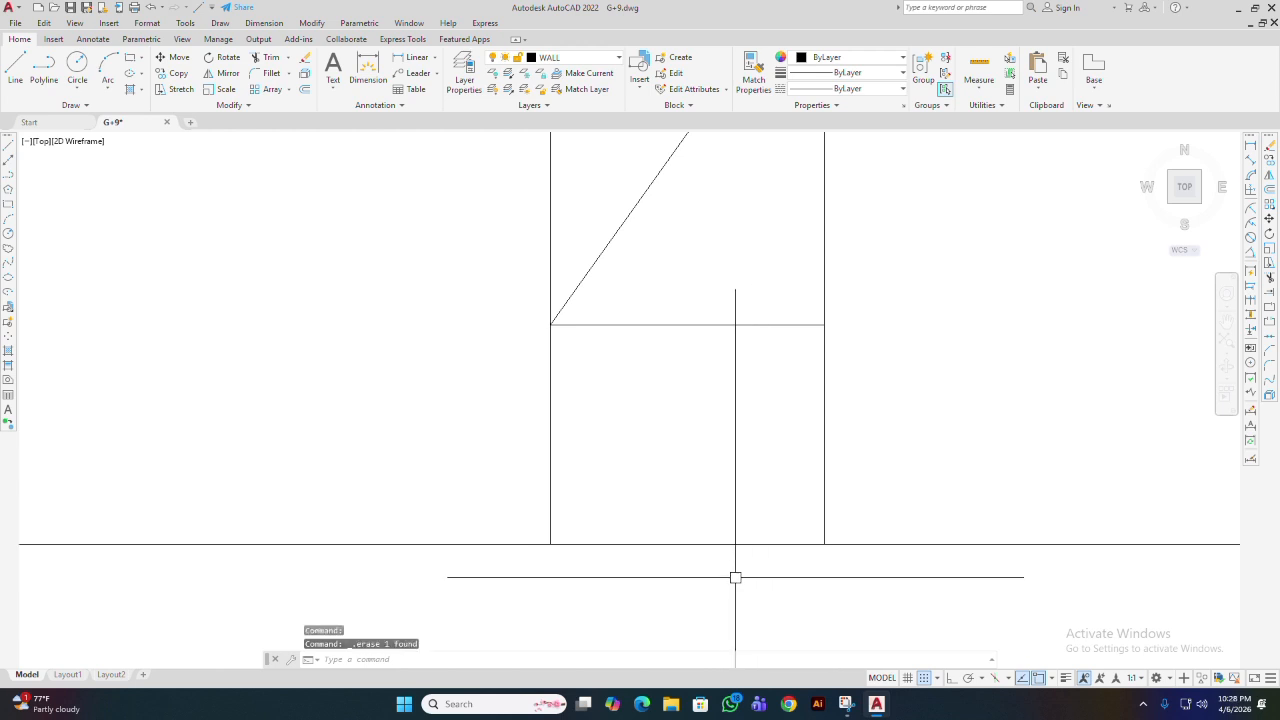
text(l)
key(Return)
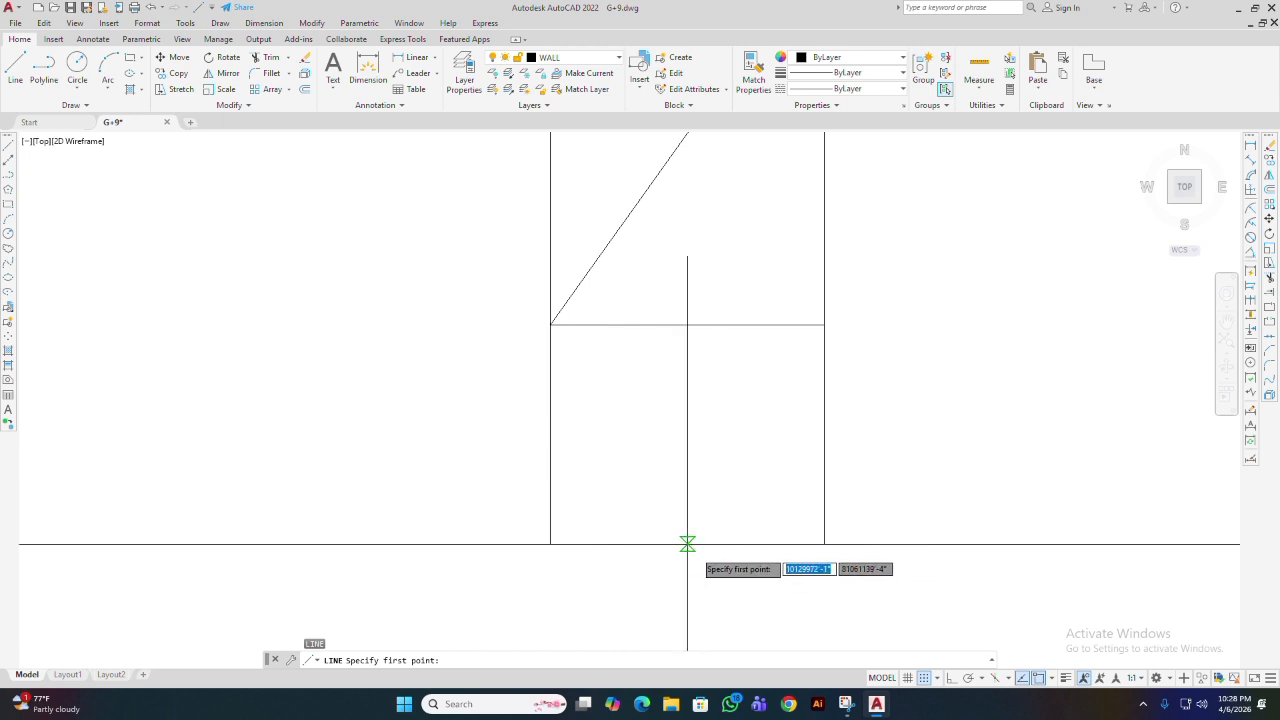
key(Escape)
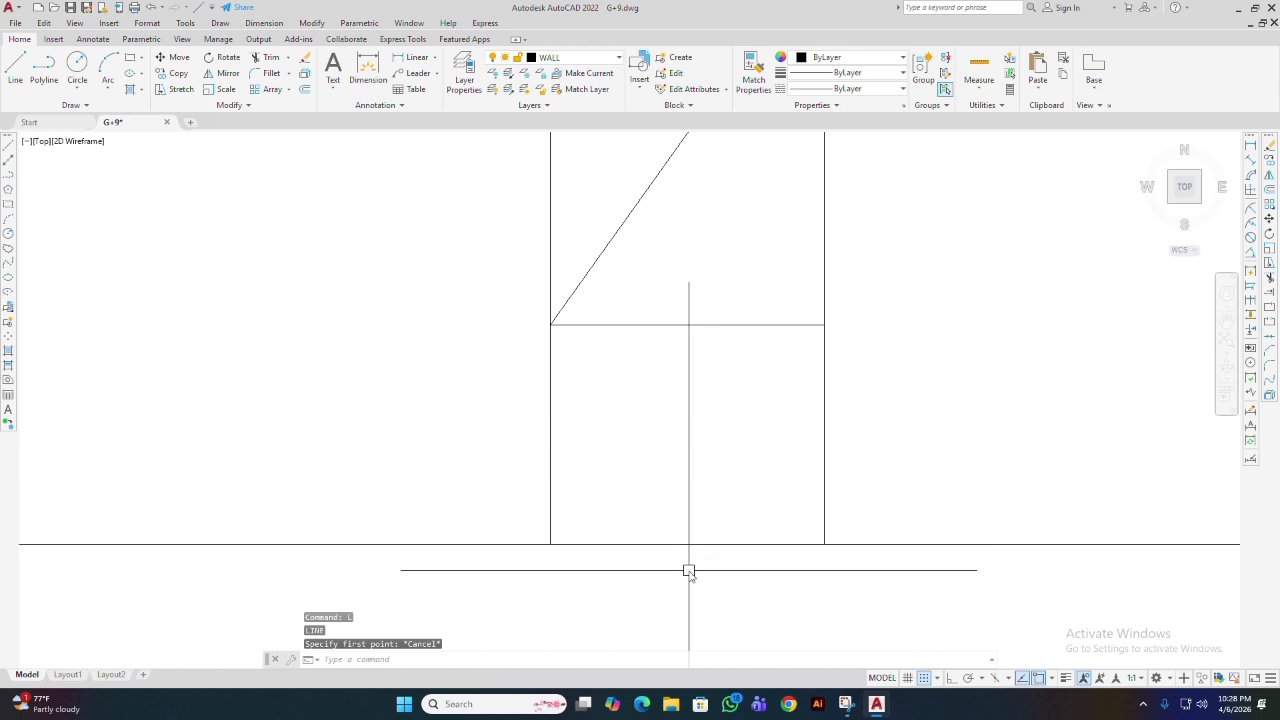
- Redraw the short closing line from the lower end of the wall's right line to that of its left line
key(space)
click(824, 544)
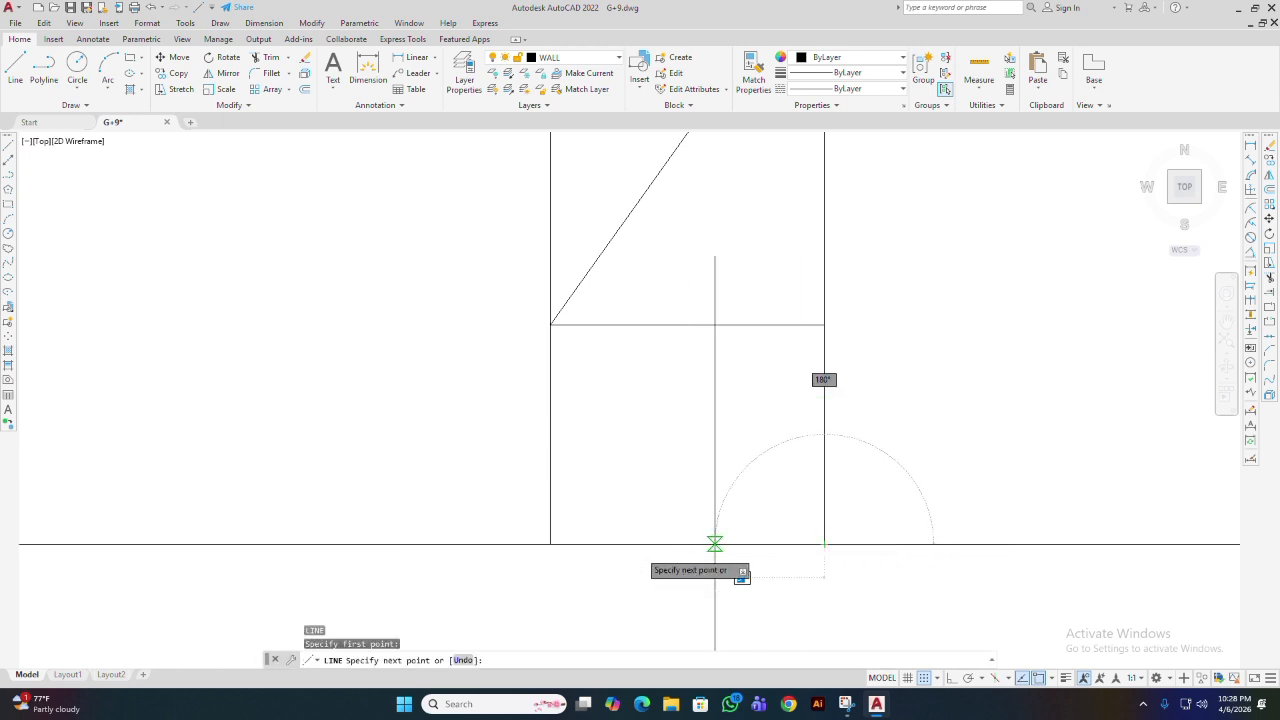
click(550, 544)
key(space)
- Draw a 5" vertical line straight up from the midpoint of the wall's bottom closing line
key(space)
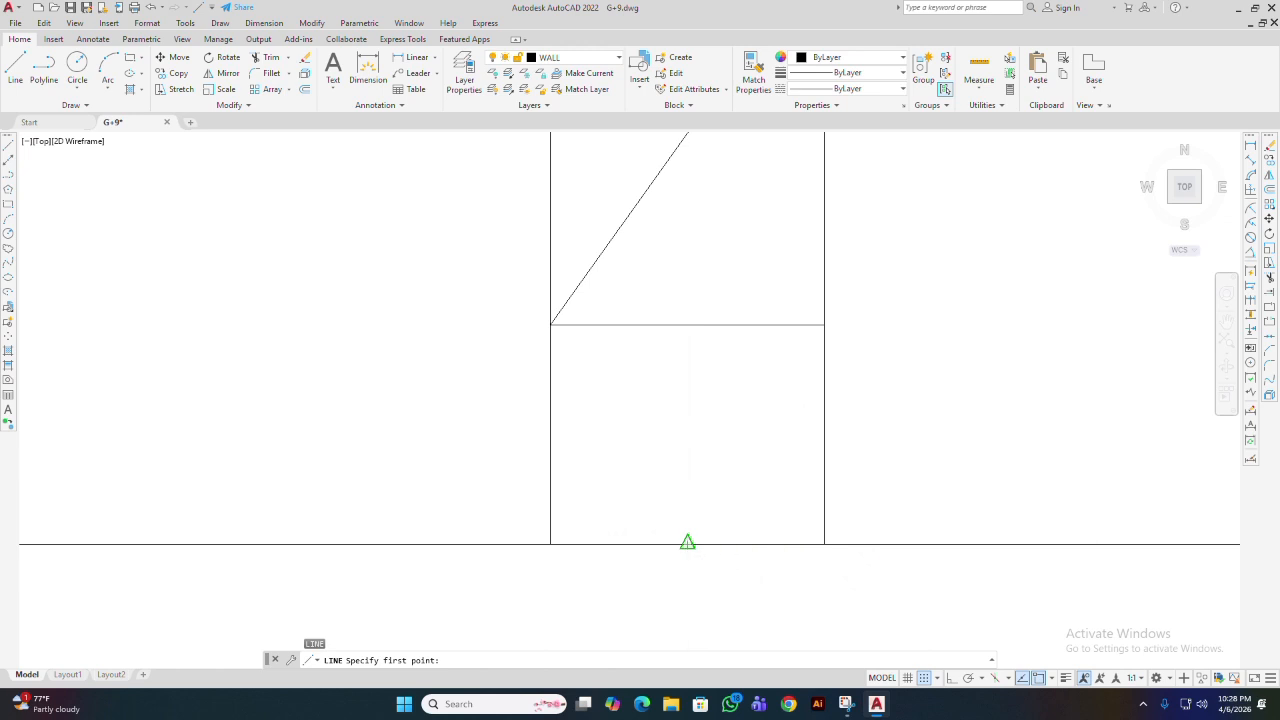
click(687, 544)
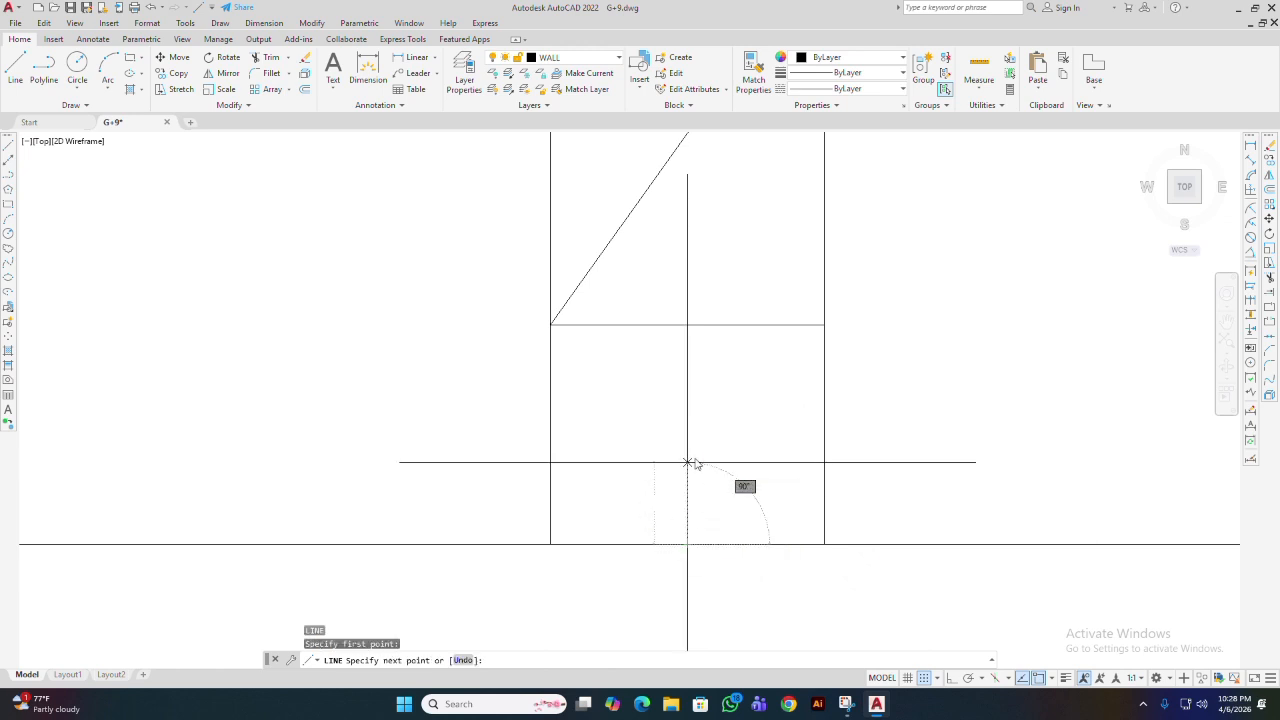
text(5)
key(Return)
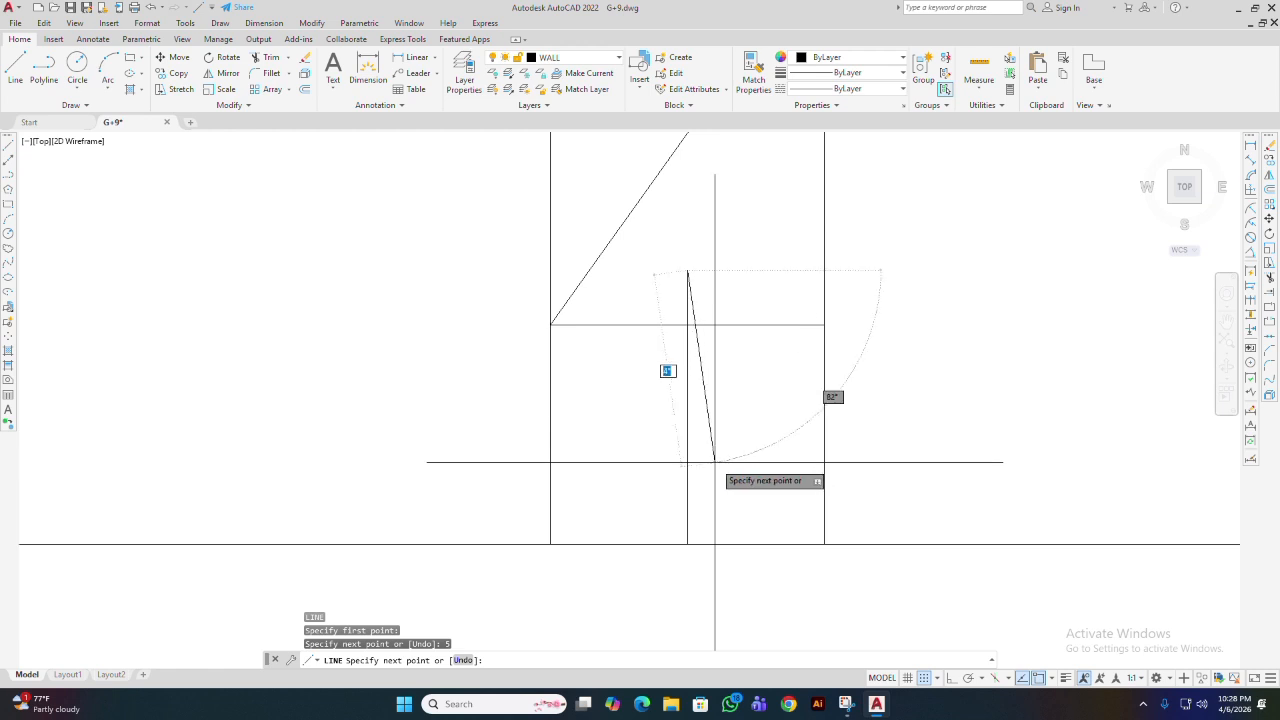
key(Return)
- Stretch the lower end of the last zigzag diagonal to the upper end of the 5" vertical line
scroll(706, 329, down, 4)
middle_drag(706, 329, 686, 400)
click(675, 335)
click(628, 402)
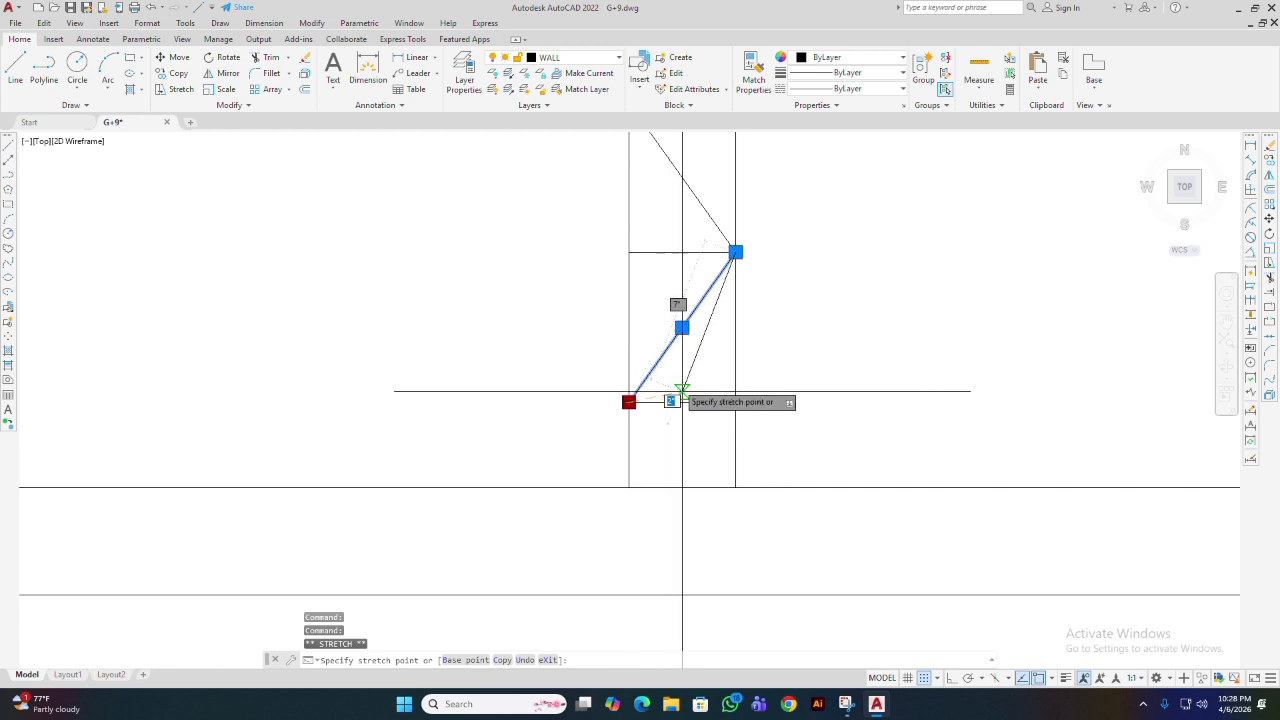
click(682, 381)
key(Escape)
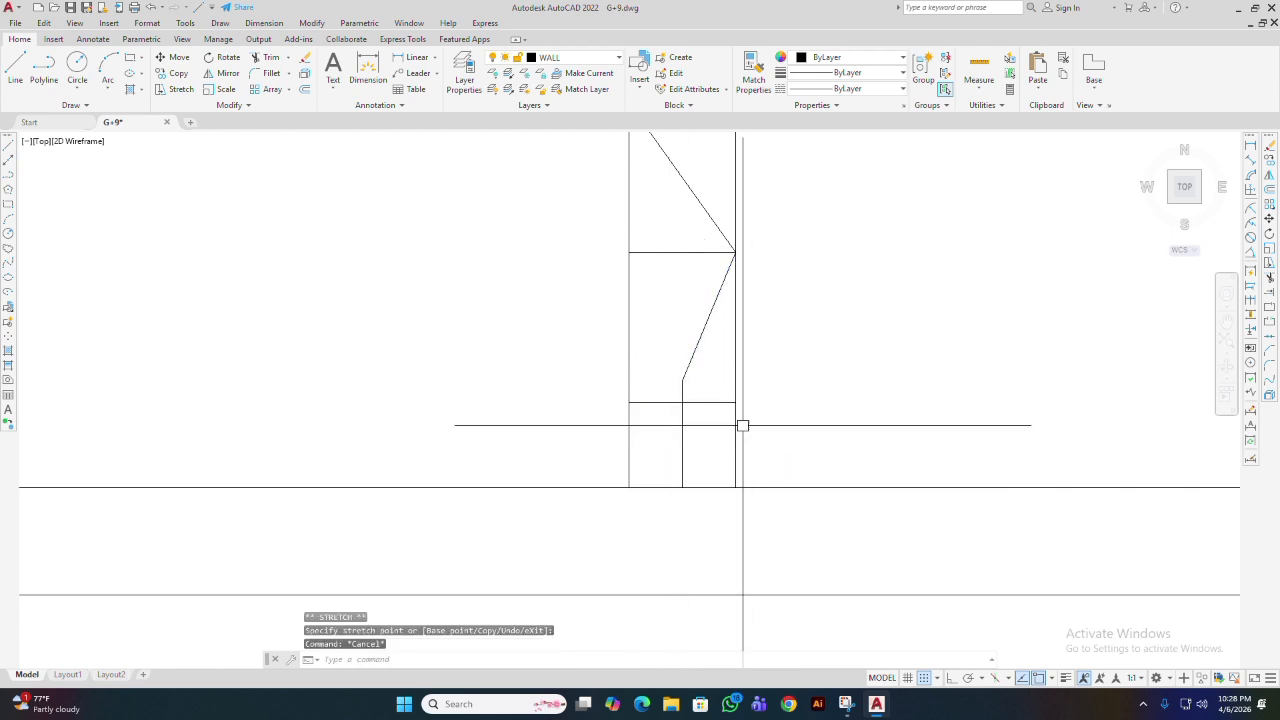
- Erase the two long vertical lines bounding the zigzag partition
click(736, 372)
click(627, 388)
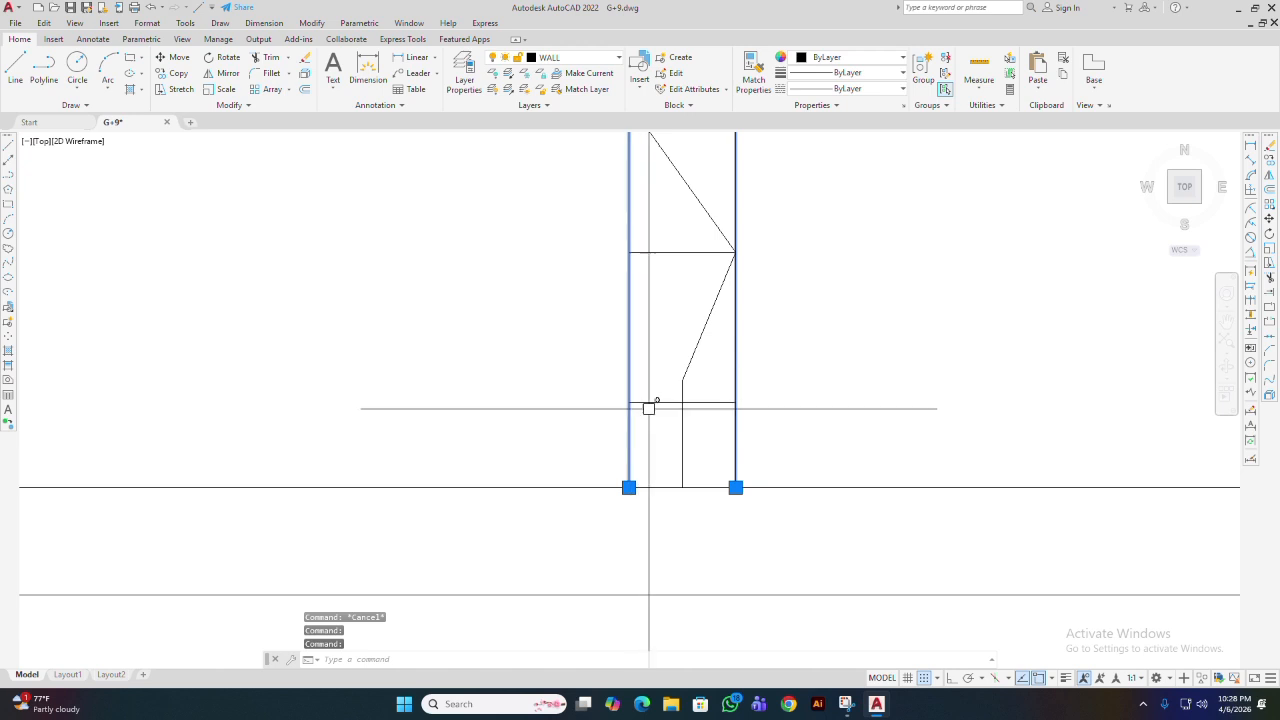
scroll(680, 437, down, 5)
key(Delete)
- Erase the four lowest horizontal cross lines of the zigzag partition
scroll(688, 417, up, 5)
click(639, 463)
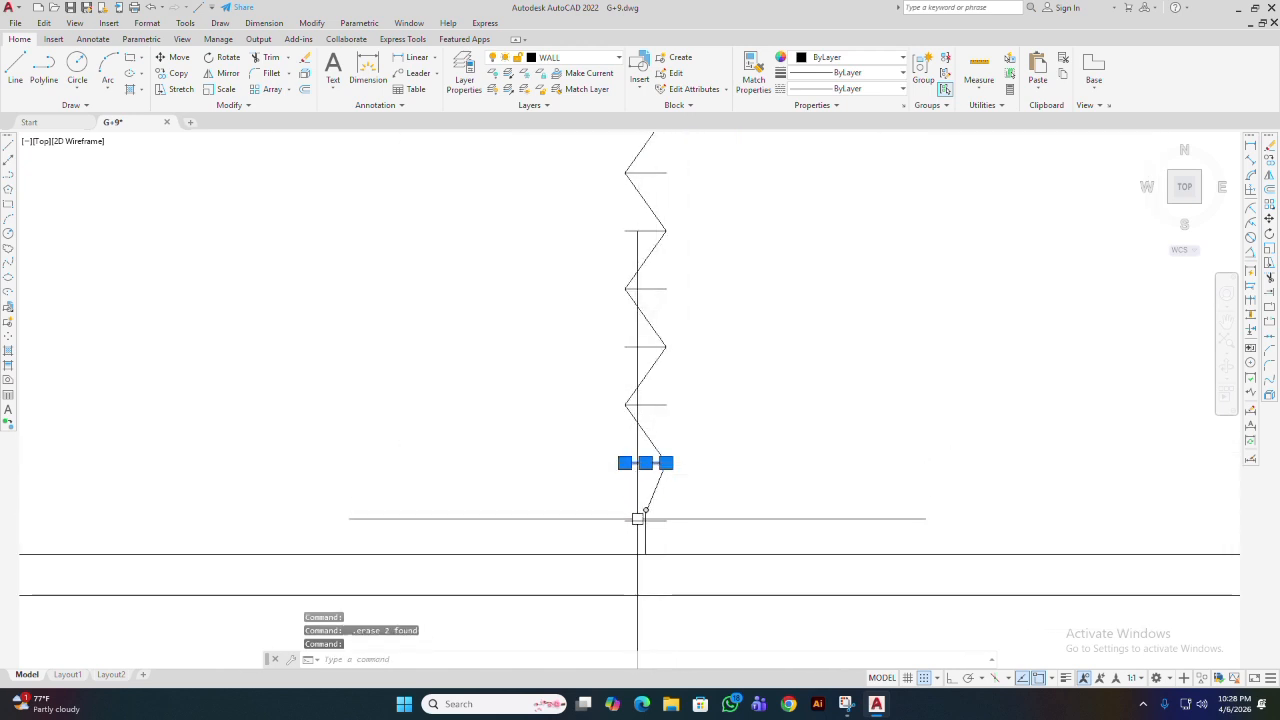
click(637, 519)
click(637, 528)
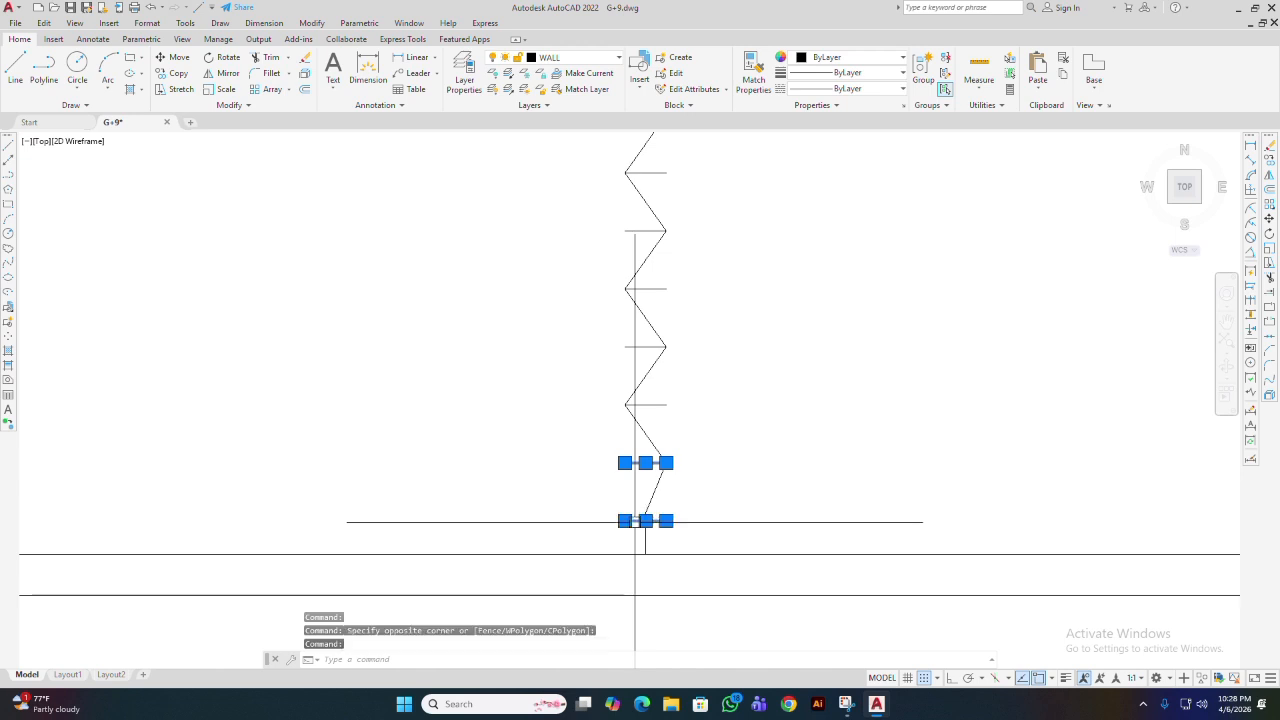
click(656, 410)
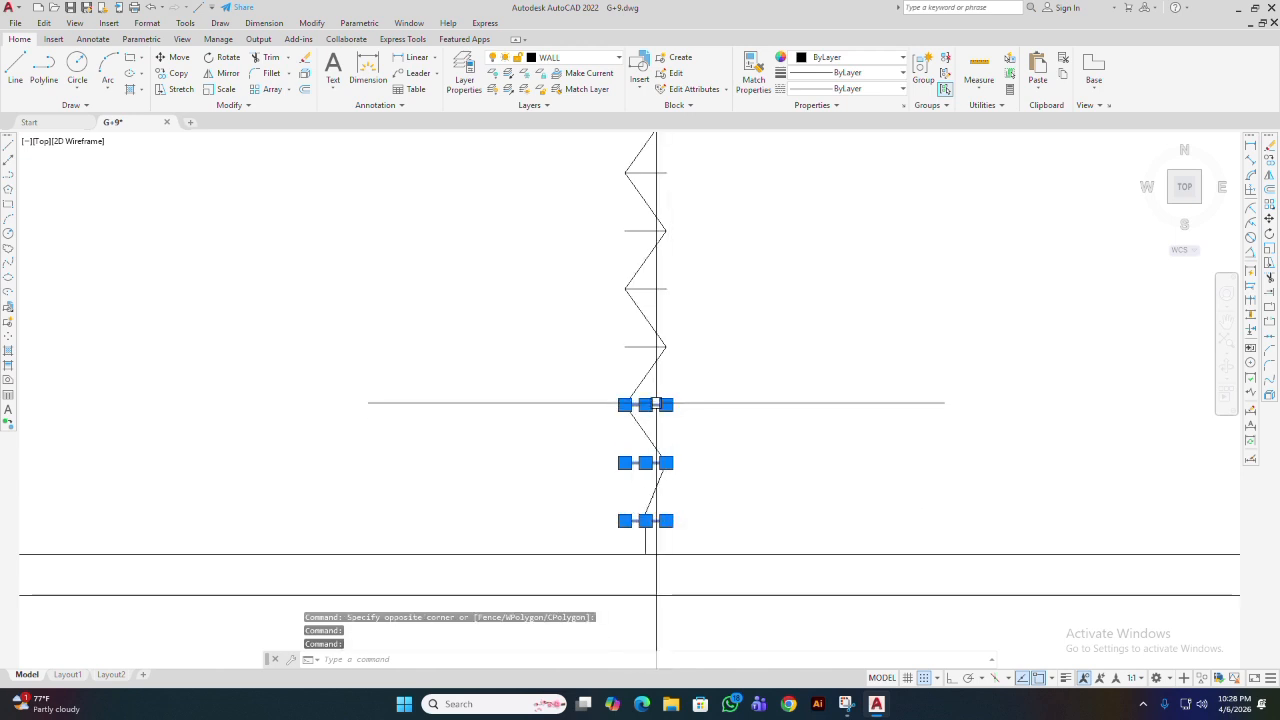
click(646, 349)
key(Delete)
- Erase the next six horizontal cross lines further up the zigzag partition
middle_drag(682, 358, 654, 514)
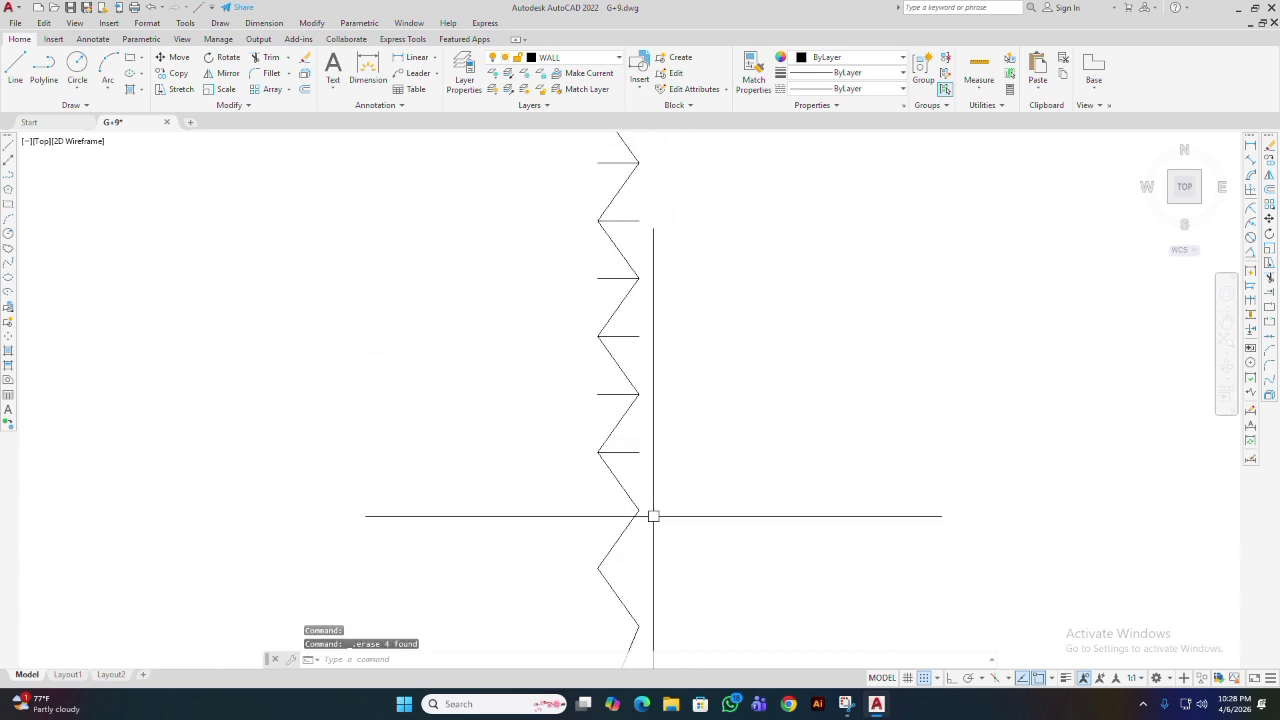
click(618, 452)
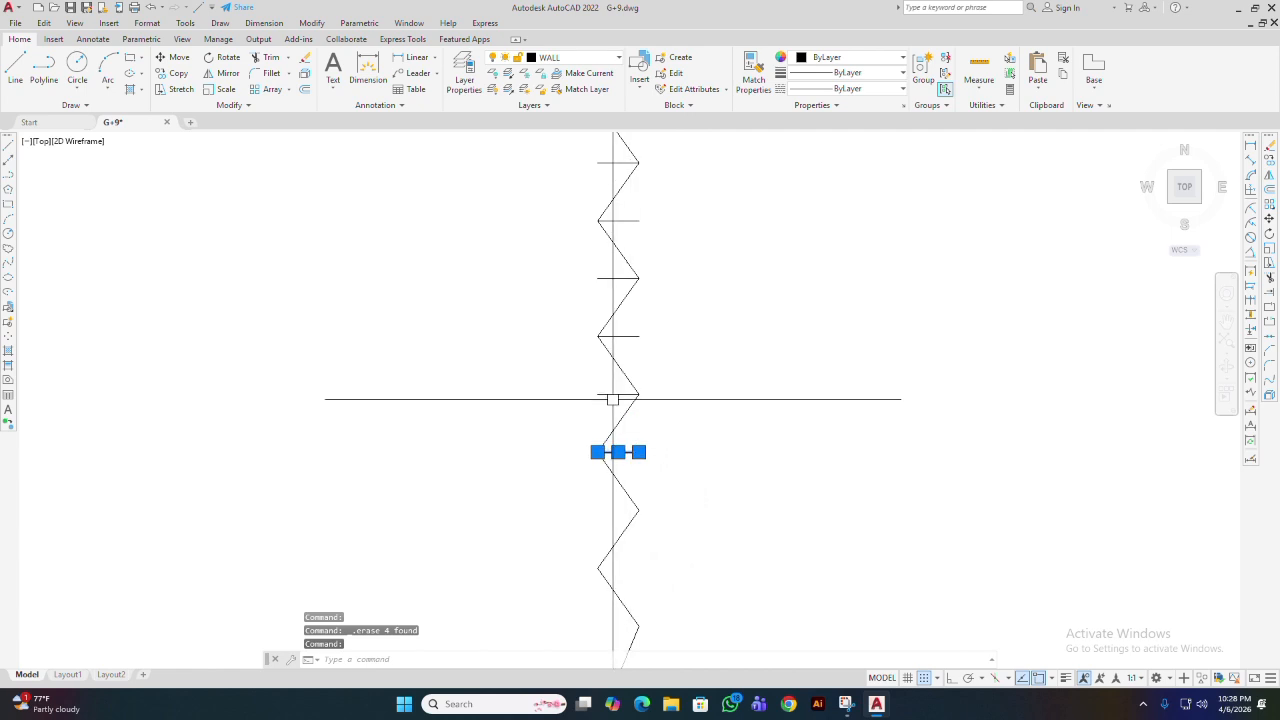
click(618, 394)
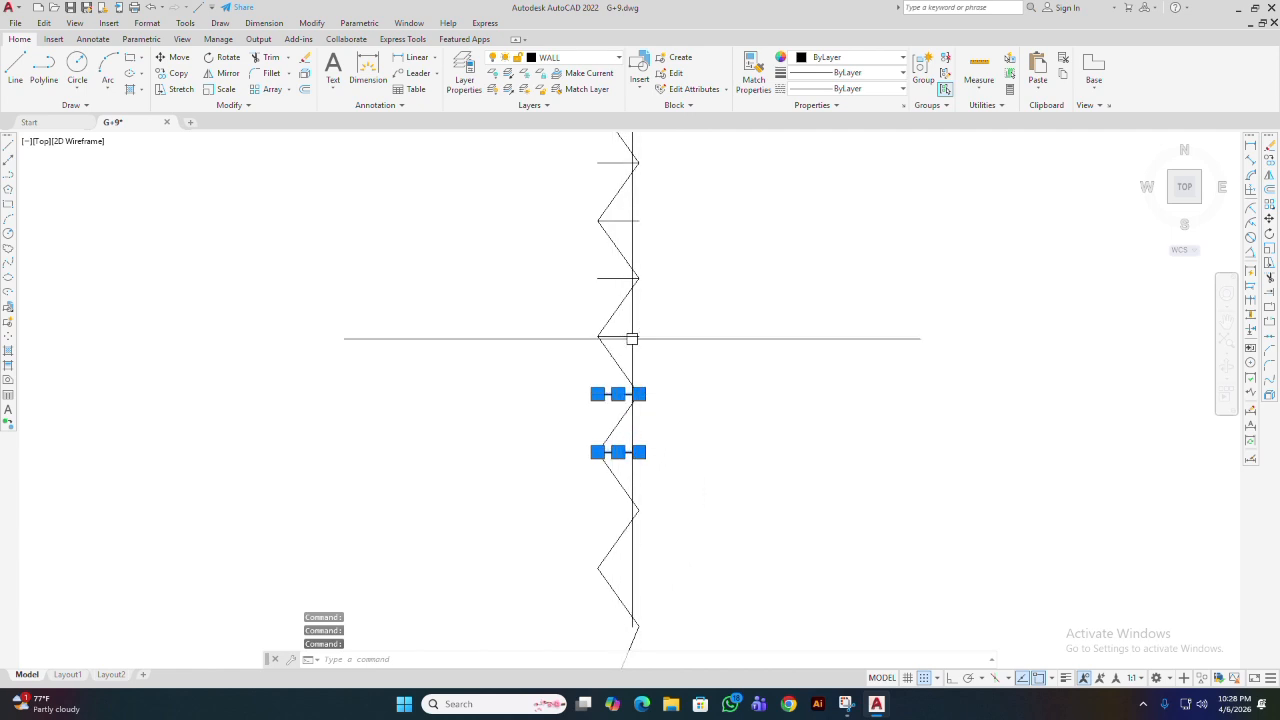
middle_drag(650, 336, 643, 538)
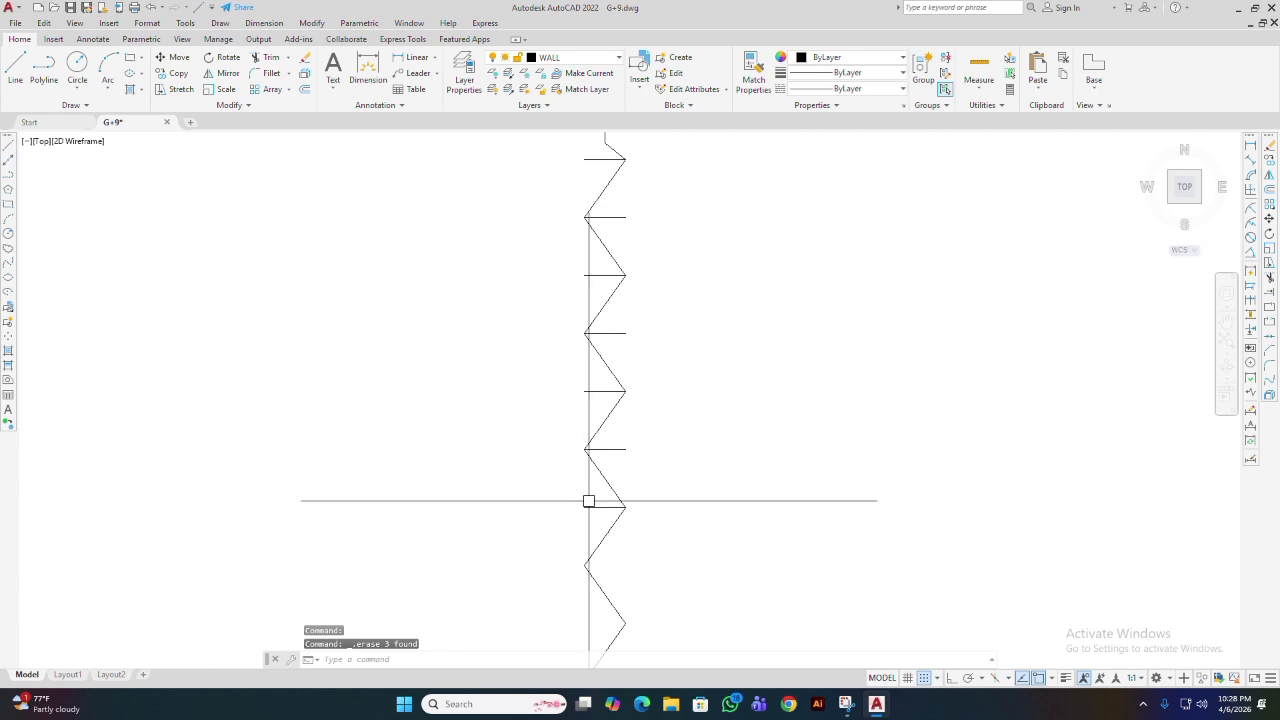
click(589, 505)
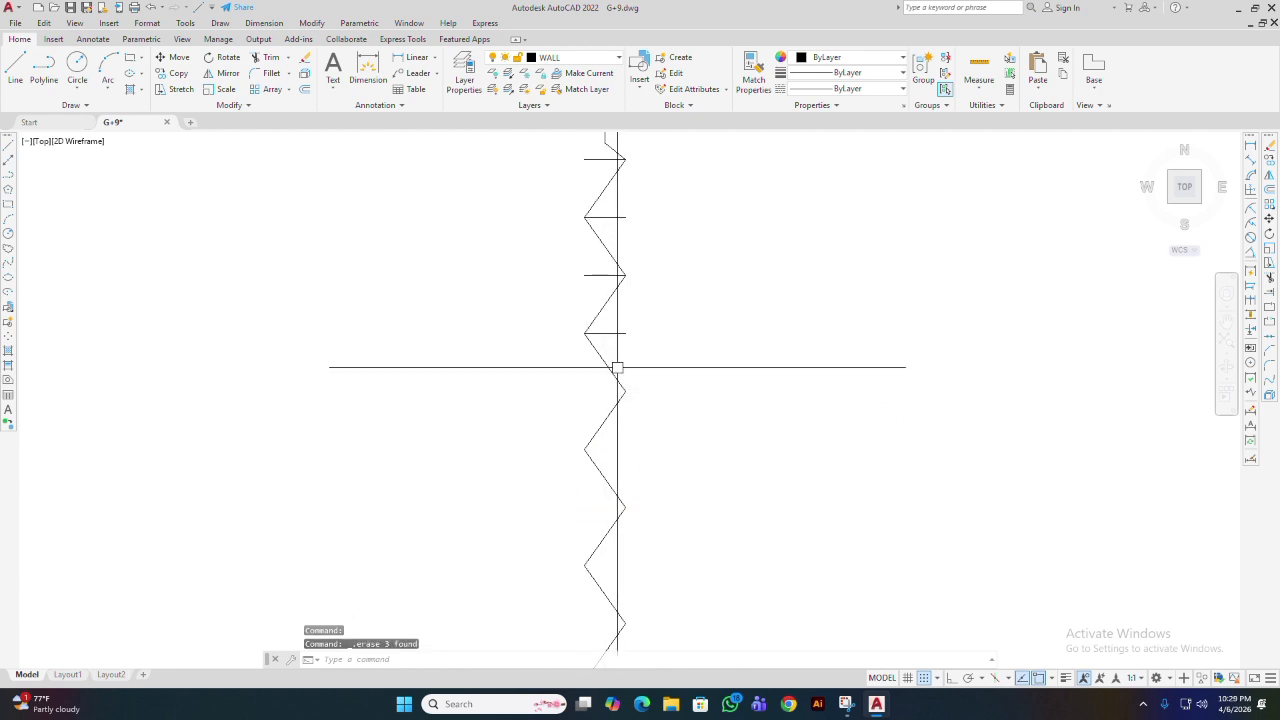
- Erase the remaining horizontal cross lines at the upper part of the zigzag partition
click(612, 333)
key(Delete)
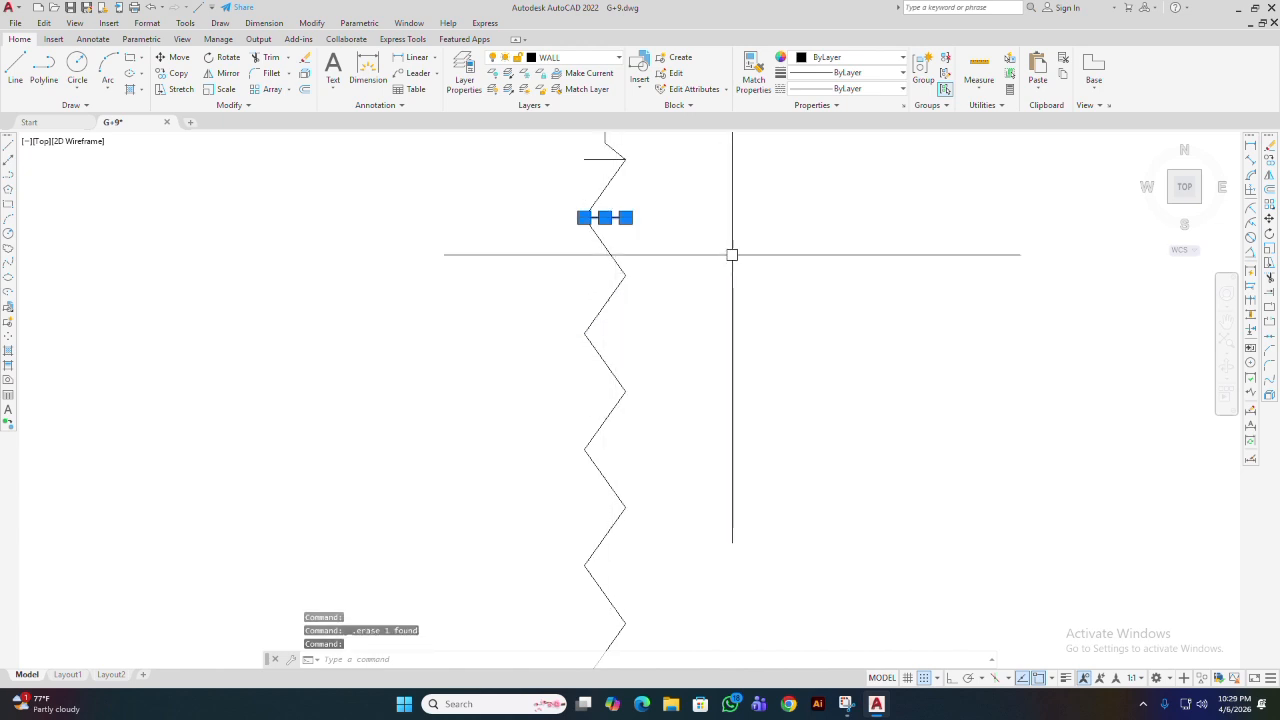
middle_drag(680, 231, 689, 506)
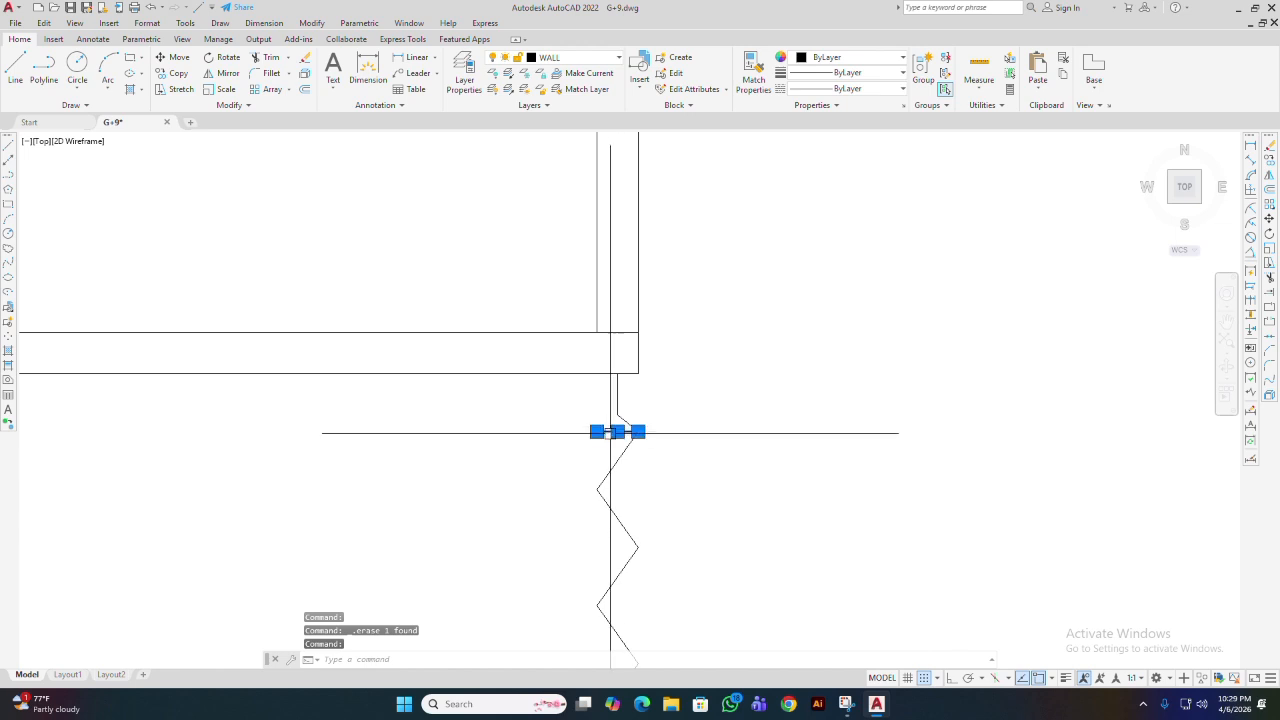
key(Escape)
scroll(686, 455, down, 5)
middle_drag(703, 452, 608, 500)
scroll(608, 500, up, 3)
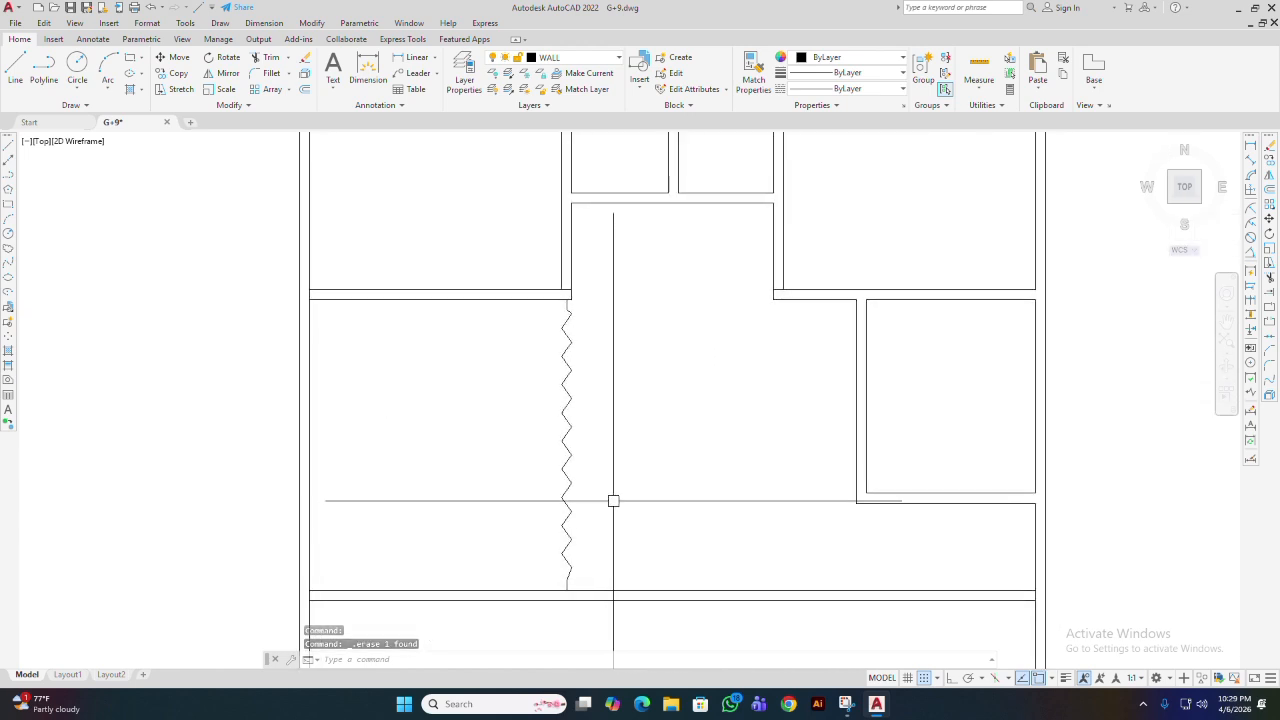
- Draw a vertical centre line through the zigzag partition, joining its upper and lower short end lines
text(l)
key(Return)
scroll(567, 297, up, 3)
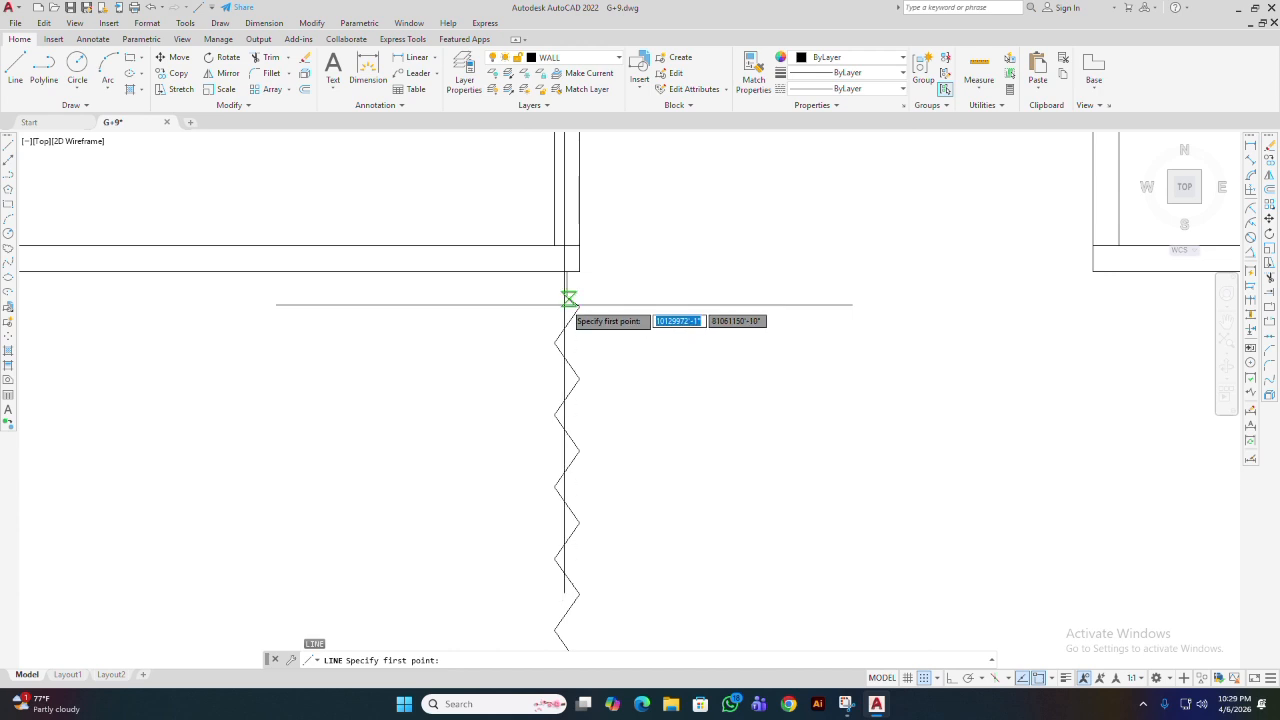
click(567, 298)
middle_drag(622, 517, 603, 163)
scroll(608, 355, down, 2)
scroll(570, 535, up, 3)
click(567, 520)
key(Return)
scroll(620, 471, down, 4)
scroll(591, 477, up, 4)
scroll(560, 445, up, 2)
scroll(575, 450, down, 2)
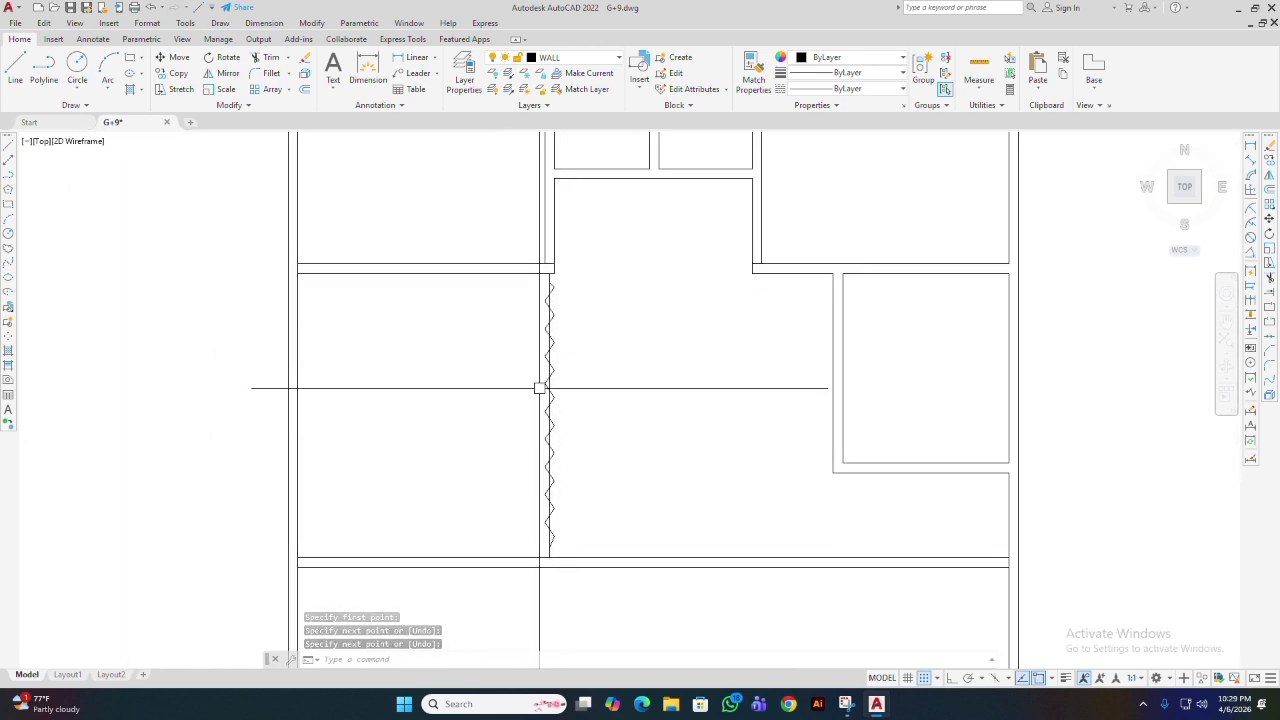
middle_drag(555, 503, 550, 487)
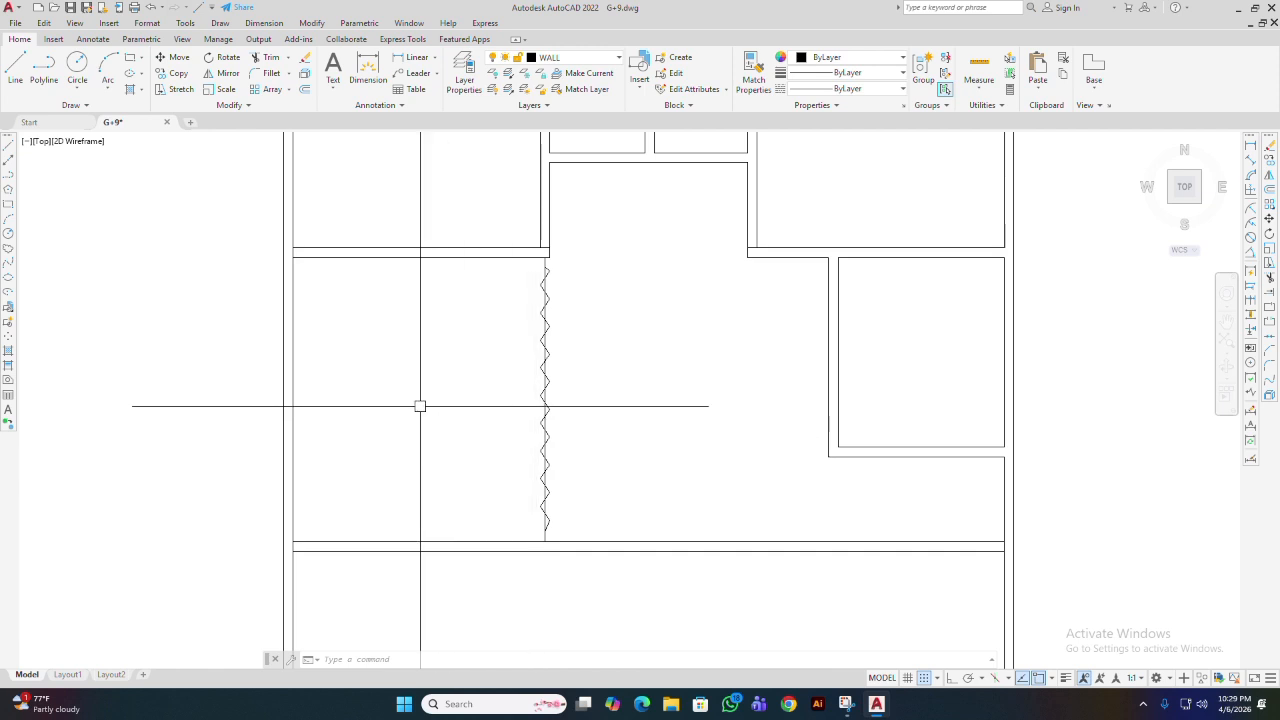
- Draw a short vertical line across the bottom wall of the lower right room at the midpoint of its inner face
middle_drag(668, 443, 403, 454)
scroll(514, 454, down, 2)
scroll(450, 465, up, 6)
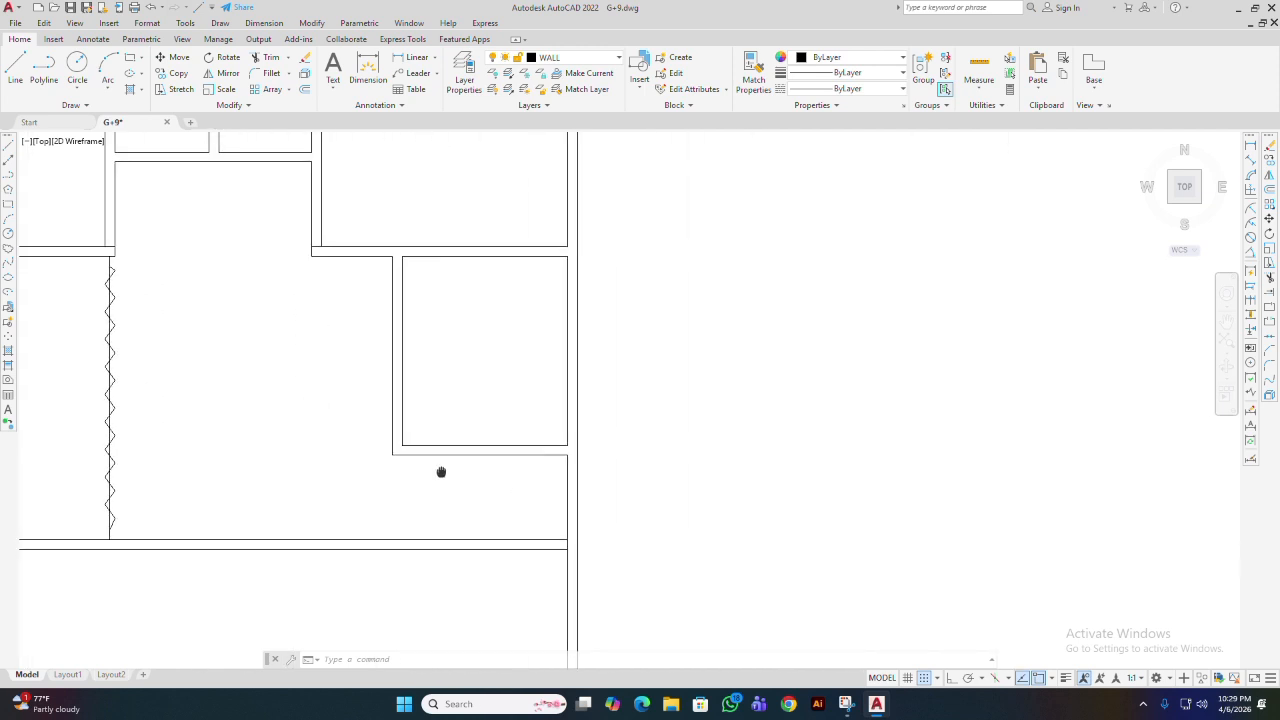
scroll(500, 414, down, 2)
middle_drag(500, 414, 576, 470)
scroll(535, 458, up, 2)
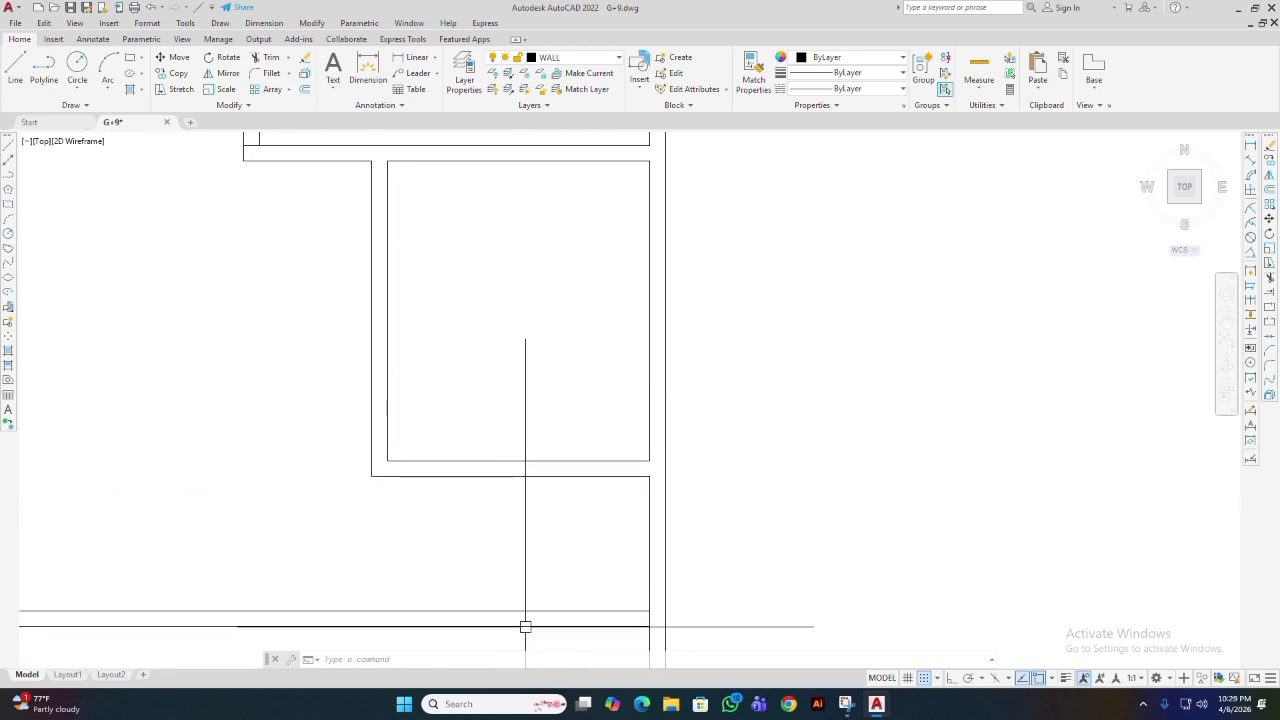
text(l)
key(Return)
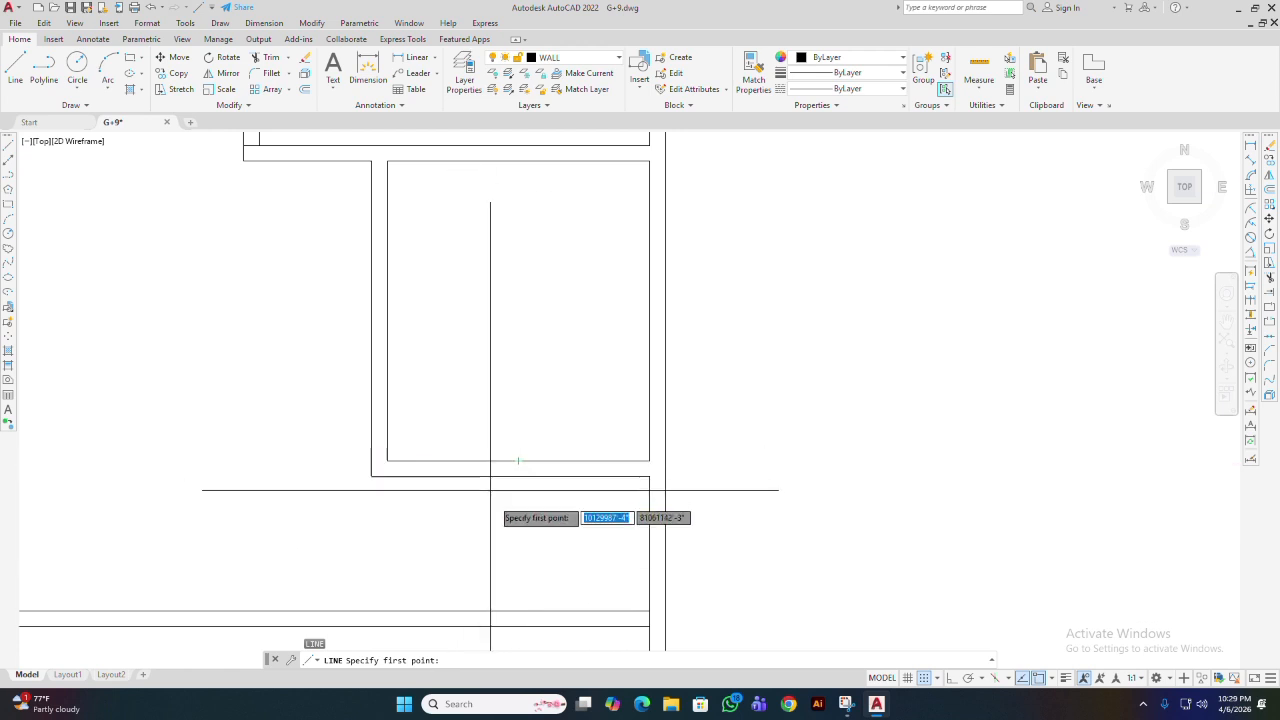
scroll(518, 459, up, 4)
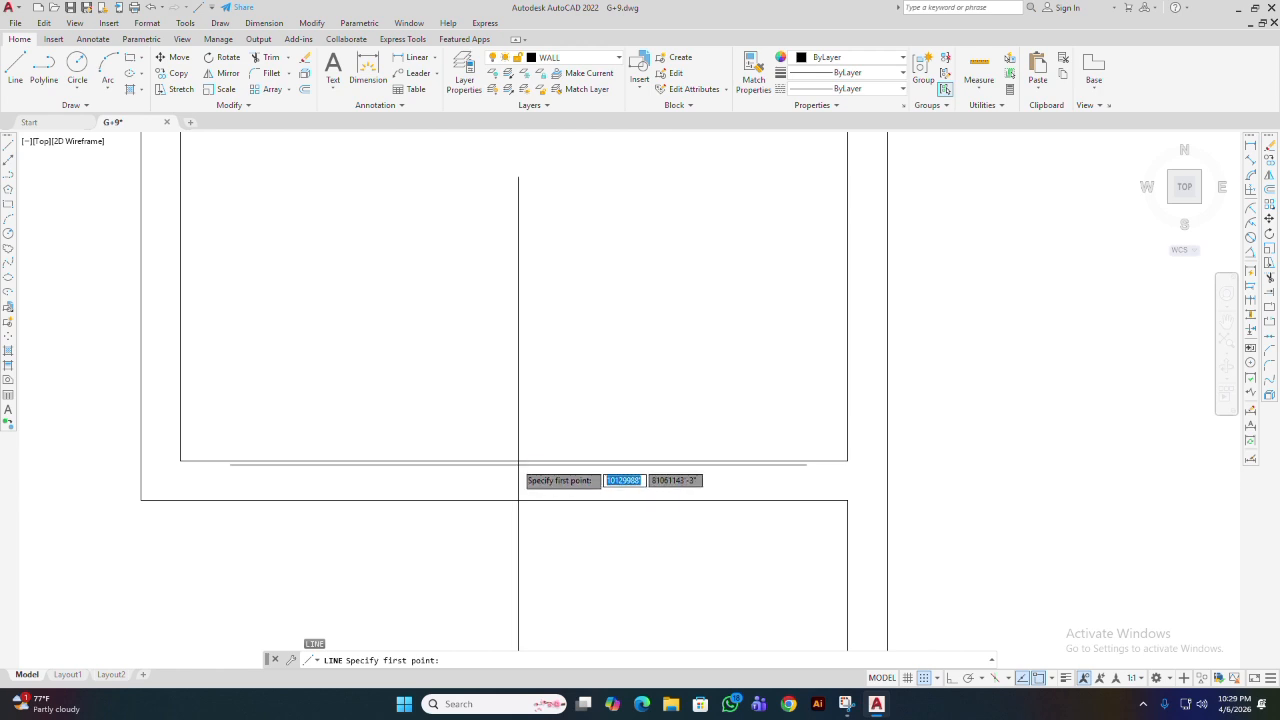
click(514, 459)
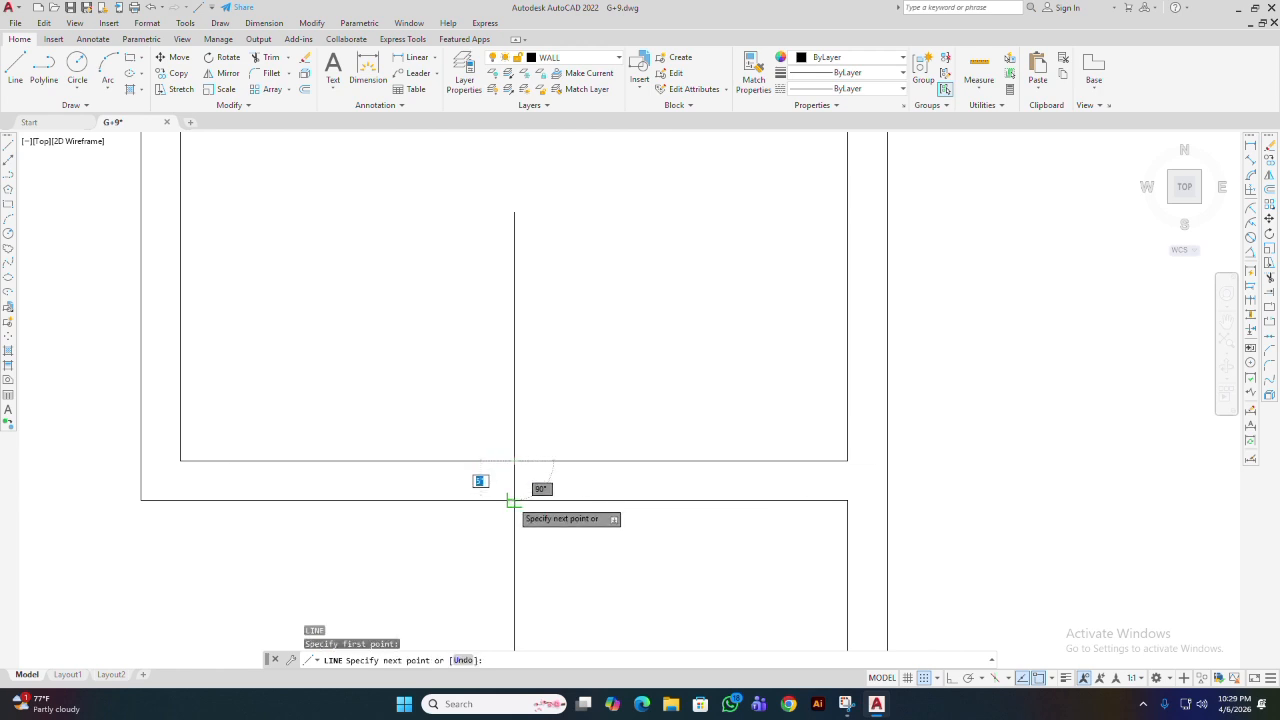
click(514, 499)
key(Return)
scroll(512, 500, down, 4)
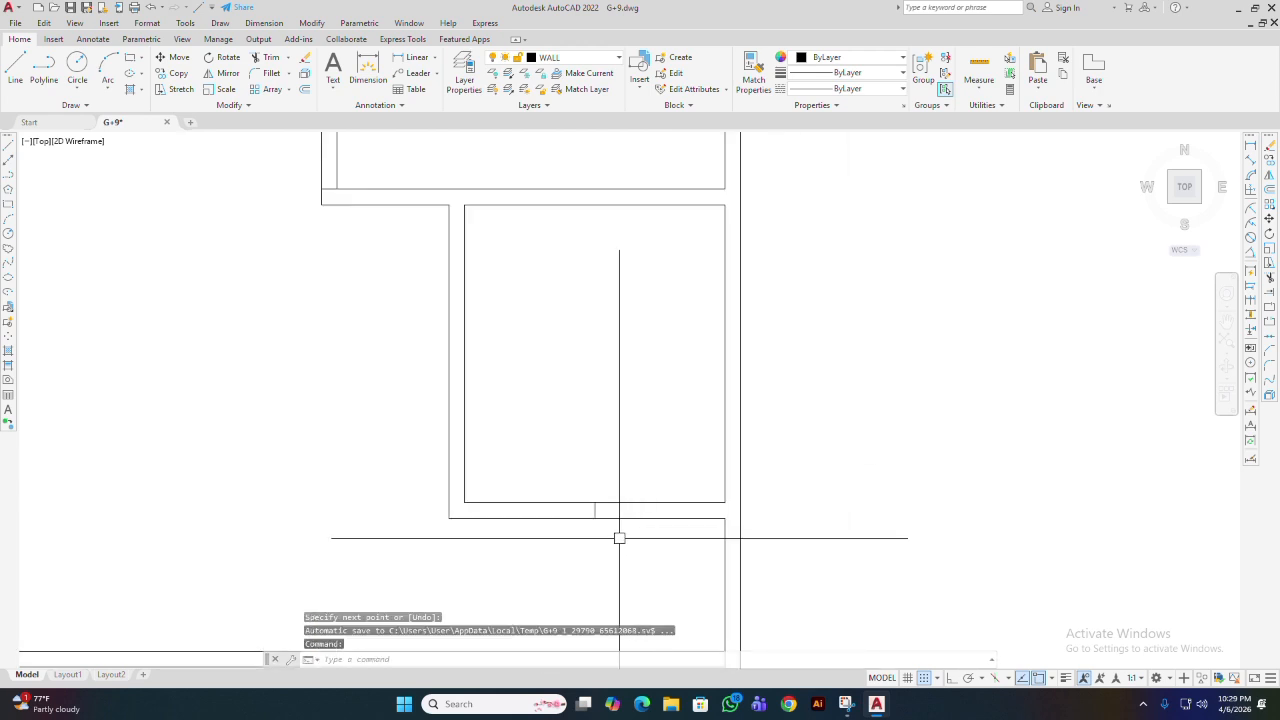
- Offset the short cross line in the room's bottom wall by 1'6" to both sides
scroll(527, 517, up, 4)
scroll(498, 475, down, 4)
mouse_move(512, 494)
middle_down()
mouse_move(562, 541)
mouse_move(580, 538)
middle_up()
scroll(550, 521, up, 2)
scroll(580, 549, up, 4)
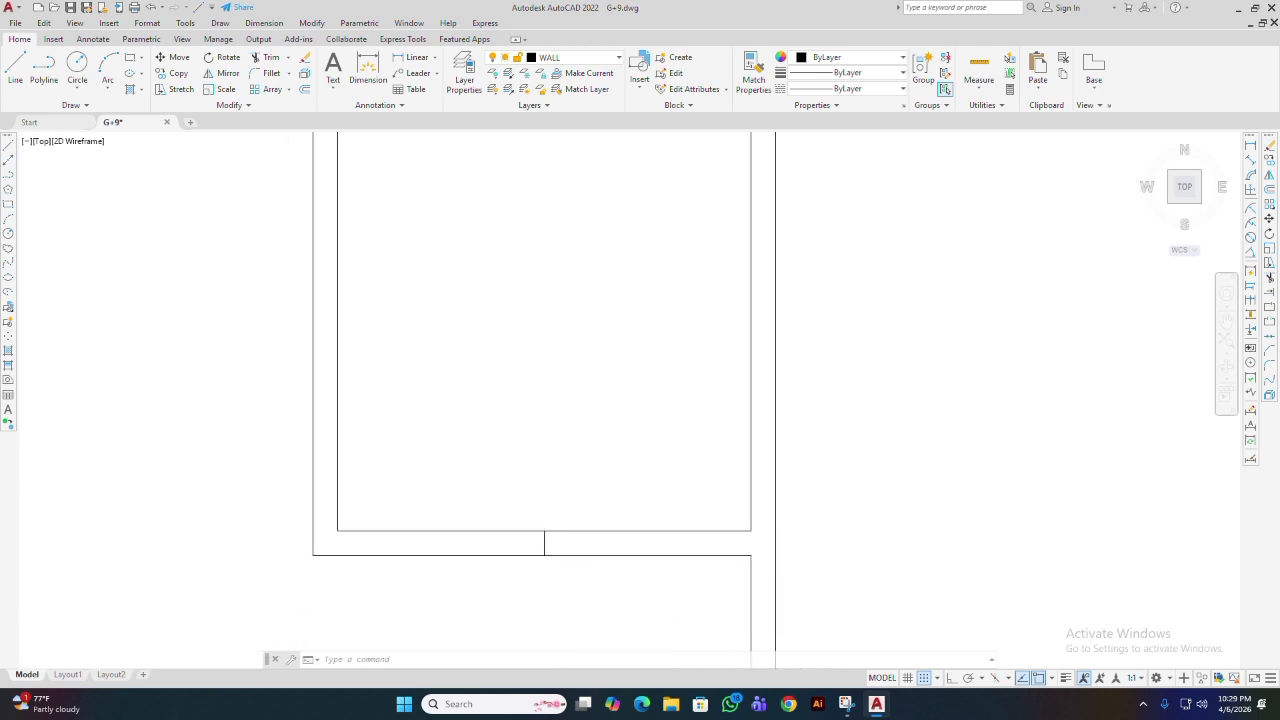
scroll(603, 577, down, 2)
middle_drag(629, 580, 689, 569)
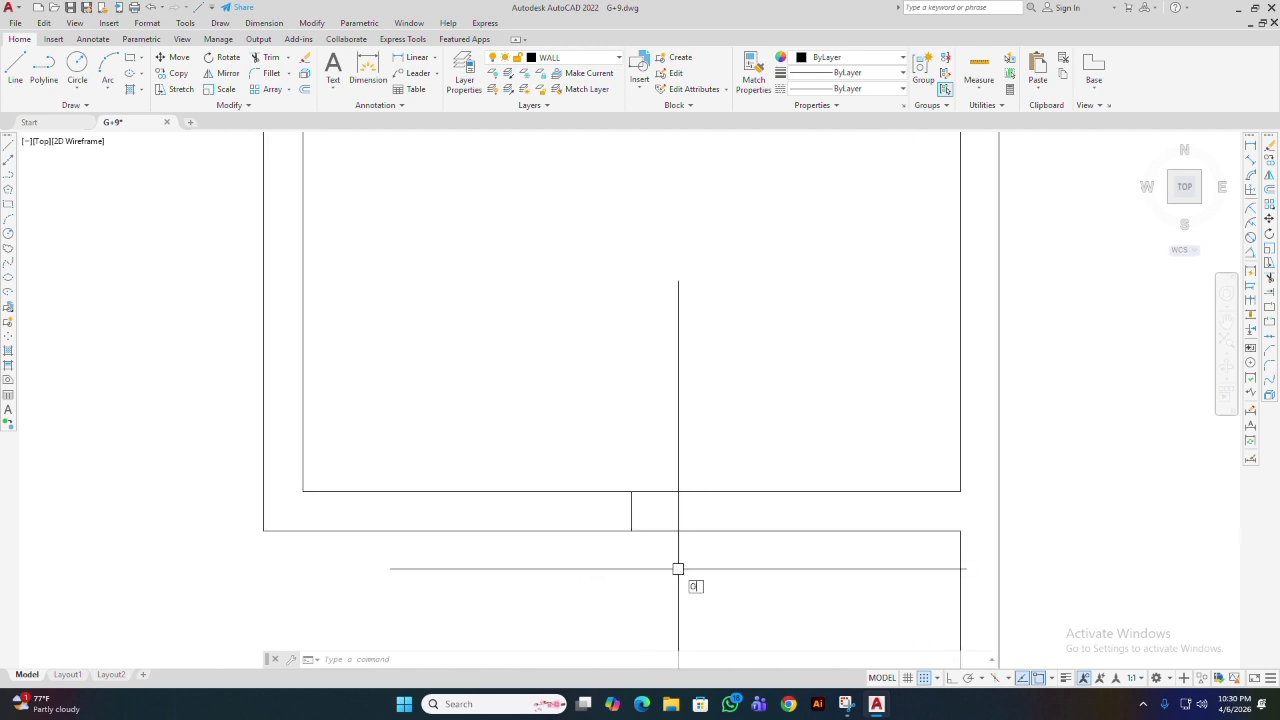
key(Return)
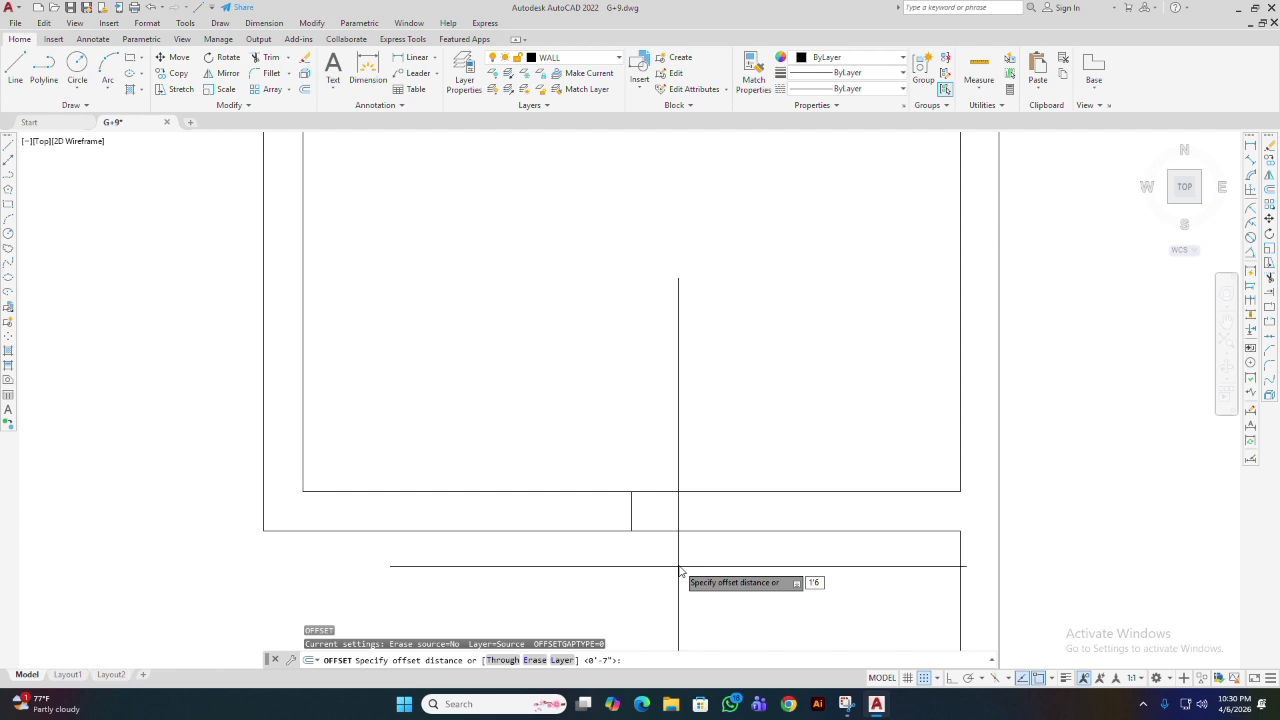
text(1'6)
key(Return)
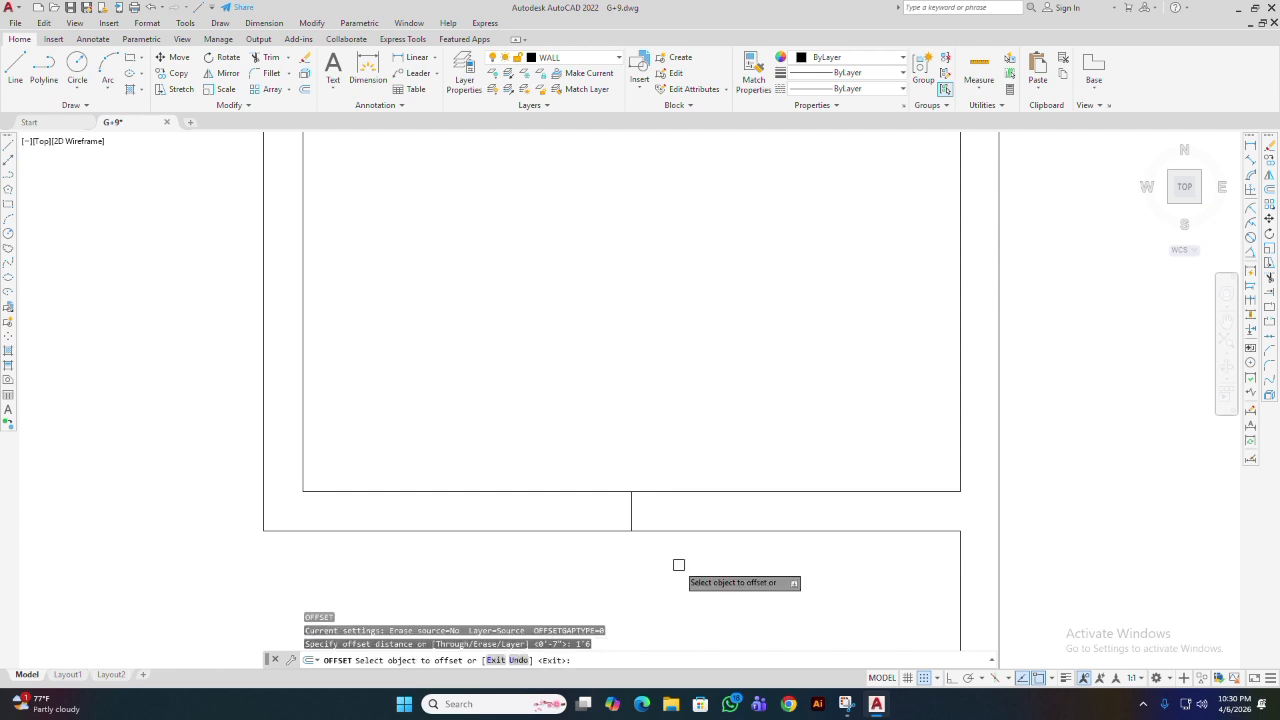
click(631, 514)
click(817, 529)
click(628, 515)
click(516, 516)
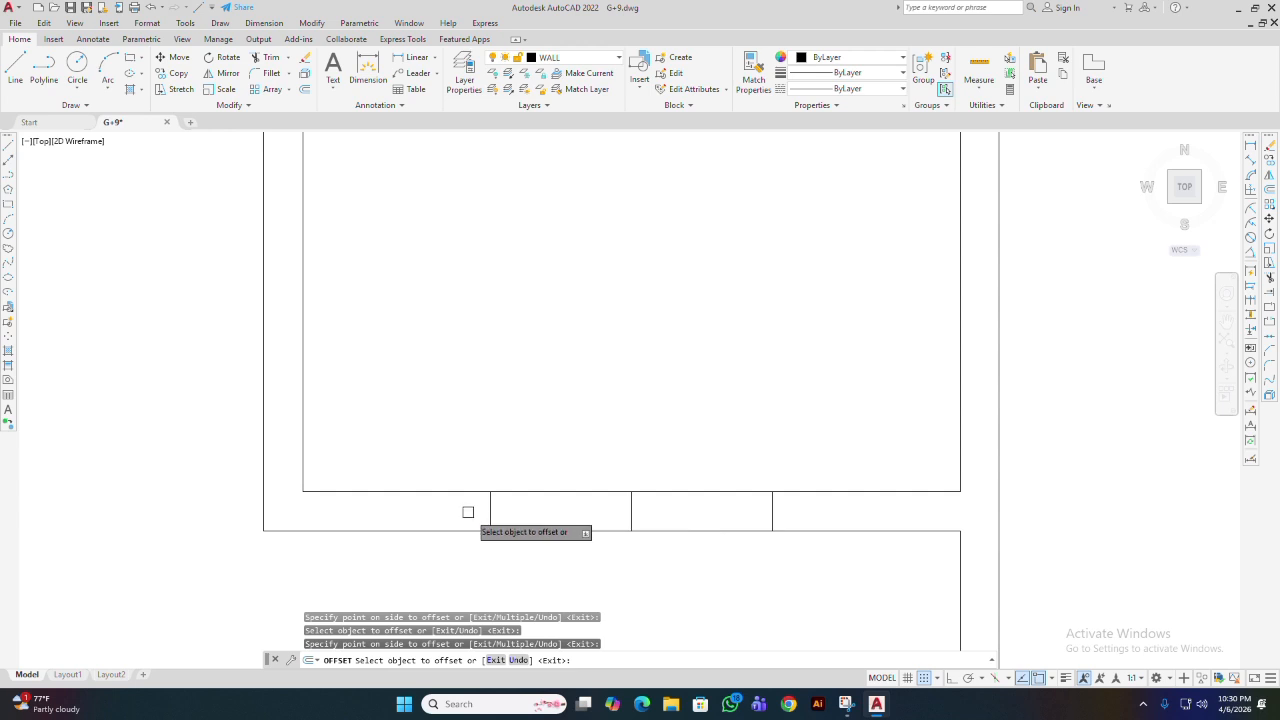
key(Return)
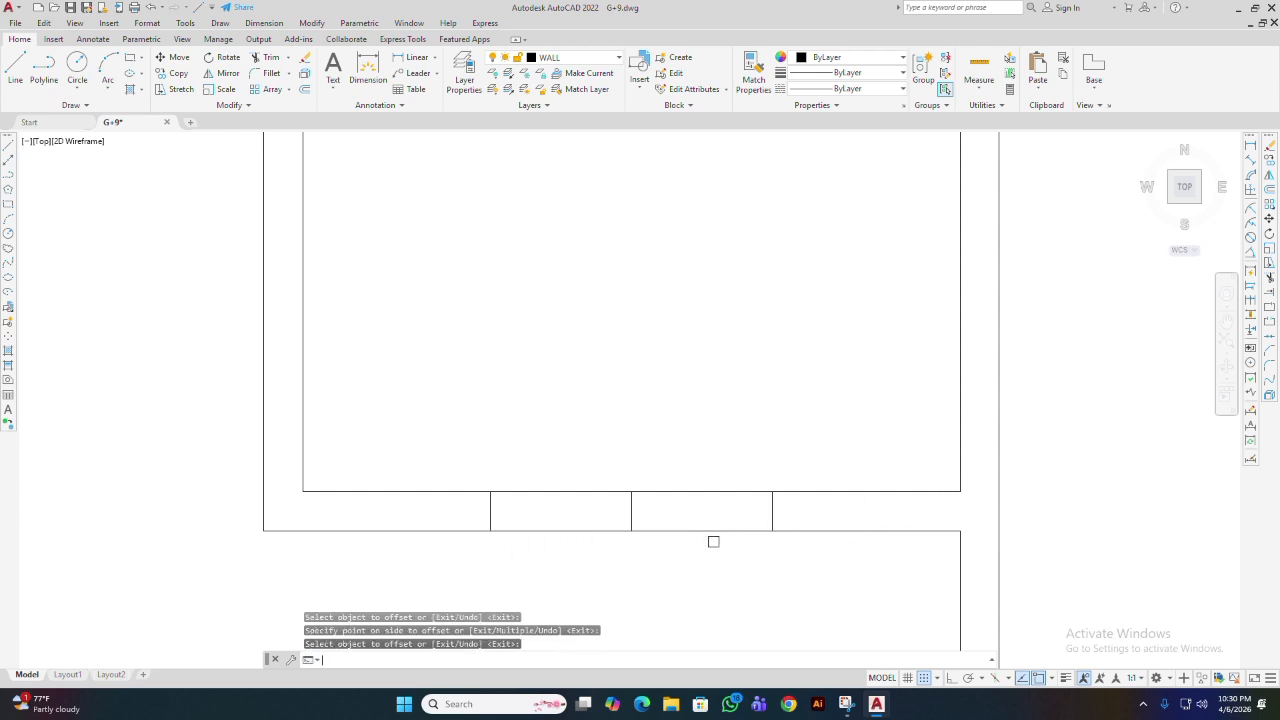
key(Escape)
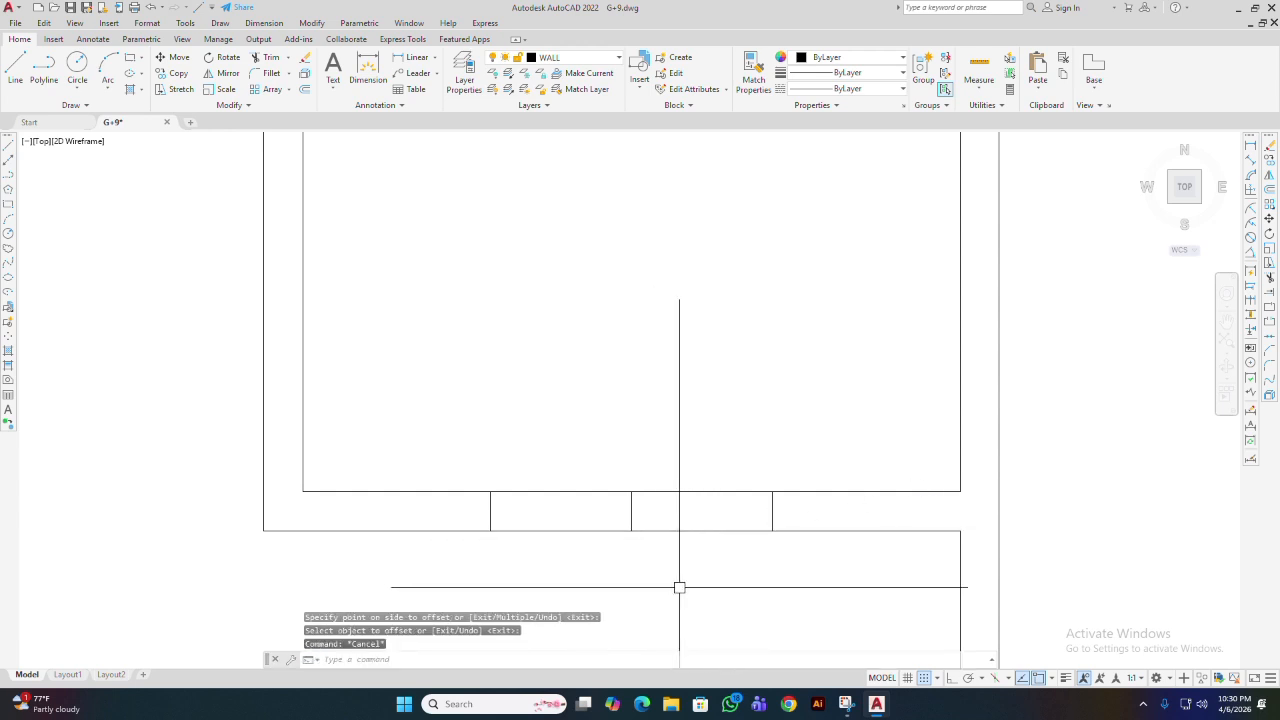
- Erase the middle cross line and trim both wall lines between the two offset lines to open the doorway
click(633, 503)
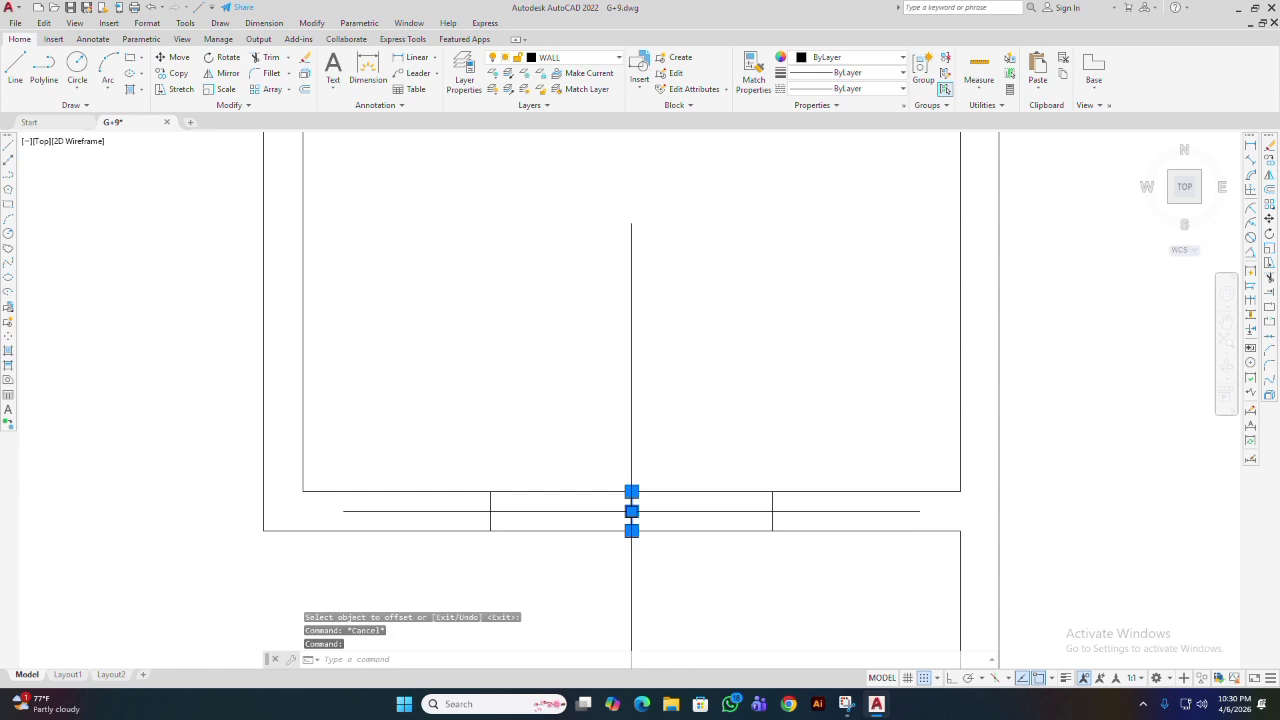
key(Delete)
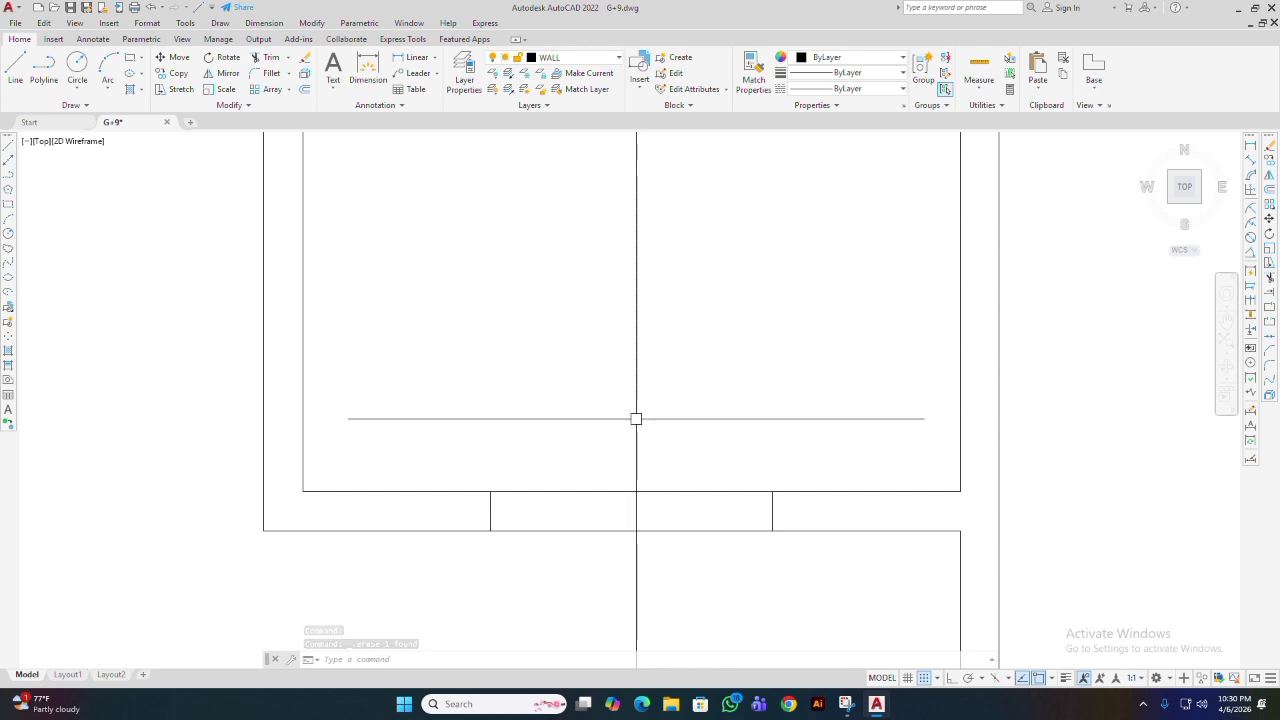
middle_drag(651, 591, 673, 588)
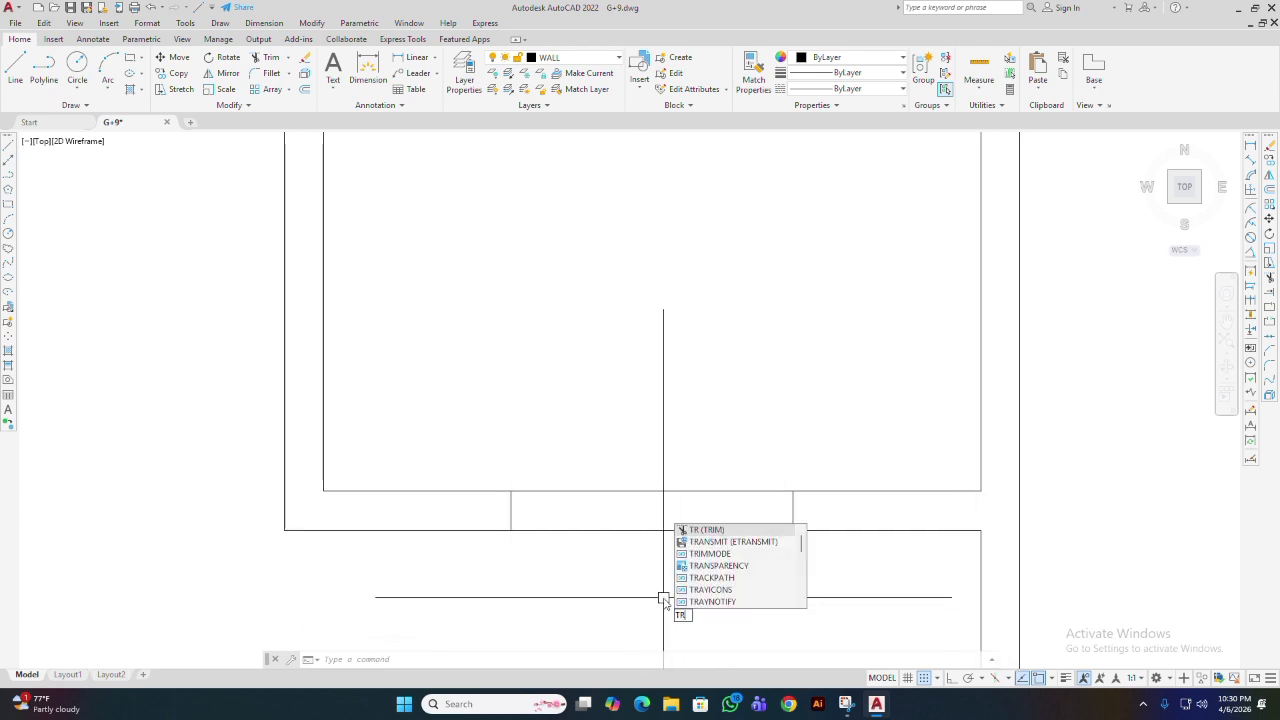
key(Return)
click(661, 490)
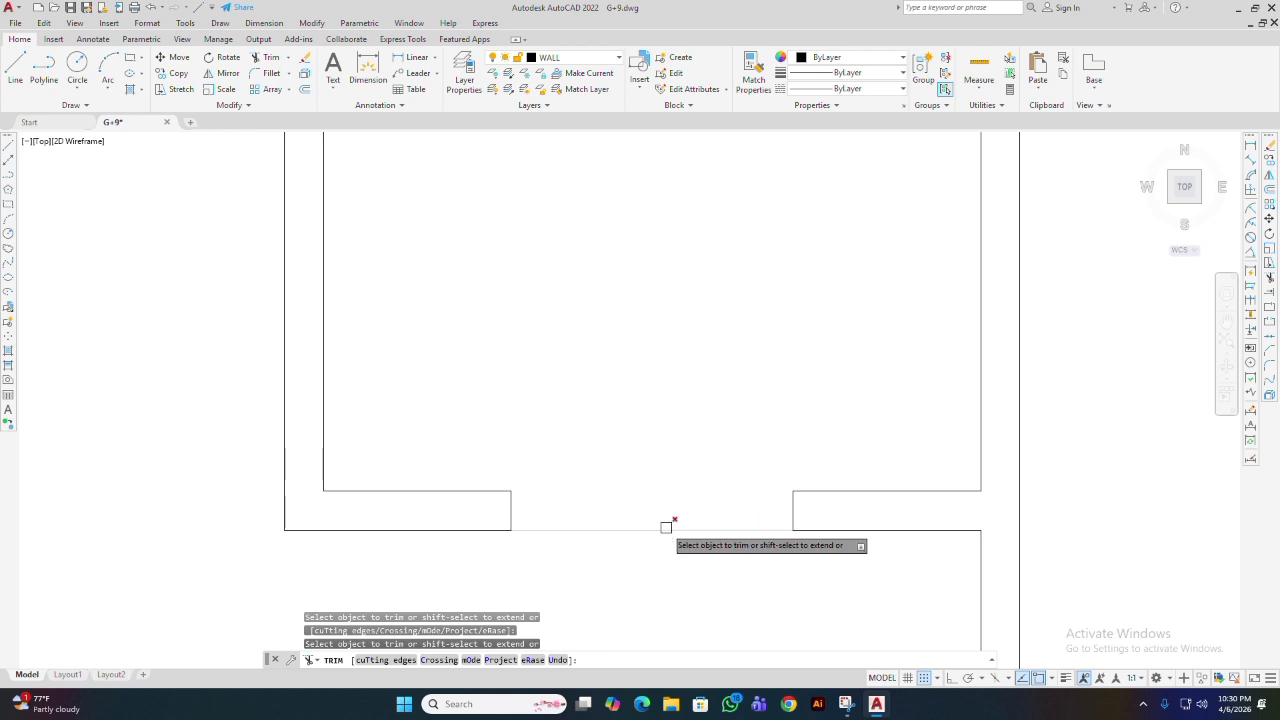
click(666, 529)
scroll(672, 535, down, 6)
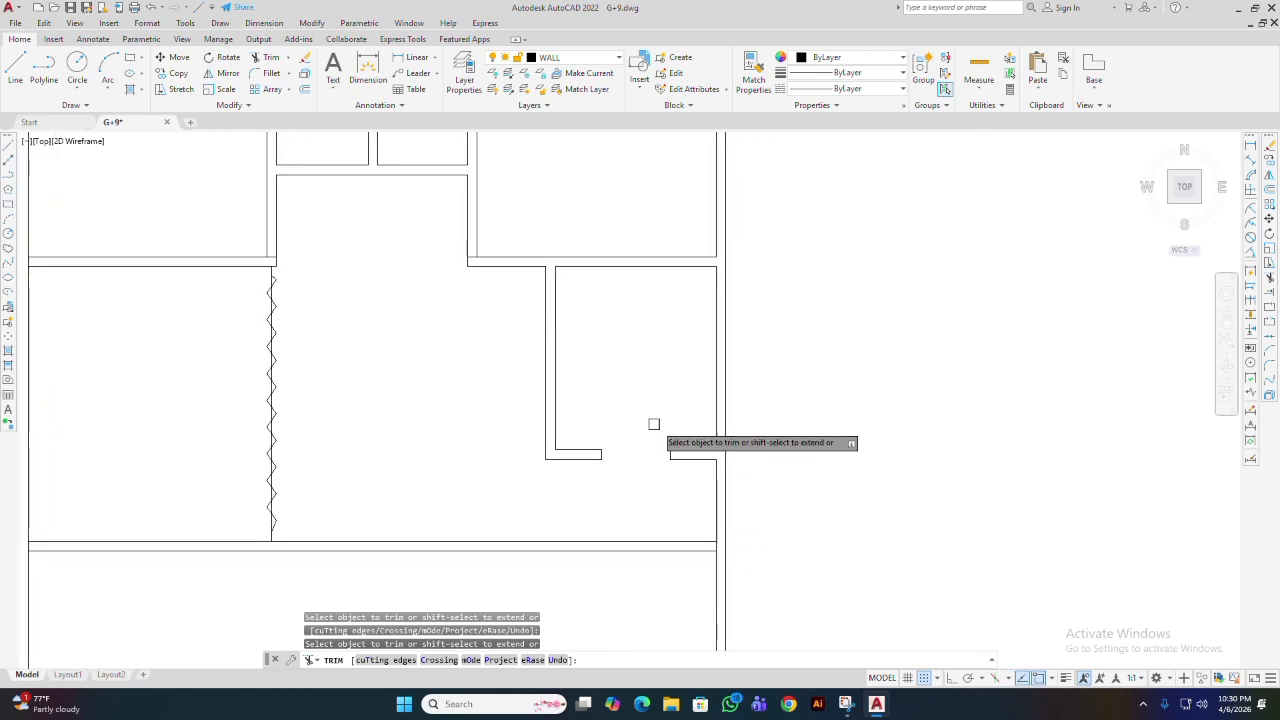
scroll(660, 446, up, 3)
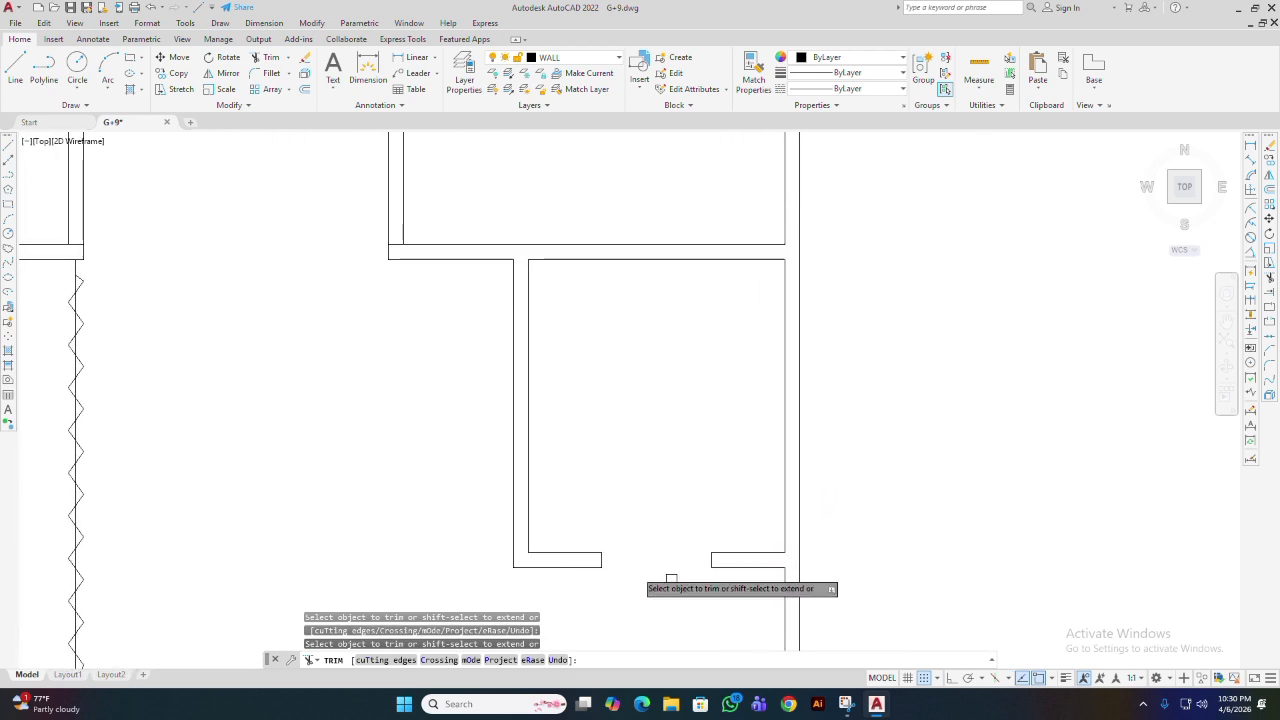
key(Return)
- Examine the lower right room's door opening and the wall layout in the rest of the floor plan
mouse_move(640, 580)
middle_down()
mouse_move(702, 532)
mouse_move(663, 552)
mouse_move(680, 597)
mouse_move(594, 586)
mouse_move(683, 572)
mouse_move(657, 573)
mouse_move(709, 583)
mouse_move(652, 580)
middle_up()
scroll(664, 556, up, 4)
scroll(685, 558, down, 4)
scroll(633, 569, up, 2)
scroll(655, 573, down, 2)
scroll(651, 556, down, 4)
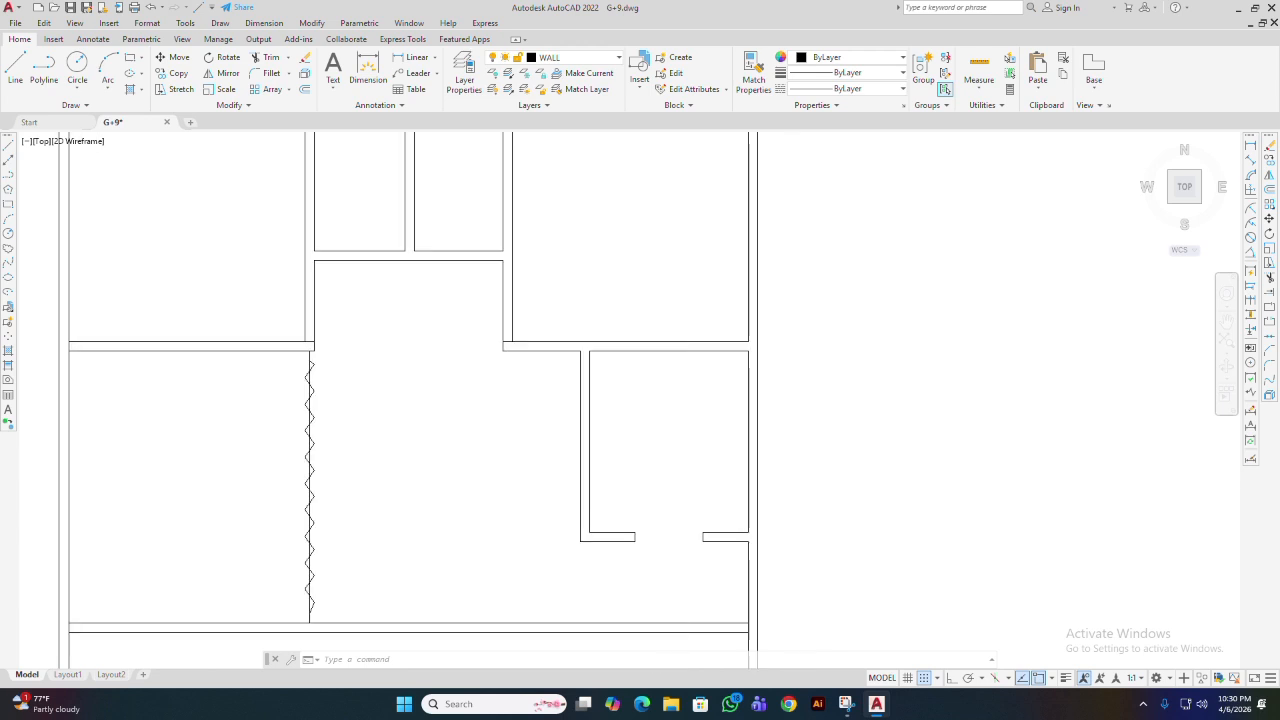
scroll(666, 577, up, 4)
scroll(692, 610, down, 2)
middle_drag(706, 618, 756, 660)
middle_drag(706, 492, 815, 343)
scroll(677, 383, down, 4)
scroll(614, 305, up, 5)
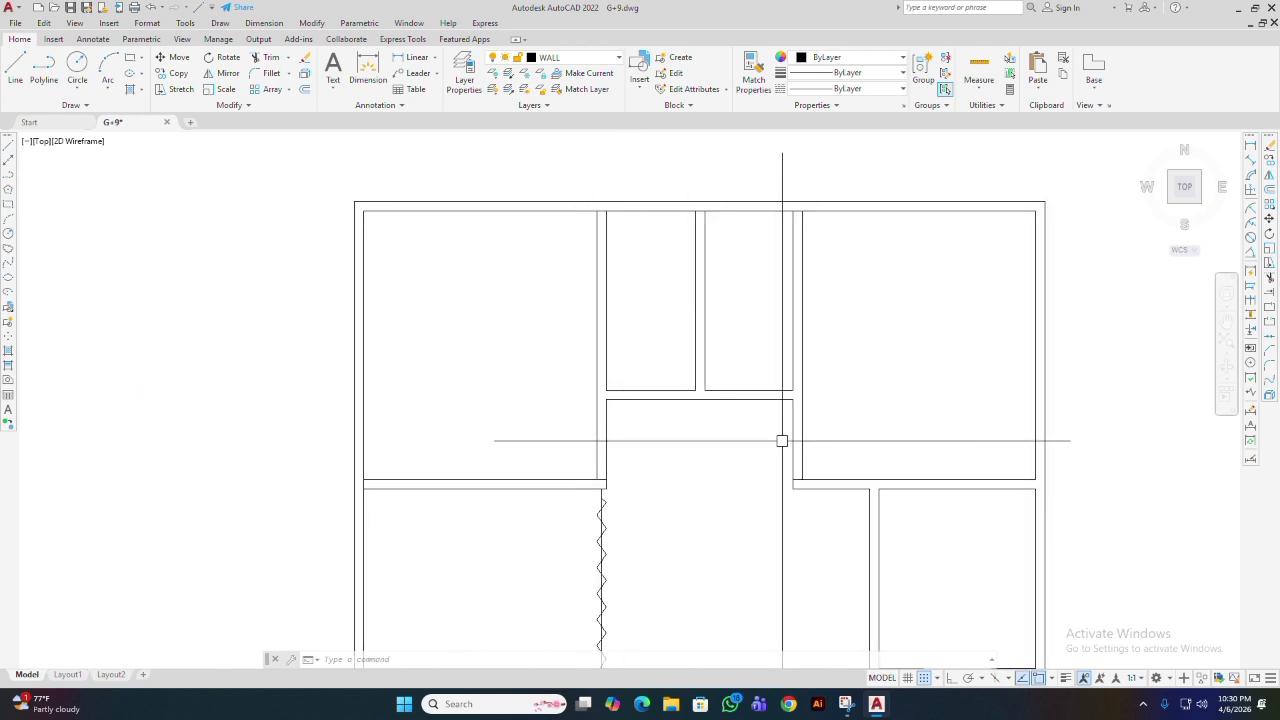
- Draw a short horizontal line across the lower end of the vertical wall above the zigzag partition, joining its two faces
scroll(614, 478, up, 2)
middle_drag(609, 490, 547, 502)
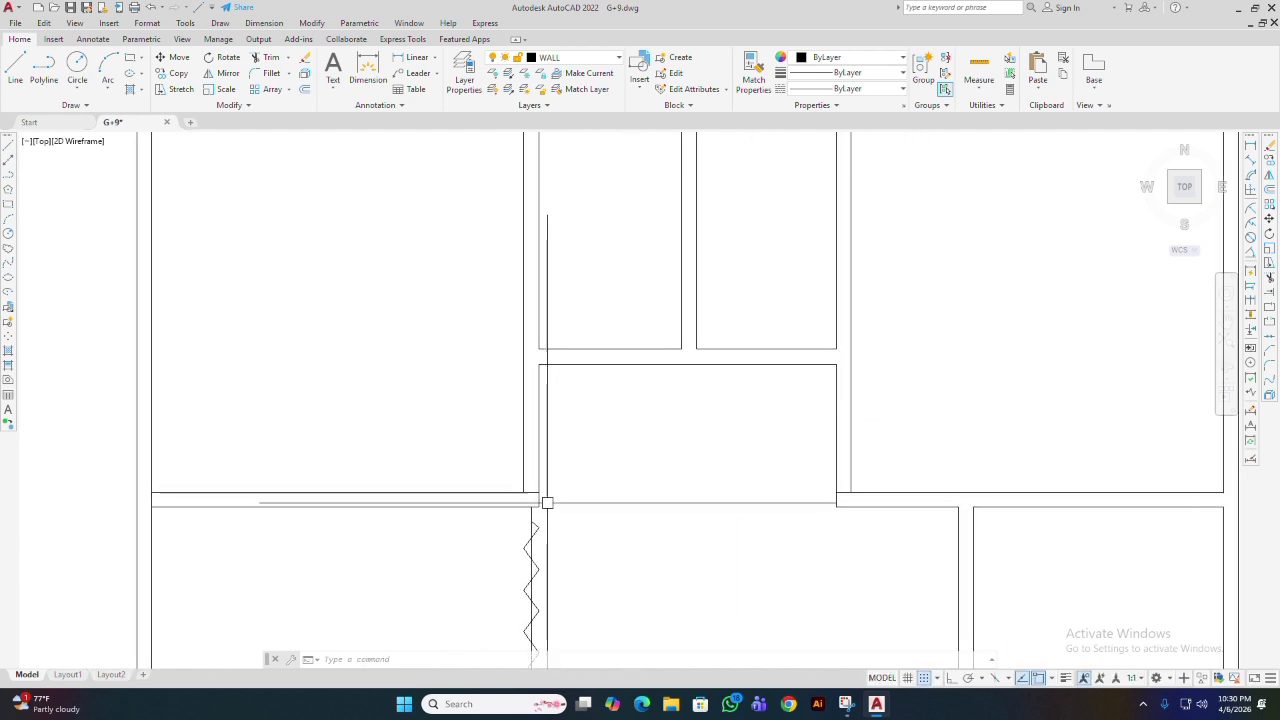
scroll(532, 500, up, 4)
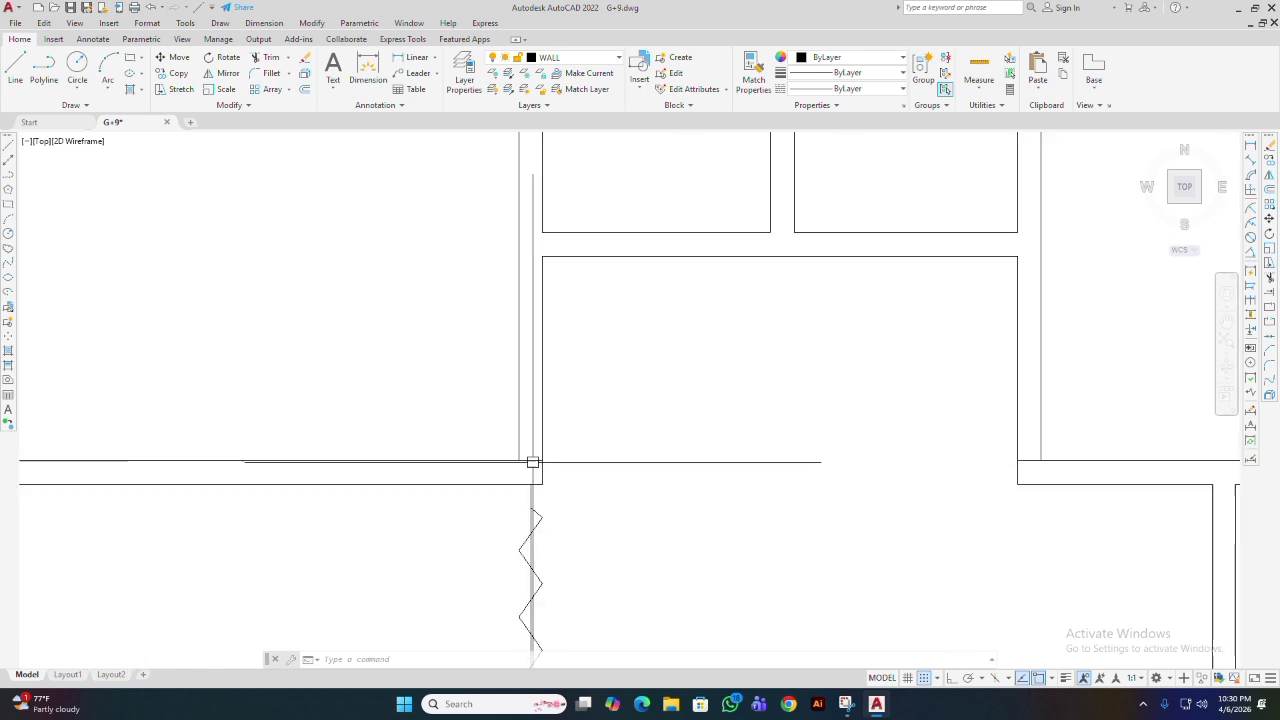
click(528, 462)
key(Escape)
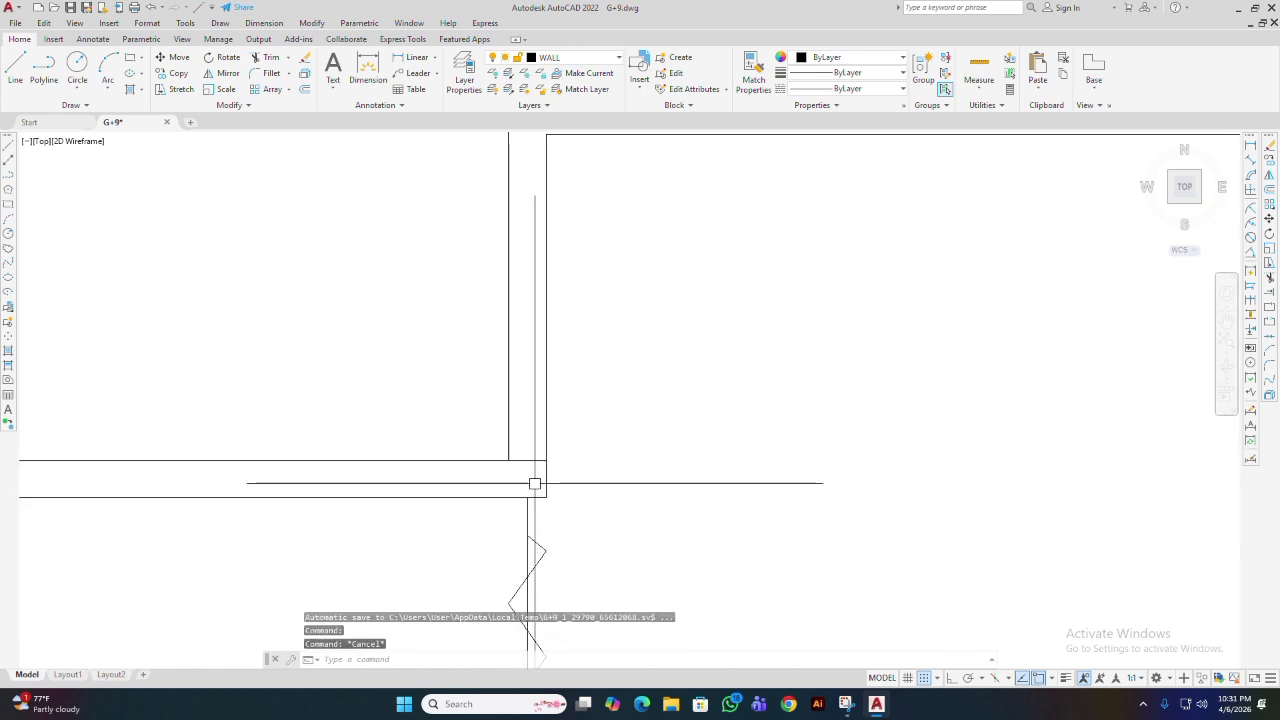
text(l)
key(Return)
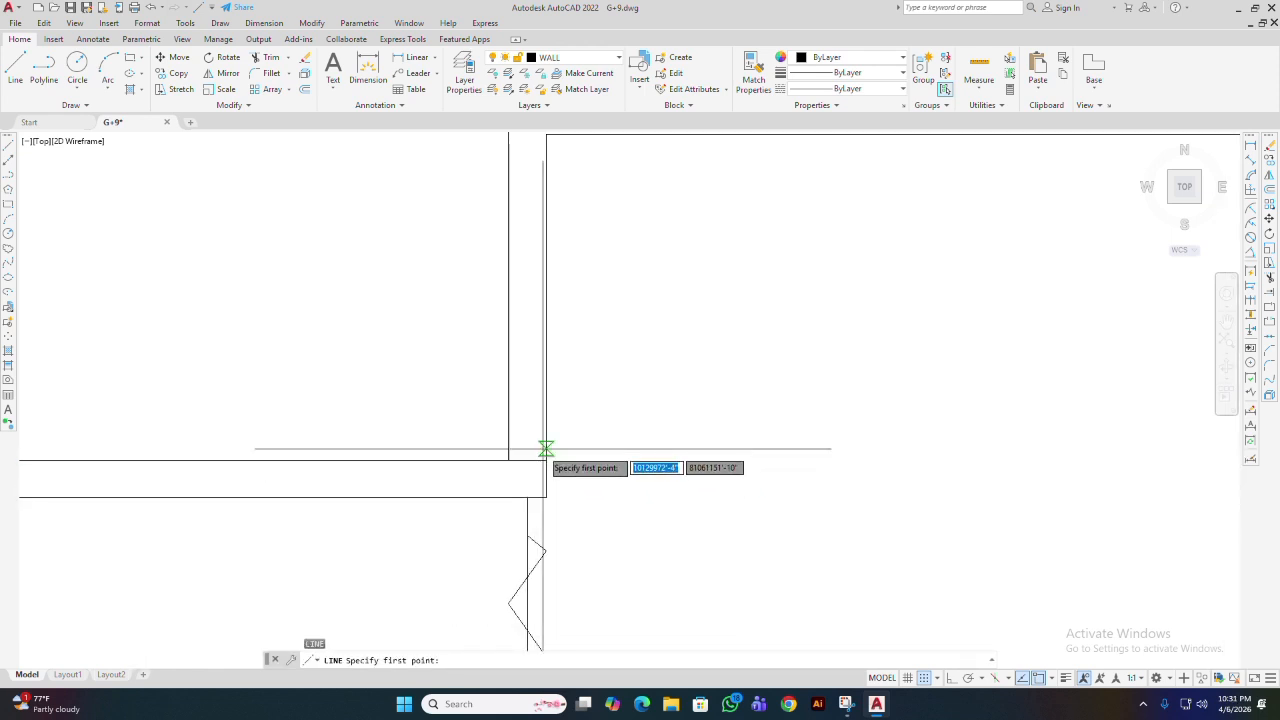
click(508, 460)
key(Return)
- Draw a matching short horizontal line across the lower end of the vertical wall on the central space's opposite side
scroll(634, 490, down, 4)
middle_drag(720, 488, 386, 449)
key(Return)
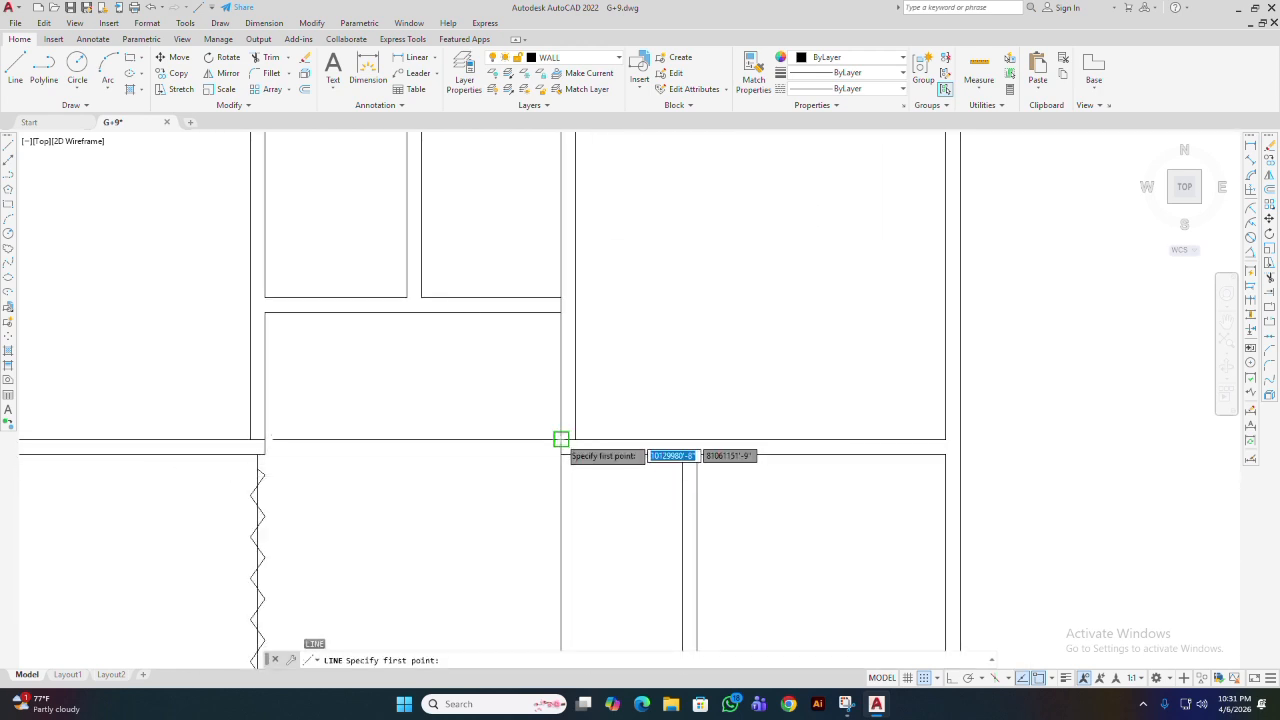
click(561, 439)
click(575, 439)
key(Return)
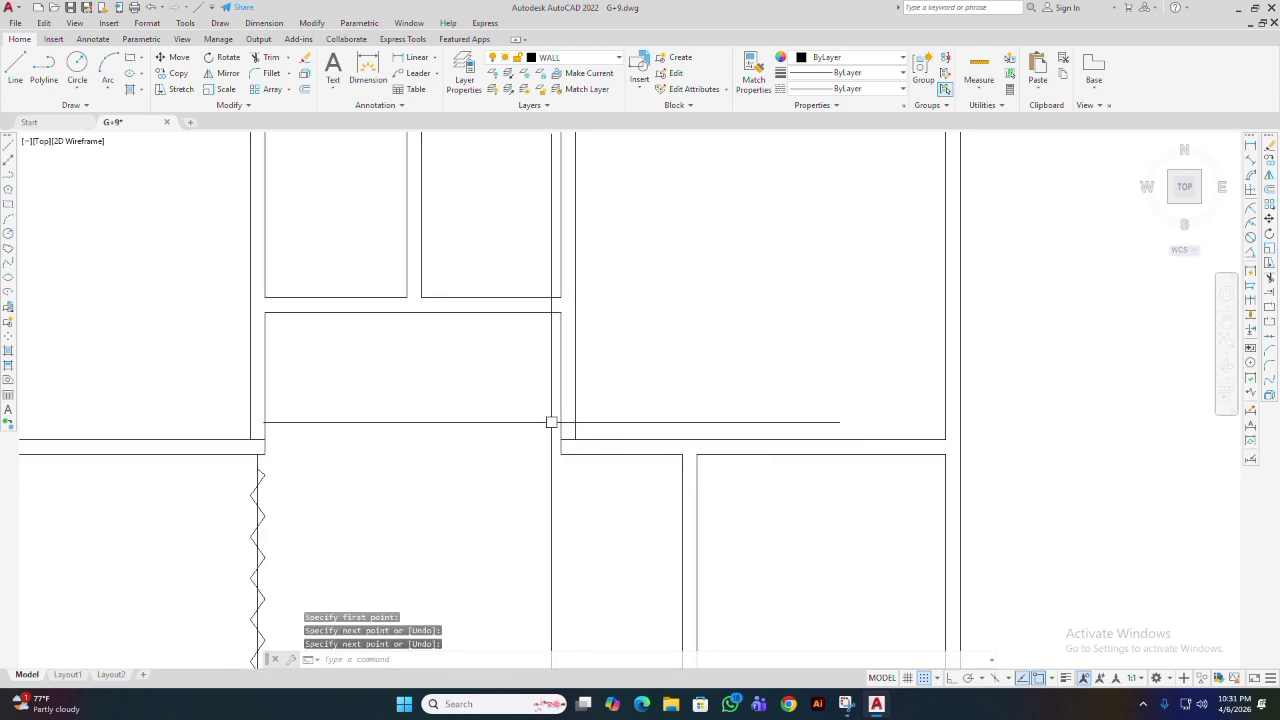
scroll(565, 438, up, 3)
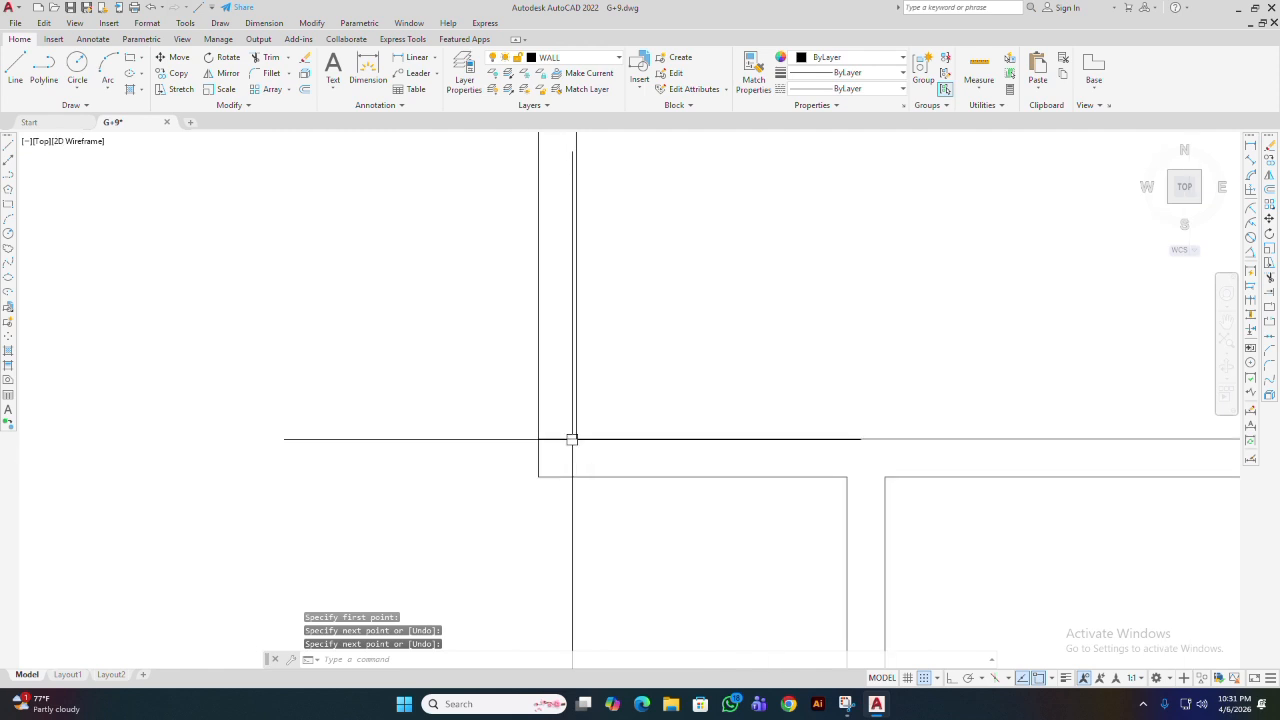
click(559, 440)
key(Escape)
scroll(626, 469, down, 5)
middle_drag(565, 474, 635, 477)
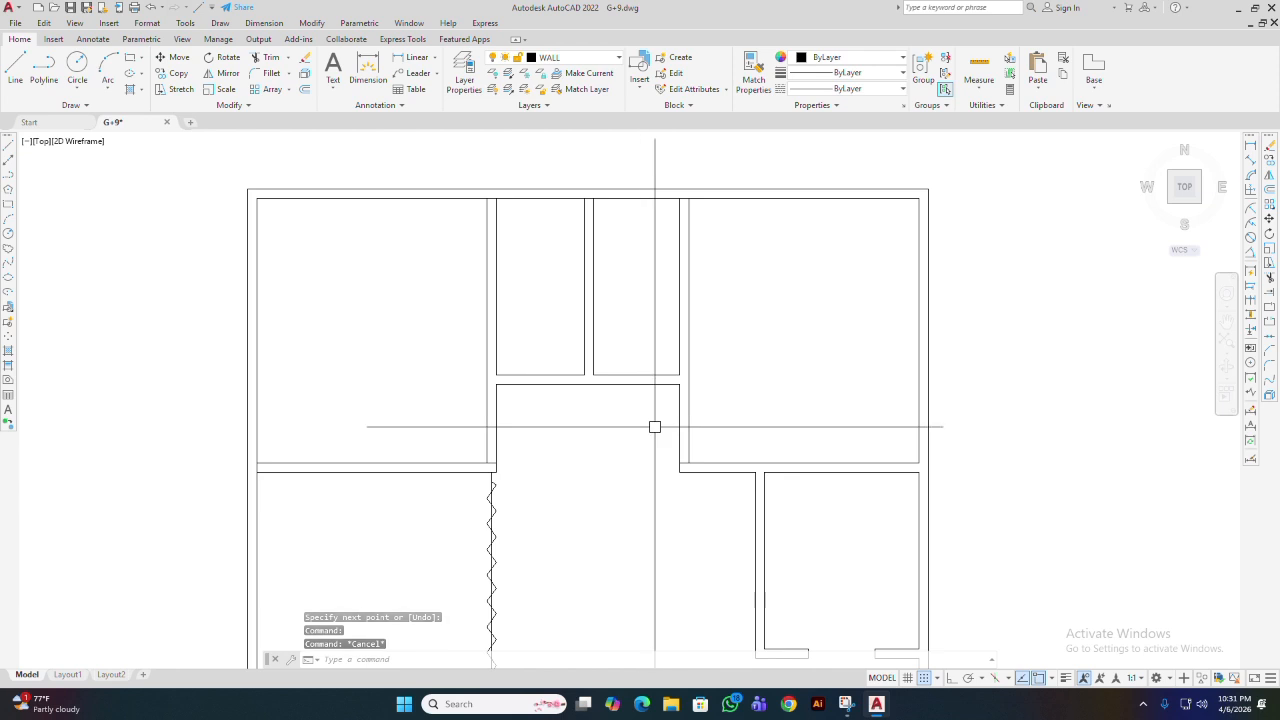
- Offset the short line across the wall end above the zigzag partition upward by 3'6 to mark the door opening
scroll(488, 466, up, 4)
scroll(510, 479, down, 3)
middle_drag(509, 482, 470, 514)
scroll(499, 500, up, 3)
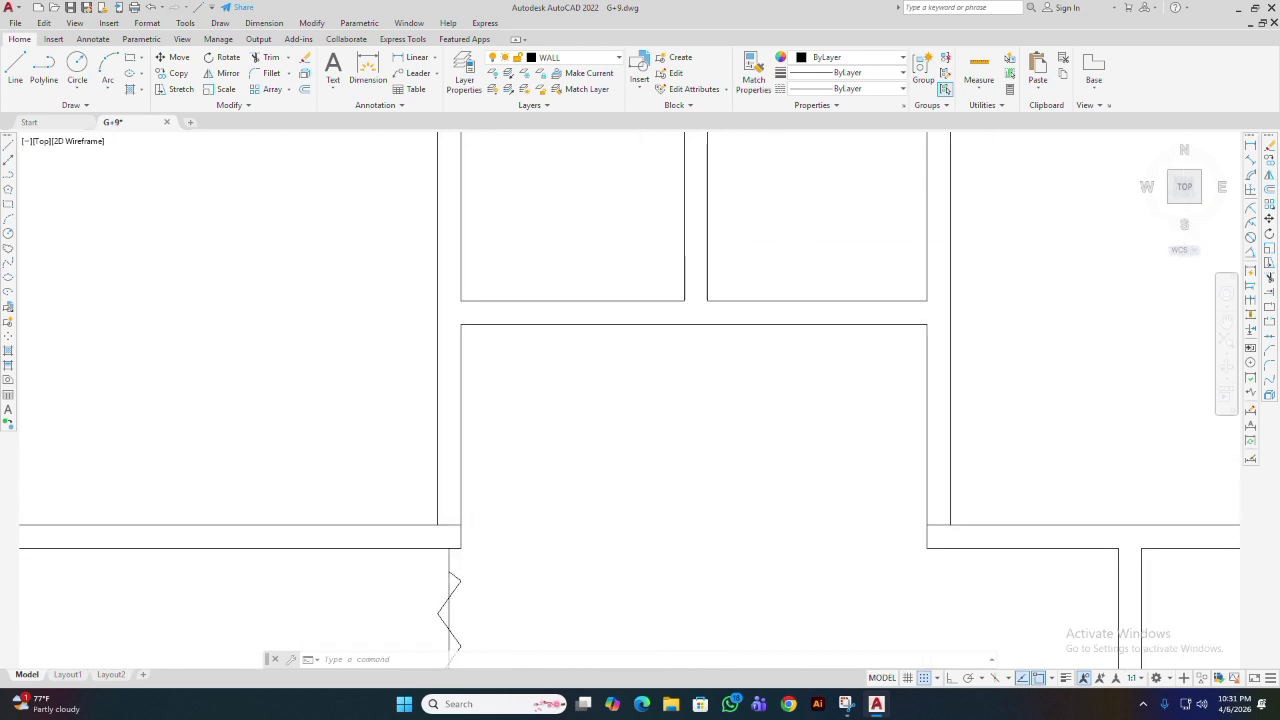
text(o)
key(Return)
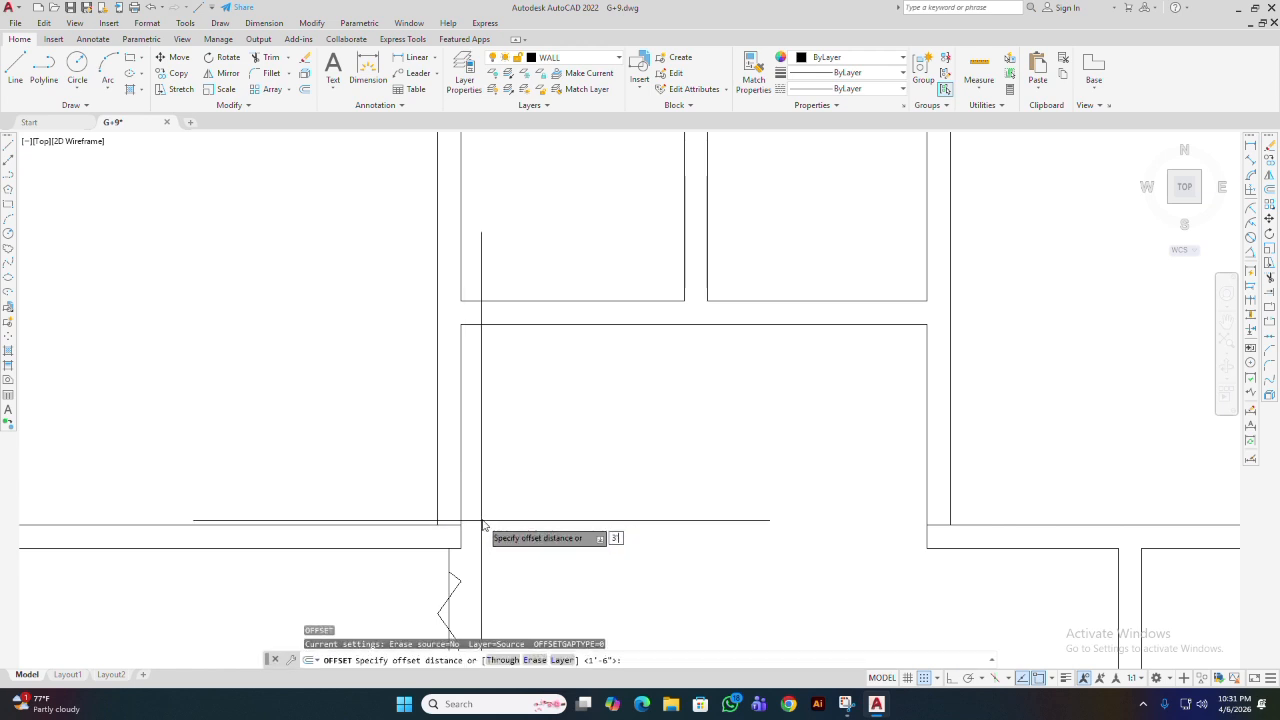
key(Return)
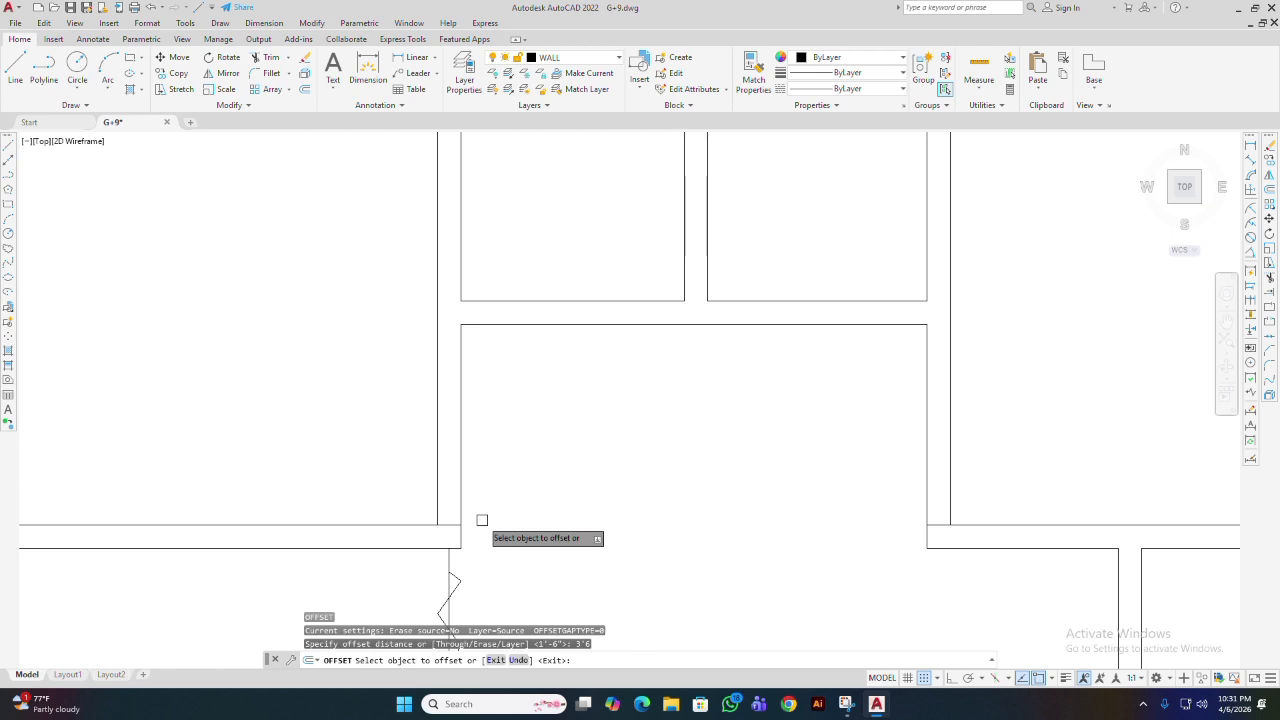
click(449, 522)
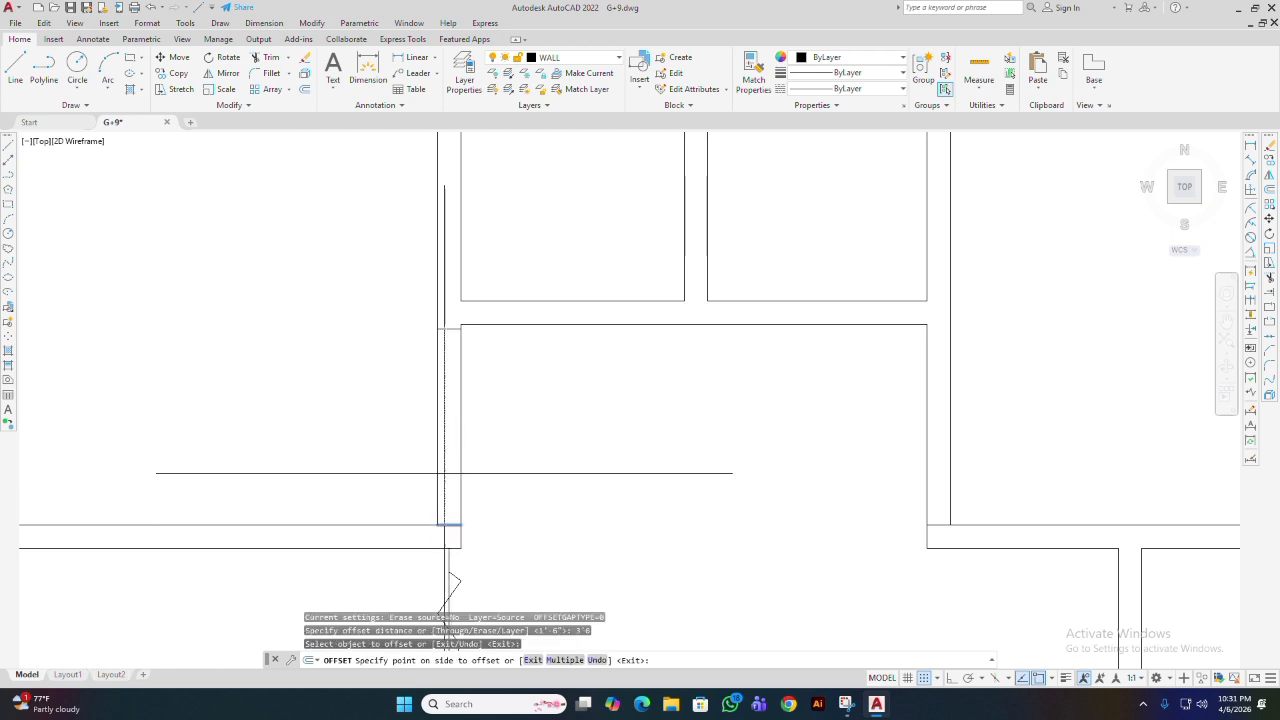
click(445, 474)
- Offset the matching short line at the opposite wall end upward by the same 3'6 distance
middle_drag(449, 480, 537, 502)
scroll(619, 461, down, 2)
mouse_move(617, 462)
middle_down()
mouse_move(603, 500)
mouse_move(621, 562)
mouse_move(549, 534)
mouse_move(534, 612)
middle_up()
scroll(606, 494, up, 1)
scroll(617, 545, down, 1)
scroll(540, 537, up, 2)
scroll(536, 603, down, 2)
mouse_move(545, 460)
middle_down()
mouse_move(545, 484)
mouse_move(534, 451)
middle_up()
scroll(531, 540, up, 1)
mouse_move(531, 540)
middle_down()
mouse_move(529, 523)
mouse_move(506, 529)
mouse_move(508, 541)
middle_up()
scroll(494, 490, up, 2)
middle_drag(494, 490, 527, 405)
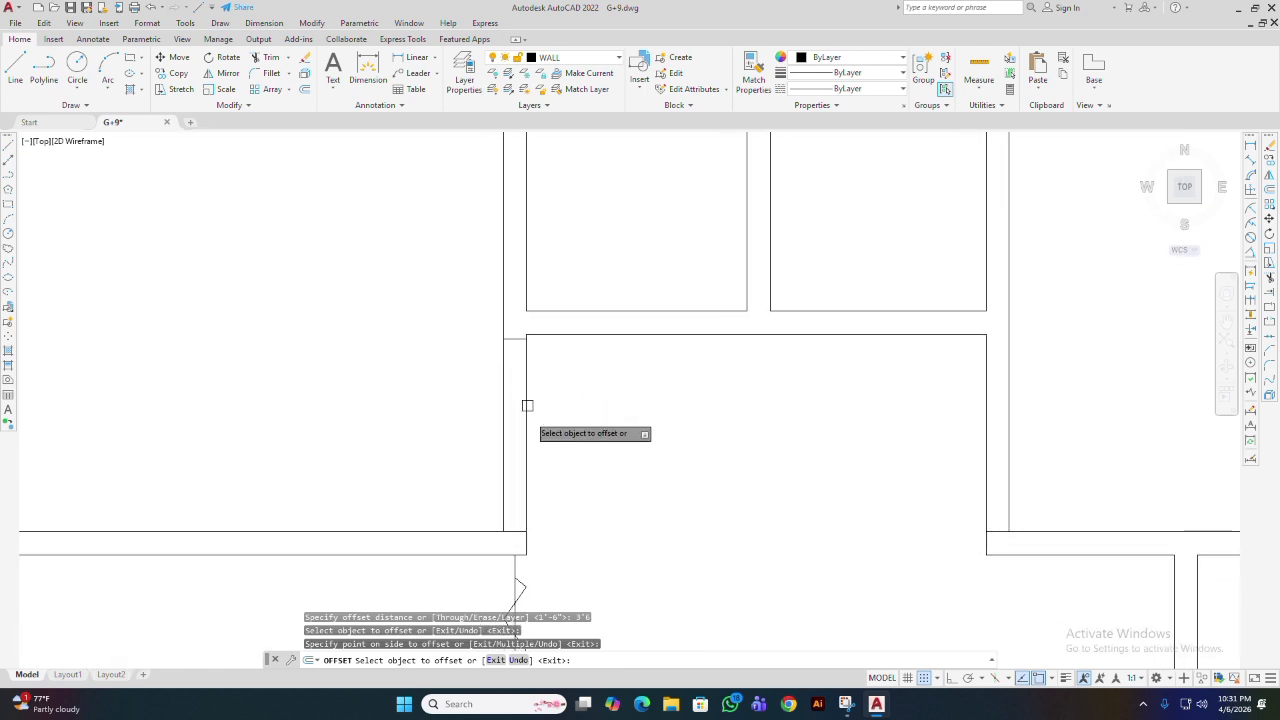
scroll(840, 540, up, 2)
middle_drag(840, 540, 624, 526)
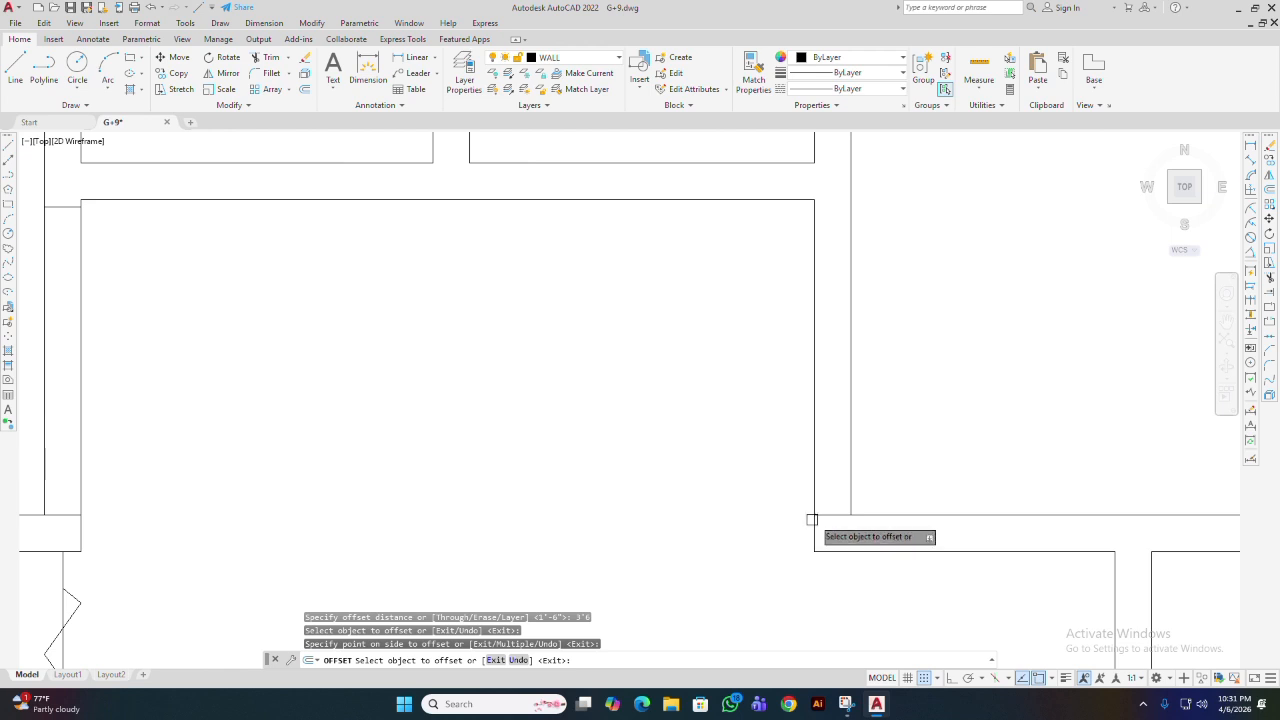
click(816, 405)
click(829, 406)
scroll(877, 414, down, 2)
middle_drag(494, 497, 570, 548)
key(Return)
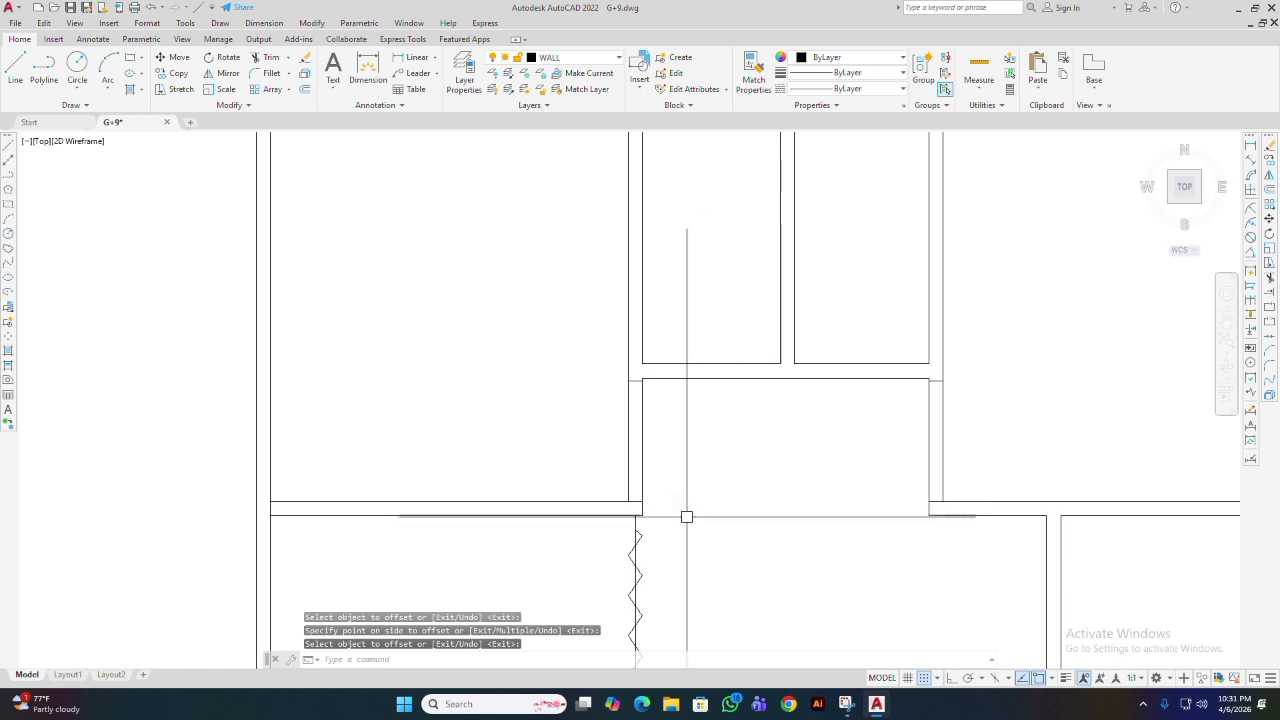
- Trim the vertical wall lines between the offset and lower wall-end lines on both sides of the central space to open the two doorways
text(tr)
key(Return)
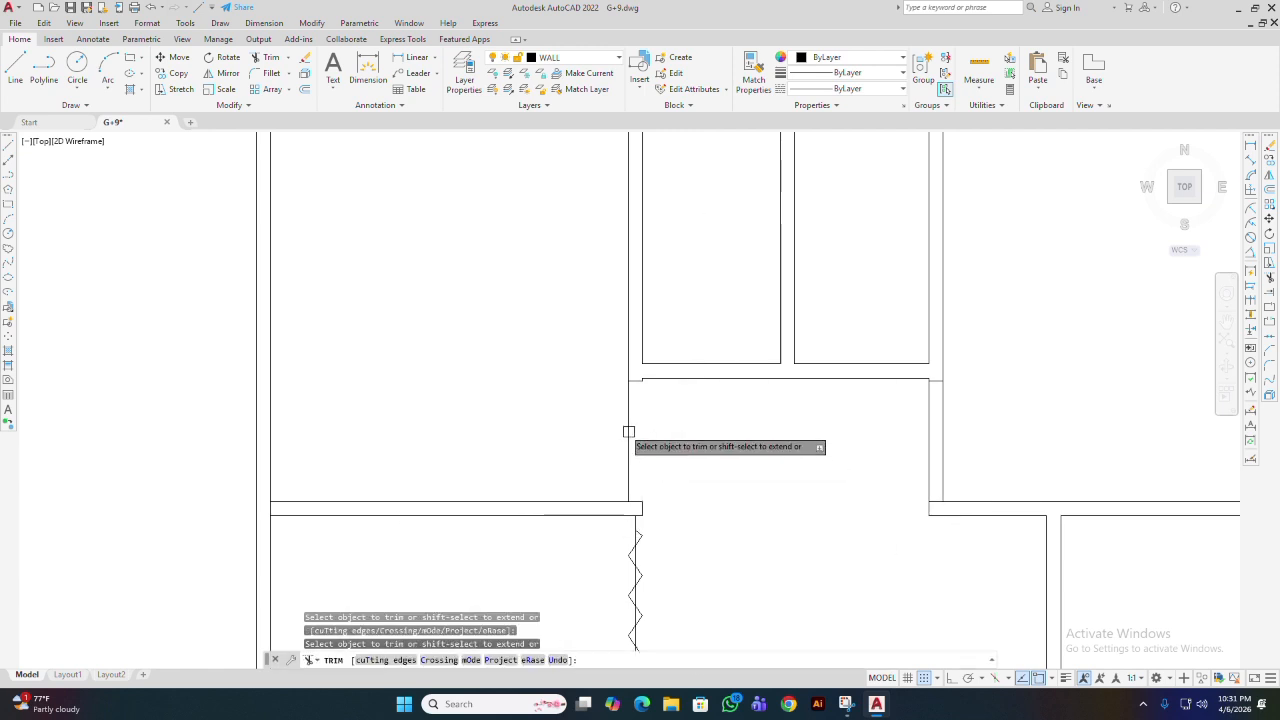
click(627, 428)
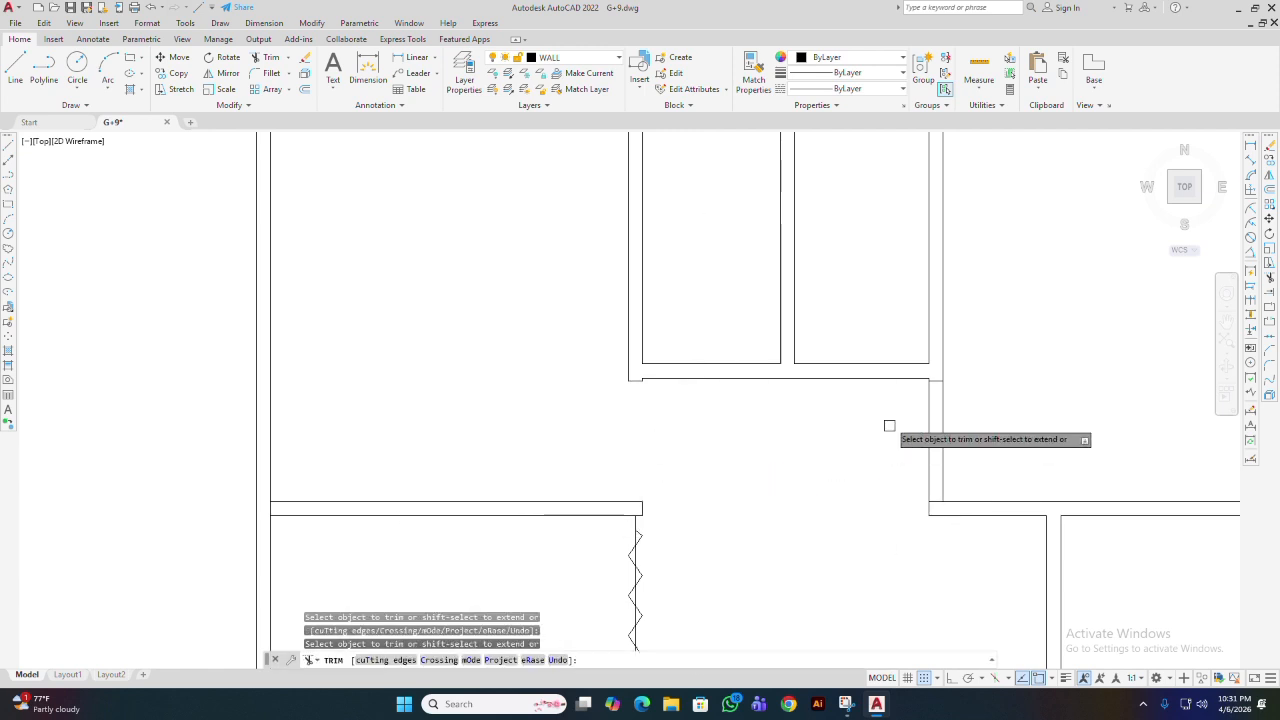
click(946, 435)
scroll(900, 490, down, 3)
scroll(676, 492, up, 2)
scroll(665, 510, up, 4)
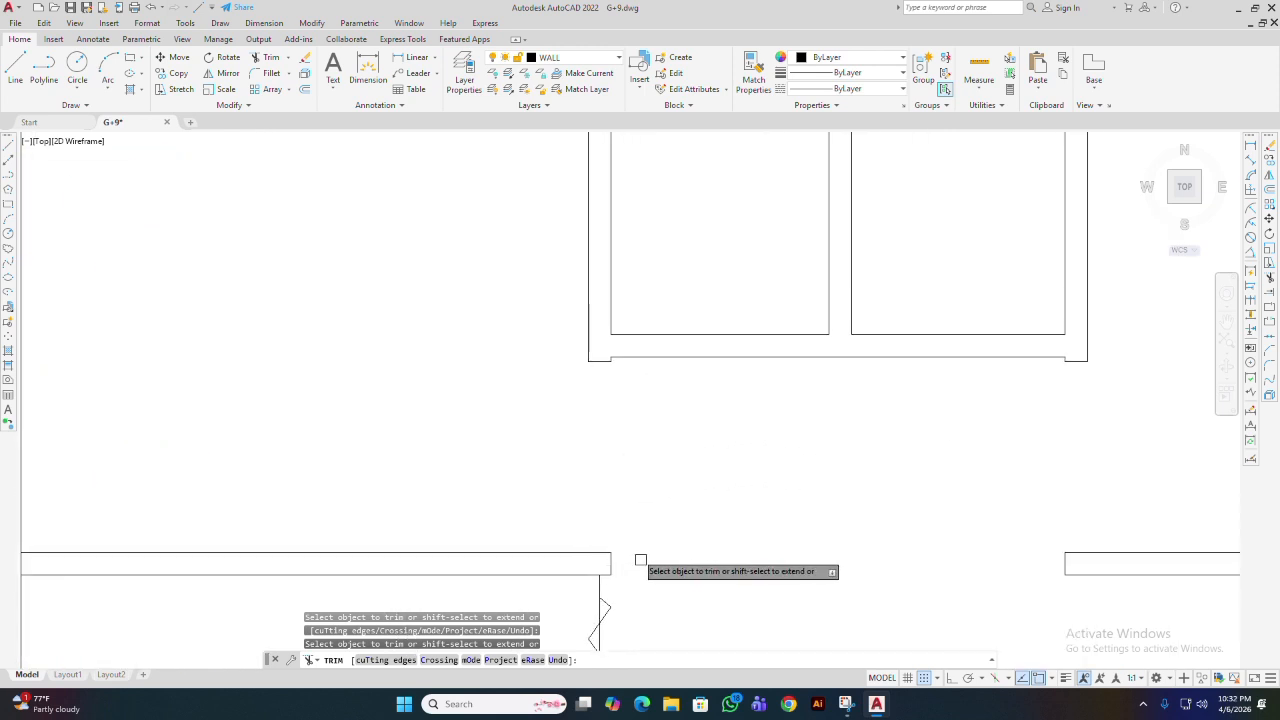
middle_drag(623, 503, 561, 496)
key(Return)
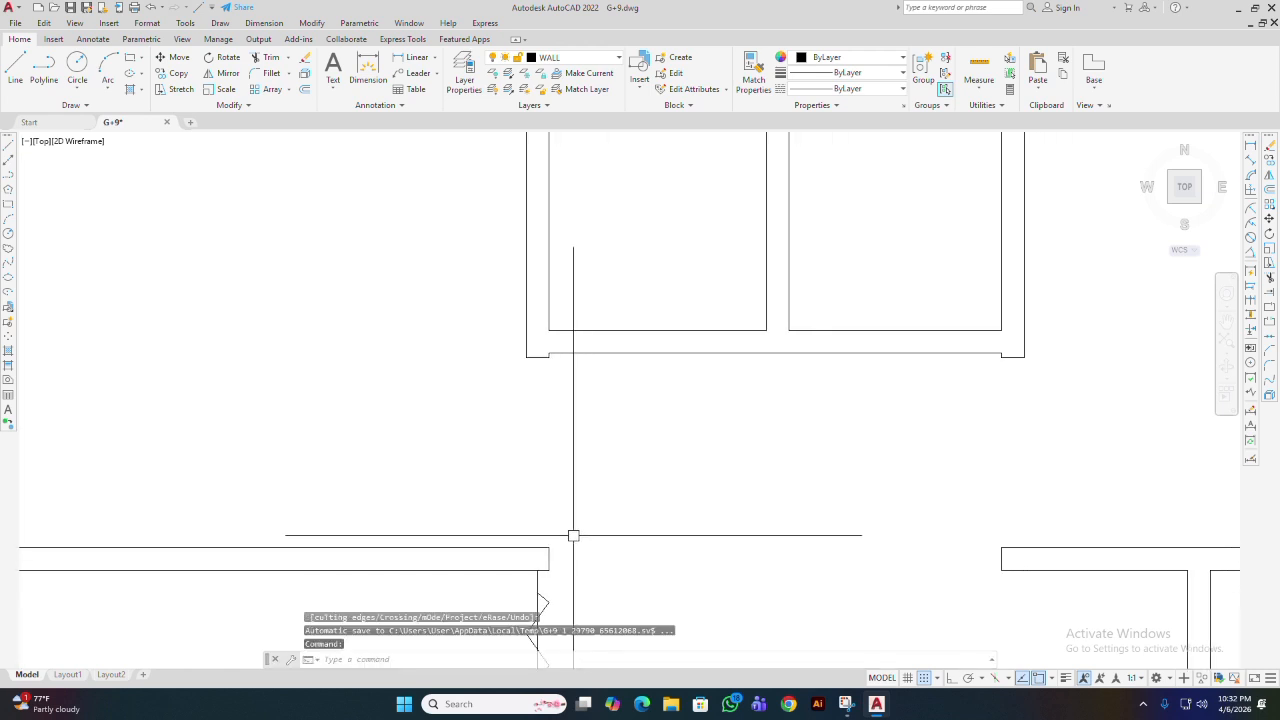
- Examine the two new doorways and compare the wall layout with the furnished reference plan beside it
scroll(540, 526, down, 2)
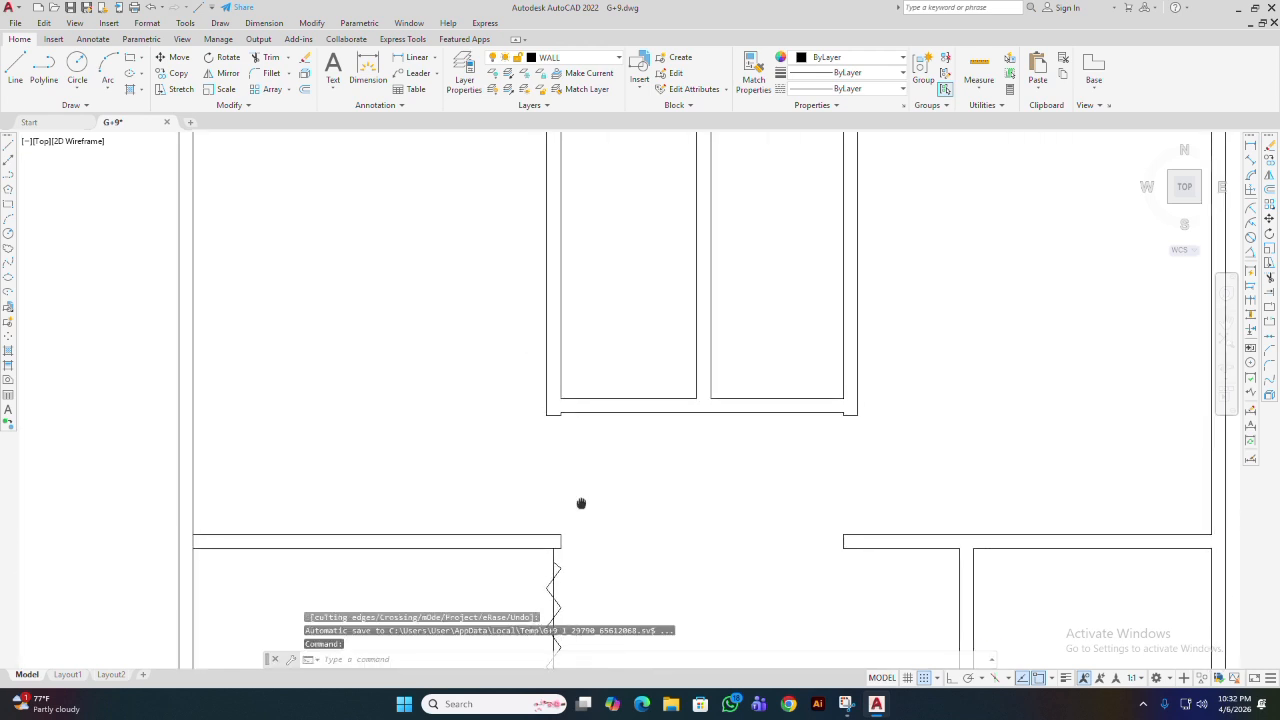
middle_drag(581, 503, 574, 518)
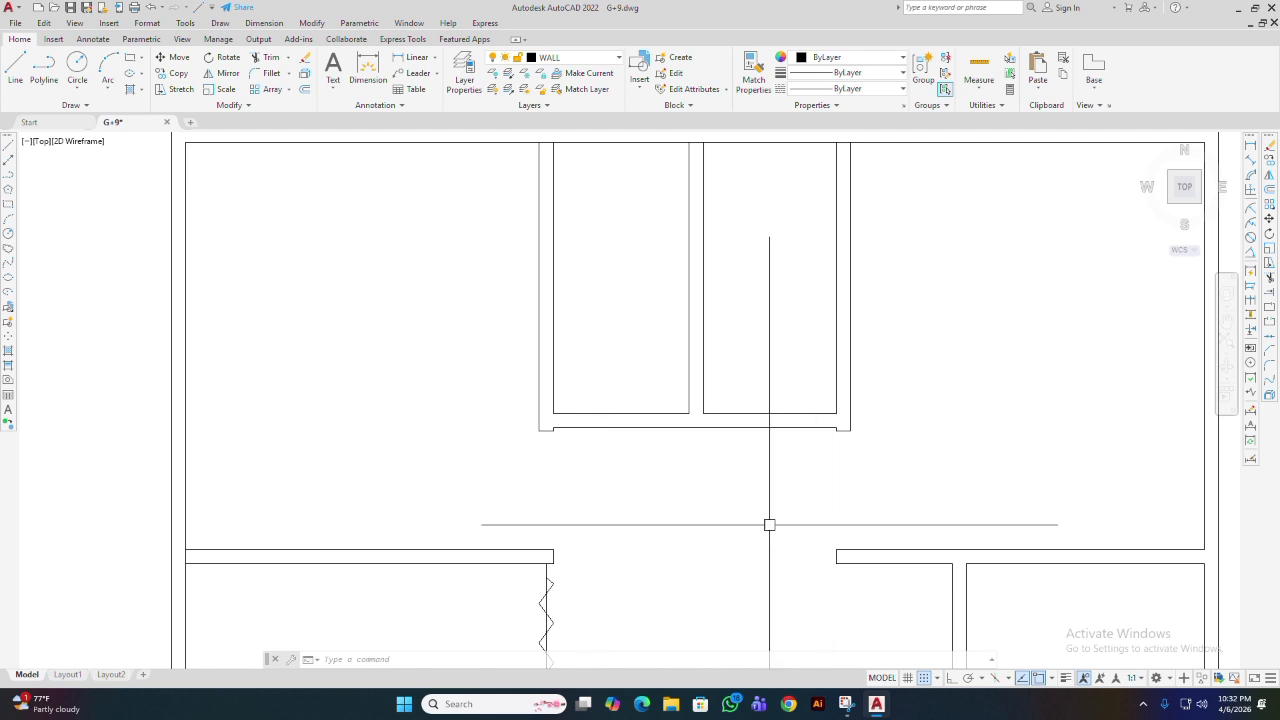
scroll(663, 503, down, 4)
middle_drag(663, 503, 680, 513)
scroll(680, 513, up, 5)
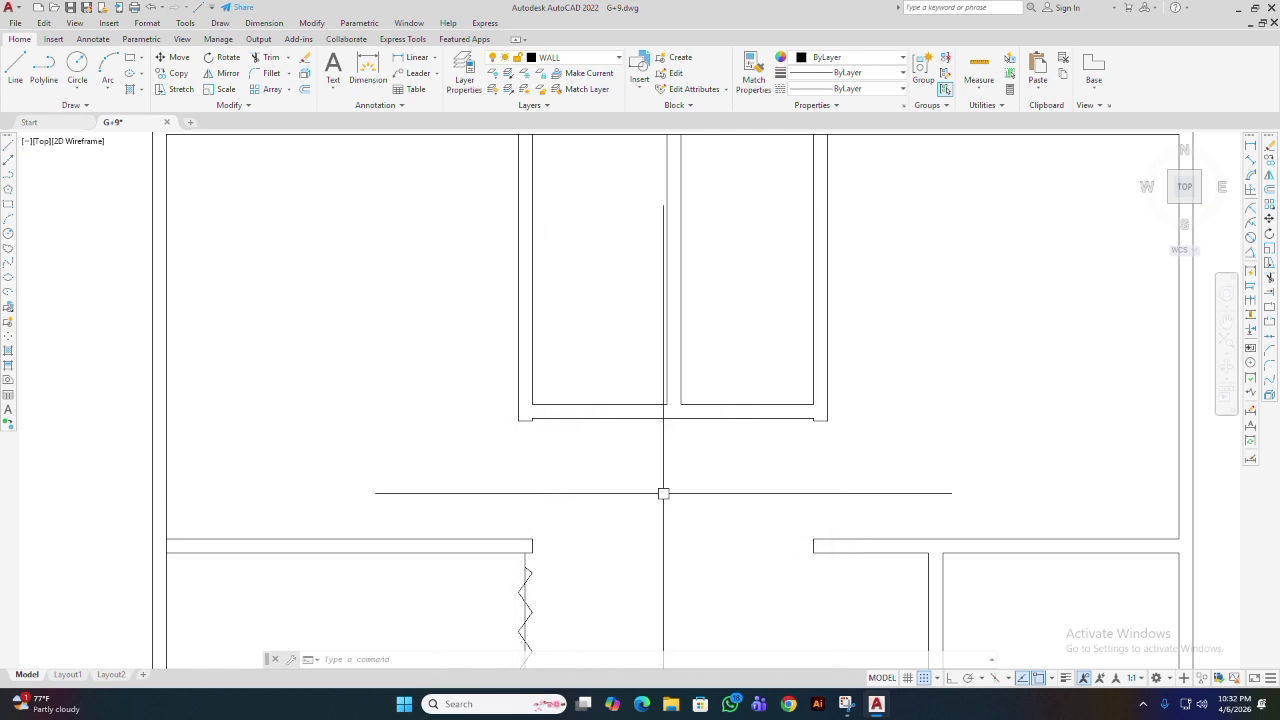
scroll(560, 537, up, 2)
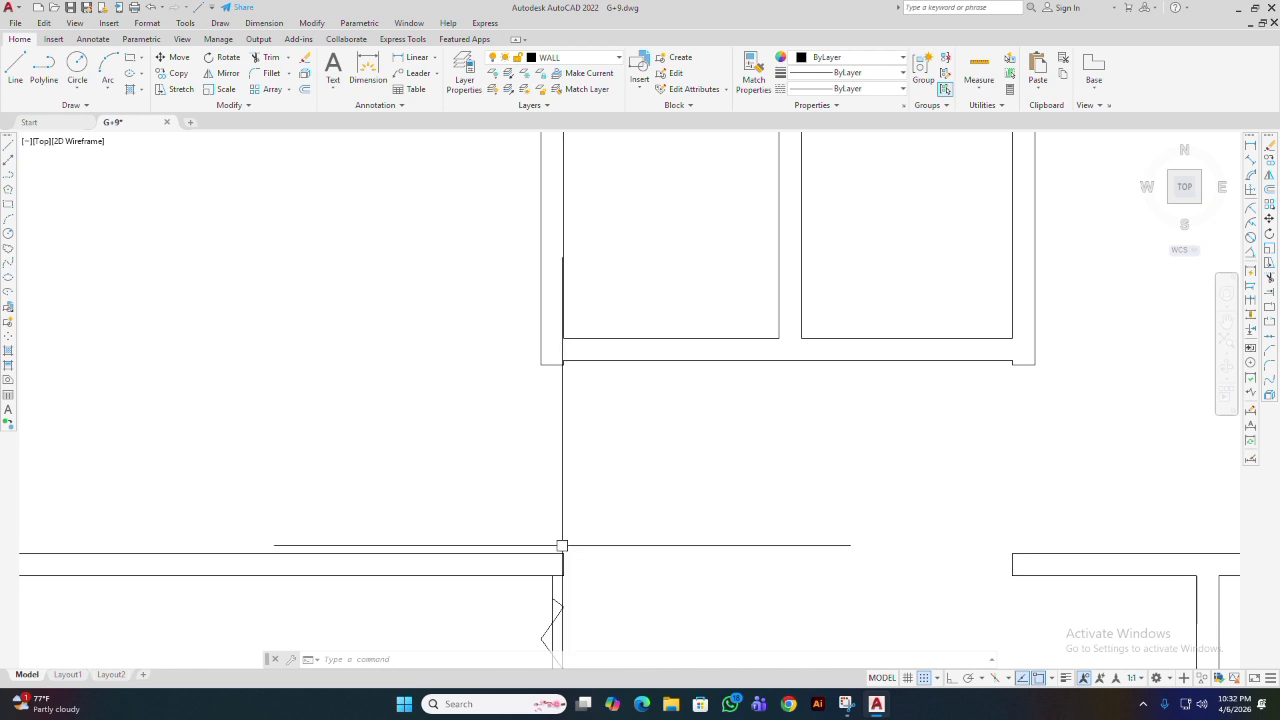
scroll(570, 553, down, 2)
scroll(570, 553, up, 2)
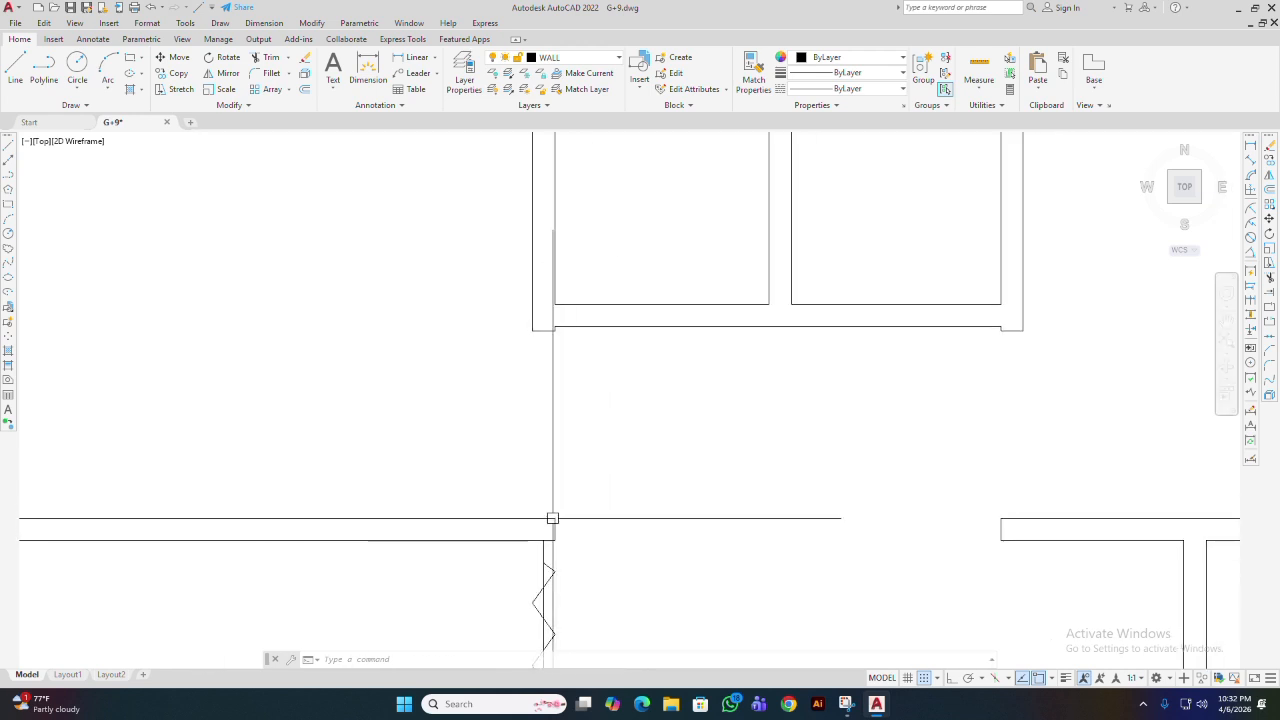
scroll(596, 492, down, 1)
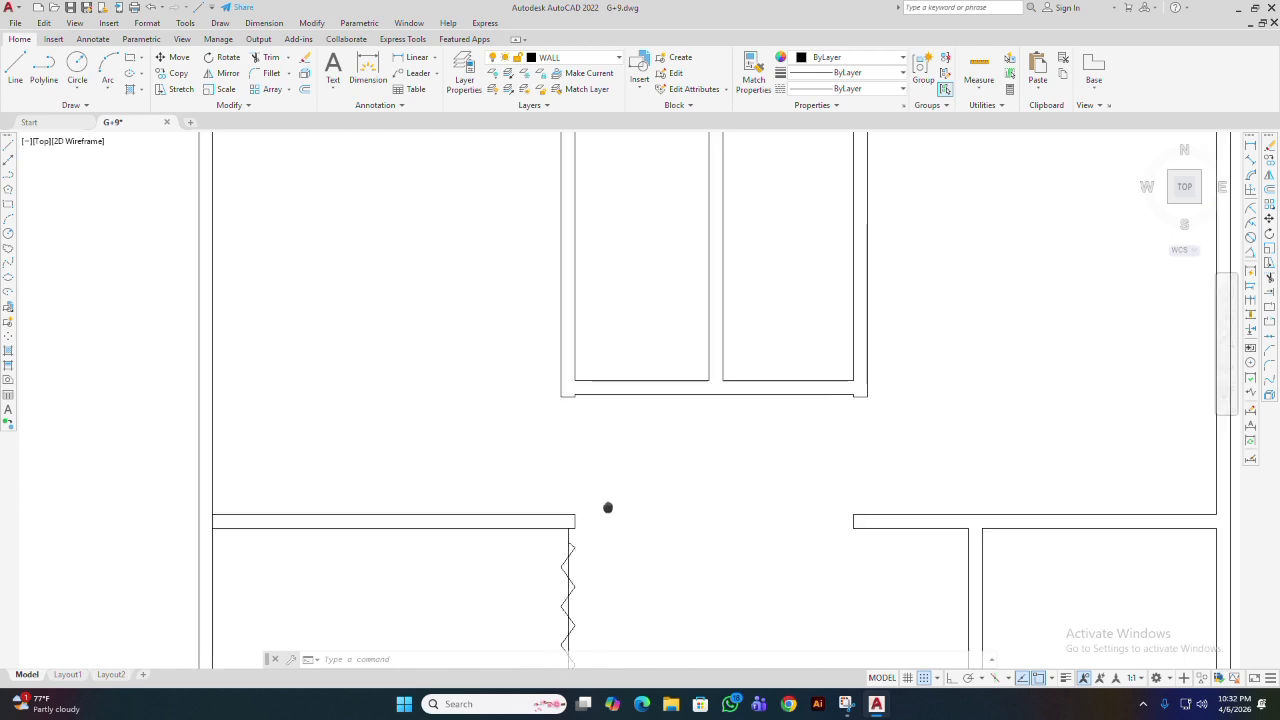
scroll(626, 503, down, 3)
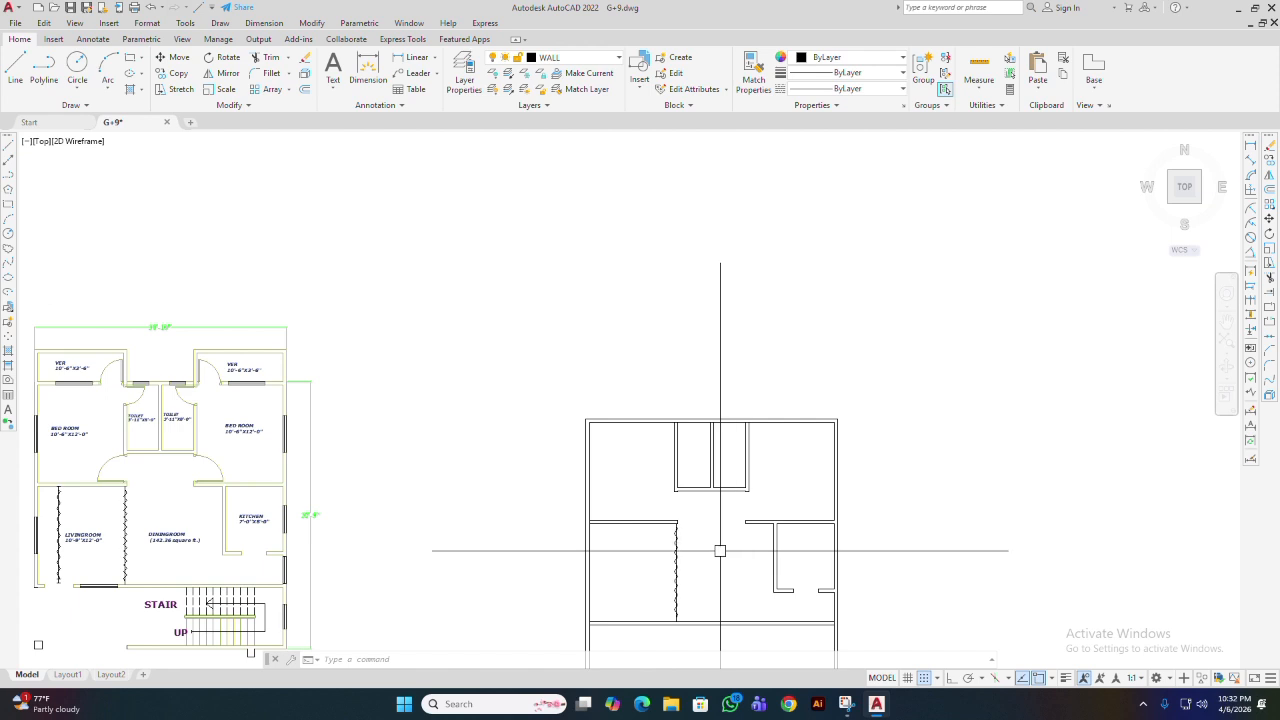
- Draw a stepped door-frame polyline from the upper corner of the left wall end with Ortho on: 3" up, 3" left, 1" down, 2" left, 2" down
scroll(660, 563, up, 2)
scroll(707, 463, up, 2)
middle_drag(707, 463, 629, 548)
text(l)
key(Return)
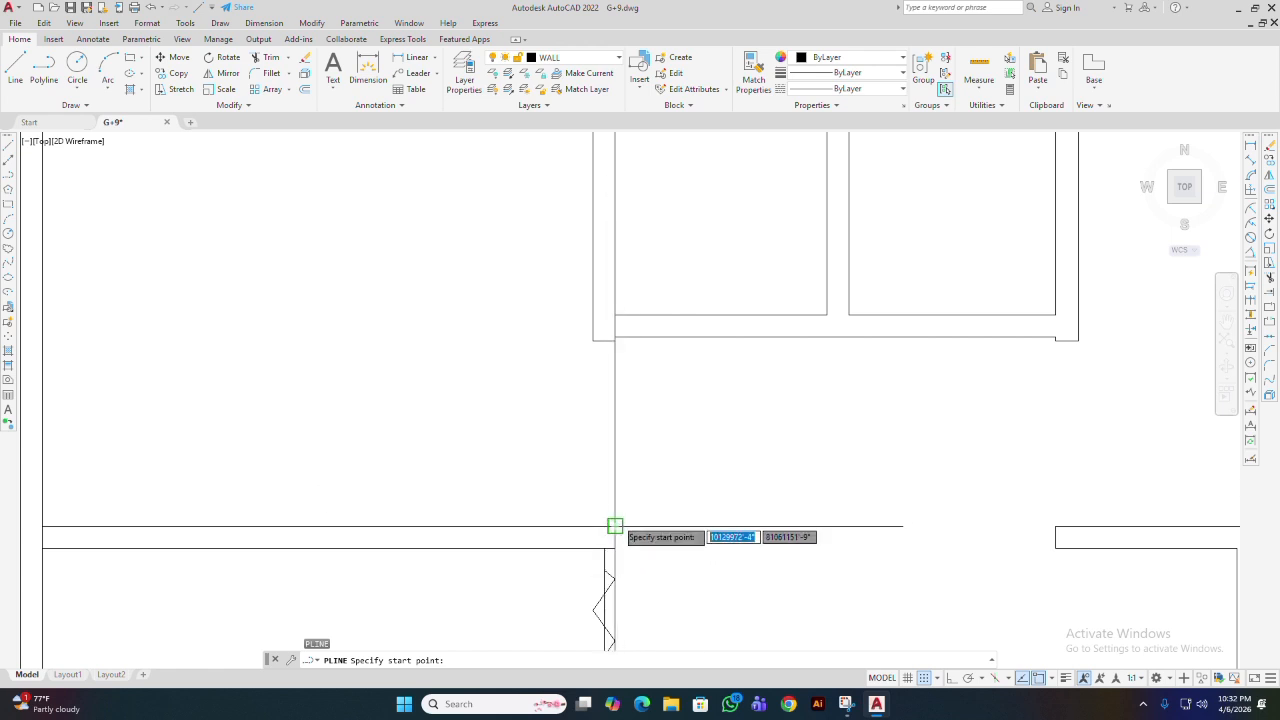
middle_drag(615, 525, 646, 531)
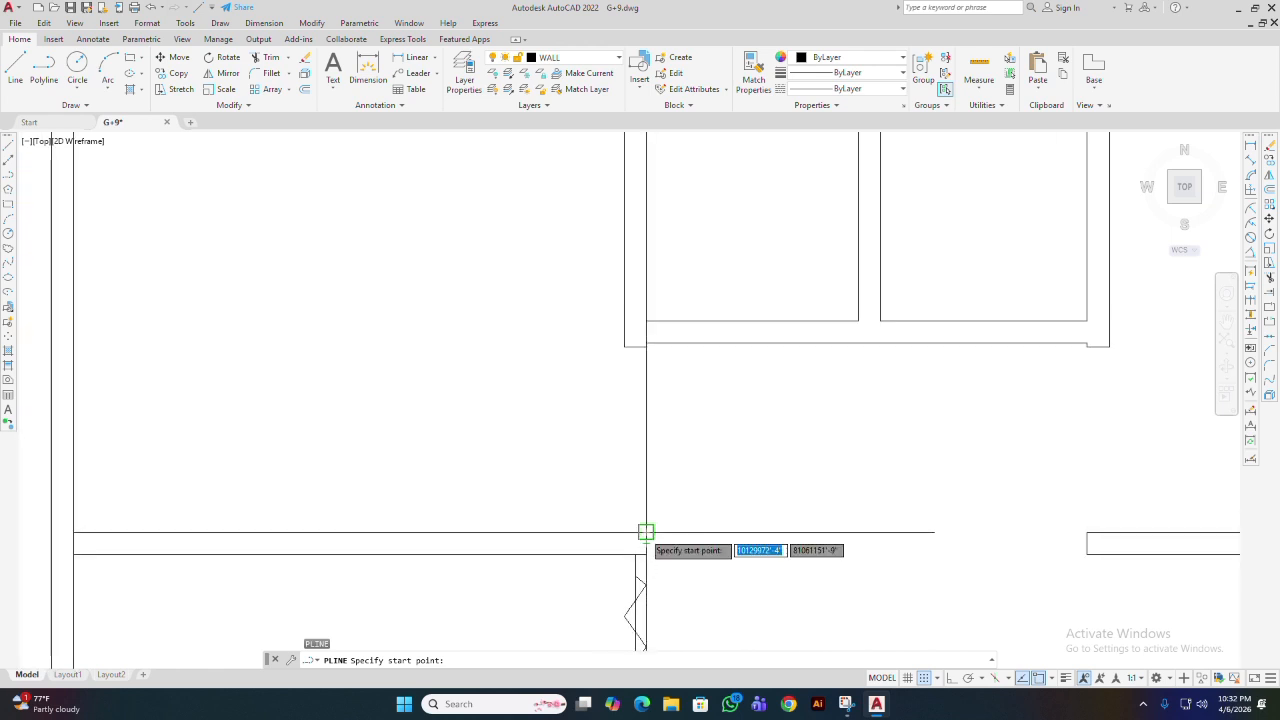
click(646, 531)
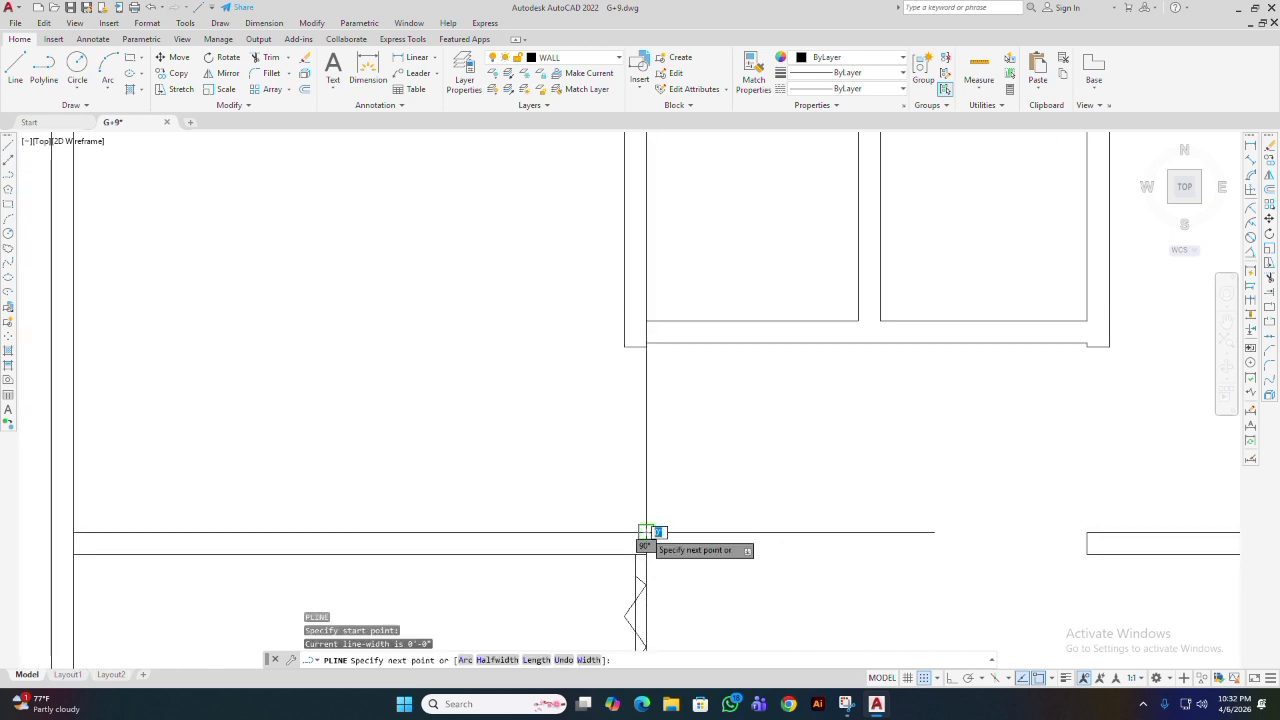
middle_drag(650, 510, 639, 490)
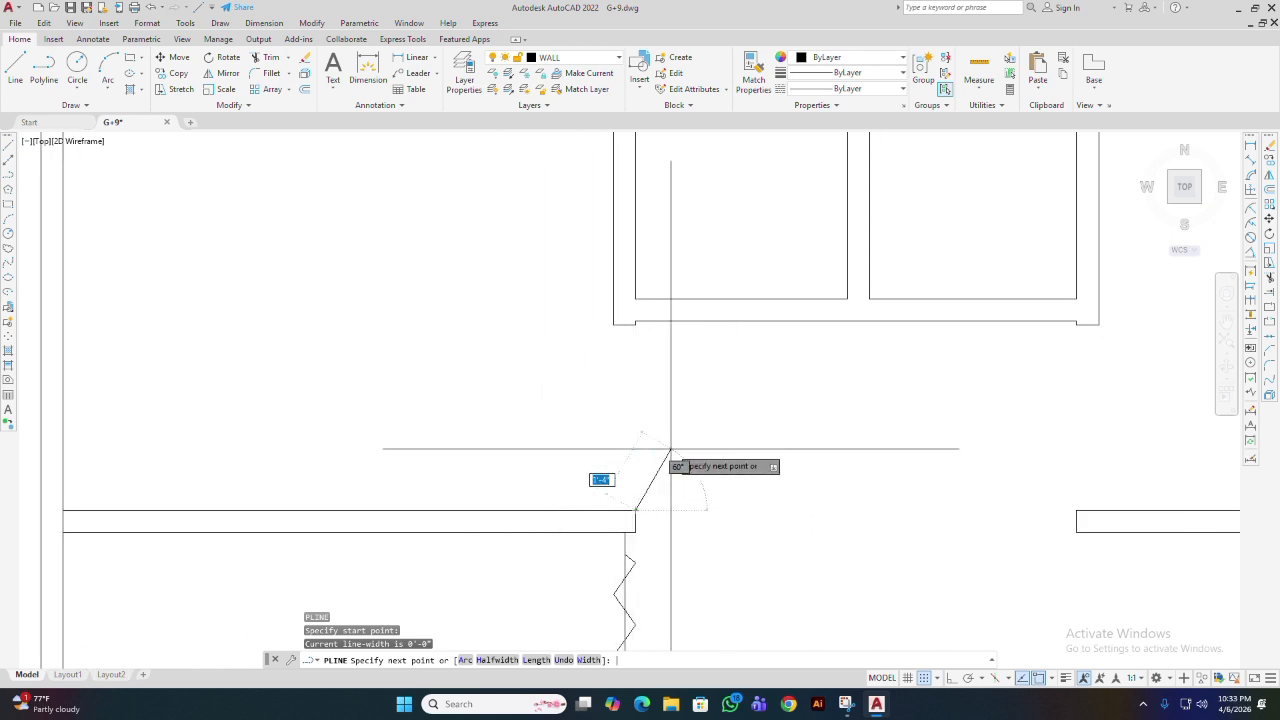
scroll(632, 515, up, 4)
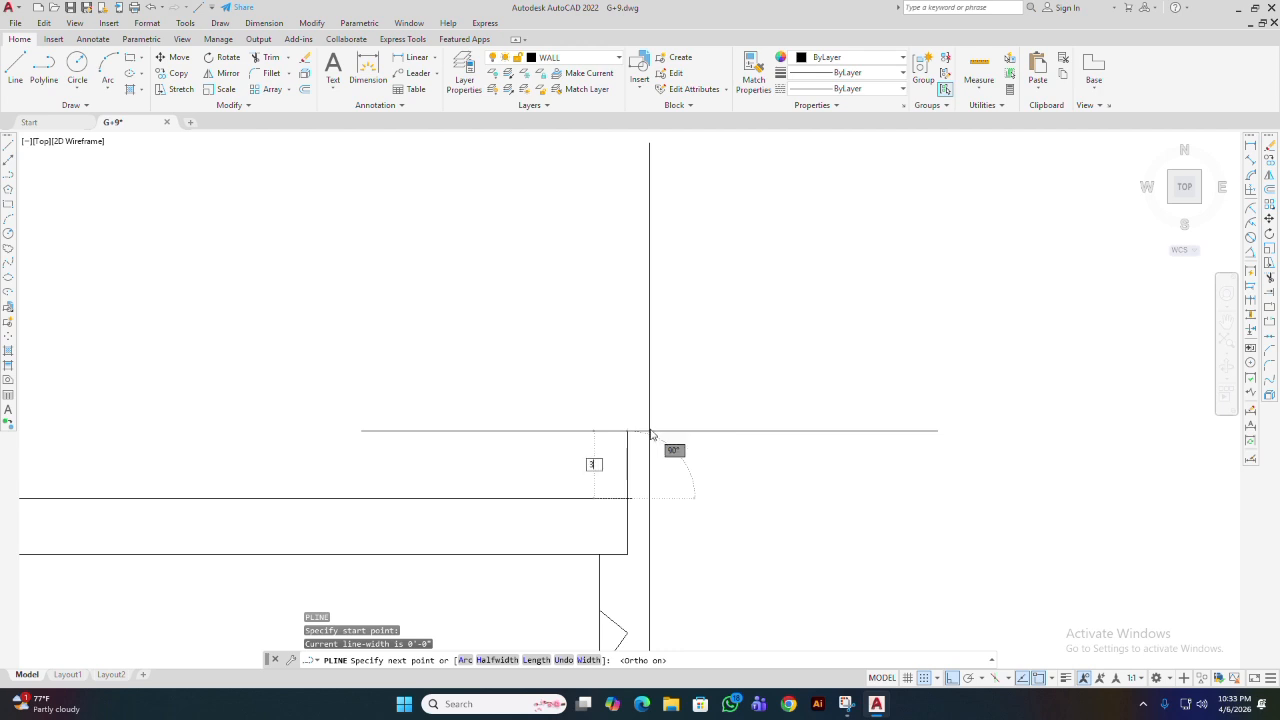
key(Return)
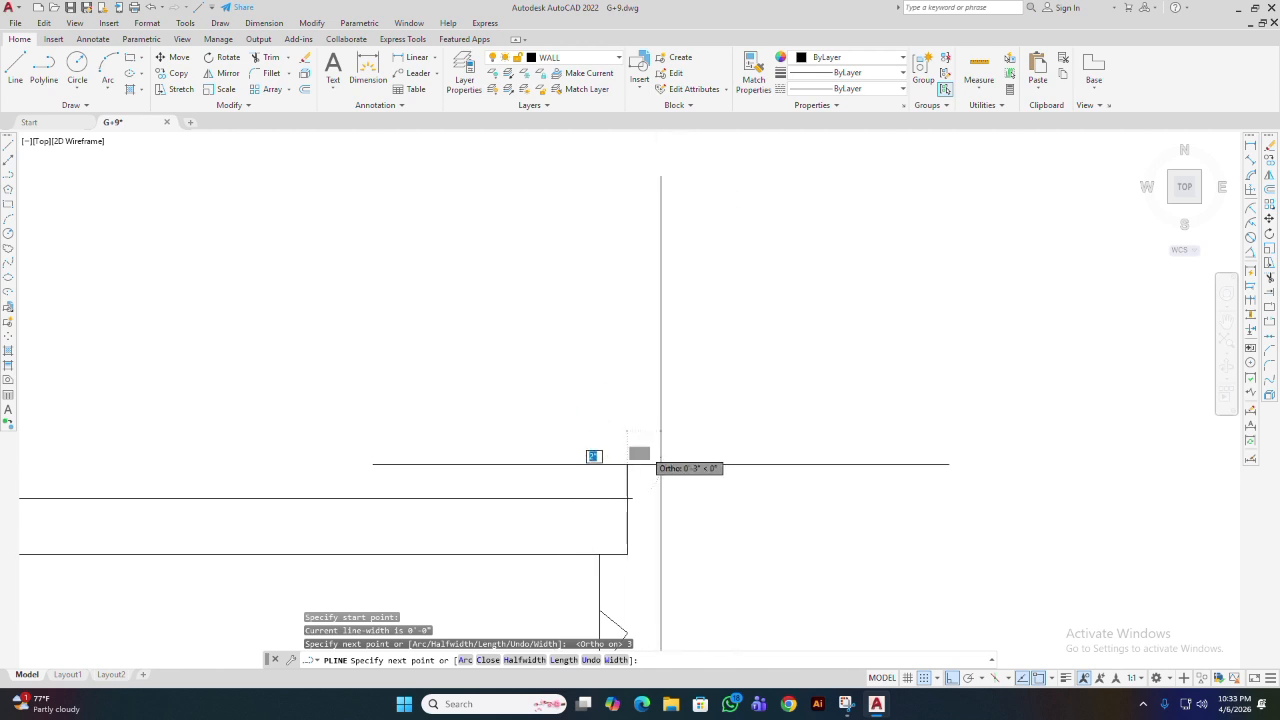
click(393, 462)
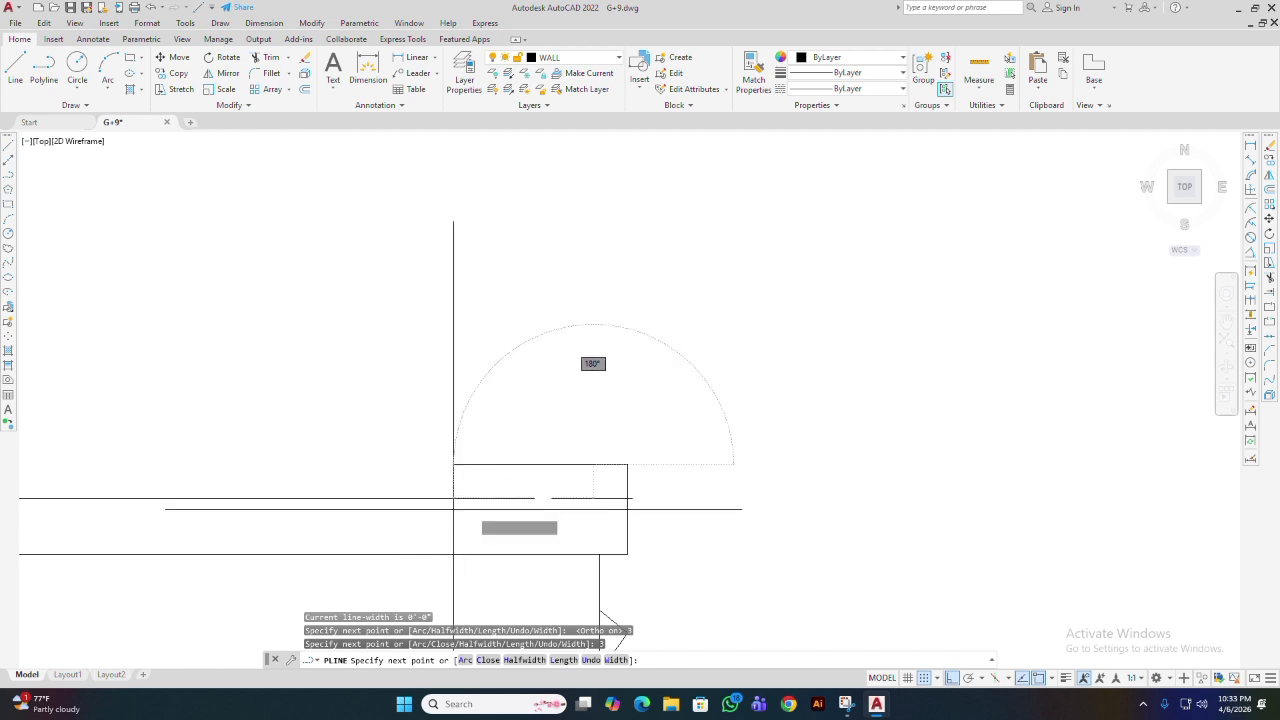
middle_drag(604, 543, 594, 512)
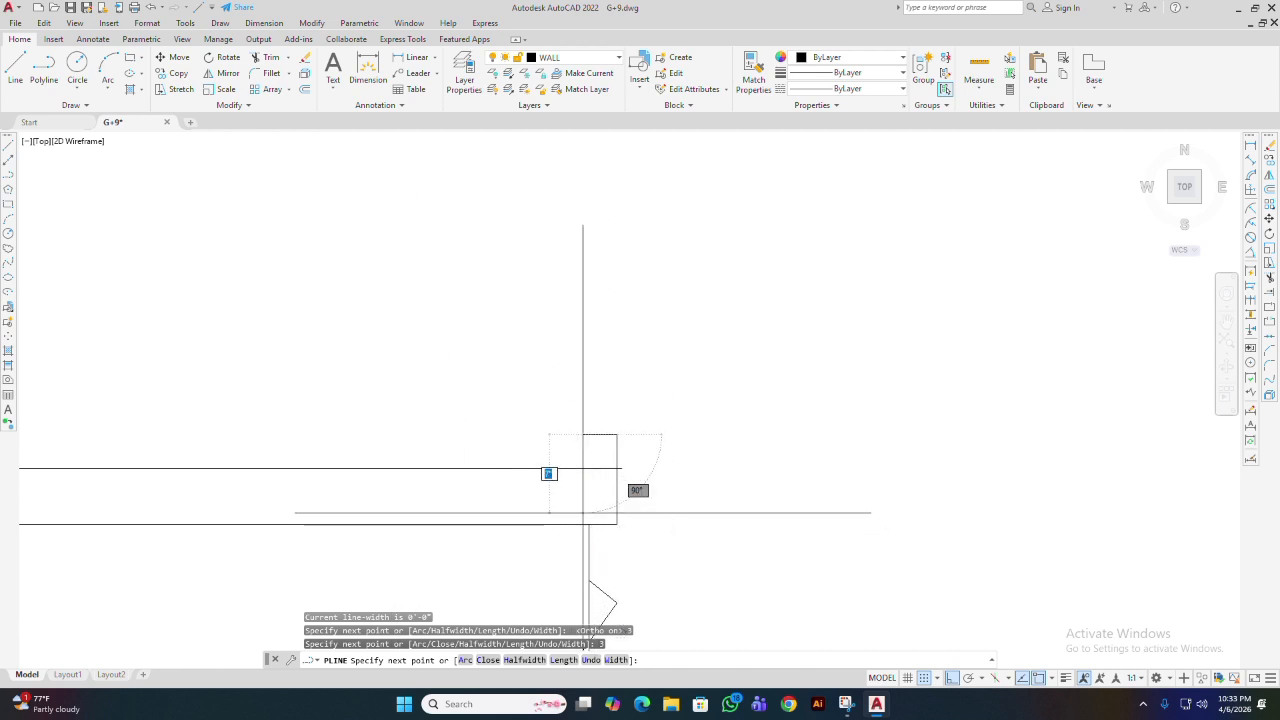
click(584, 519)
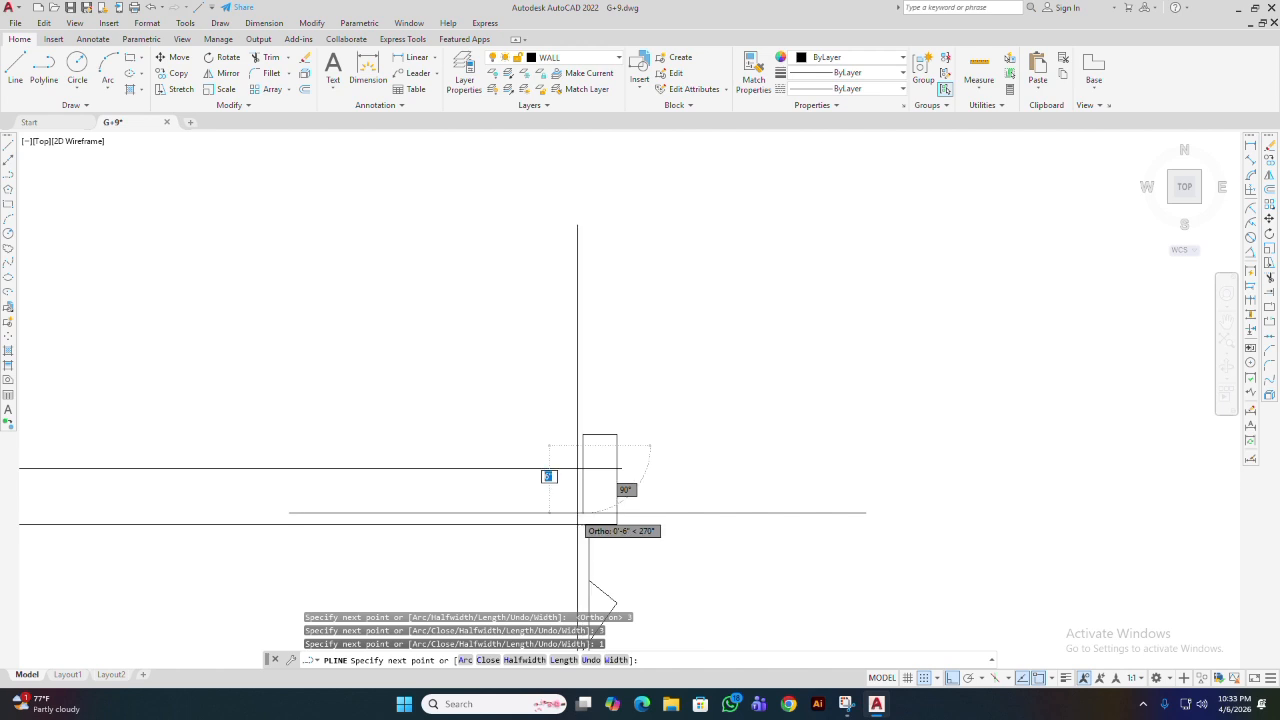
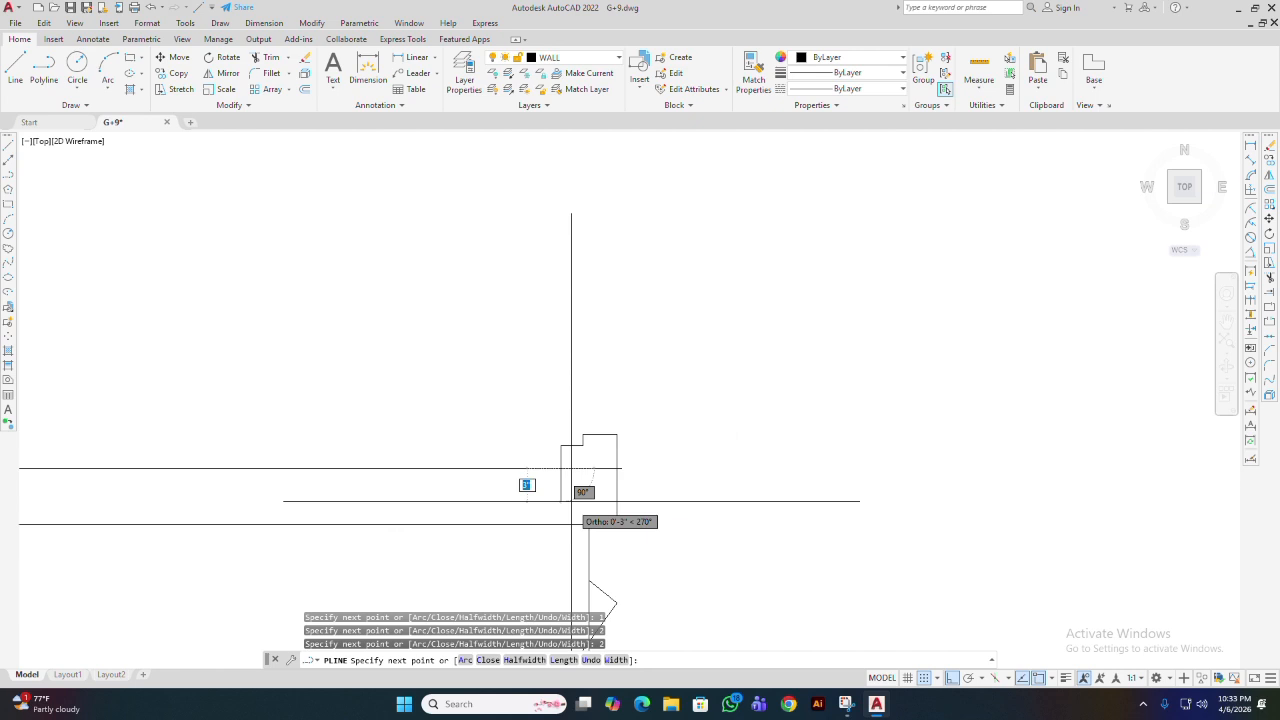
key(Return)
- Examine the stepped door-frame profile on the wall end and the facing wall end across the doorway
scroll(594, 470, down, 2)
scroll(639, 465, up, 1)
middle_drag(639, 465, 603, 474)
middle_drag(594, 389, 611, 440)
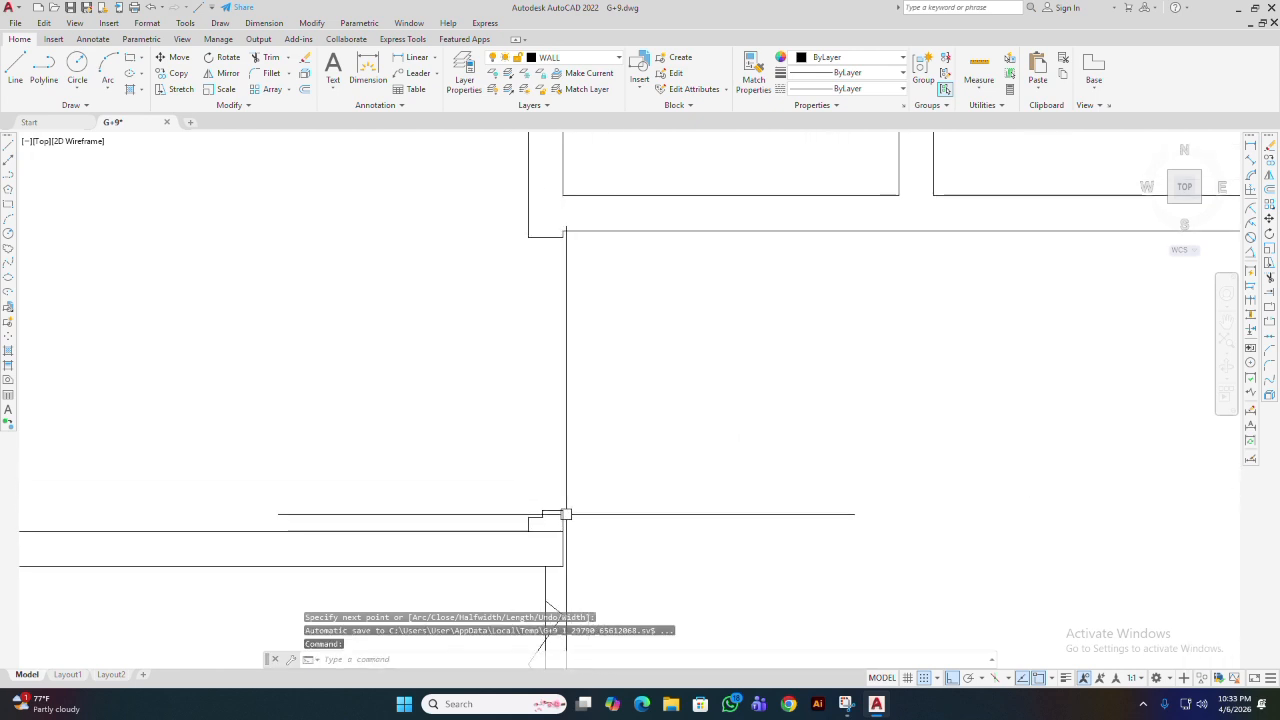
middle_drag(551, 517, 555, 569)
scroll(555, 569, up, 2)
scroll(560, 572, down, 2)
scroll(565, 582, up, 2)
scroll(550, 567, up, 2)
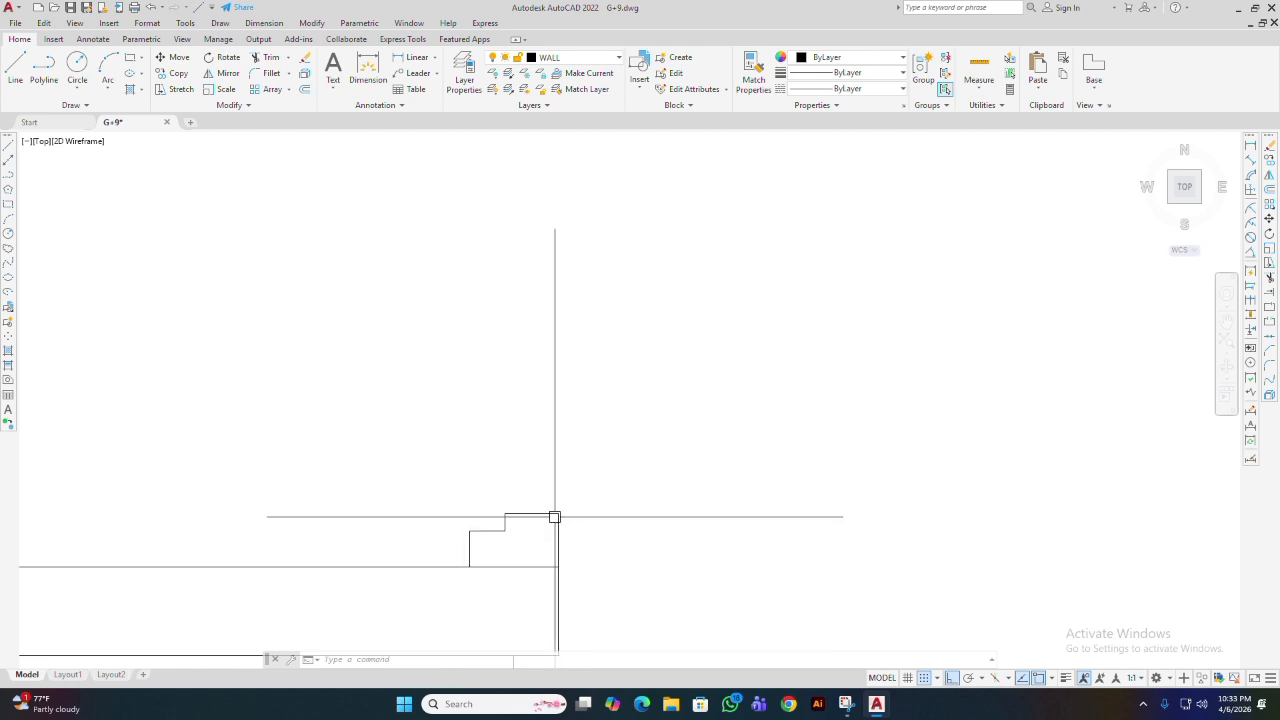
scroll(504, 519, up, 3)
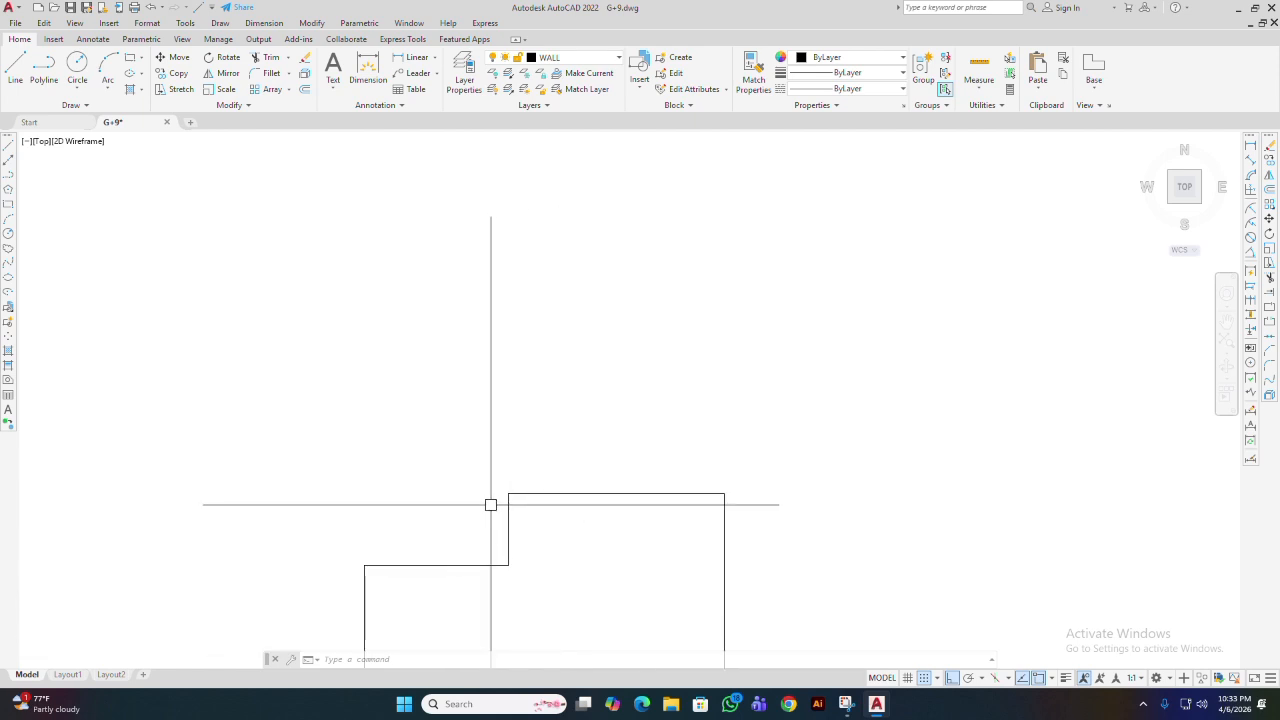
middle_drag(499, 541, 549, 463)
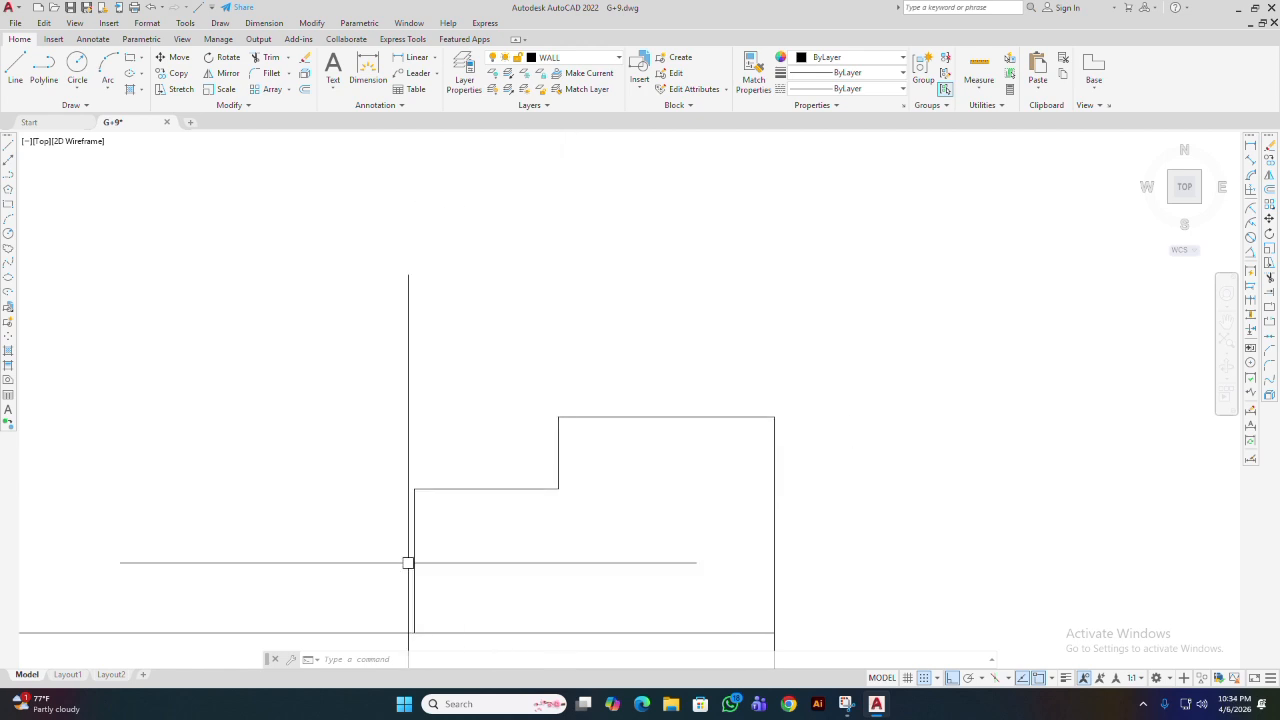
scroll(423, 607, down, 6)
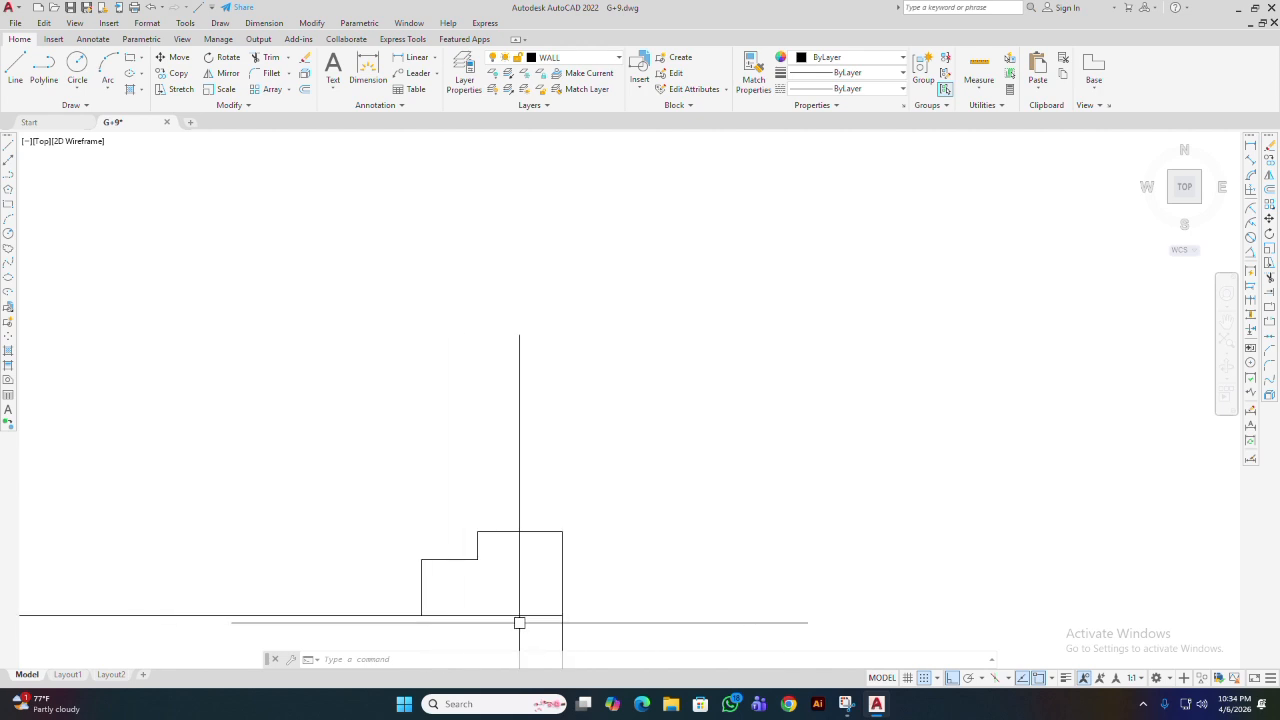
scroll(568, 563, up, 6)
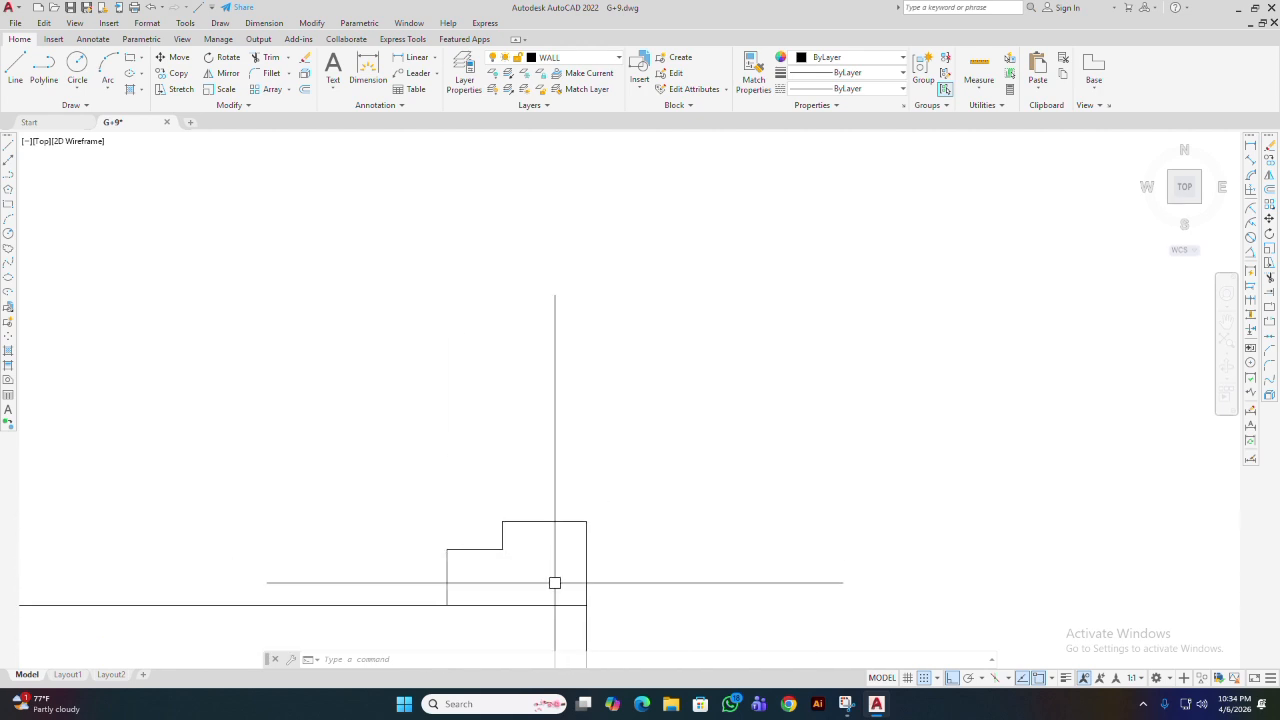
scroll(541, 571, down, 6)
mouse_move(542, 571)
middle_down()
mouse_move(512, 583)
mouse_move(489, 622)
middle_up()
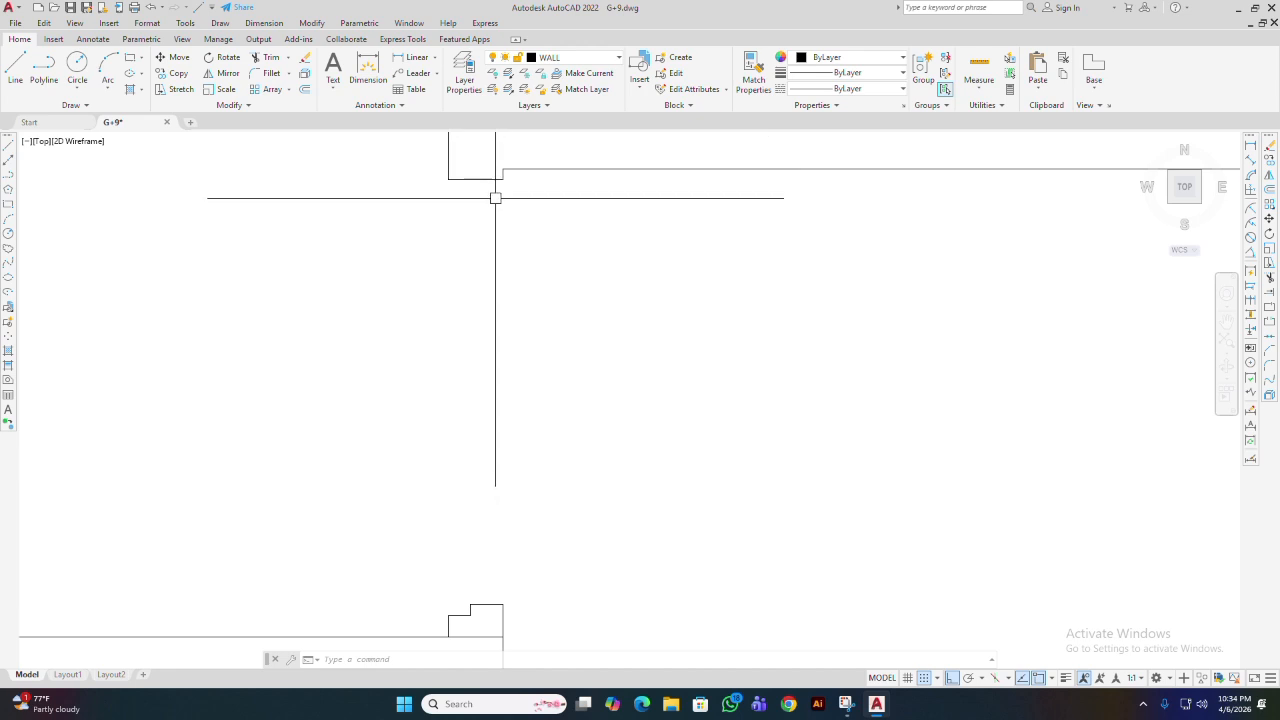
- Draw a vertical guide line across the left doorway from the lower wall end's upper corner to the facing wall end's corner
middle_drag(483, 306, 510, 304)
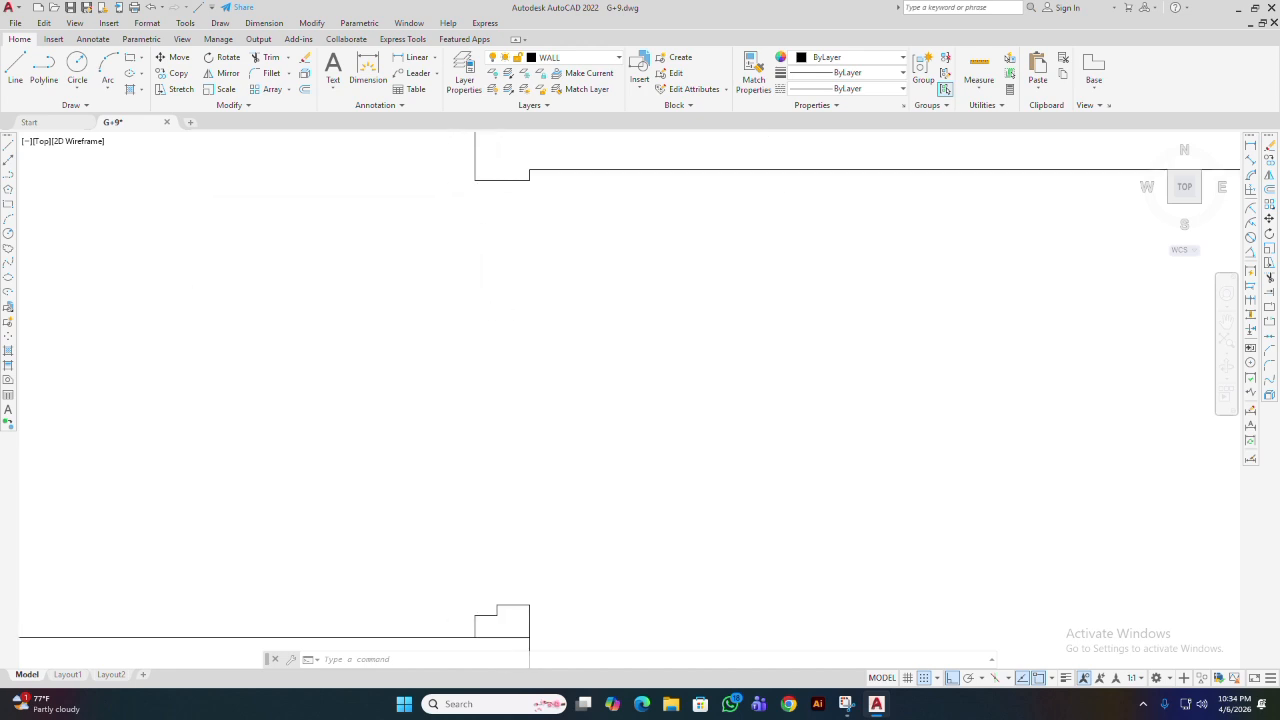
mouse_move(517, 357)
middle_down()
mouse_move(546, 380)
mouse_move(530, 360)
middle_up()
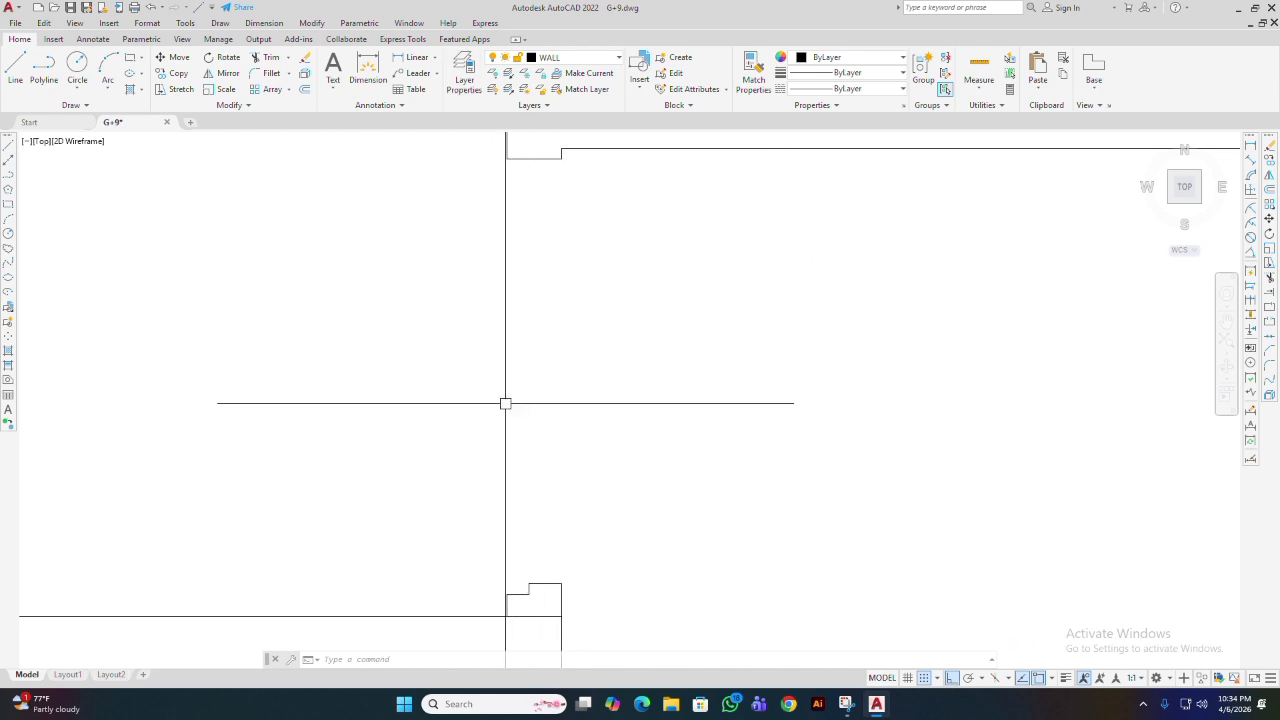
text(l)
key(Return)
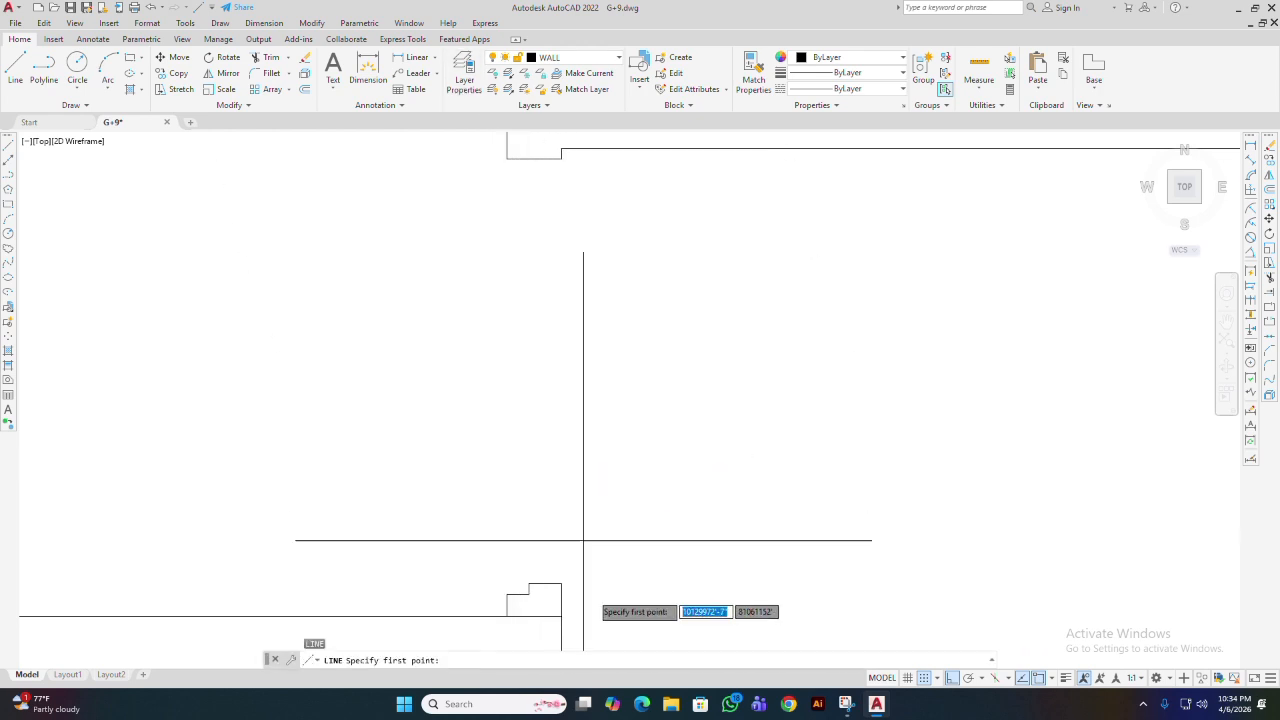
click(561, 616)
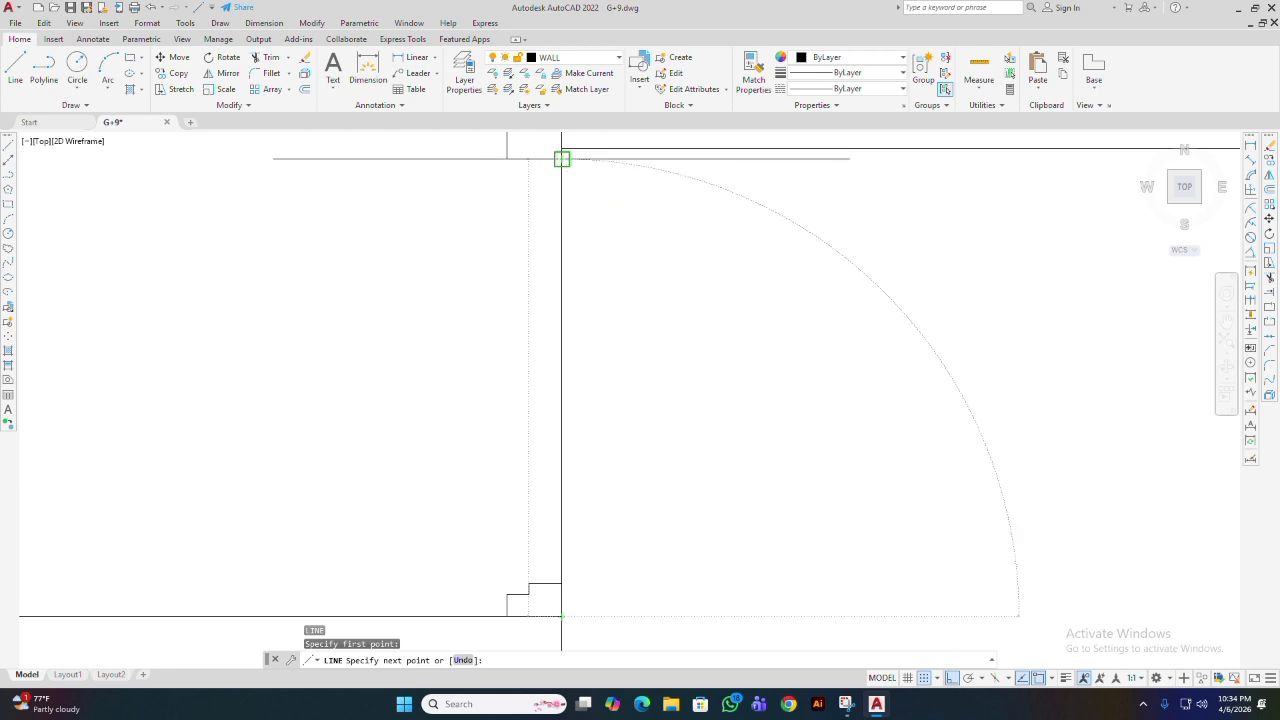
click(561, 152)
key(Return)
scroll(581, 224, down, 2)
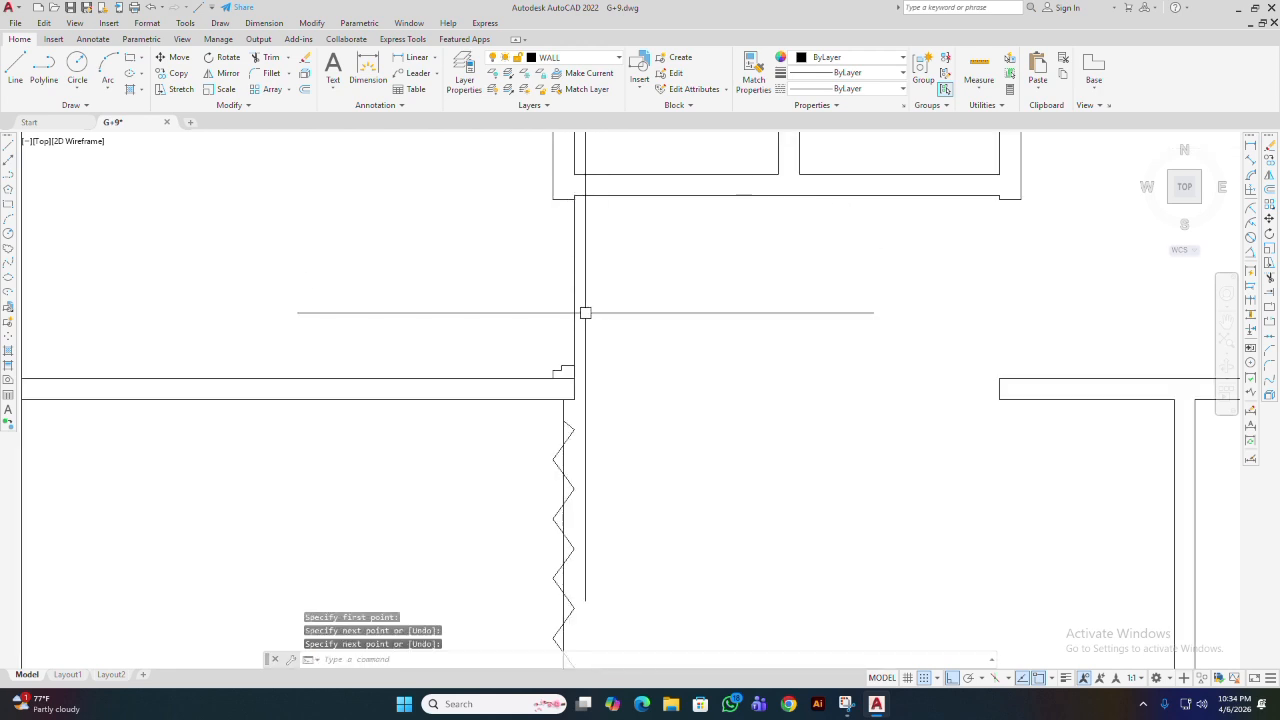
- Try to mirror the stepped frame profile about a horizontal axis through the guide line's midpoint, erasing the source, and undo it
scroll(578, 359, up, 2)
click(561, 374)
scroll(561, 372, down, 2)
scroll(567, 362, up, 2)
mouse_move(666, 349)
middle_down()
mouse_move(626, 377)
mouse_move(646, 423)
middle_up()
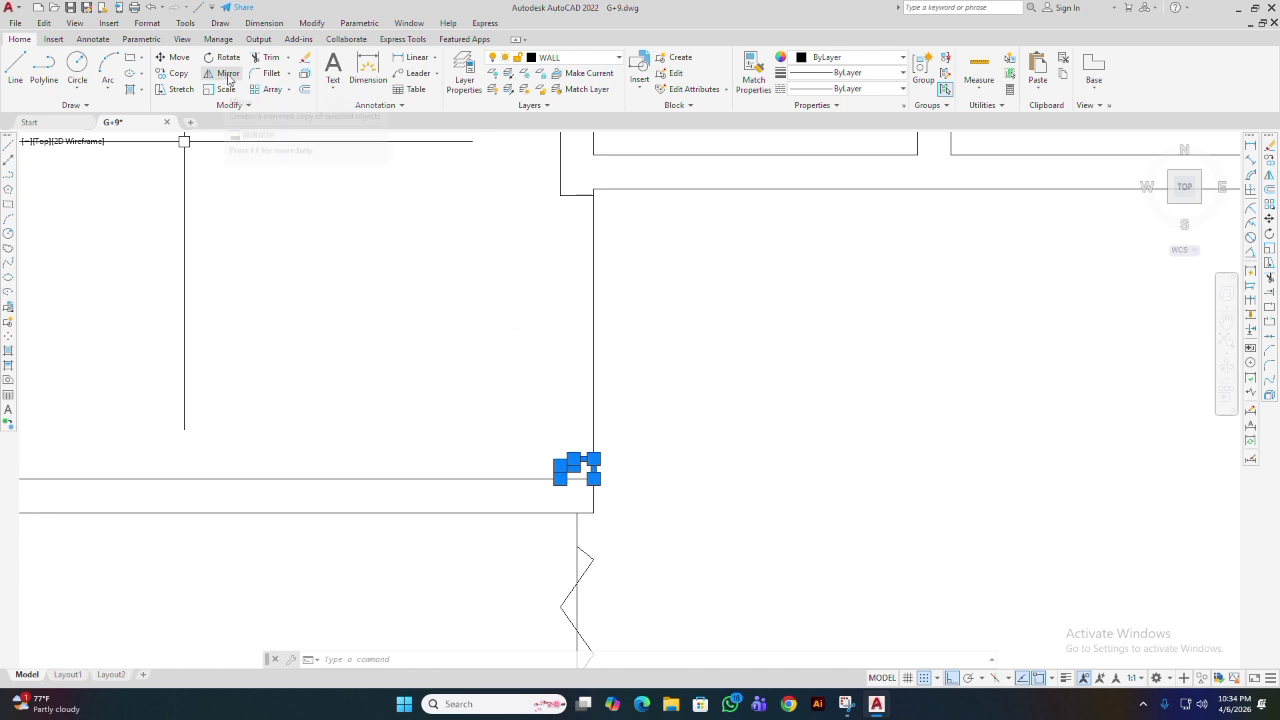
middle_drag(514, 351, 437, 350)
middle_drag(541, 383, 543, 437)
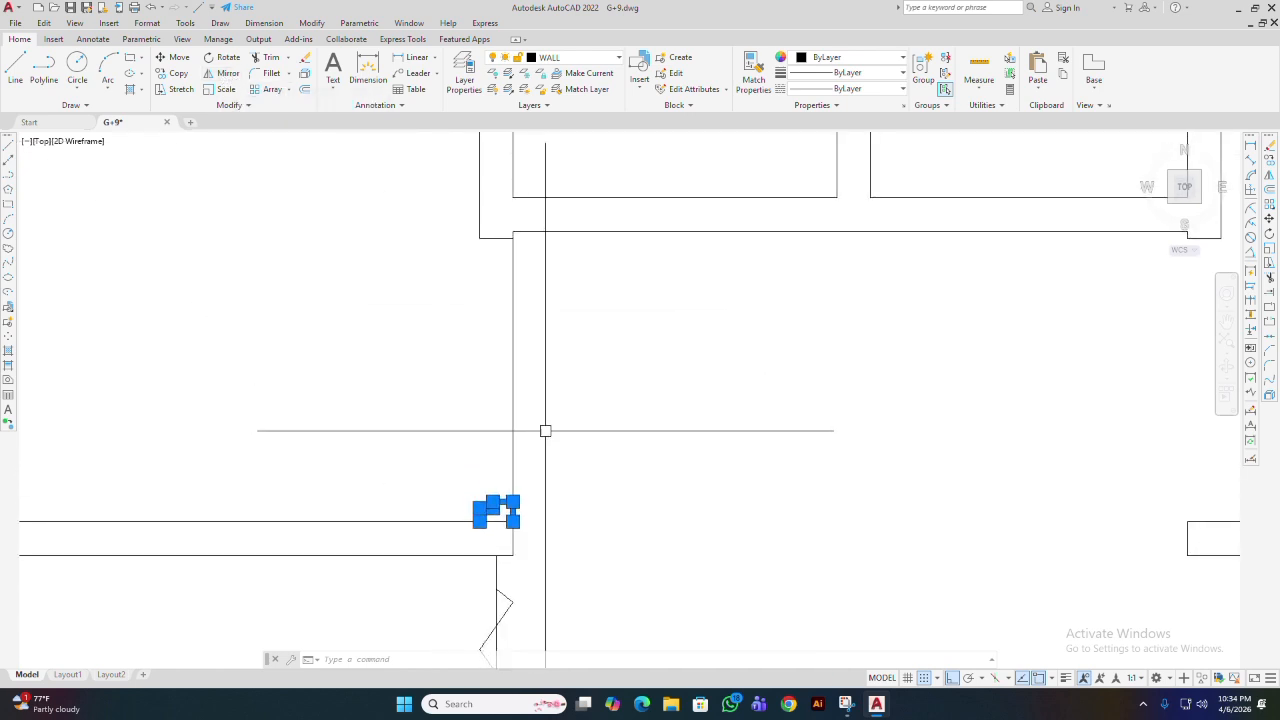
scroll(540, 486, up, 2)
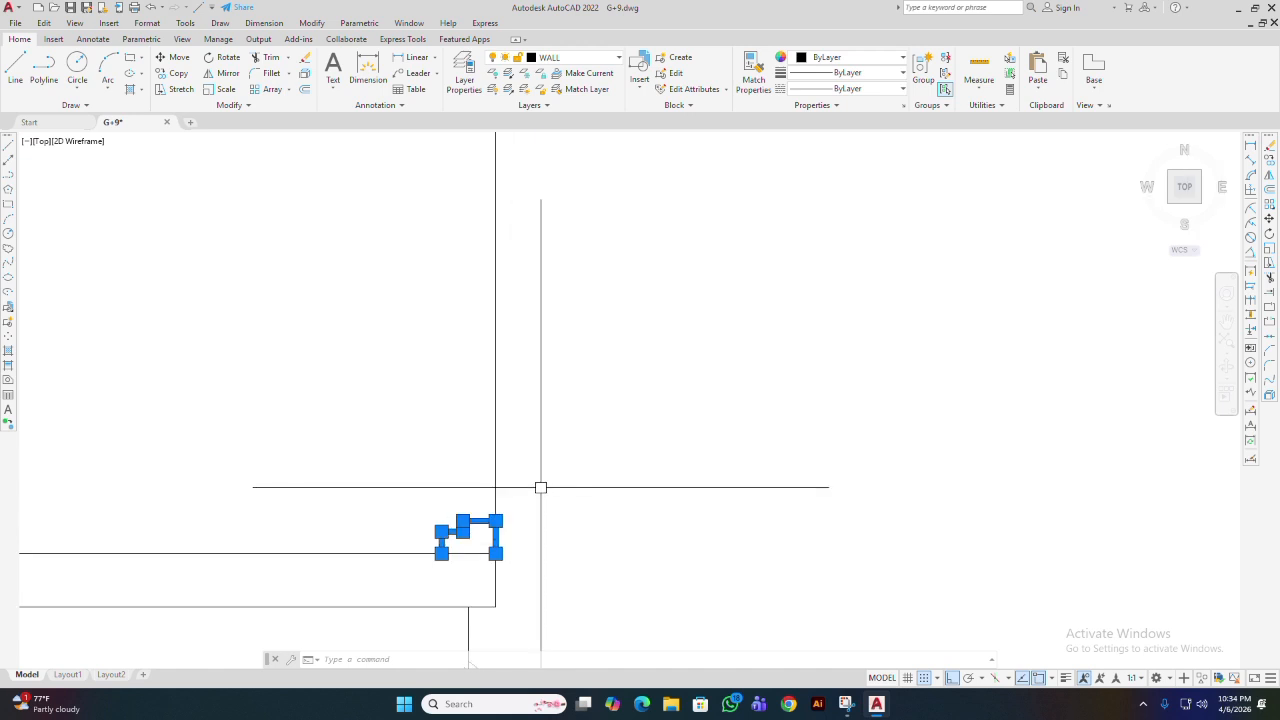
middle_drag(601, 496, 614, 557)
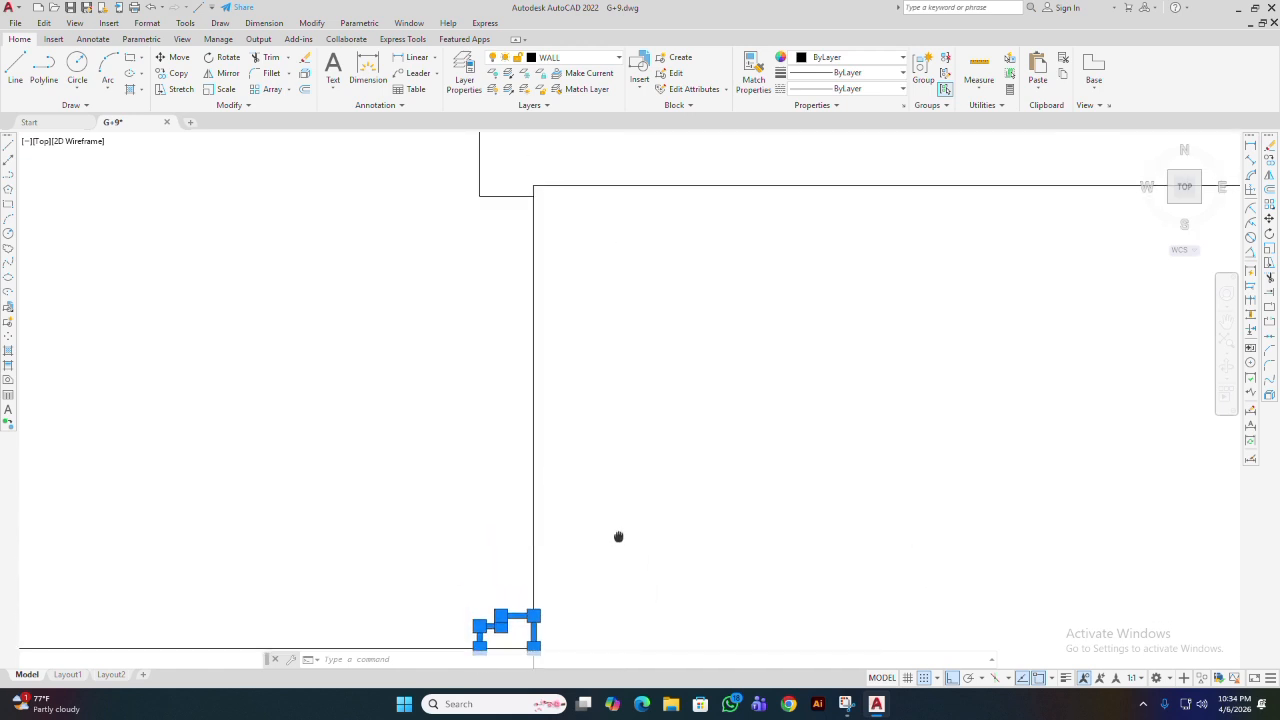
scroll(618, 511, down, 2)
middle_drag(595, 533, 594, 530)
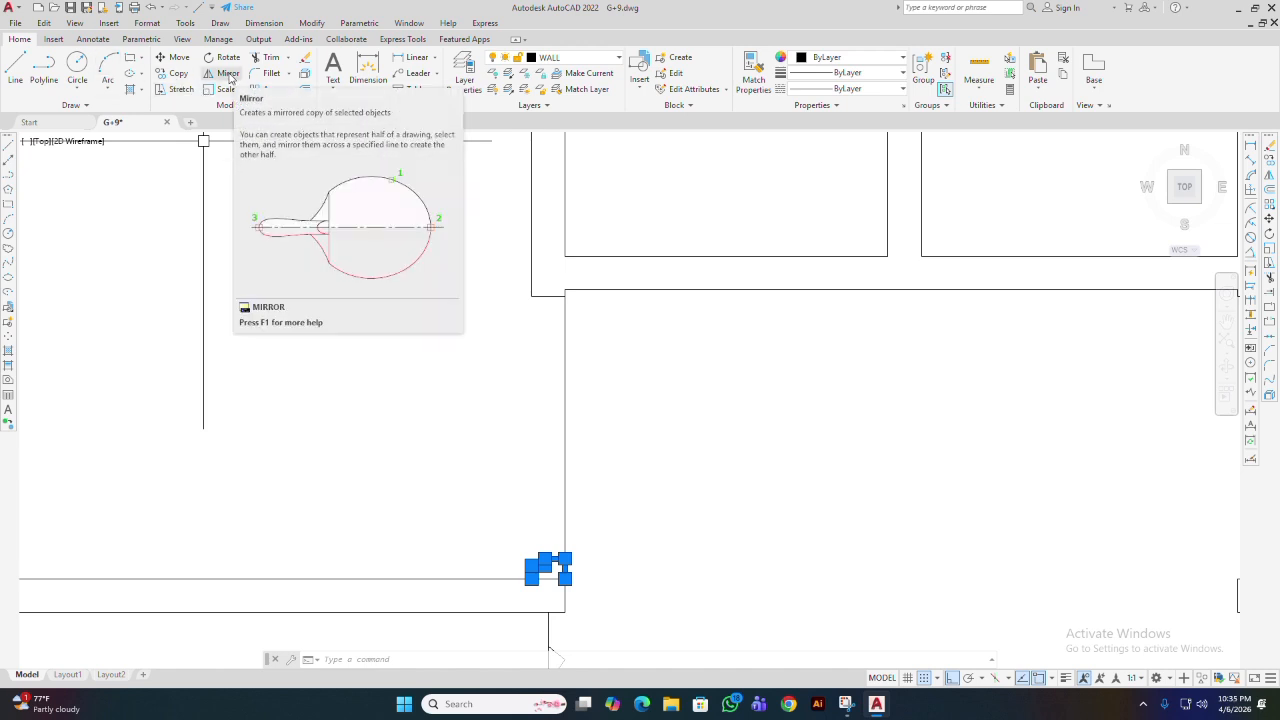
text(i)
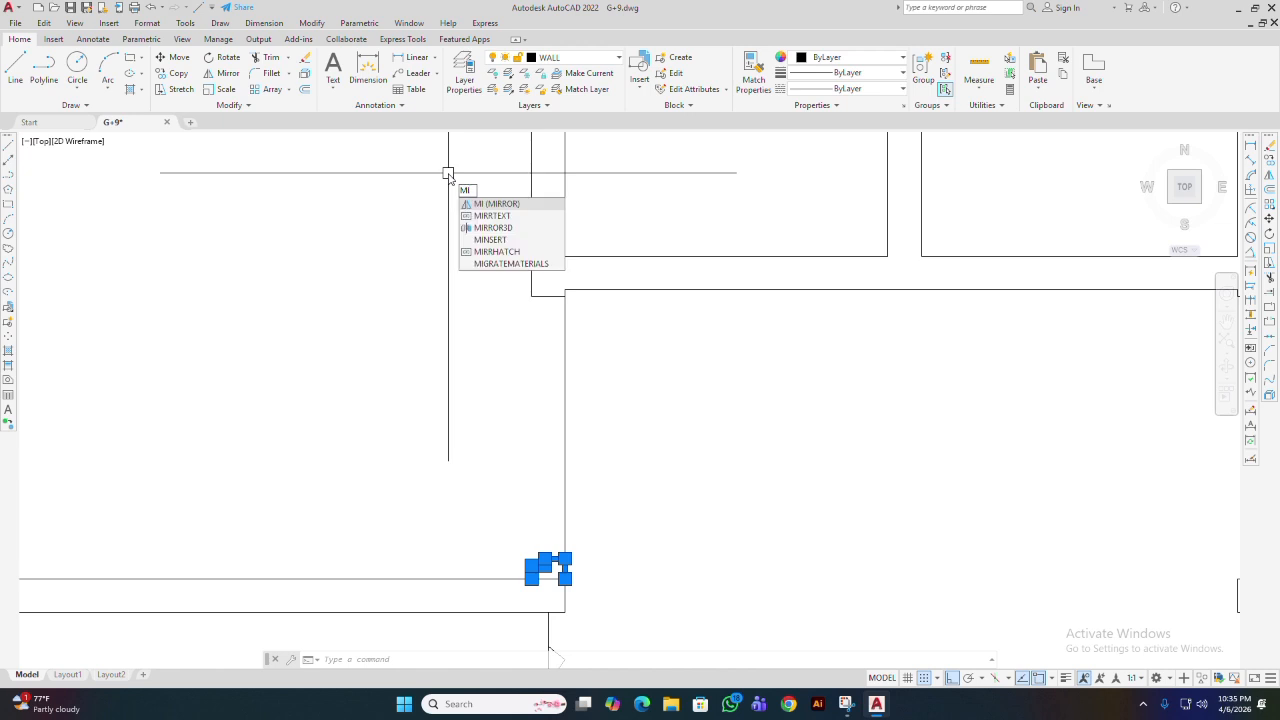
key(Return)
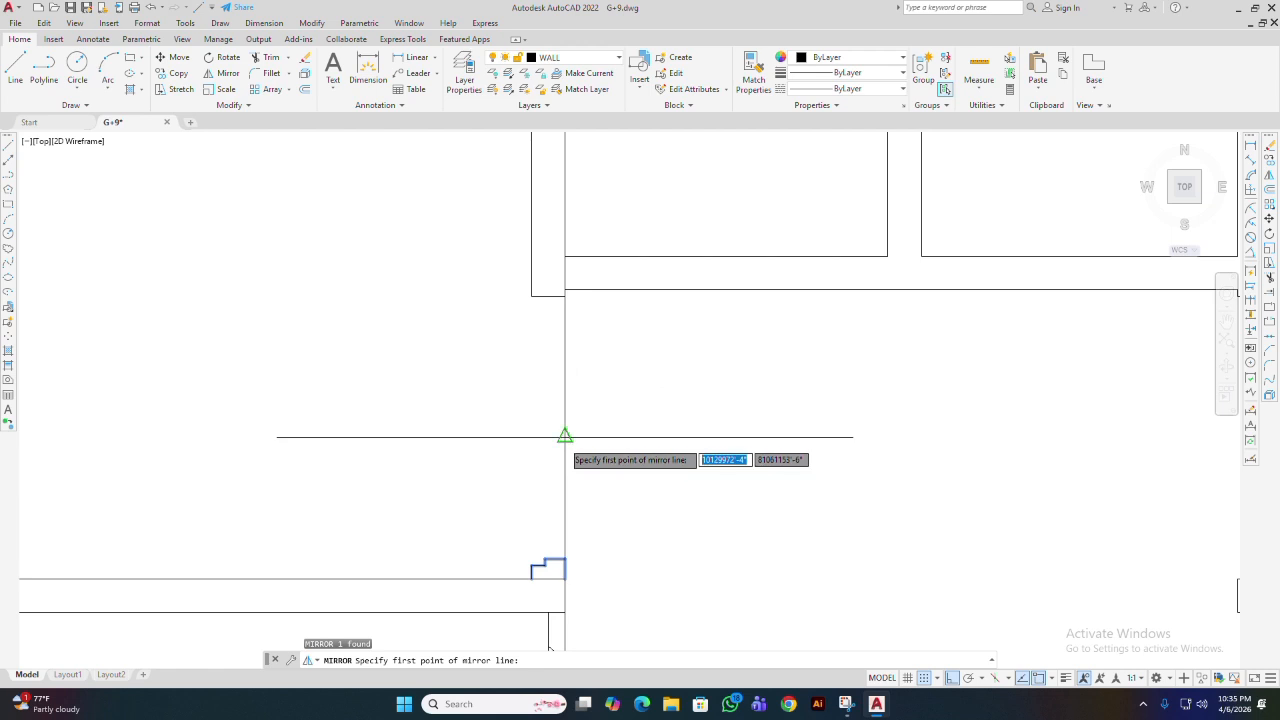
scroll(565, 440, up, 2)
scroll(564, 440, up, 2)
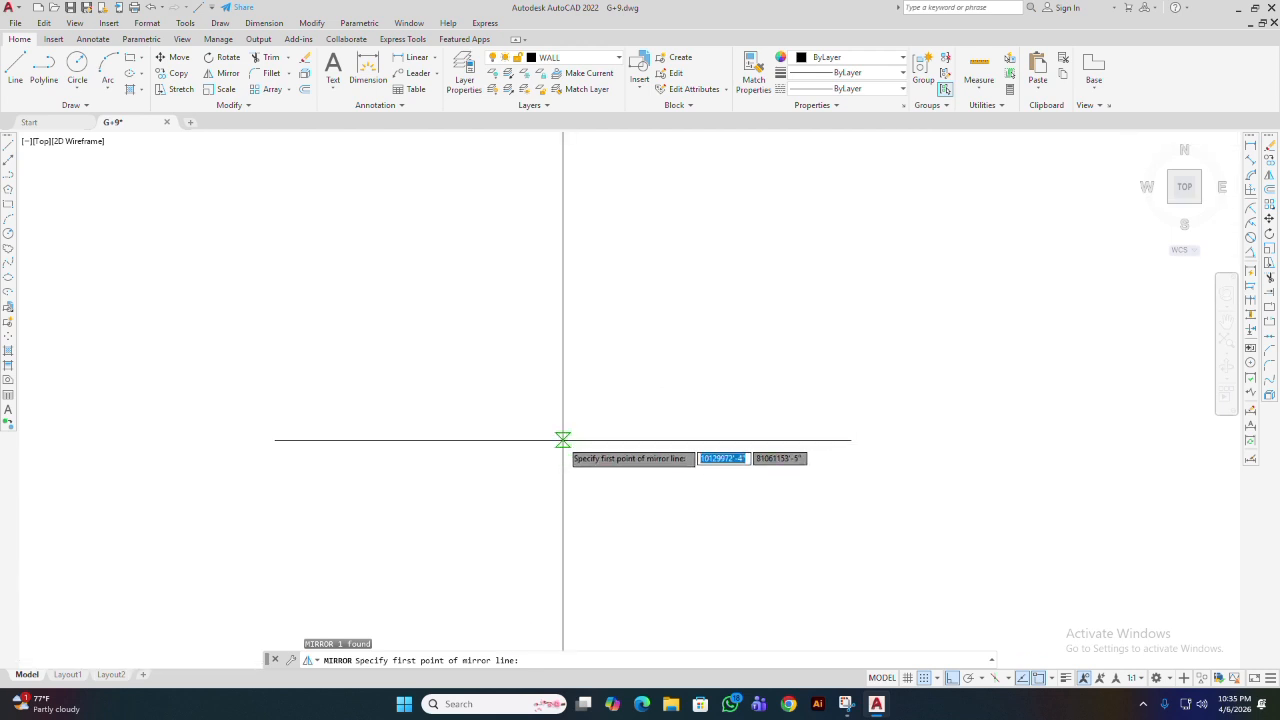
scroll(563, 435, down, 2)
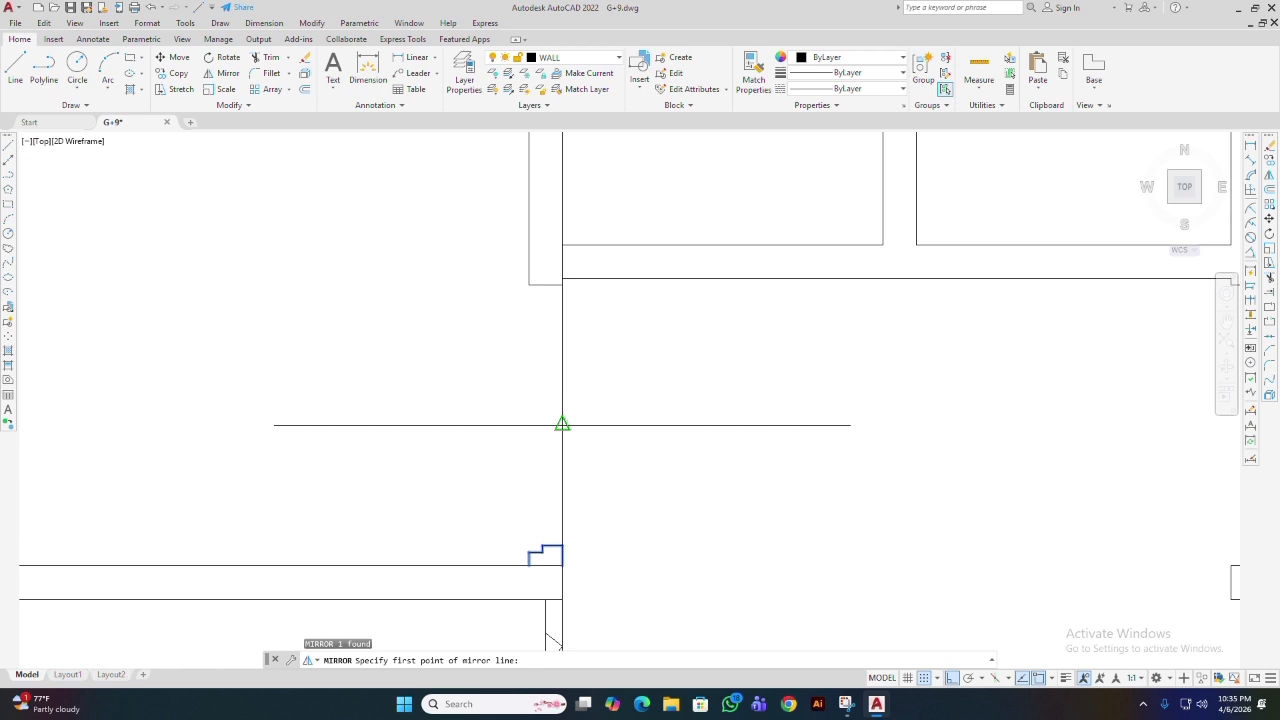
click(563, 424)
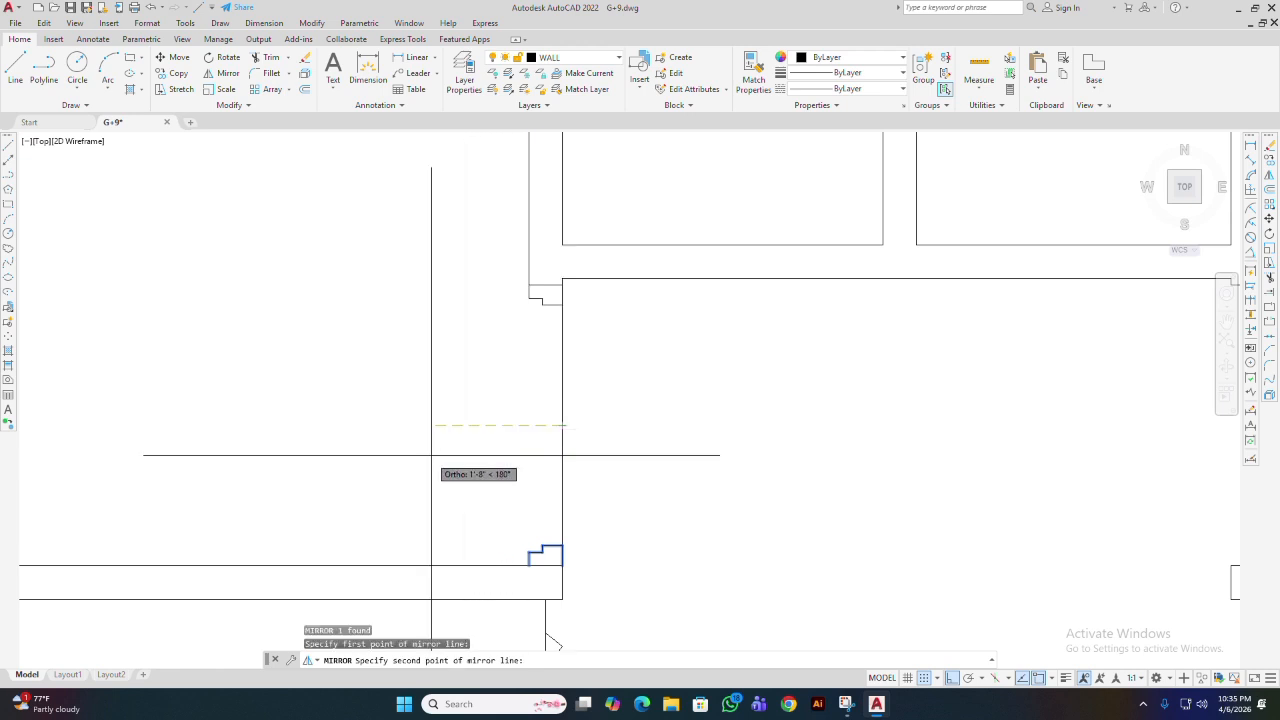
click(342, 425)
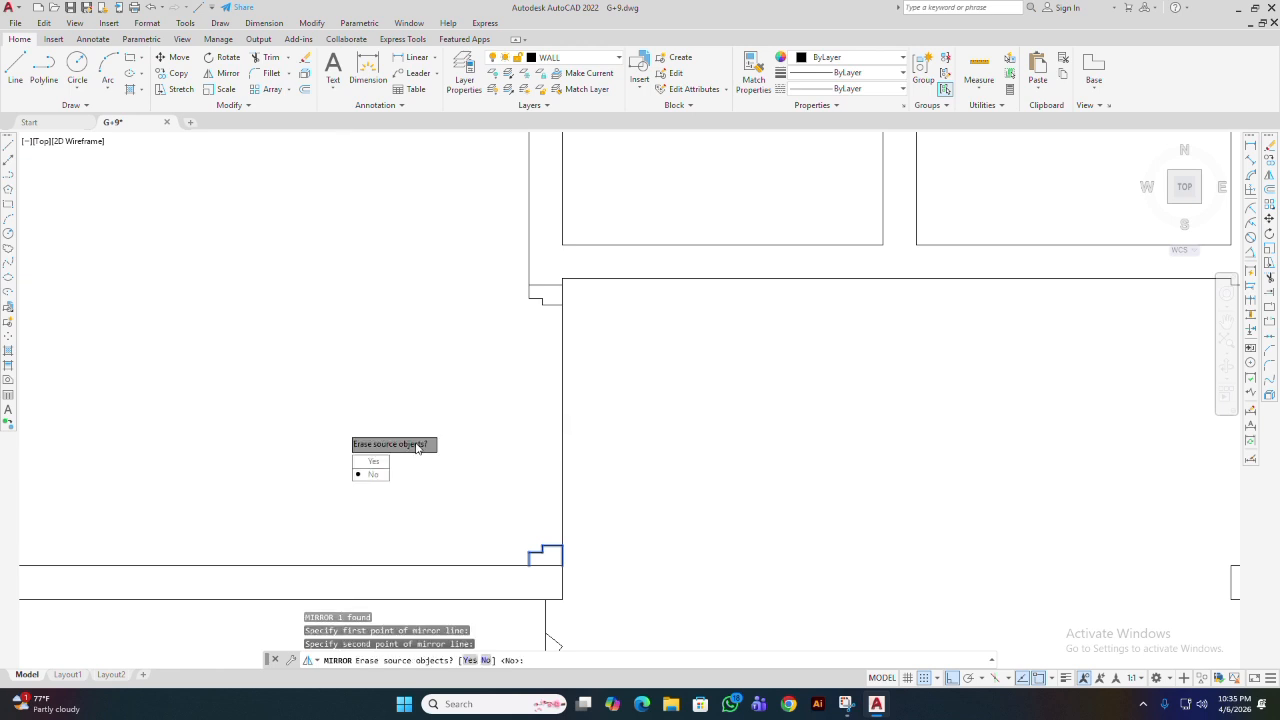
key(Return)
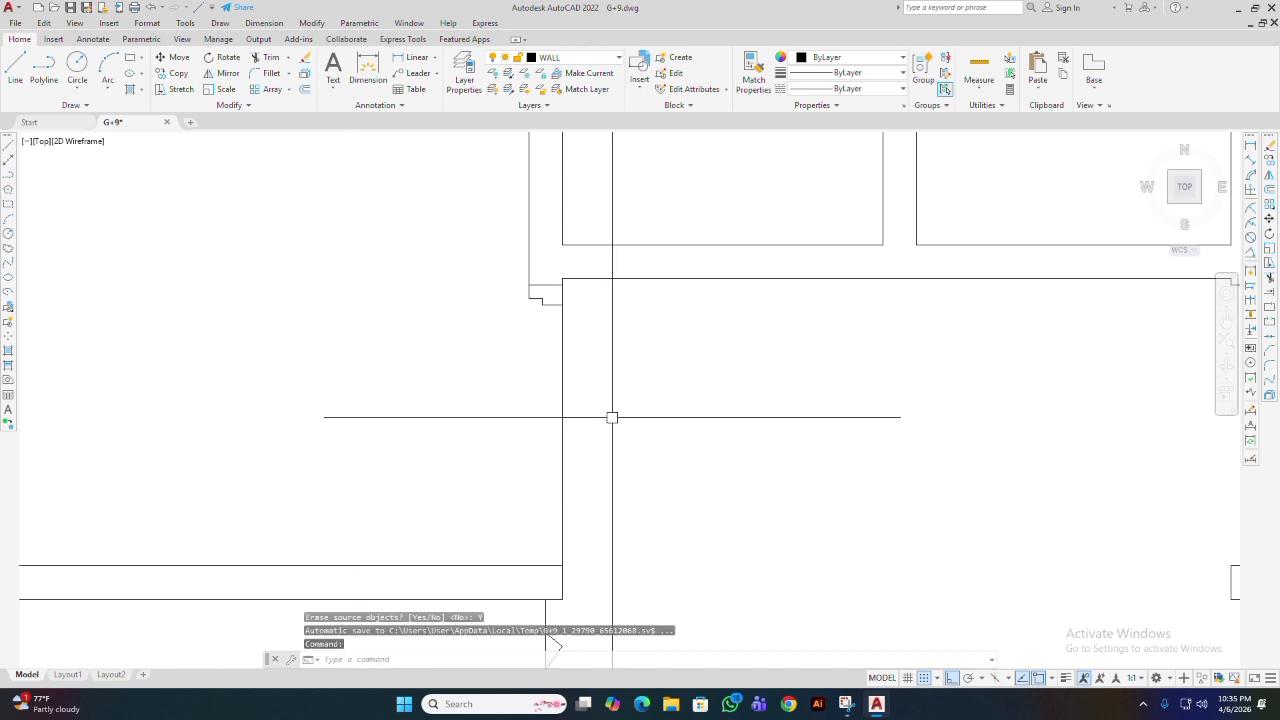
key(ctrl+z)
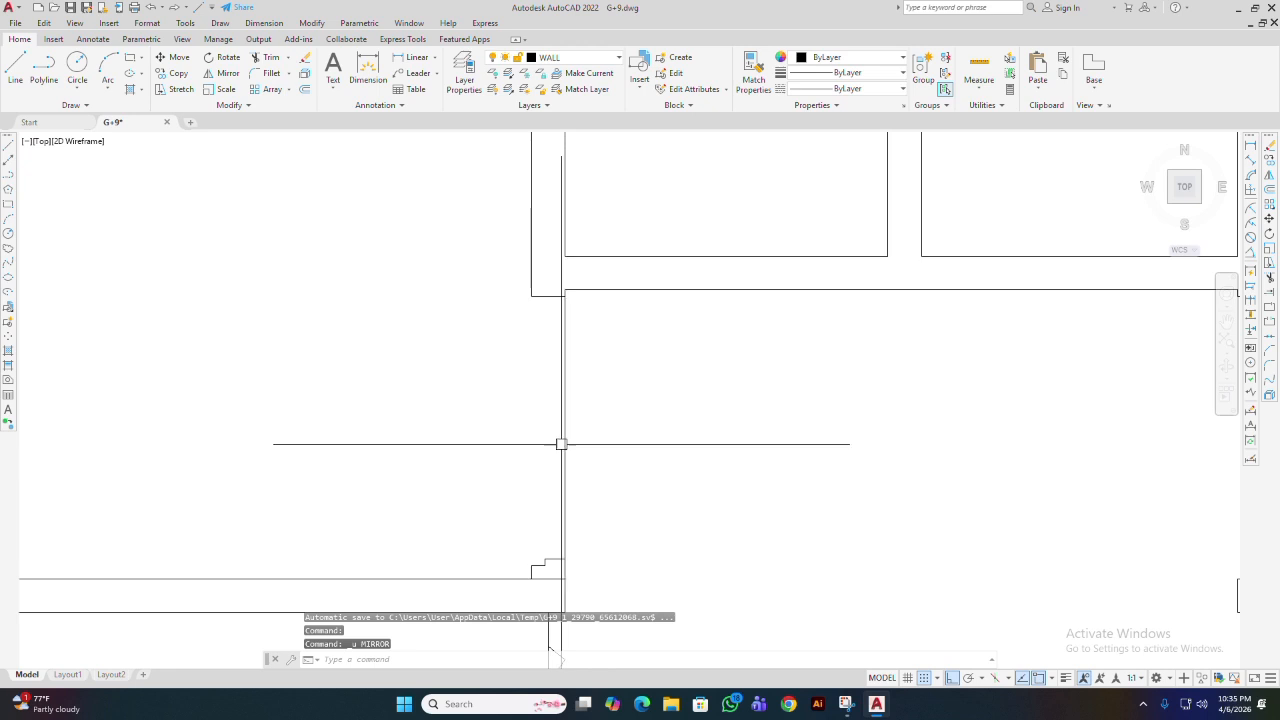
- Mirror the stepped frame profile onto the facing wall end about a horizontal axis through the guide line's midpoint, keeping the source
click(537, 564)
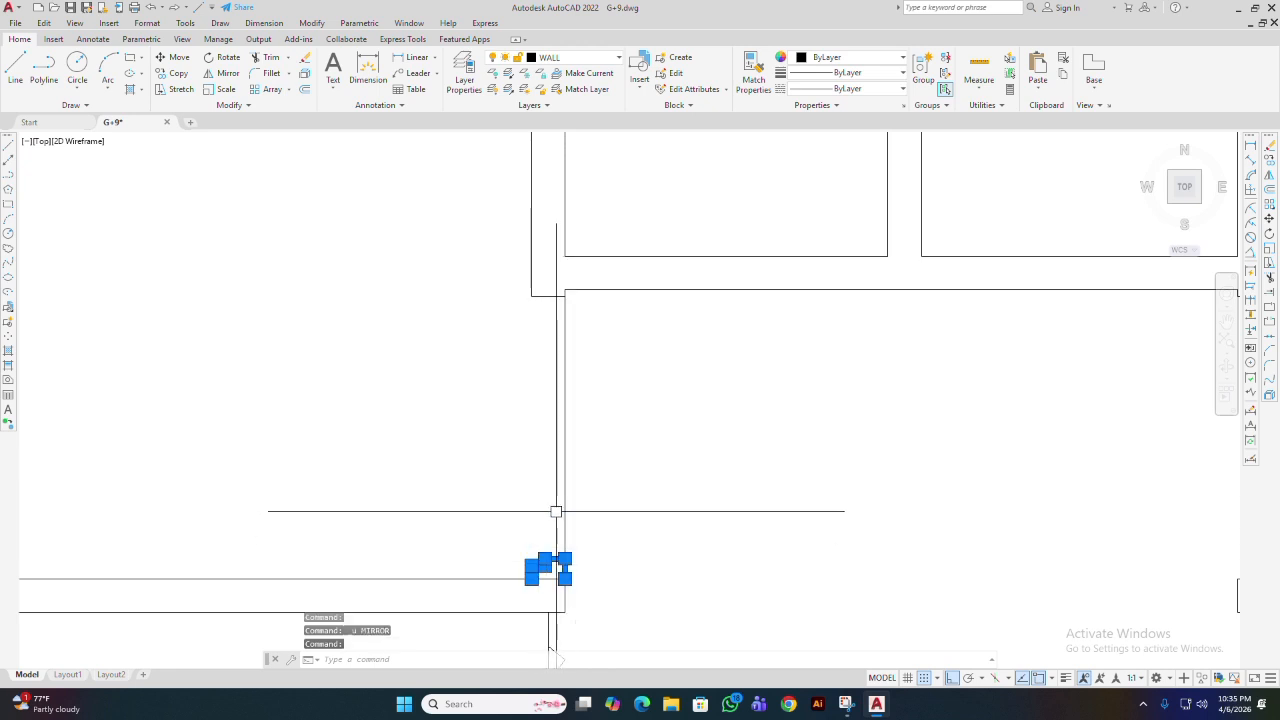
key(Return)
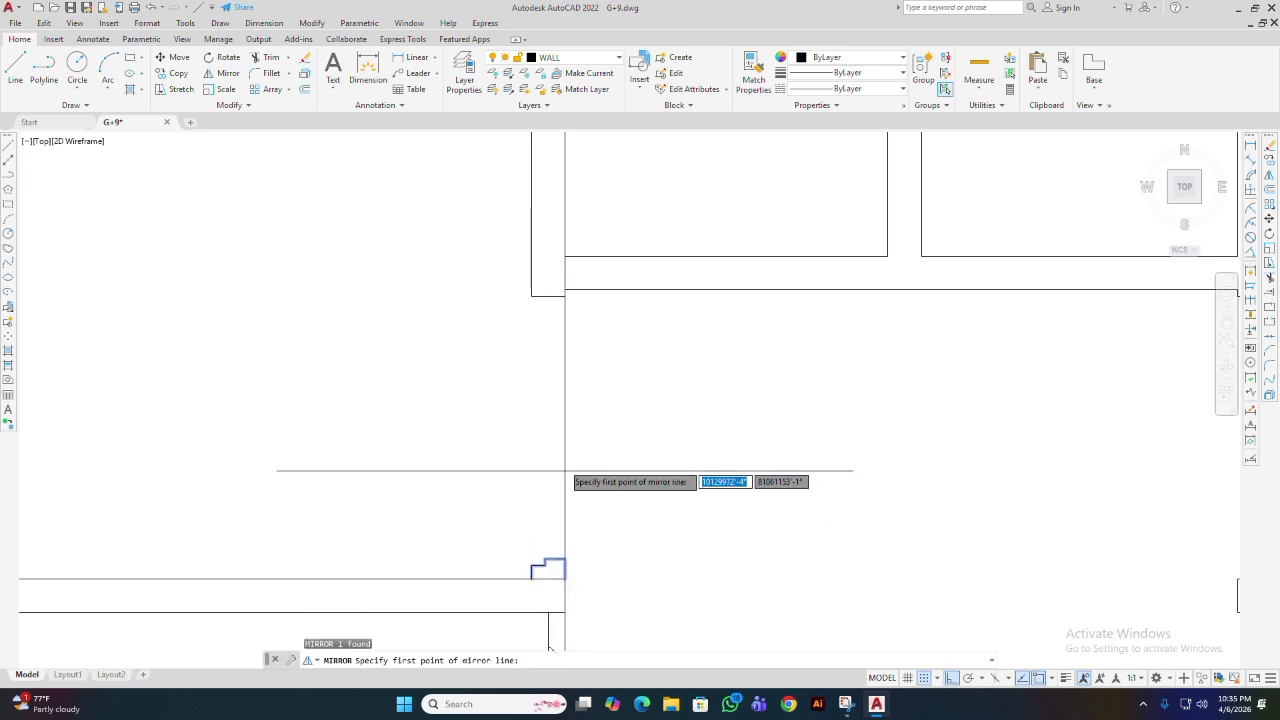
click(565, 437)
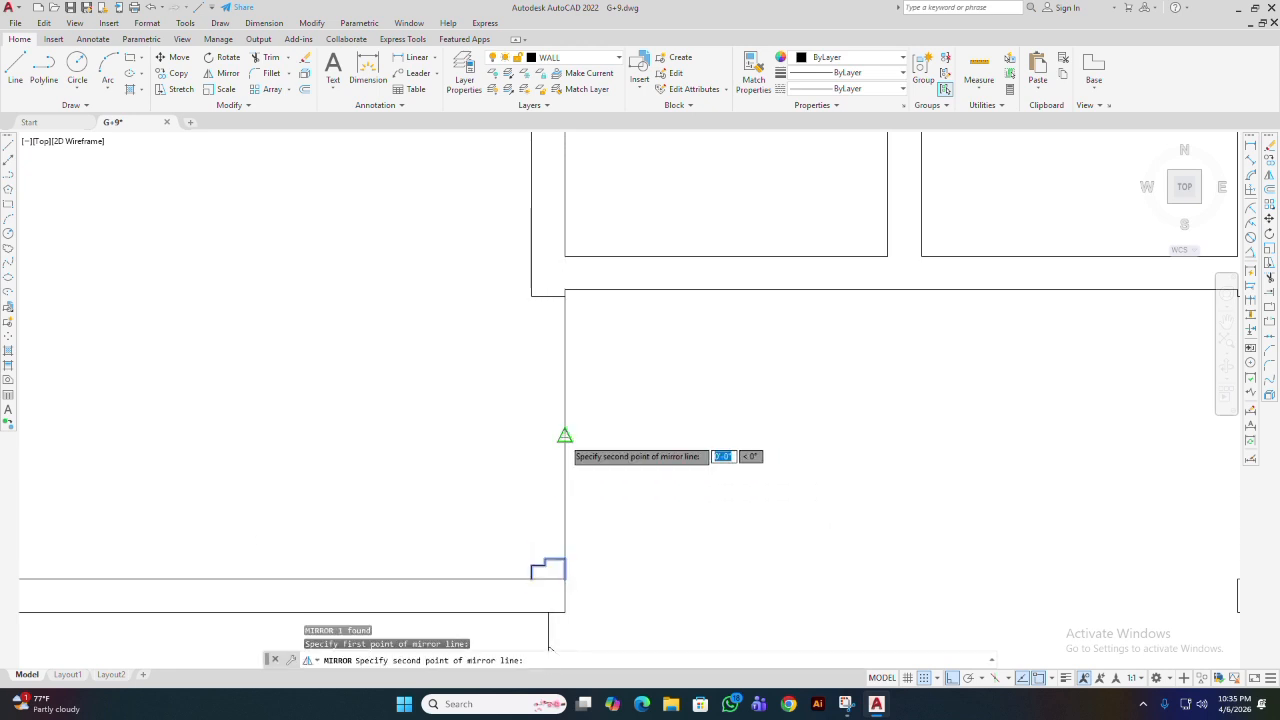
click(403, 463)
click(430, 494)
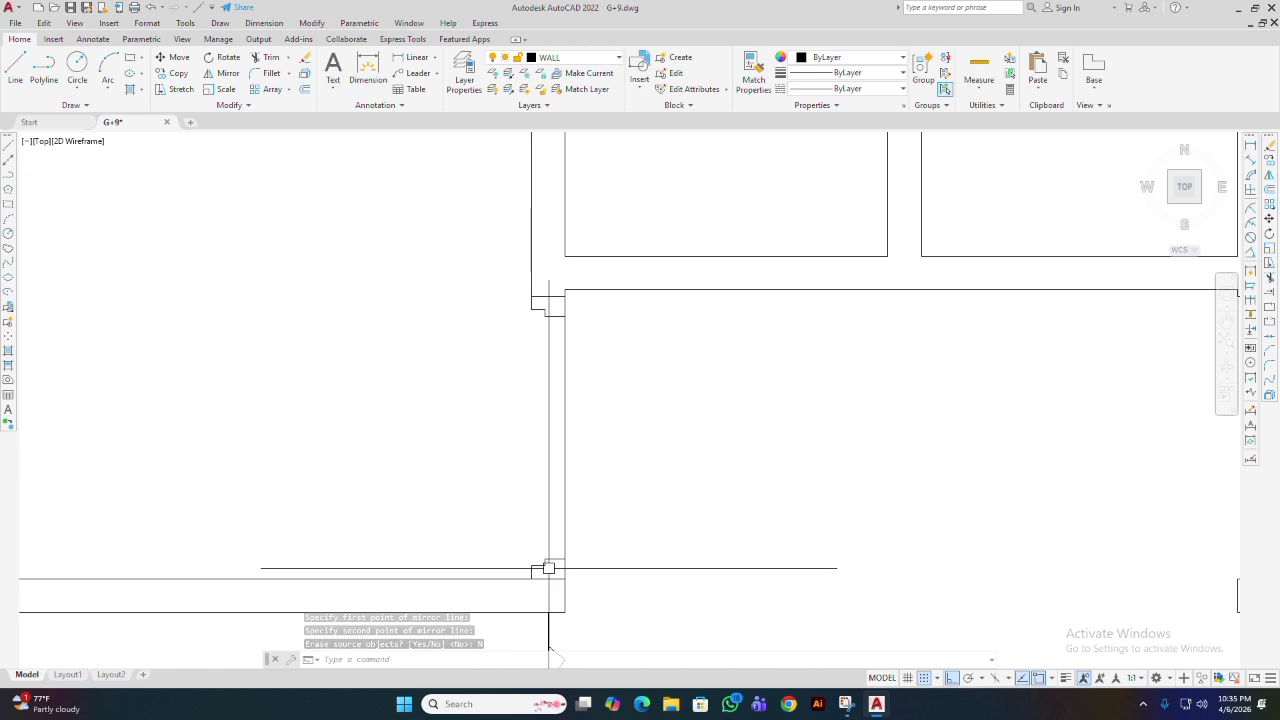
- Delete the vertical guide line spanning the left doorway
click(565, 377)
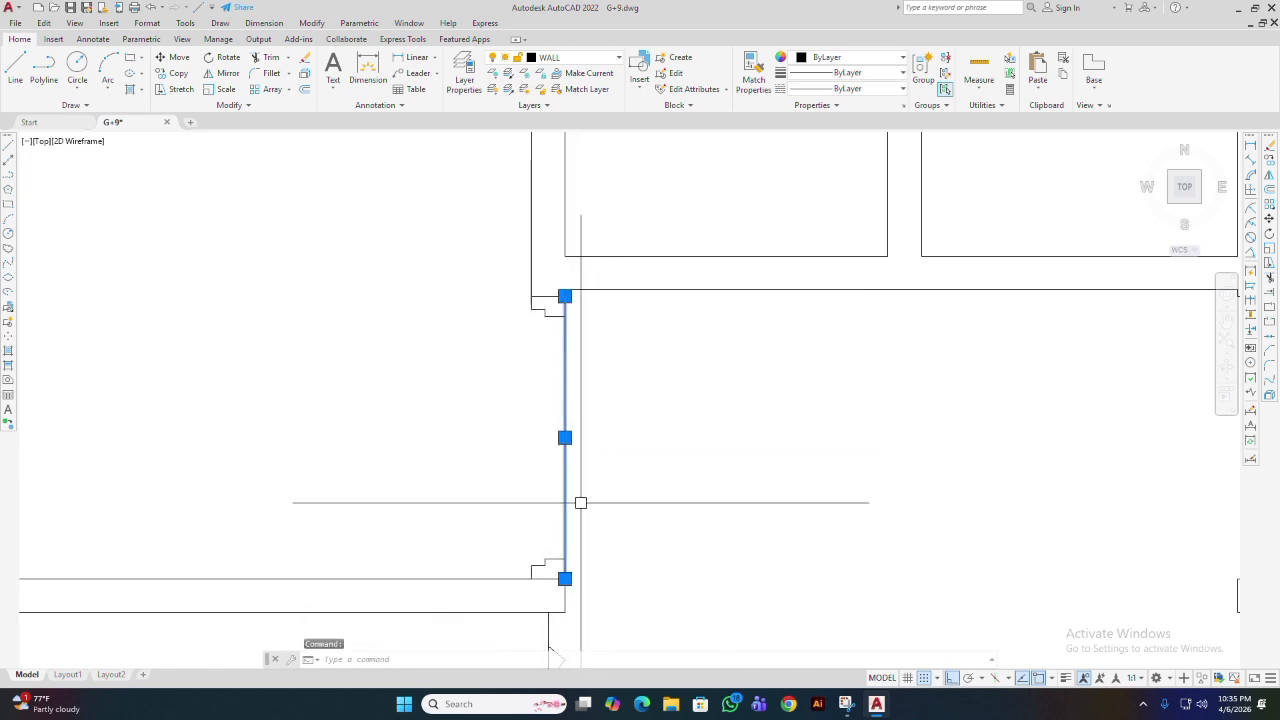
key(Delete)
scroll(549, 445, down, 4)
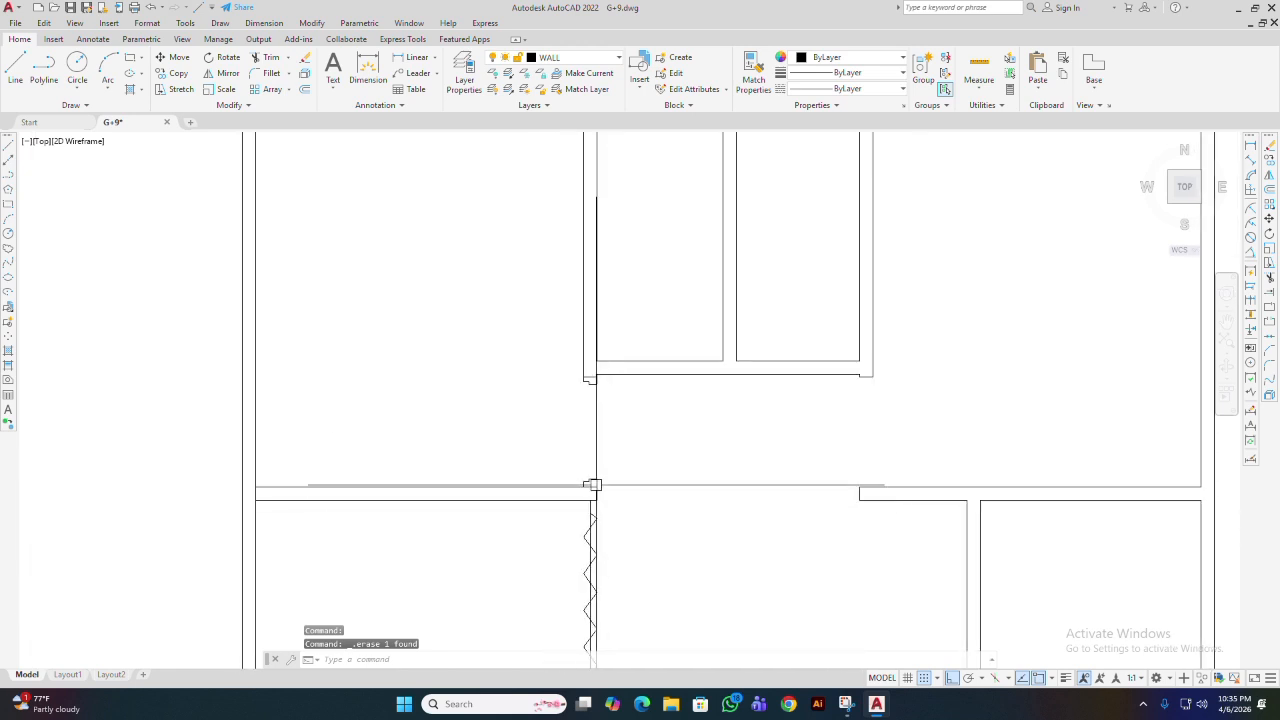
scroll(546, 514, down, 1)
scroll(541, 470, up, 4)
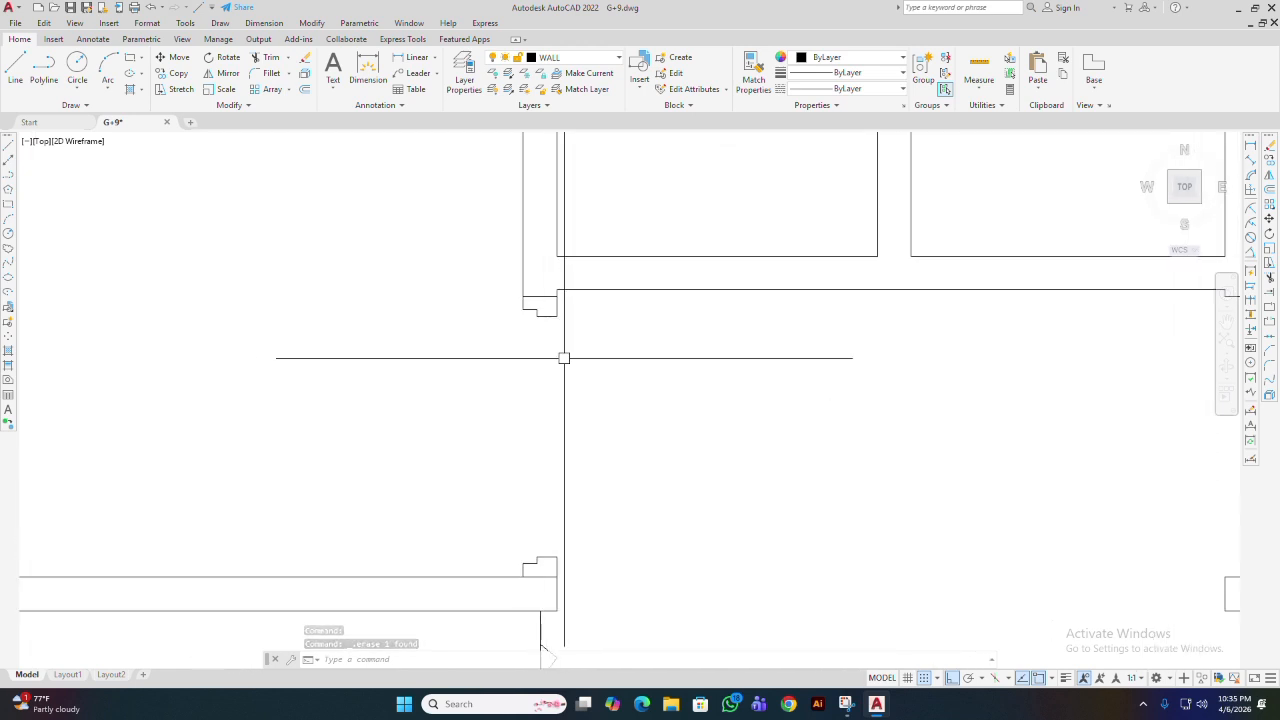
- Draw a door-leaf rectangle about 2" by 3'-2" from the upper frame's outer step corner to the lower frame's inner step corner
scroll(641, 417, down, 1)
mouse_move(641, 417)
middle_down()
mouse_move(632, 440)
mouse_move(574, 452)
mouse_move(564, 471)
mouse_move(580, 486)
middle_up()
scroll(537, 463, up, 1)
scroll(589, 409, up, 1)
middle_drag(589, 409, 565, 429)
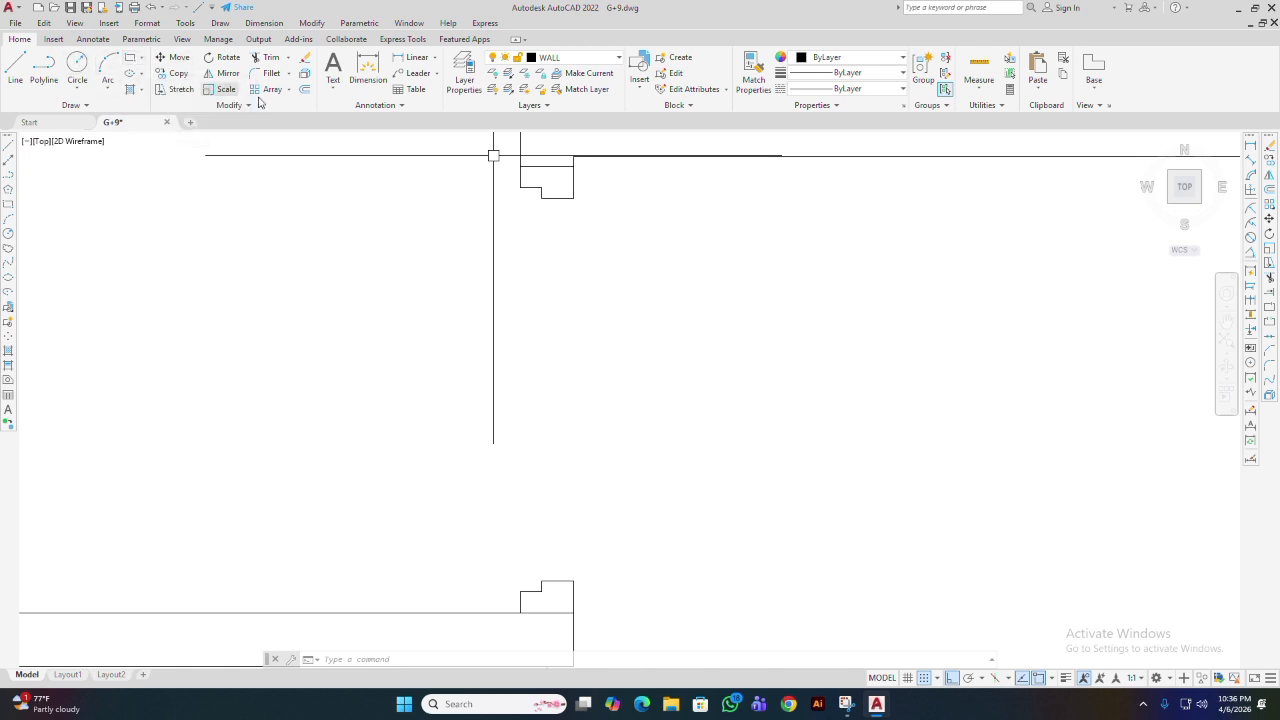
text(c)
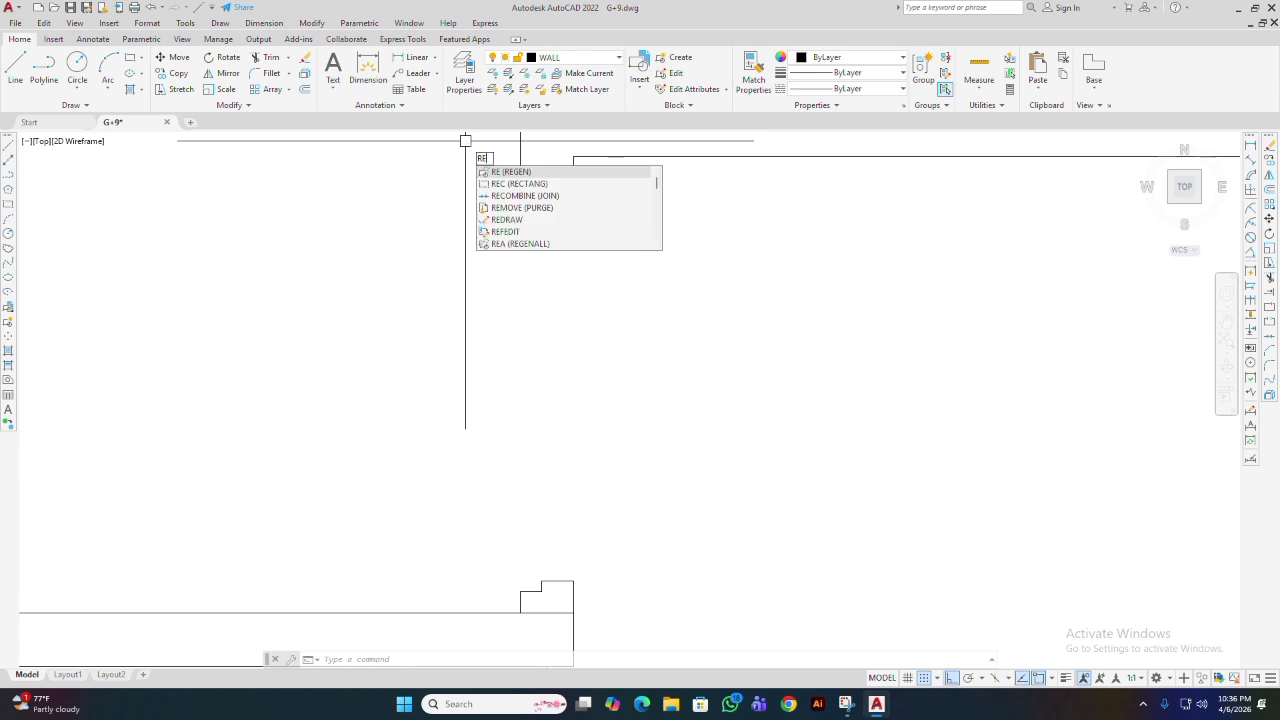
key(Return)
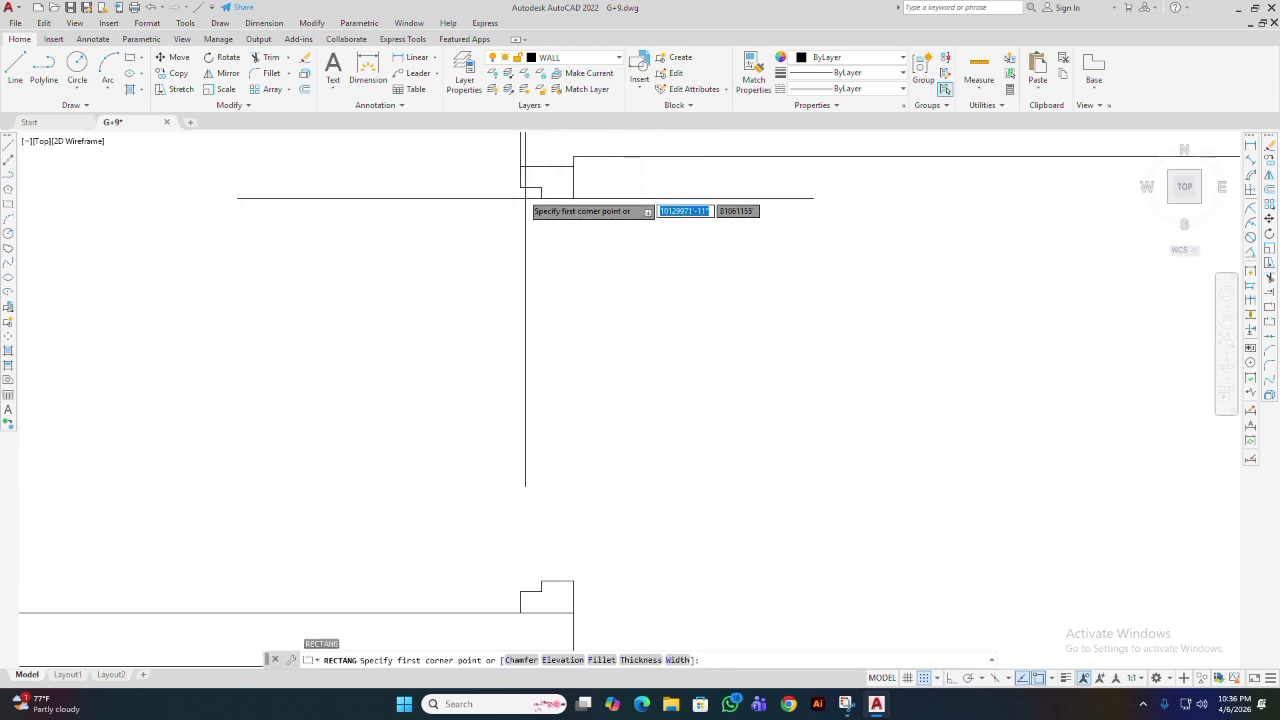
scroll(496, 259, up, 2)
middle_drag(496, 260, 467, 406)
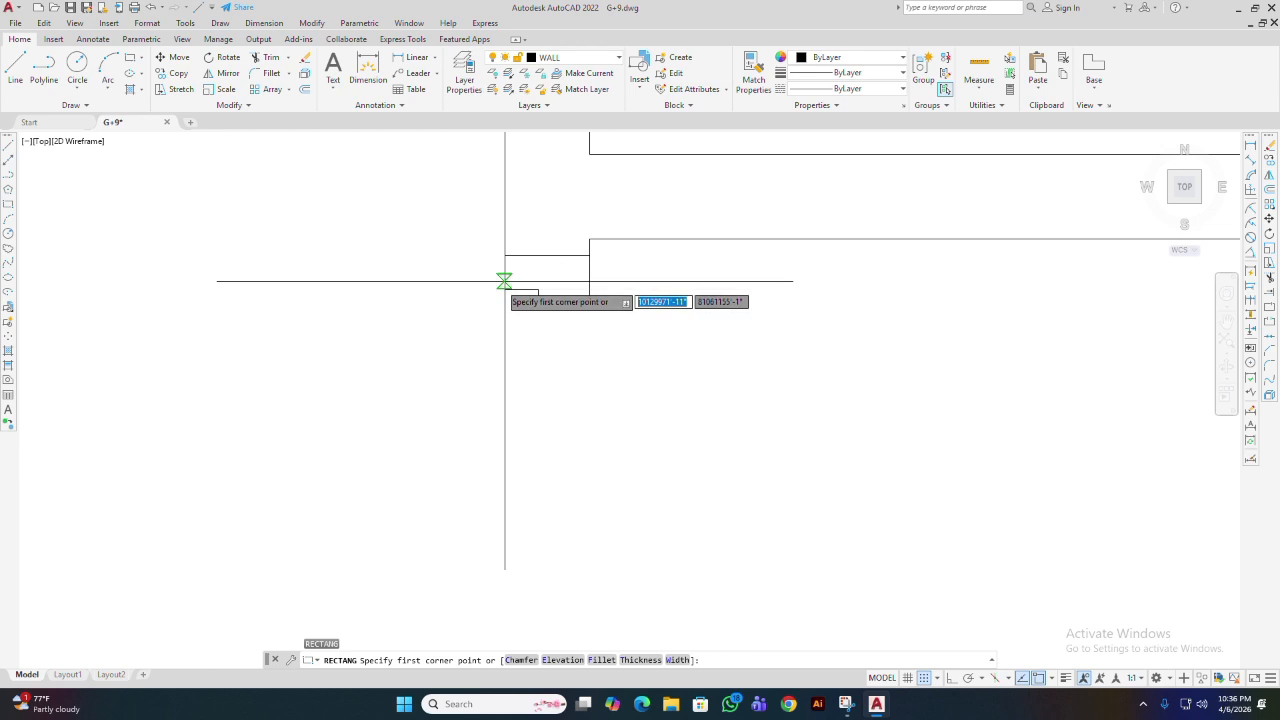
middle_drag(589, 408, 630, 174)
scroll(632, 163, down, 4)
scroll(602, 370, up, 4)
scroll(594, 353, down, 5)
middle_drag(588, 275, 580, 316)
scroll(582, 252, up, 4)
click(586, 232)
middle_drag(586, 229, 575, 314)
middle_drag(579, 247, 579, 438)
middle_drag(558, 193, 557, 277)
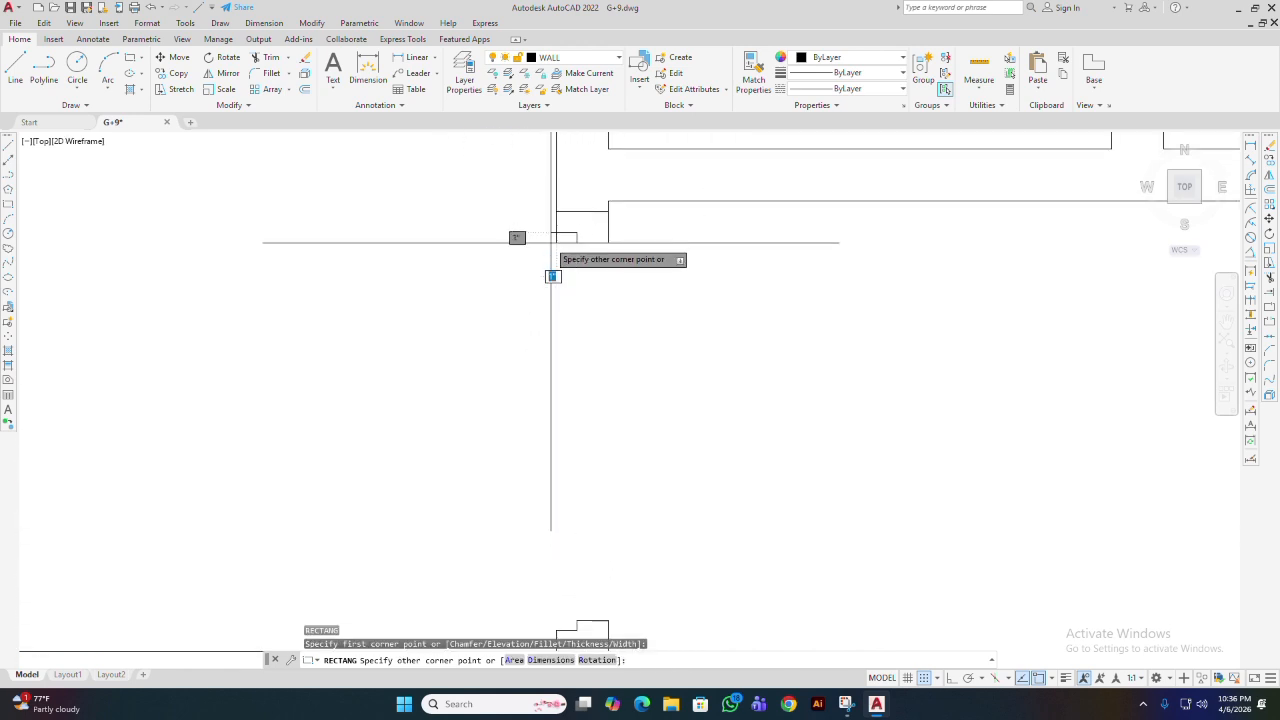
middle_drag(613, 446, 557, 163)
scroll(520, 368, up, 3)
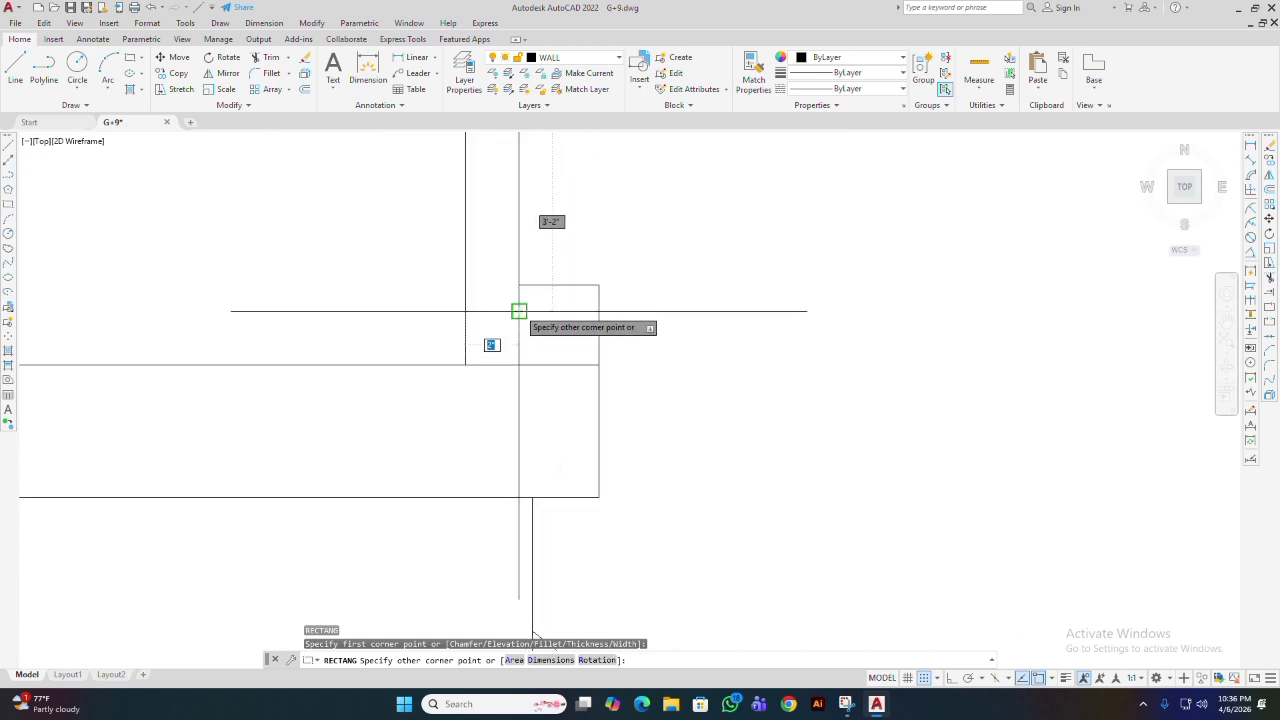
click(519, 311)
scroll(598, 348, down, 3)
middle_drag(606, 341, 633, 456)
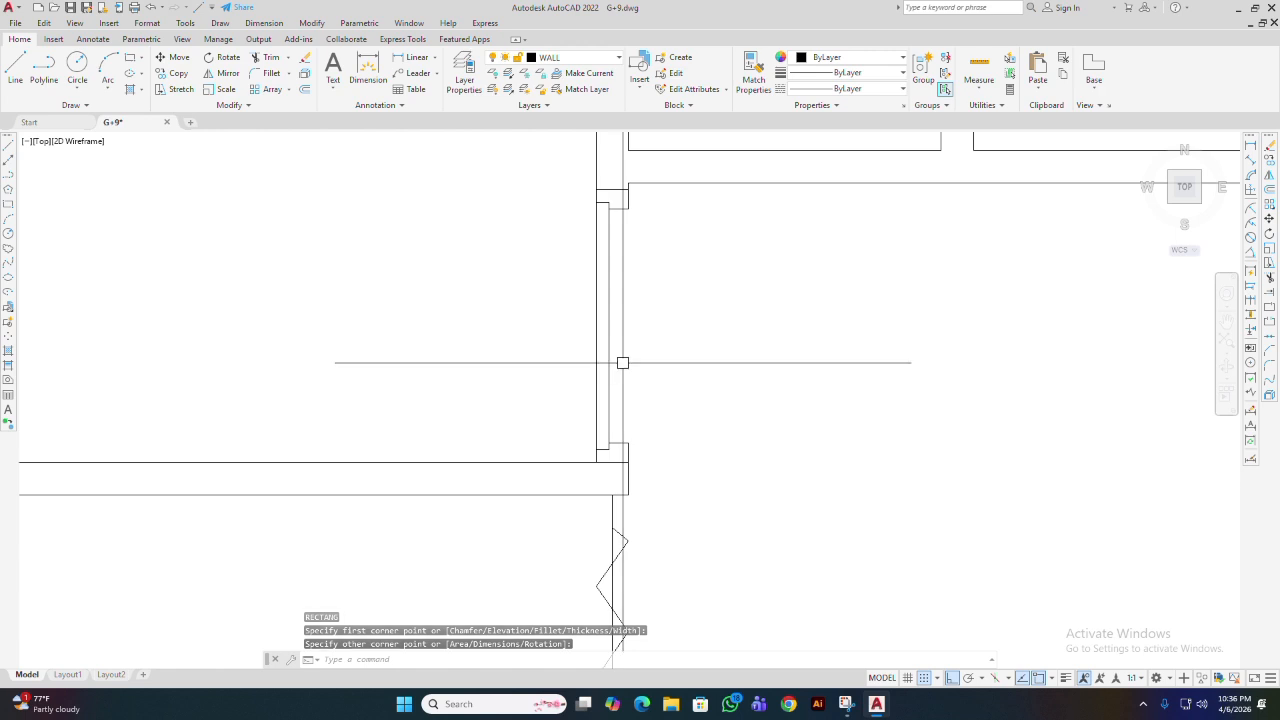
- Rotate the left doorway's leaf rectangle 90° counterclockwise about its lower-left corner so it opens into the room
mouse_move(640, 366)
middle_down()
mouse_move(594, 420)
mouse_move(580, 414)
middle_up()
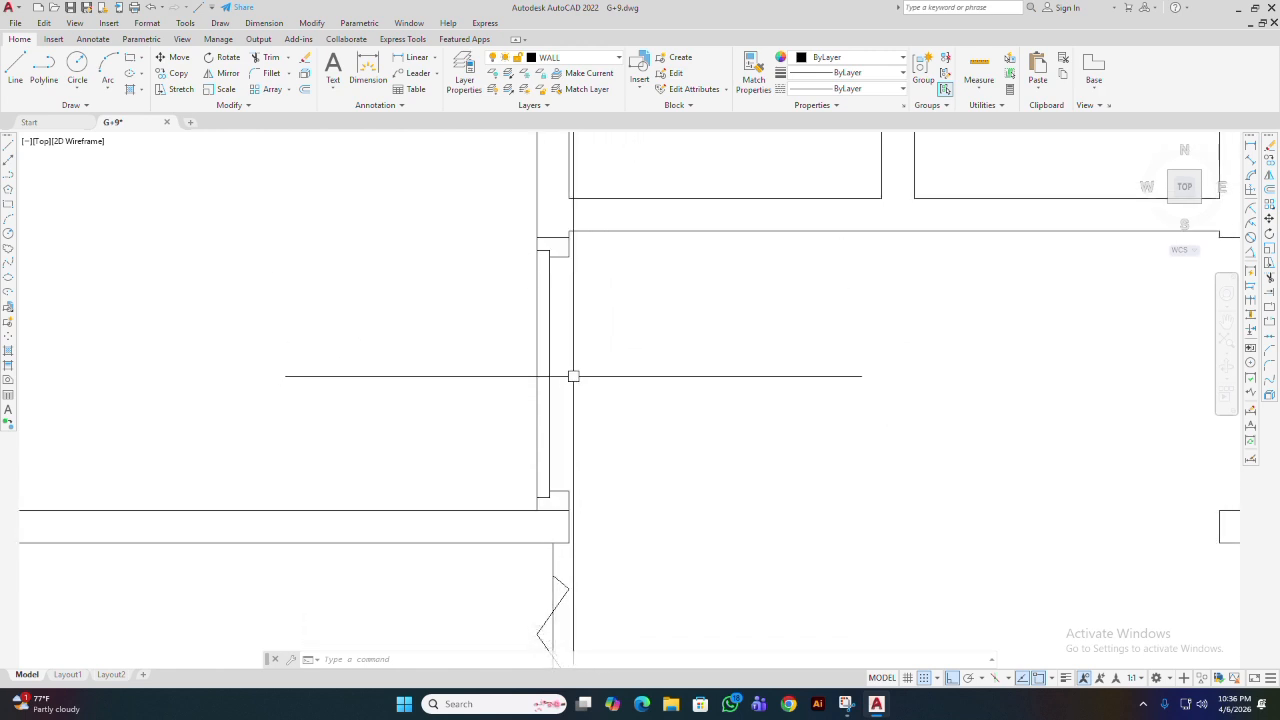
scroll(553, 365, down, 2)
middle_drag(551, 363, 563, 404)
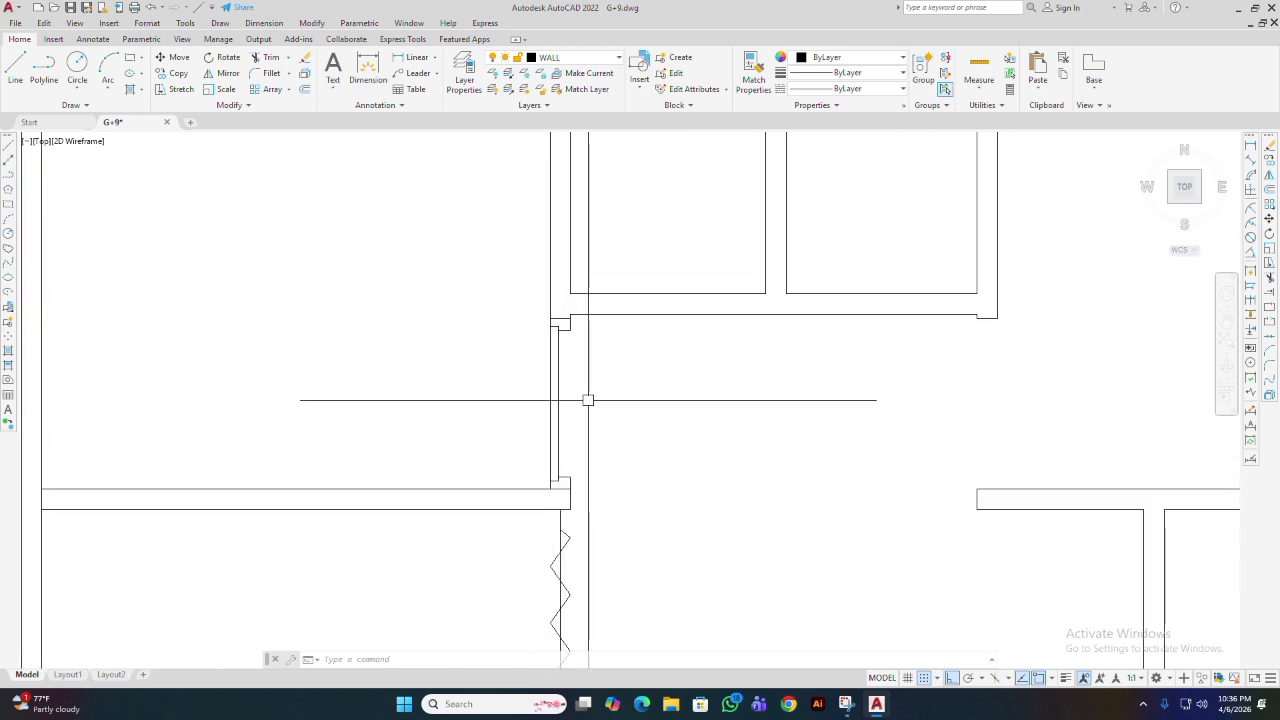
click(560, 375)
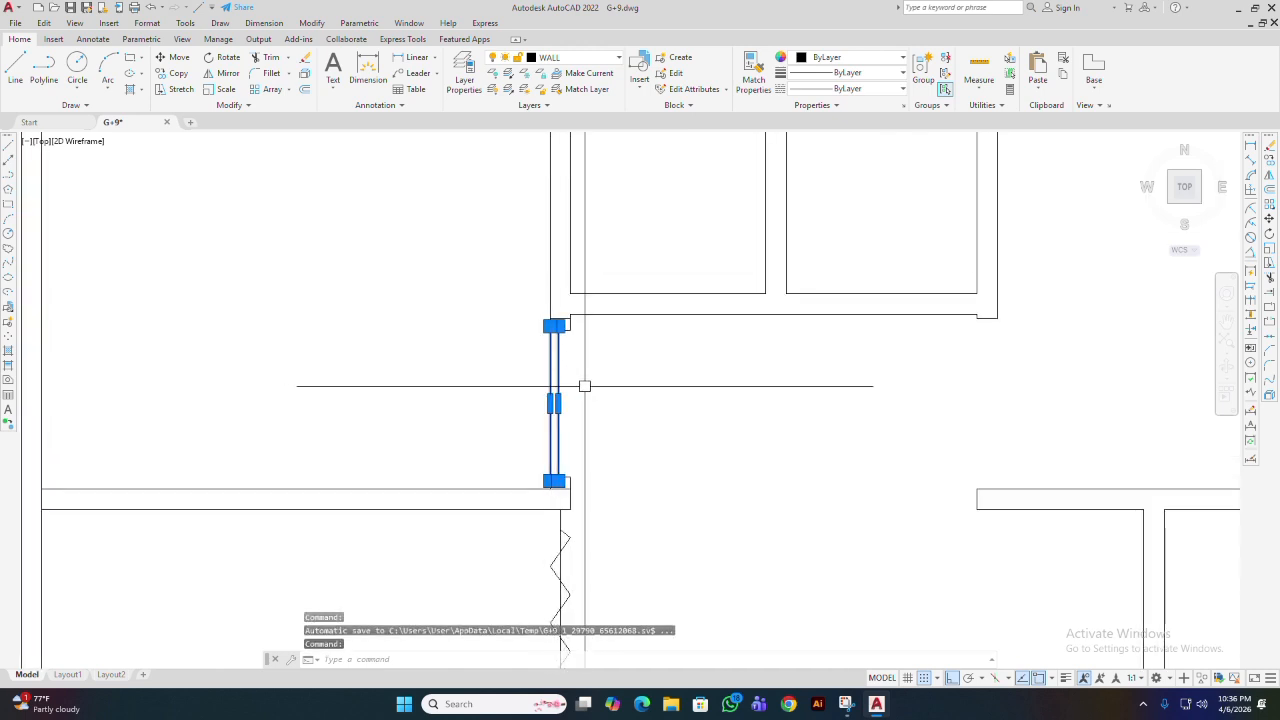
scroll(586, 440, up, 2)
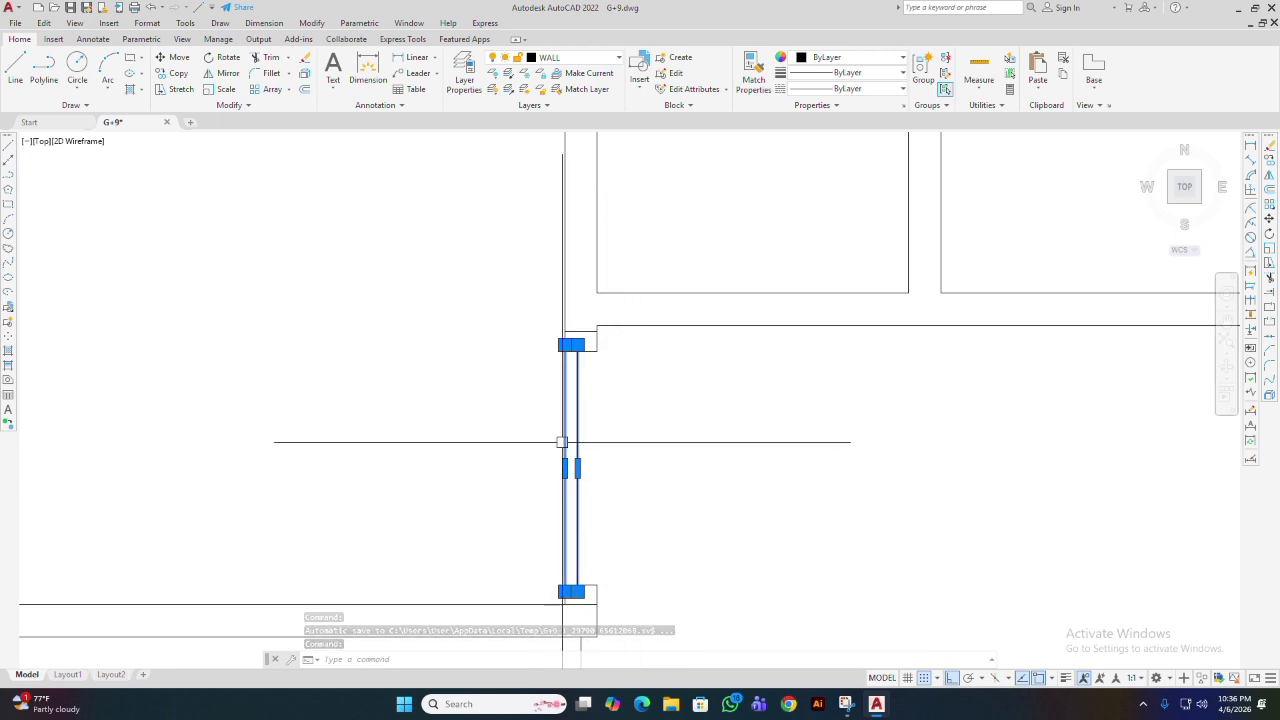
scroll(562, 442, up, 1)
middle_drag(562, 442, 483, 517)
scroll(544, 458, down, 1)
mouse_move(547, 462)
middle_down()
mouse_move(548, 422)
mouse_move(591, 440)
mouse_move(595, 408)
middle_up()
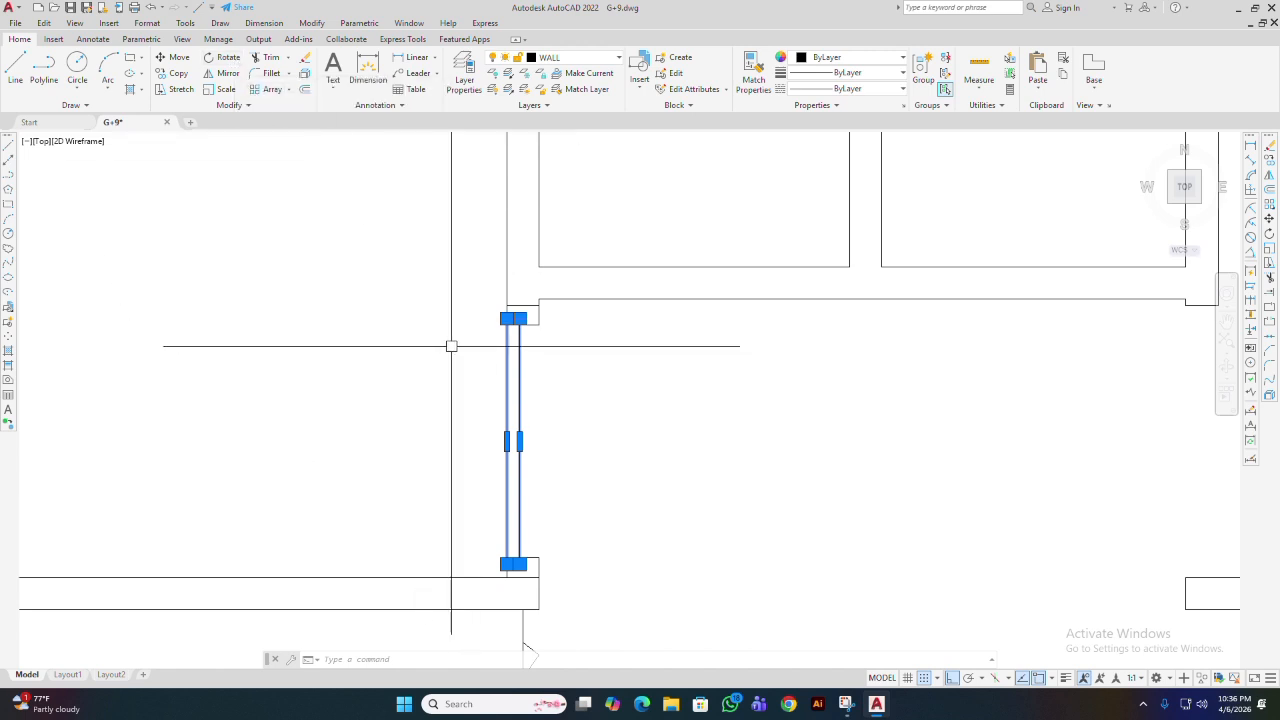
text(ro)
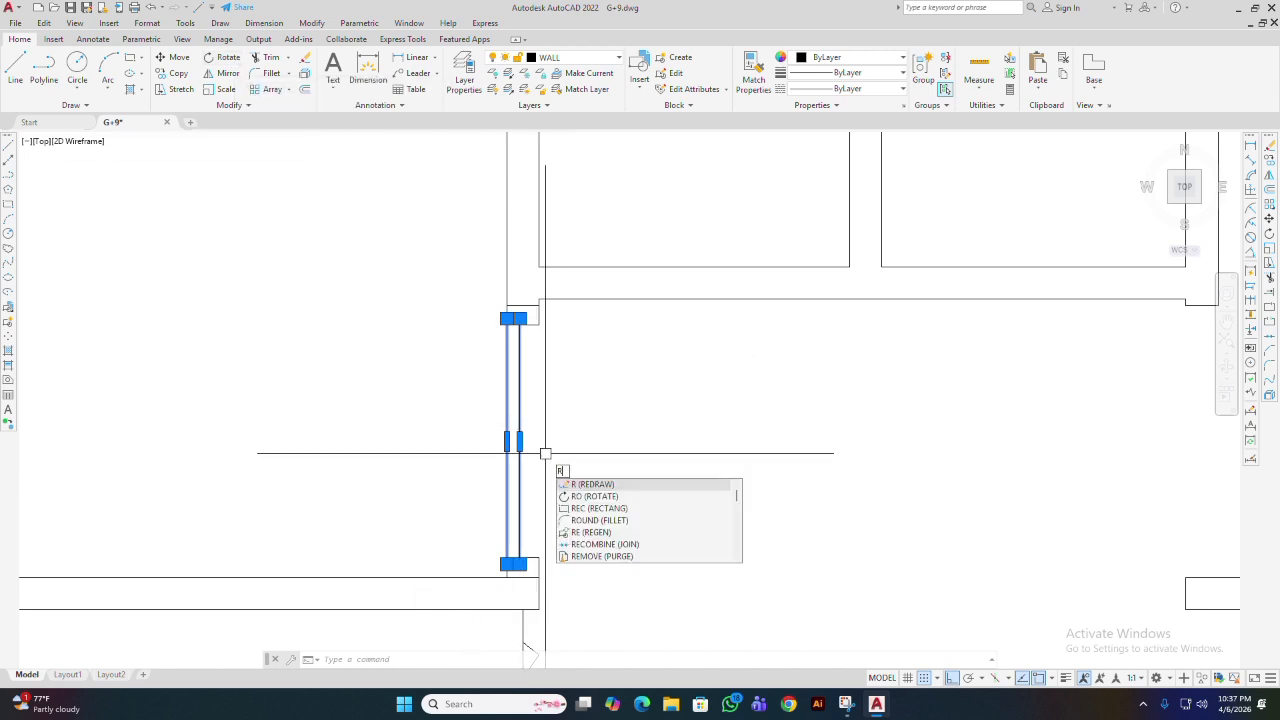
key(Return)
middle_drag(557, 496, 599, 413)
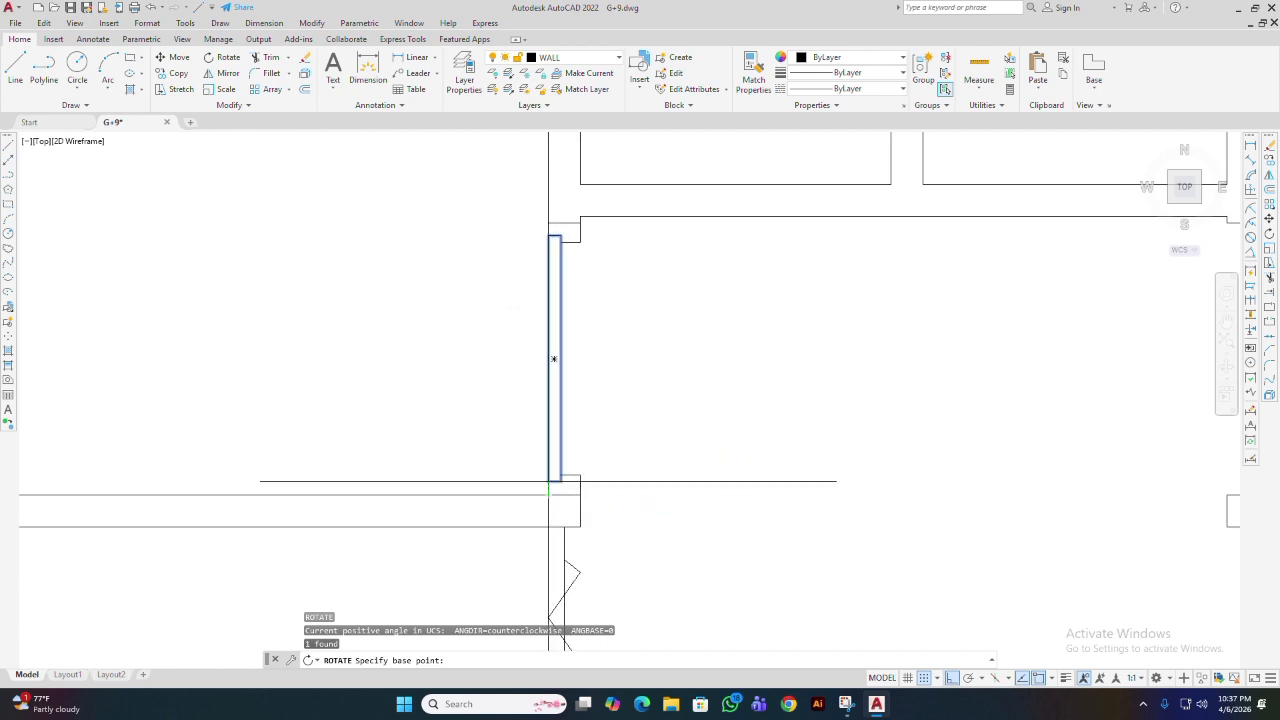
click(549, 481)
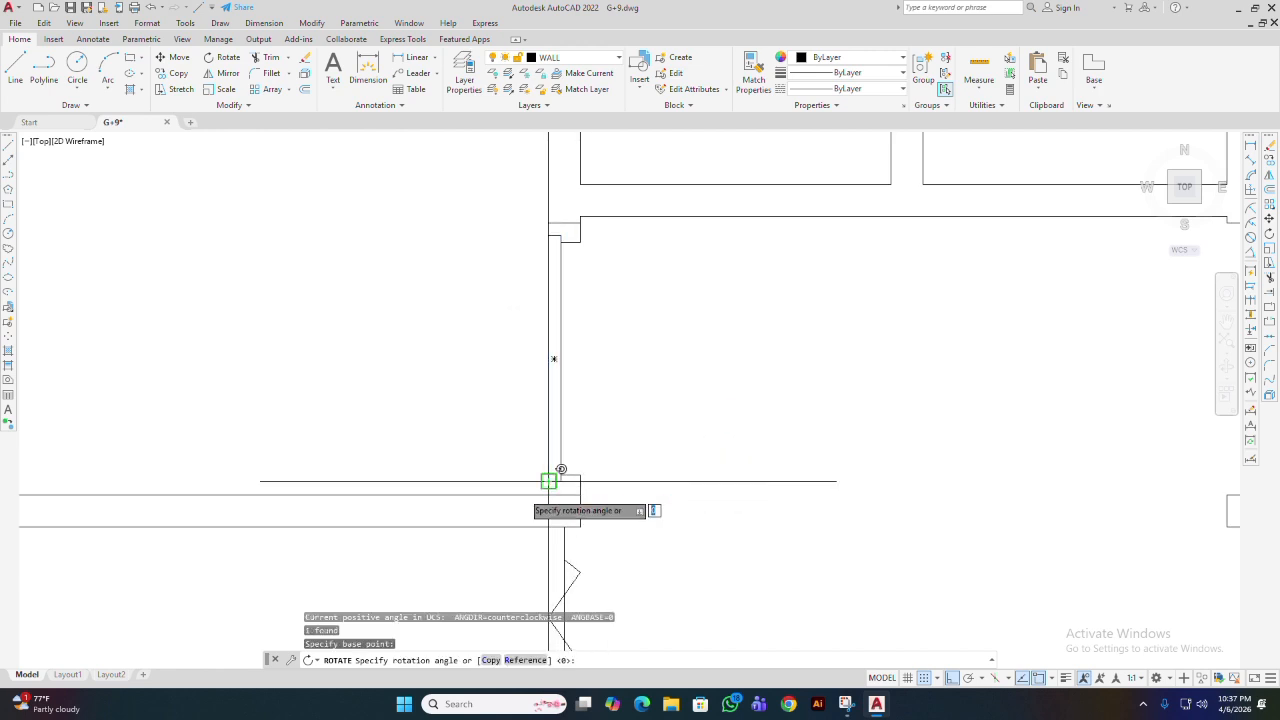
scroll(310, 425, down, 2)
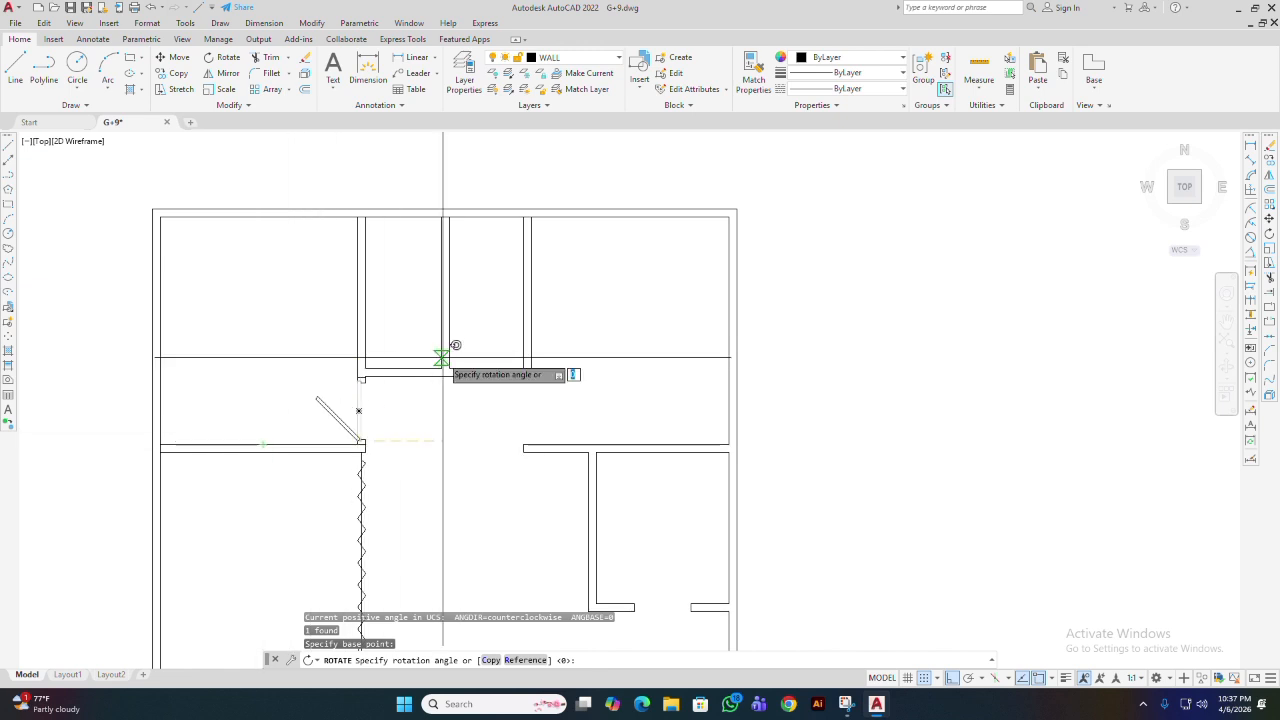
scroll(352, 412, up, 3)
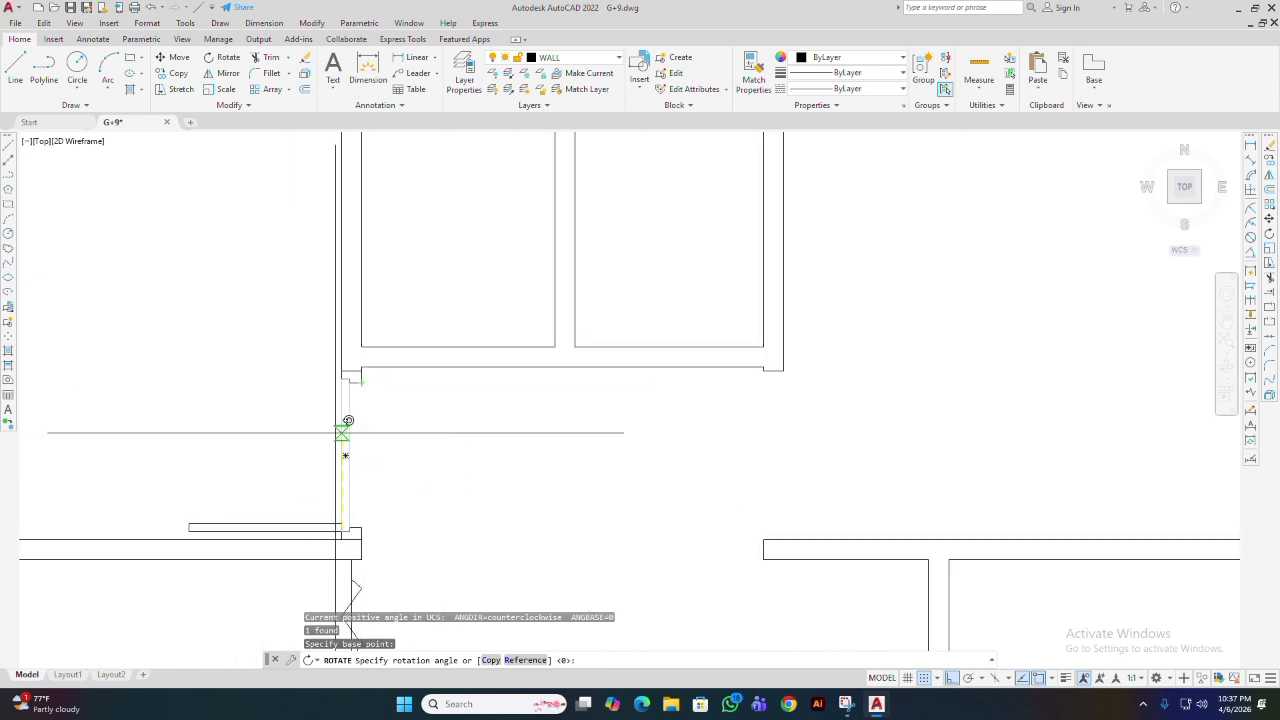
middle_drag(341, 440, 359, 372)
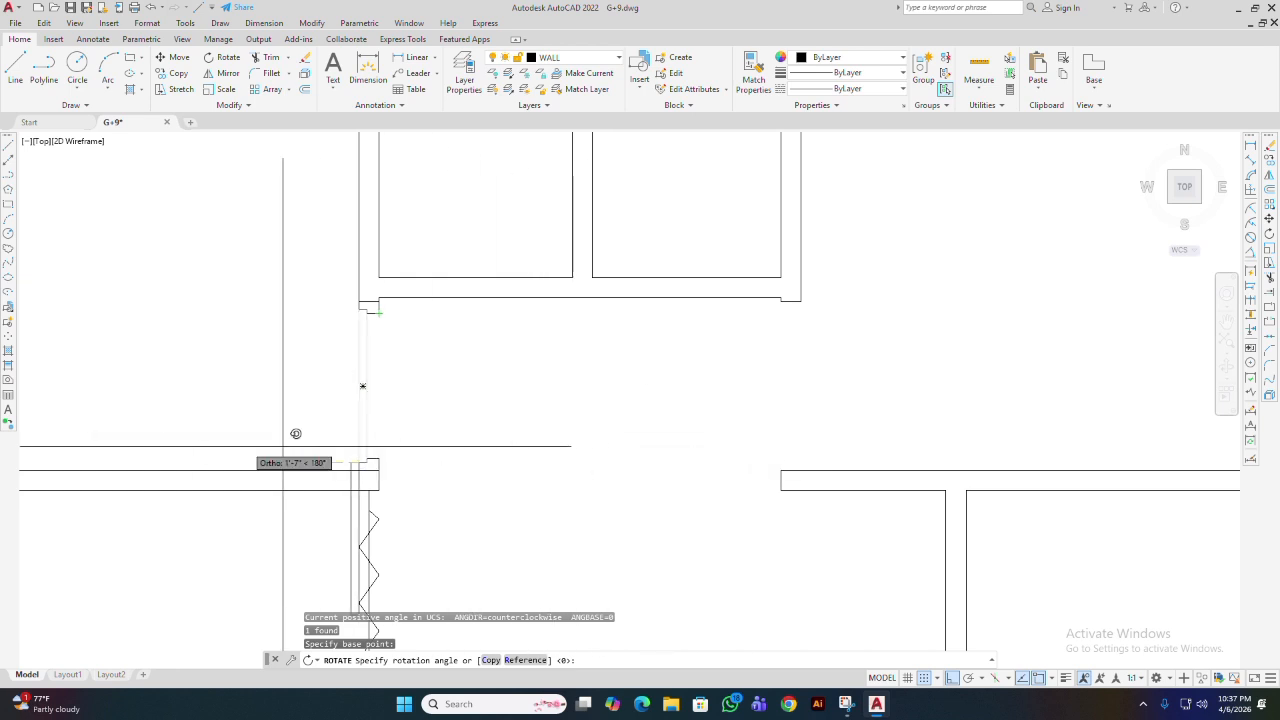
mouse_move(123, 383)
middle_down()
mouse_move(228, 167)
mouse_move(279, 121)
middle_up()
mouse_move(254, 231)
middle_down()
mouse_move(280, 340)
mouse_move(279, 326)
middle_up()
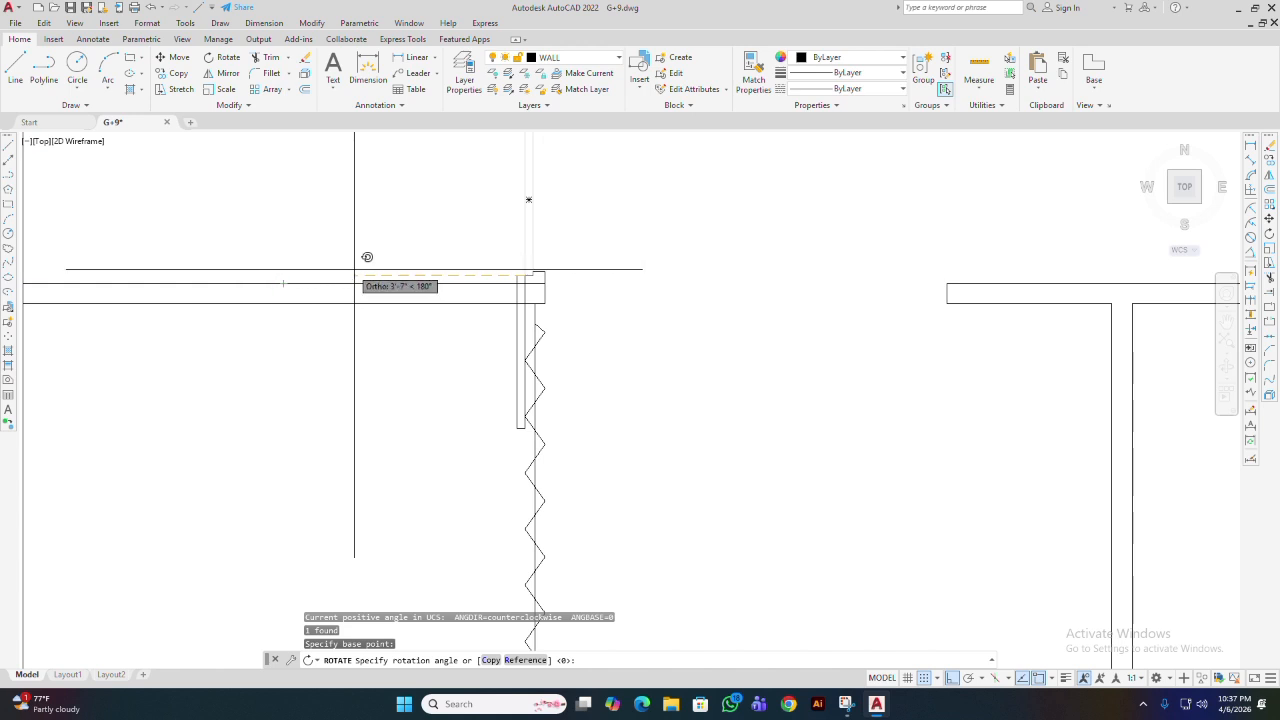
middle_drag(400, 293, 437, 530)
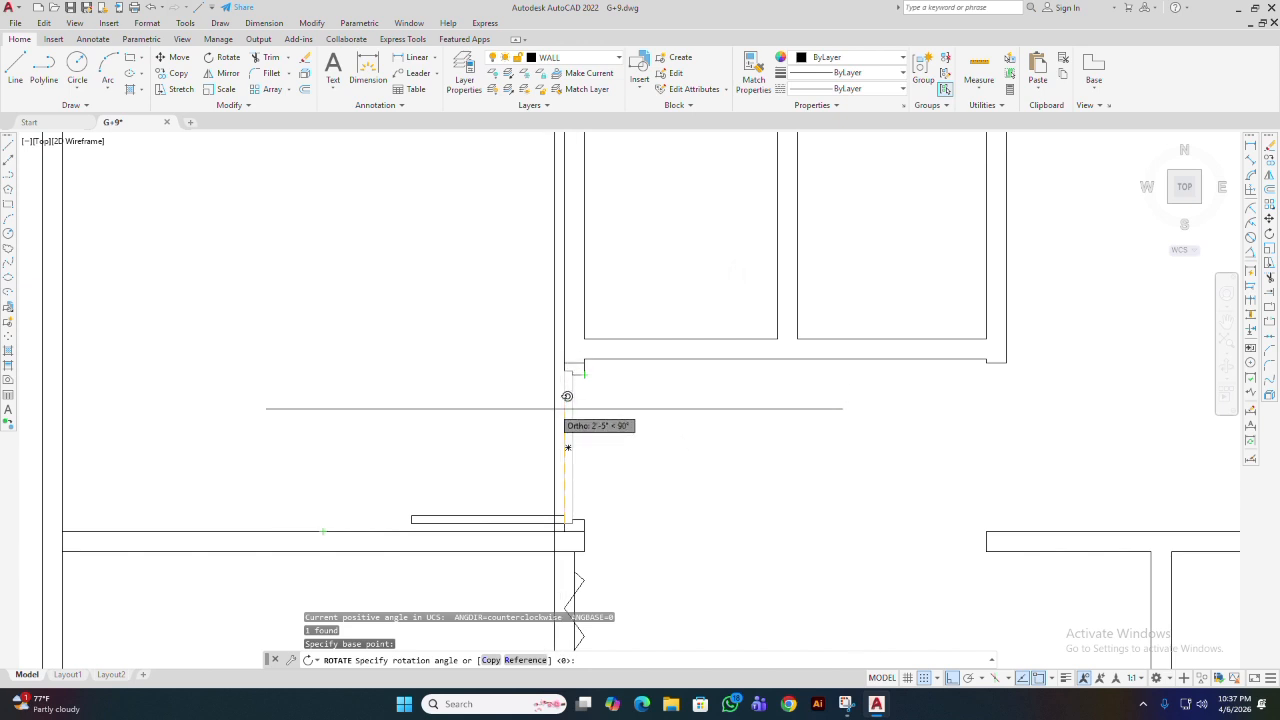
click(553, 407)
- Draw a three-point door-swing arc from the open leaf's upper free corner through the upper frame's outer step corner to its inner step corner
mouse_move(509, 523)
middle_down()
mouse_move(506, 486)
mouse_move(508, 518)
mouse_move(520, 480)
mouse_move(547, 508)
middle_up()
scroll(538, 485, down, 2)
scroll(532, 504, up, 3)
scroll(486, 468, down, 2)
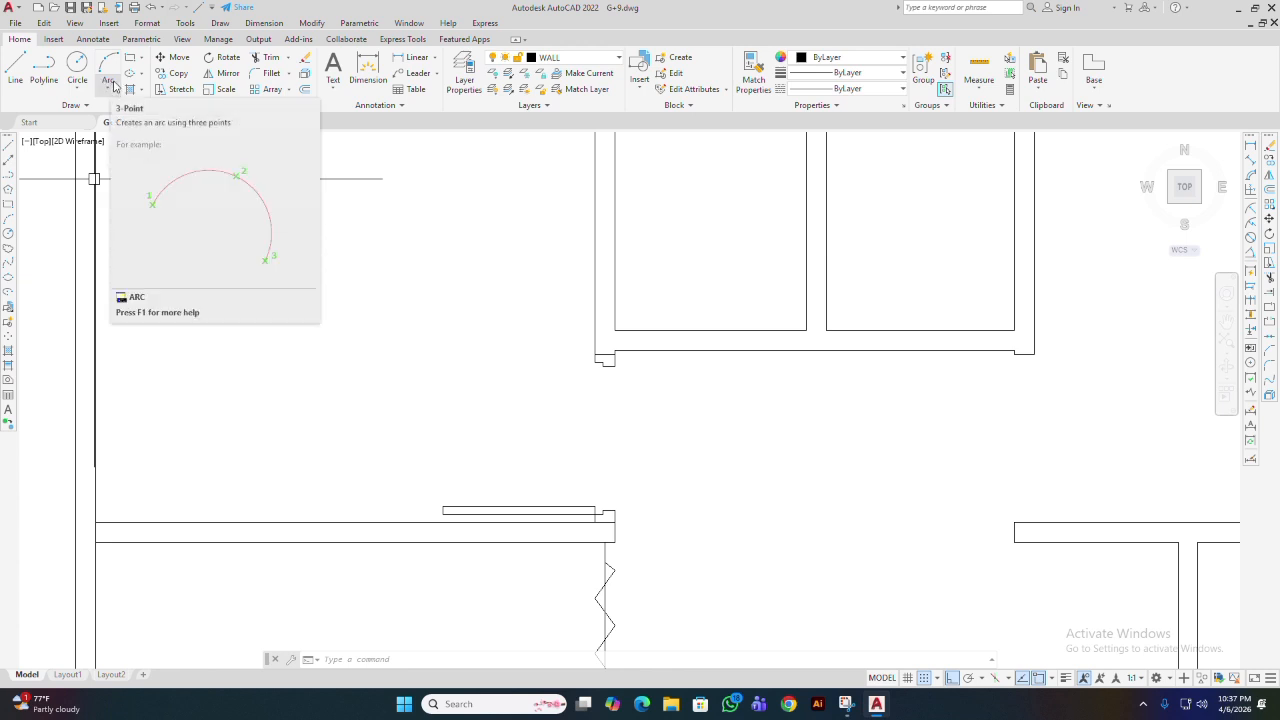
scroll(543, 346, down, 2)
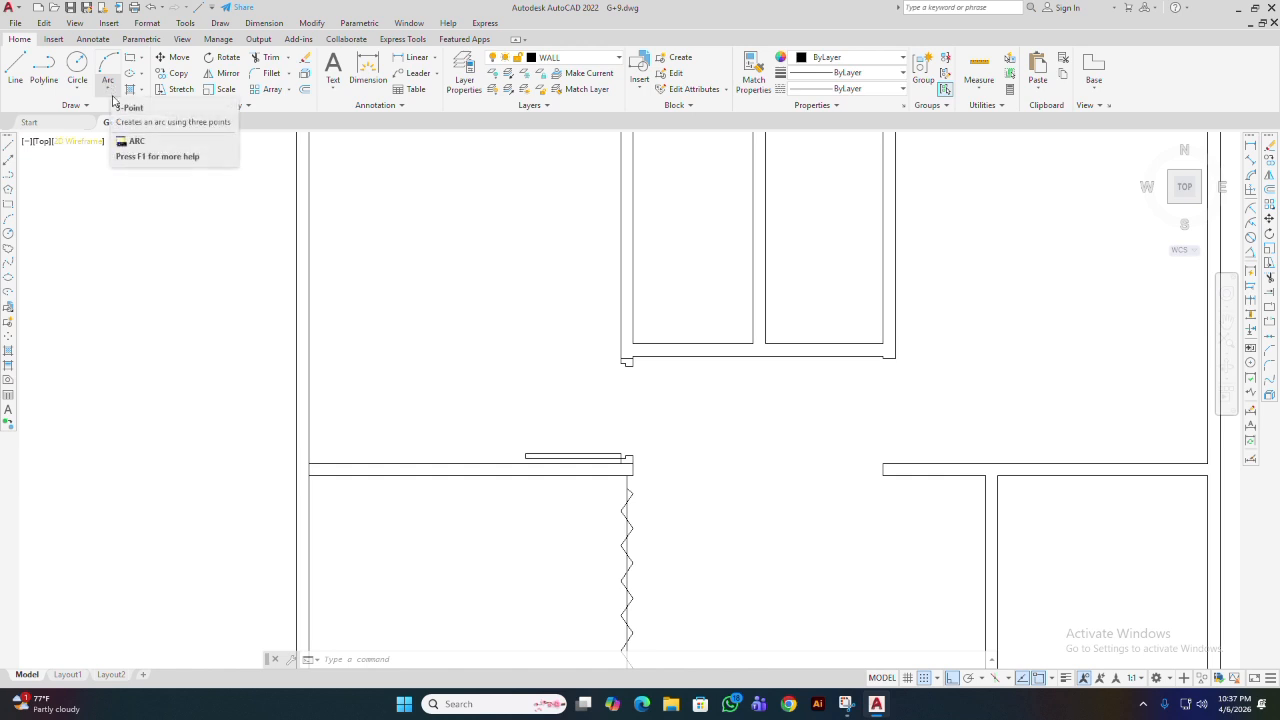
text(r)
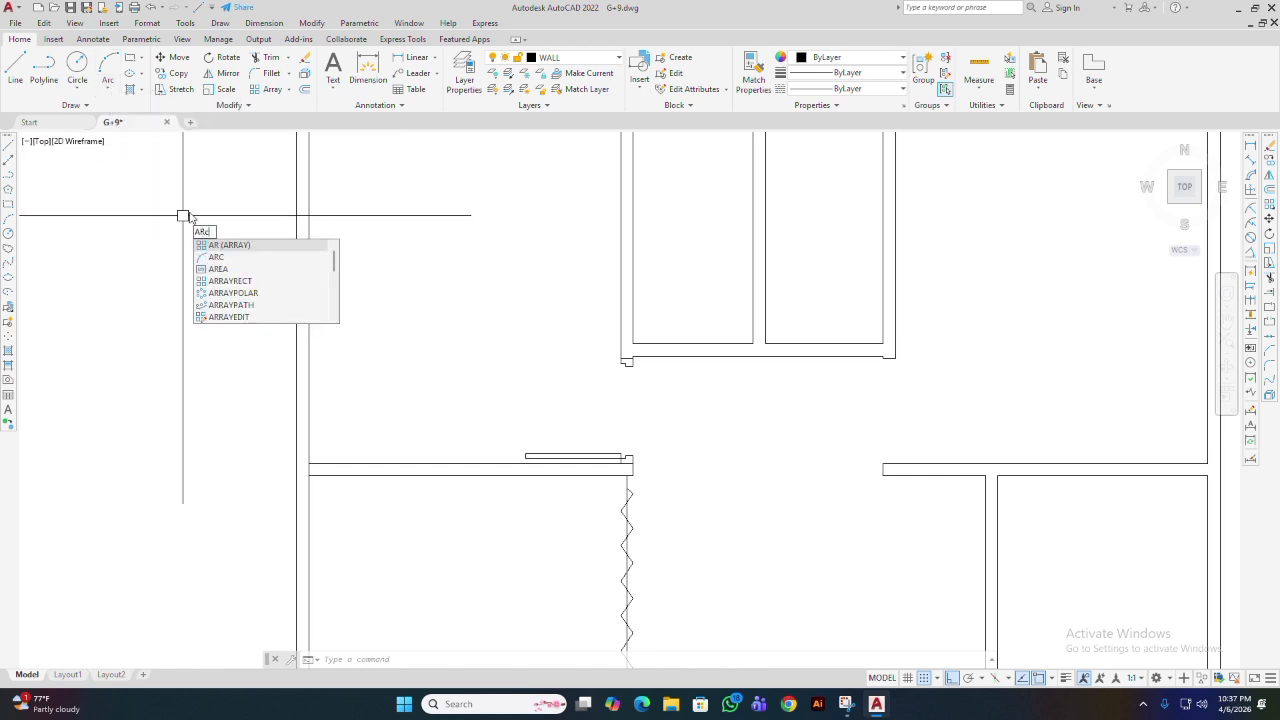
key(Return)
middle_drag(621, 400, 503, 283)
scroll(417, 339, up, 4)
middle_drag(409, 325, 395, 363)
click(378, 372)
middle_drag(440, 303, 391, 520)
scroll(573, 385, up, 6)
scroll(579, 361, down, 6)
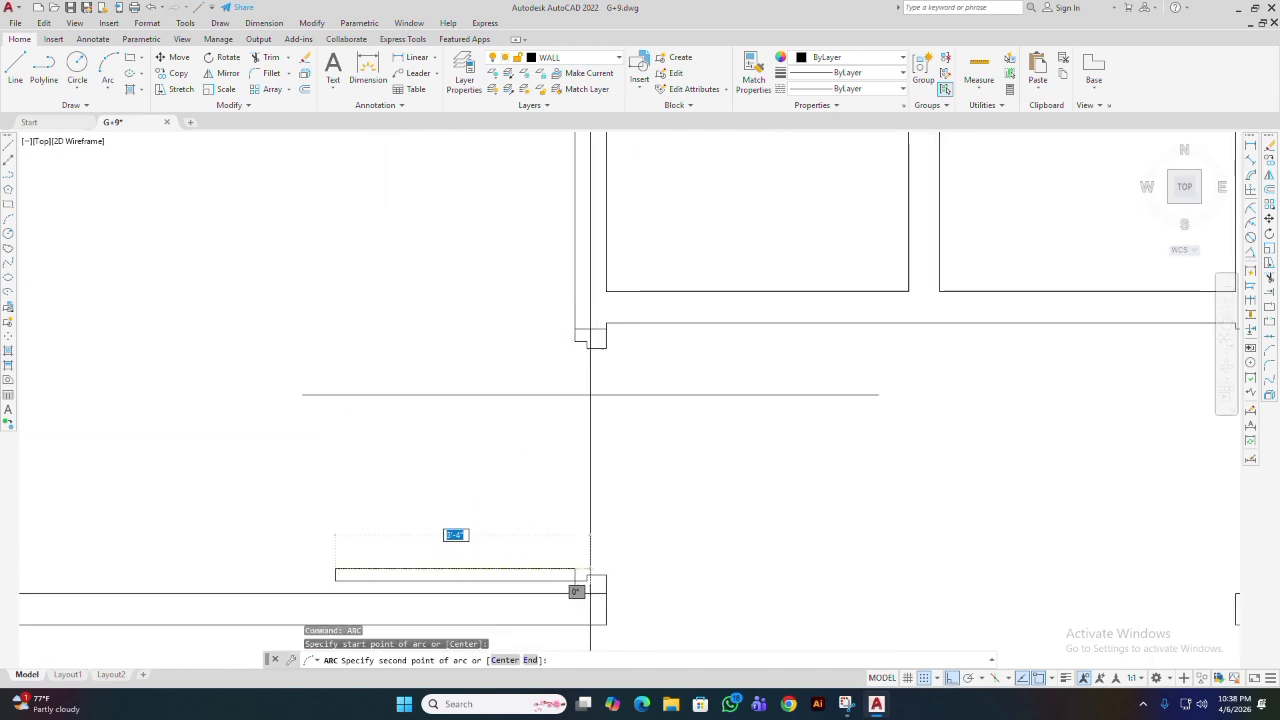
scroll(561, 349, up, 4)
scroll(574, 349, up, 2)
middle_drag(583, 347, 466, 418)
click(489, 381)
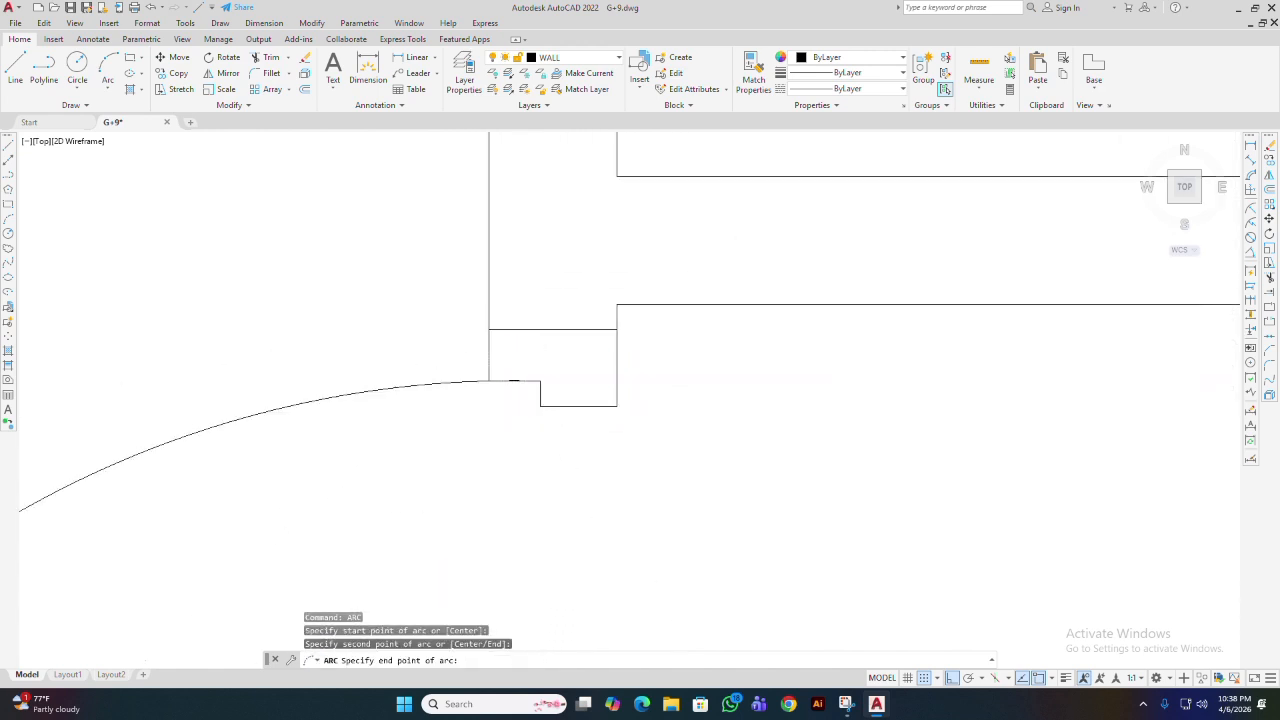
click(547, 377)
- Examine the left door's swing, leaf and lower stepped frame profile alongside the right doorway
scroll(560, 372, down, 11)
middle_drag(679, 393, 537, 437)
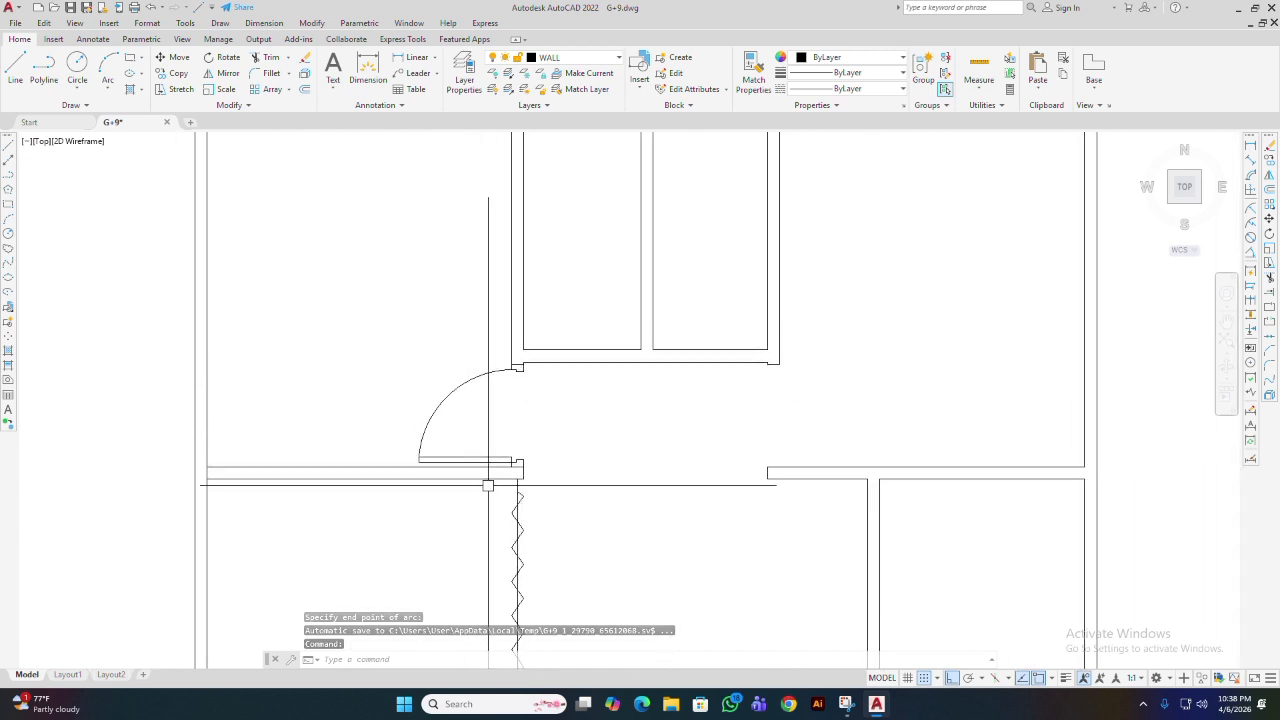
middle_drag(488, 485, 440, 517)
scroll(453, 473, up, 2)
middle_drag(453, 474, 457, 460)
scroll(461, 399, down, 2)
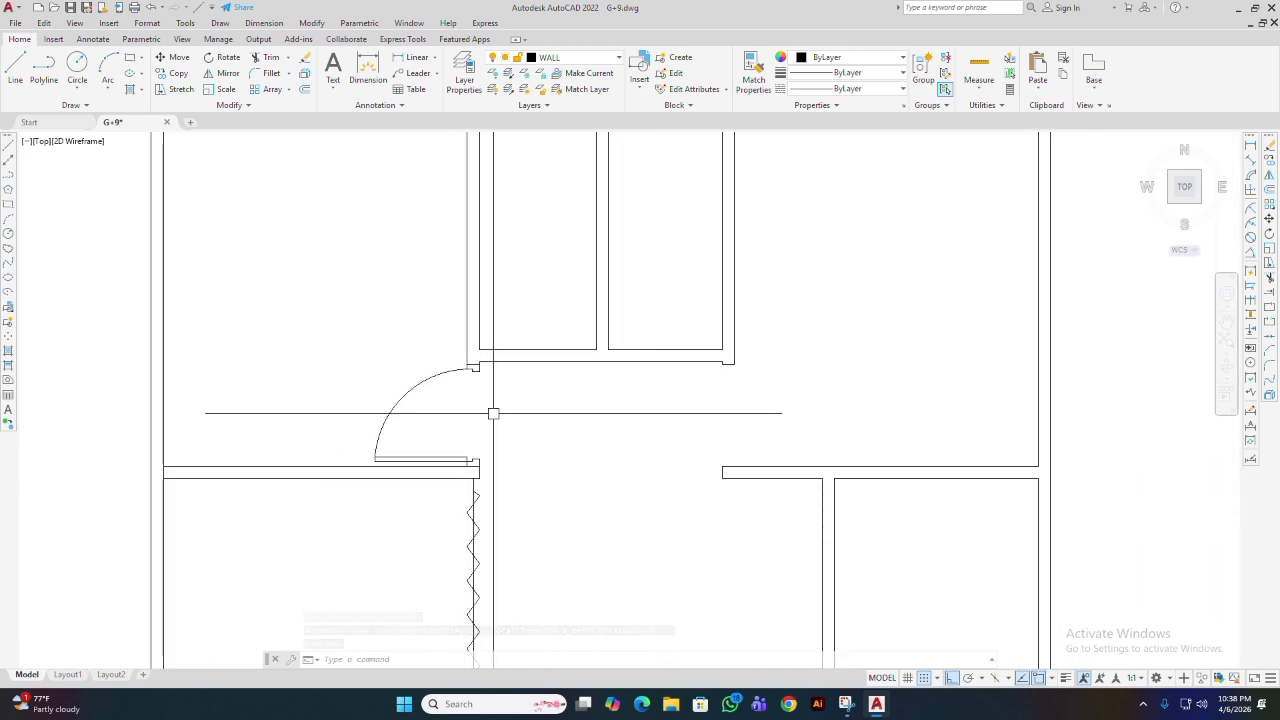
middle_drag(416, 395, 289, 388)
scroll(588, 450, up, 2)
mouse_move(589, 449)
middle_down()
mouse_move(714, 421)
mouse_move(686, 440)
mouse_move(752, 445)
middle_up()
scroll(680, 457, up, 4)
scroll(746, 444, down, 2)
scroll(834, 477, down, 2)
scroll(771, 460, up, 2)
scroll(768, 461, down, 2)
middle_drag(840, 494, 632, 505)
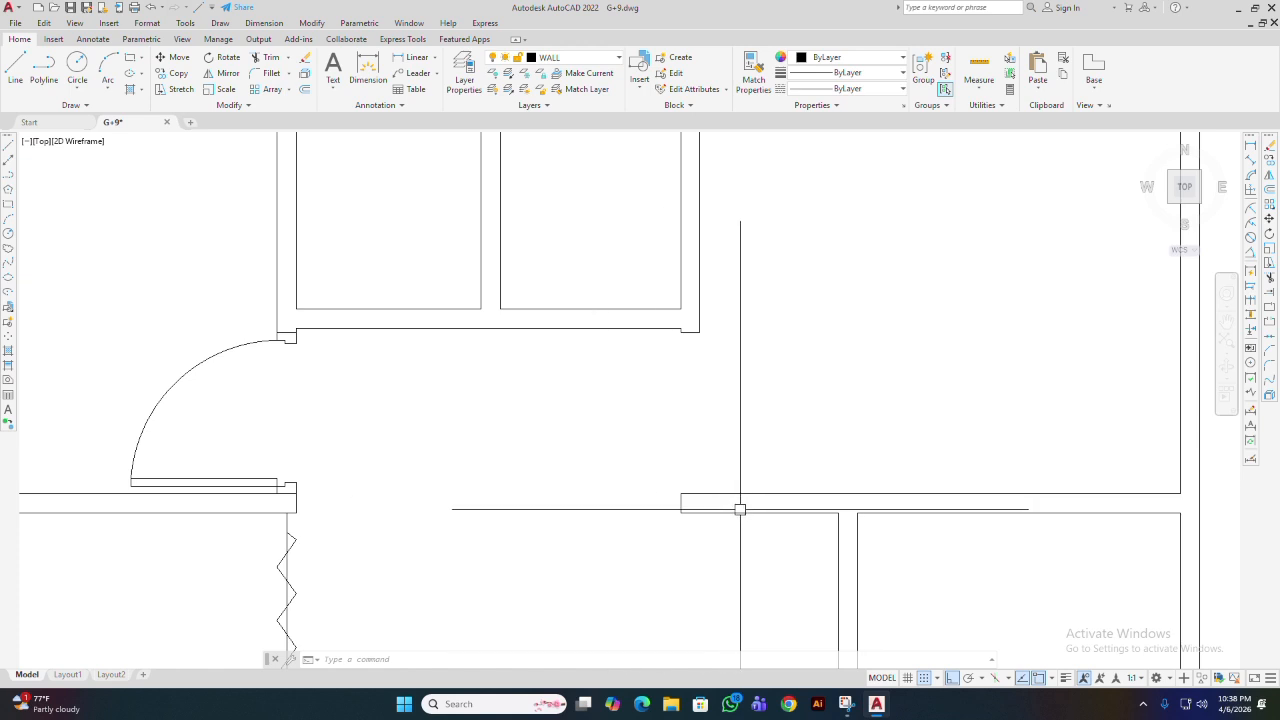
scroll(236, 487, up, 5)
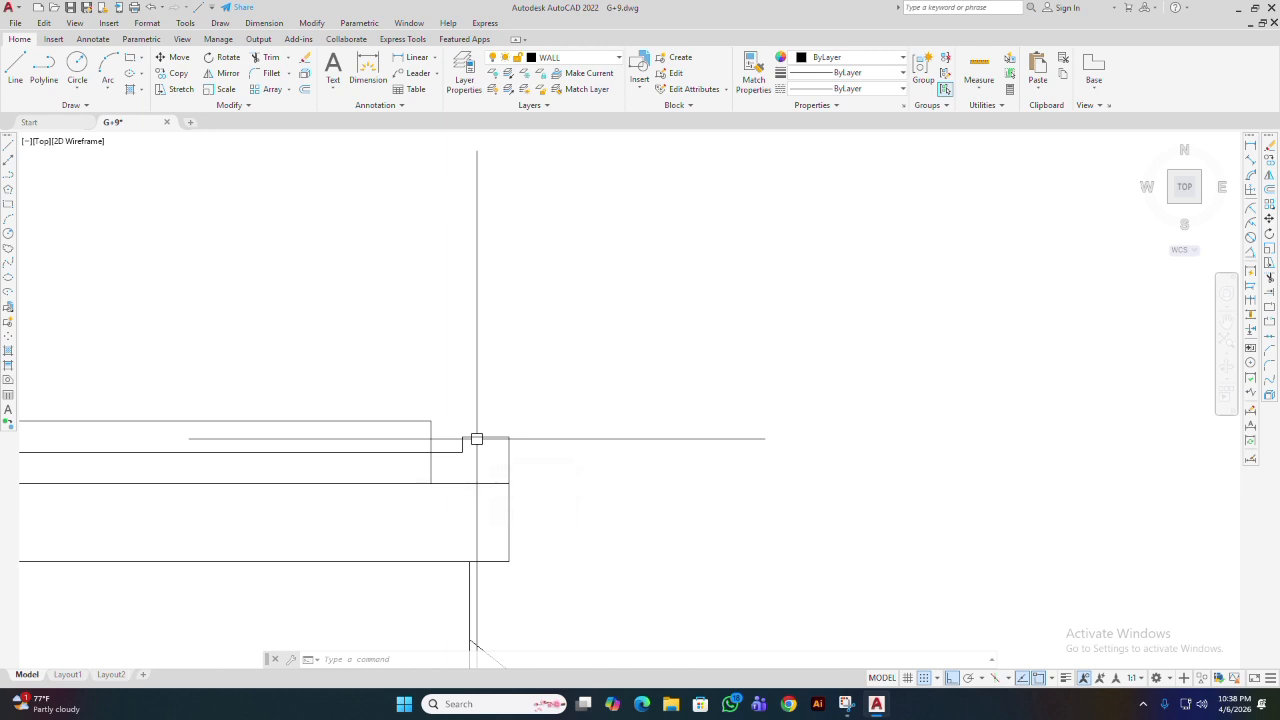
click(477, 440)
scroll(488, 437, up, 4)
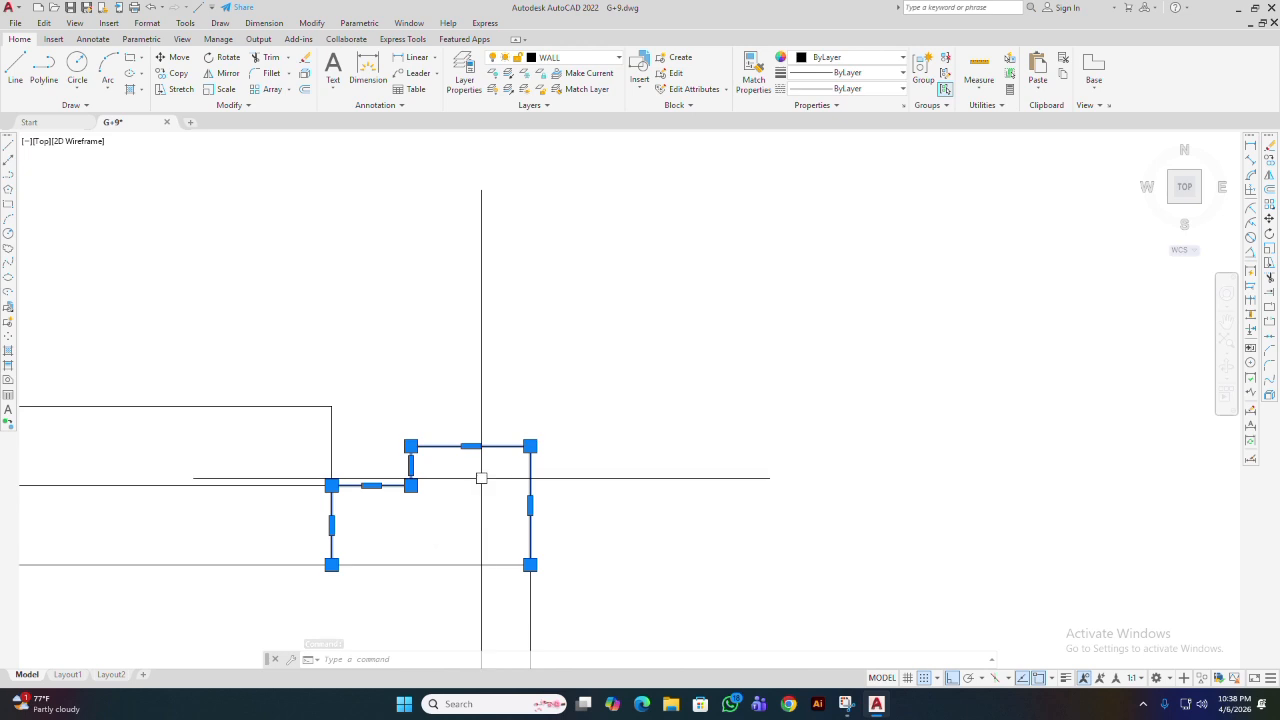
key(Escape)
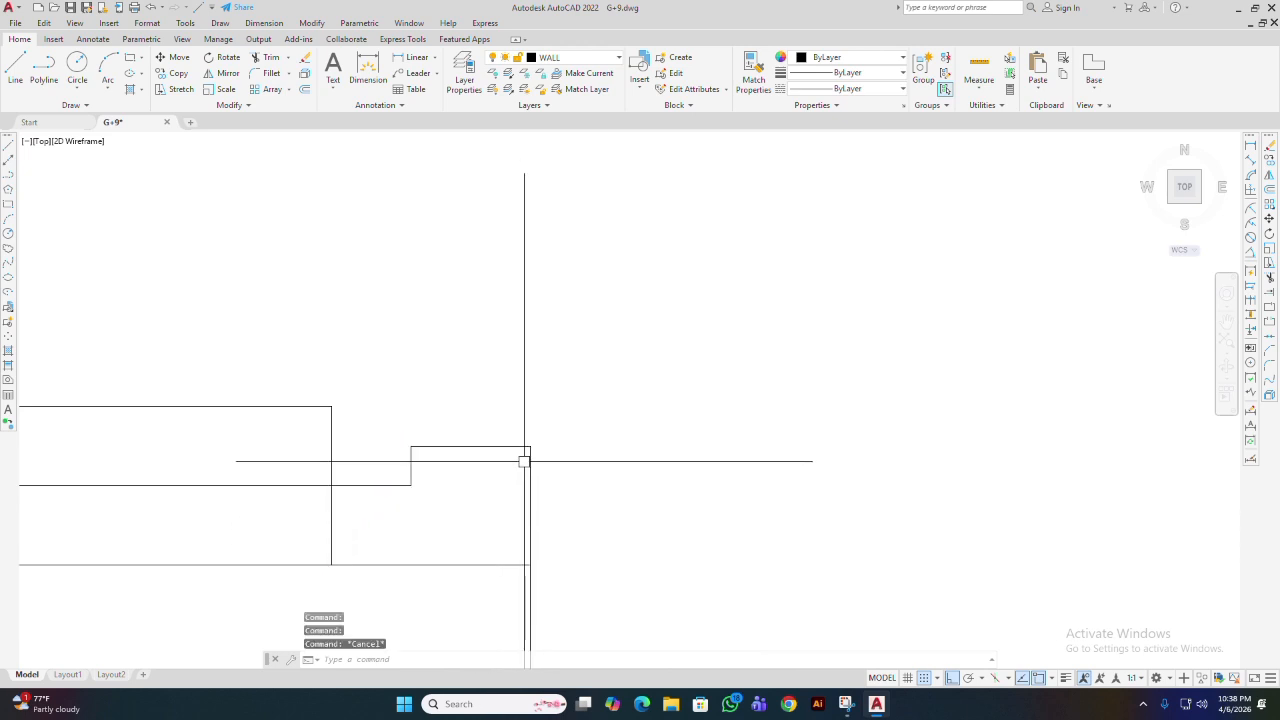
- Draw a stepped frame polyline from the right doorway's lower wall-end corner: 3" up, 3" right, 1" down, 2" right, and down to the wall face
scroll(464, 468, down, 4)
middle_drag(590, 488, 463, 486)
scroll(495, 488, down, 4)
middle_drag(792, 488, 431, 471)
middle_drag(991, 477, 872, 516)
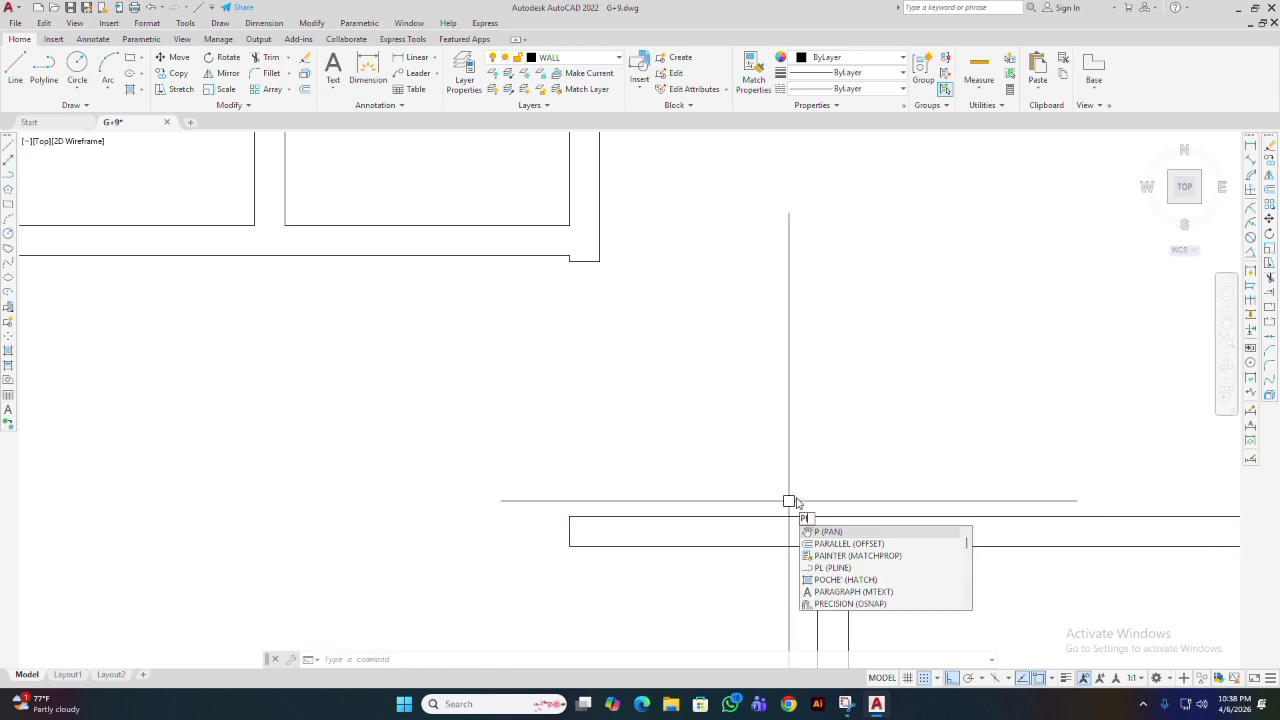
text(L)
key(Return)
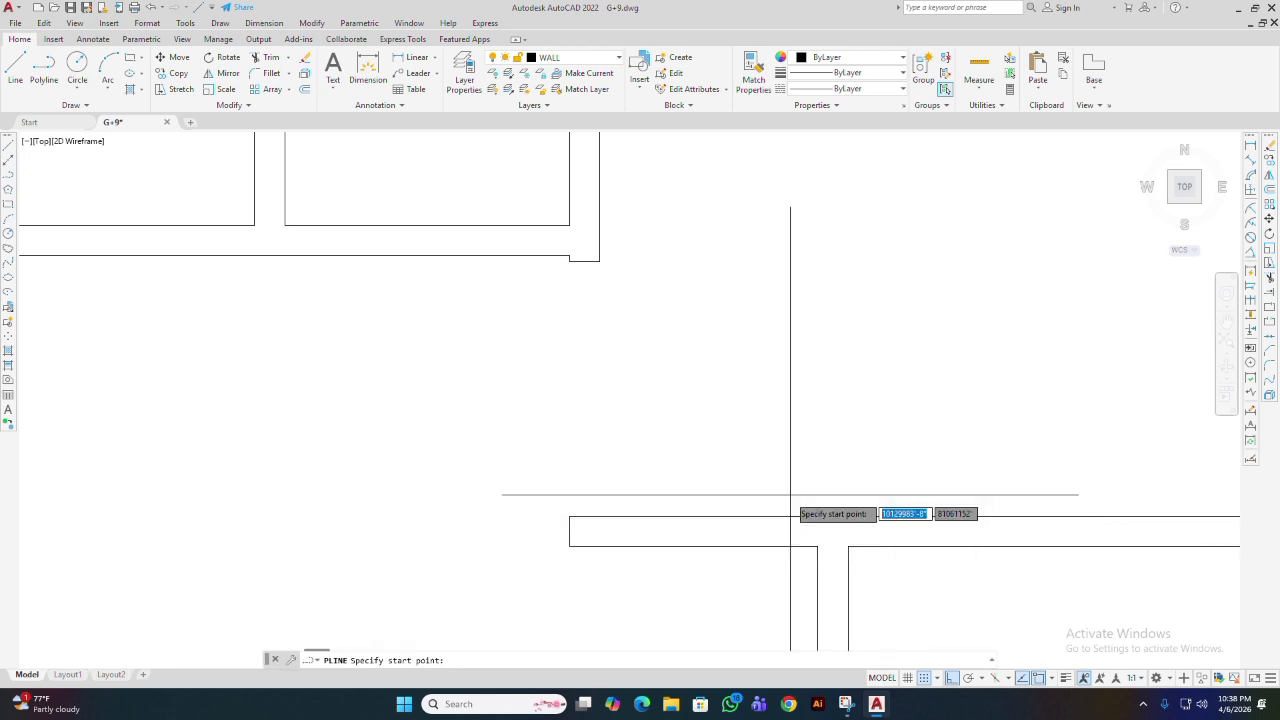
click(571, 516)
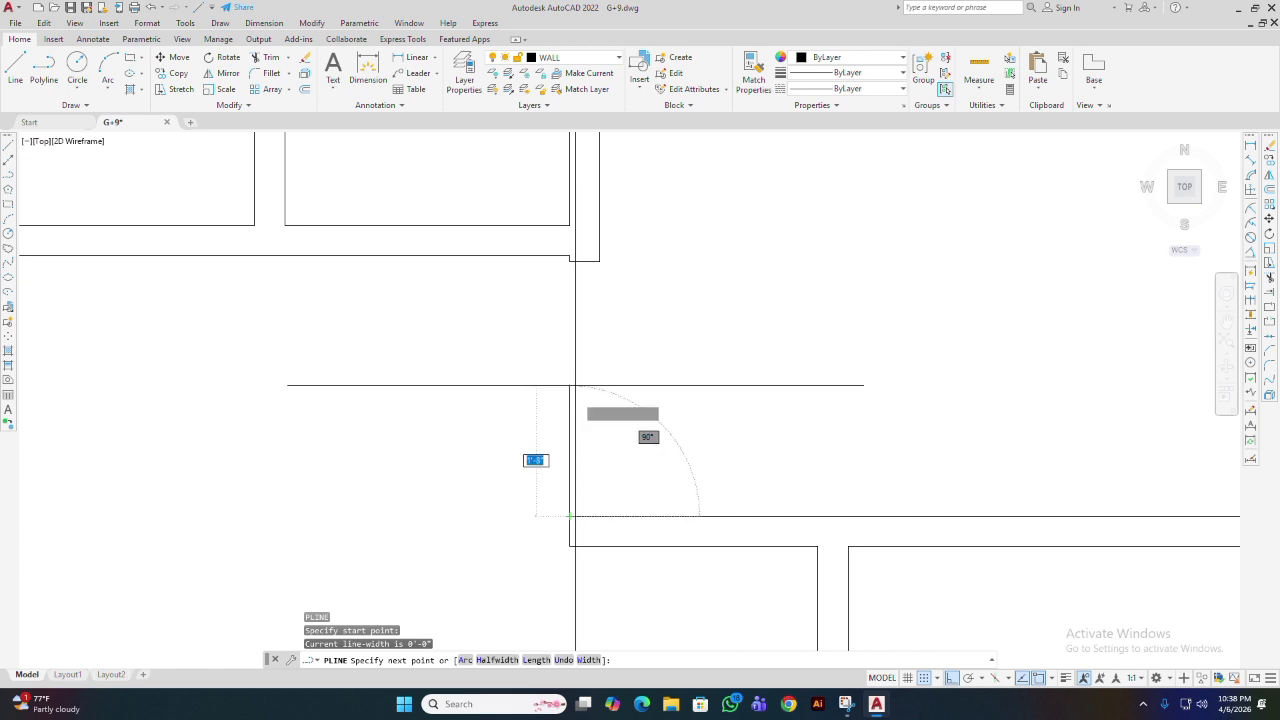
mouse_move(577, 431)
middle_down()
mouse_move(890, 453)
mouse_move(756, 417)
middle_up()
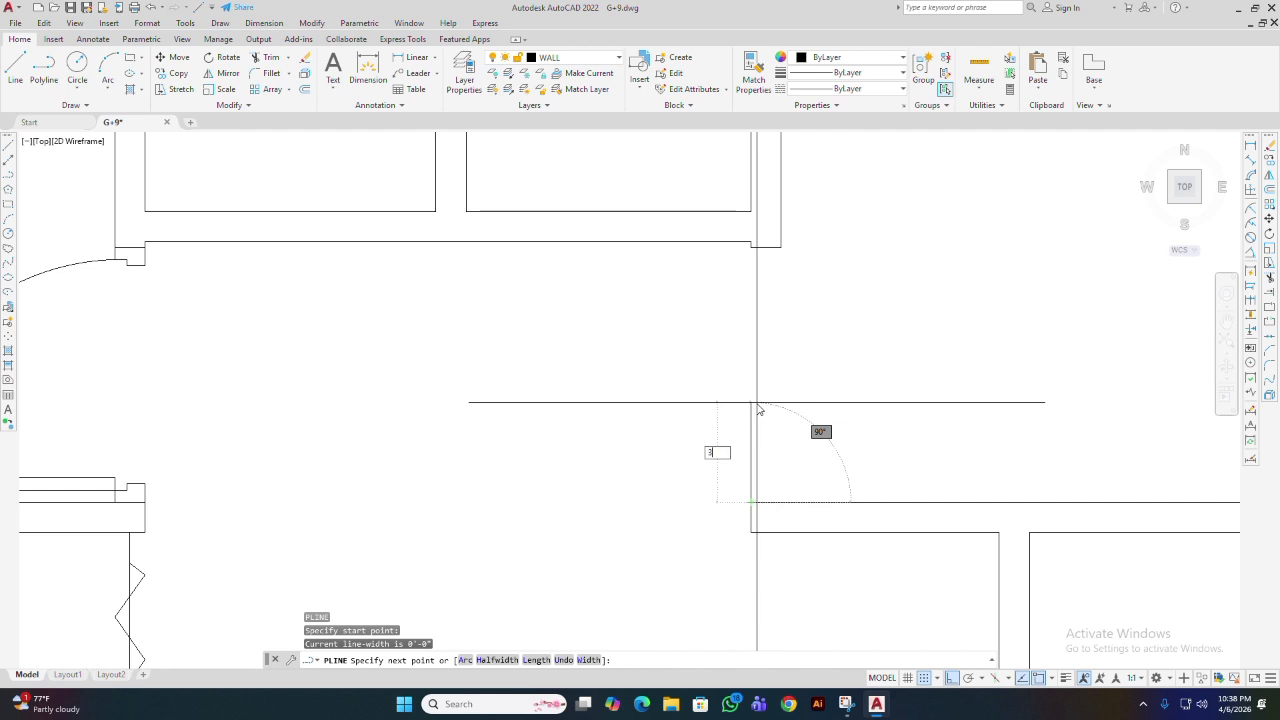
text(3)
key(Return)
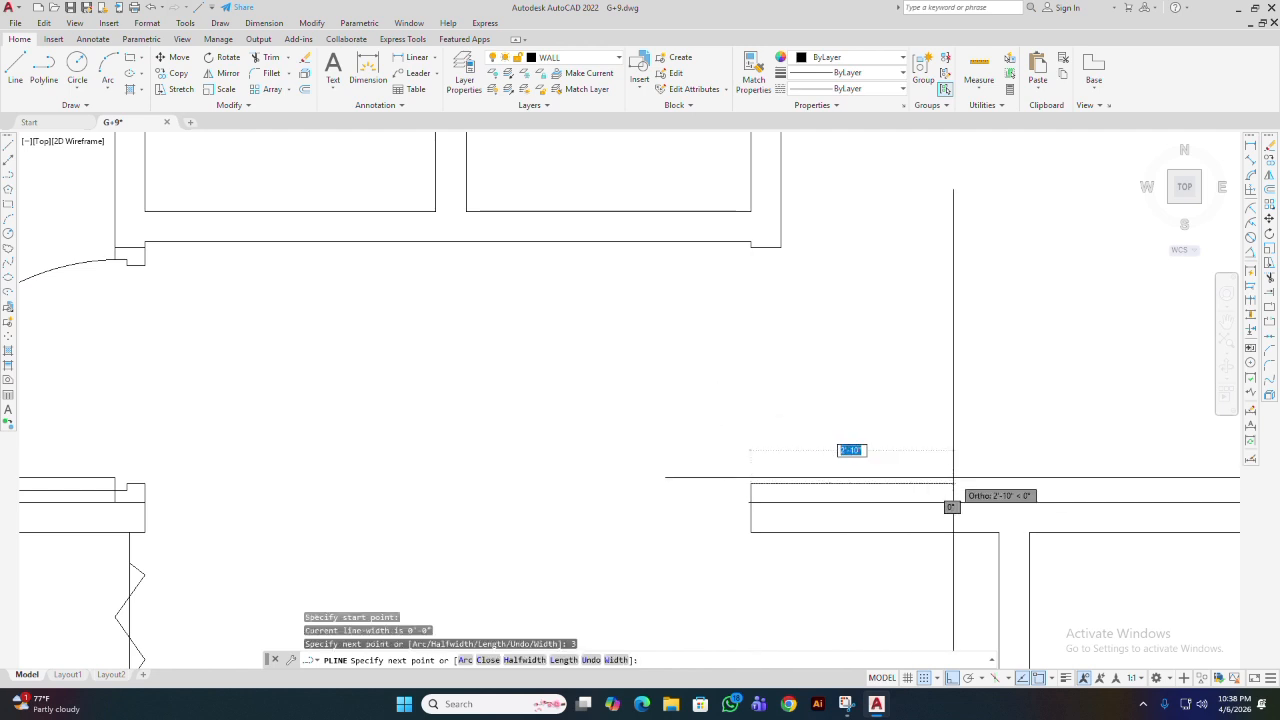
text(3)
key(Return)
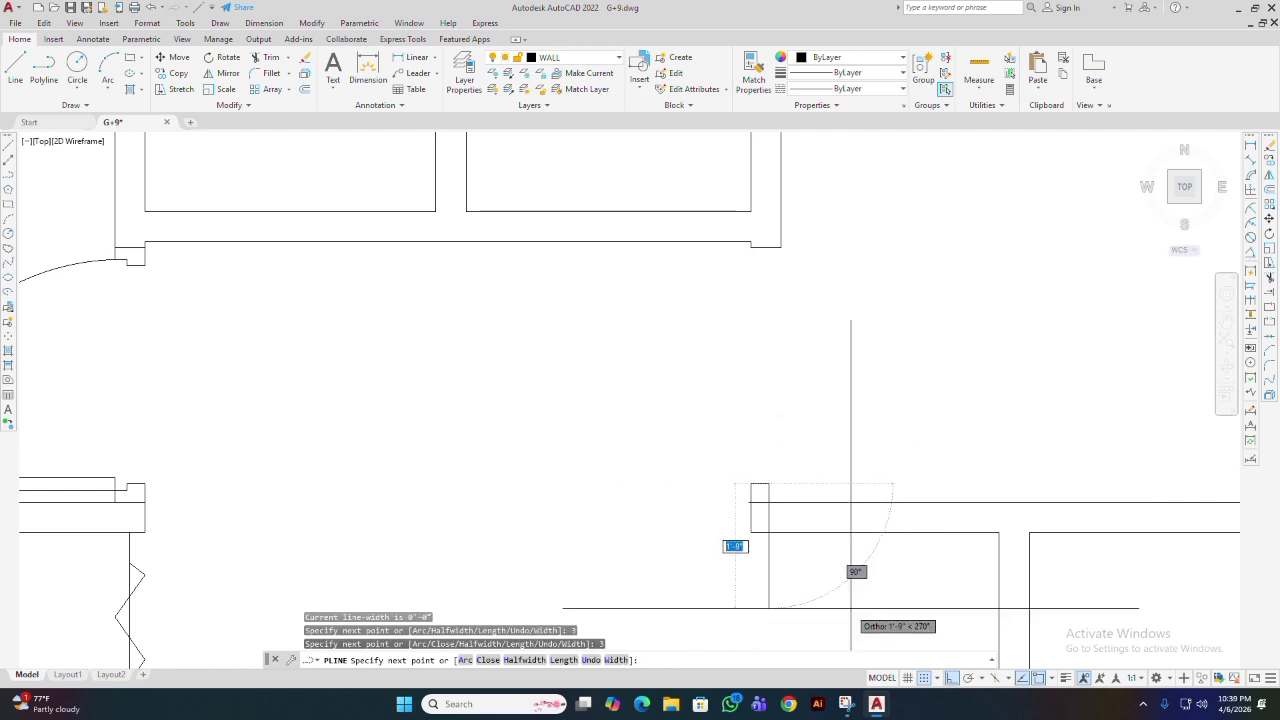
text(1)
key(Return)
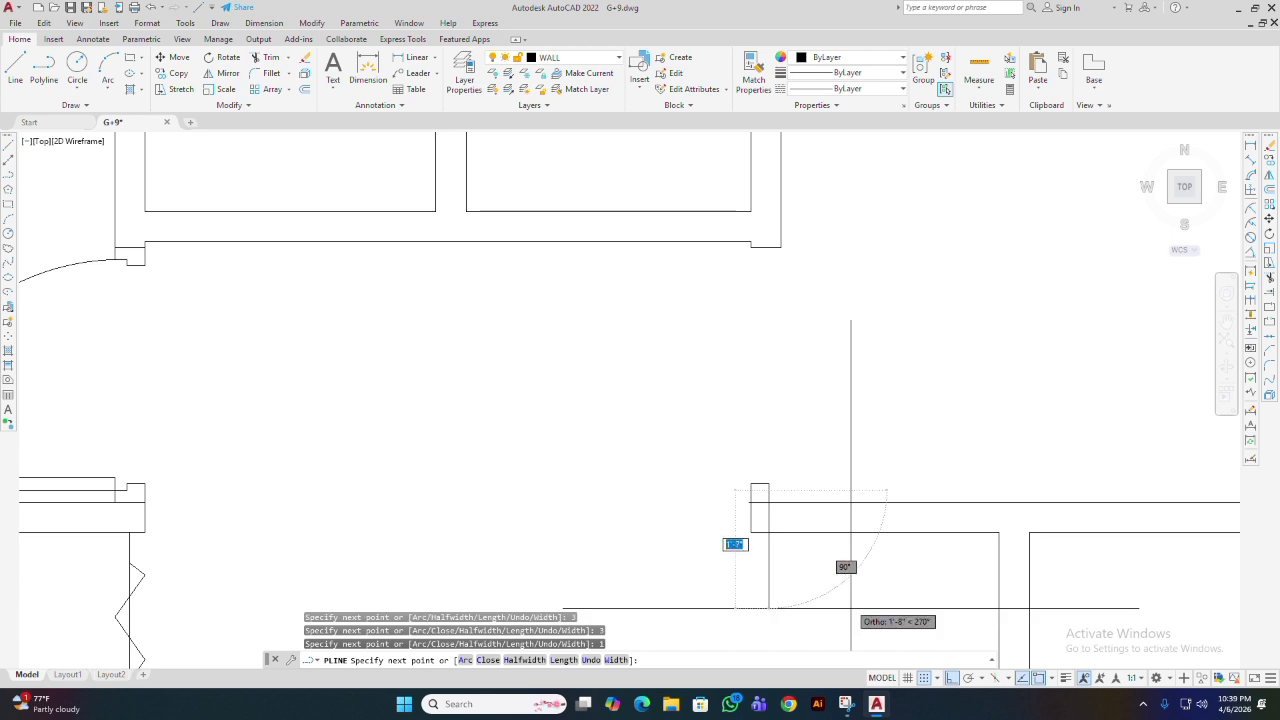
text(2)
key(Return)
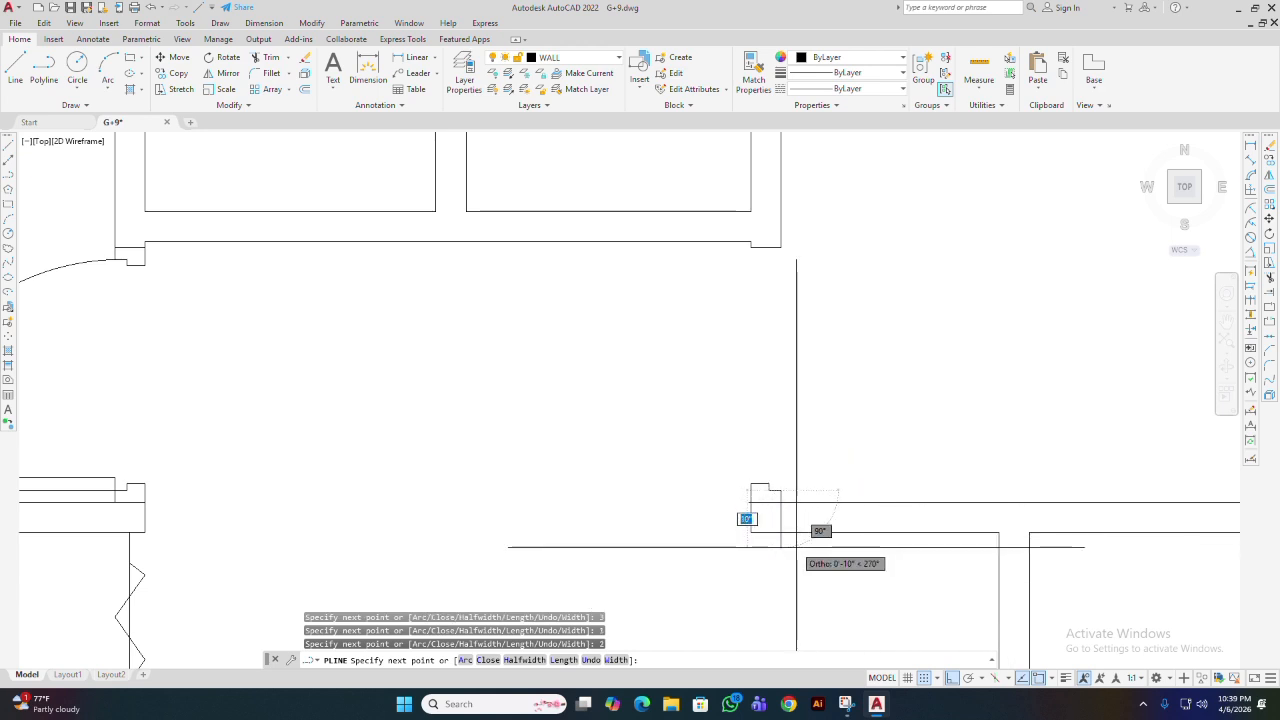
key(Return)
scroll(791, 549, up, 6)
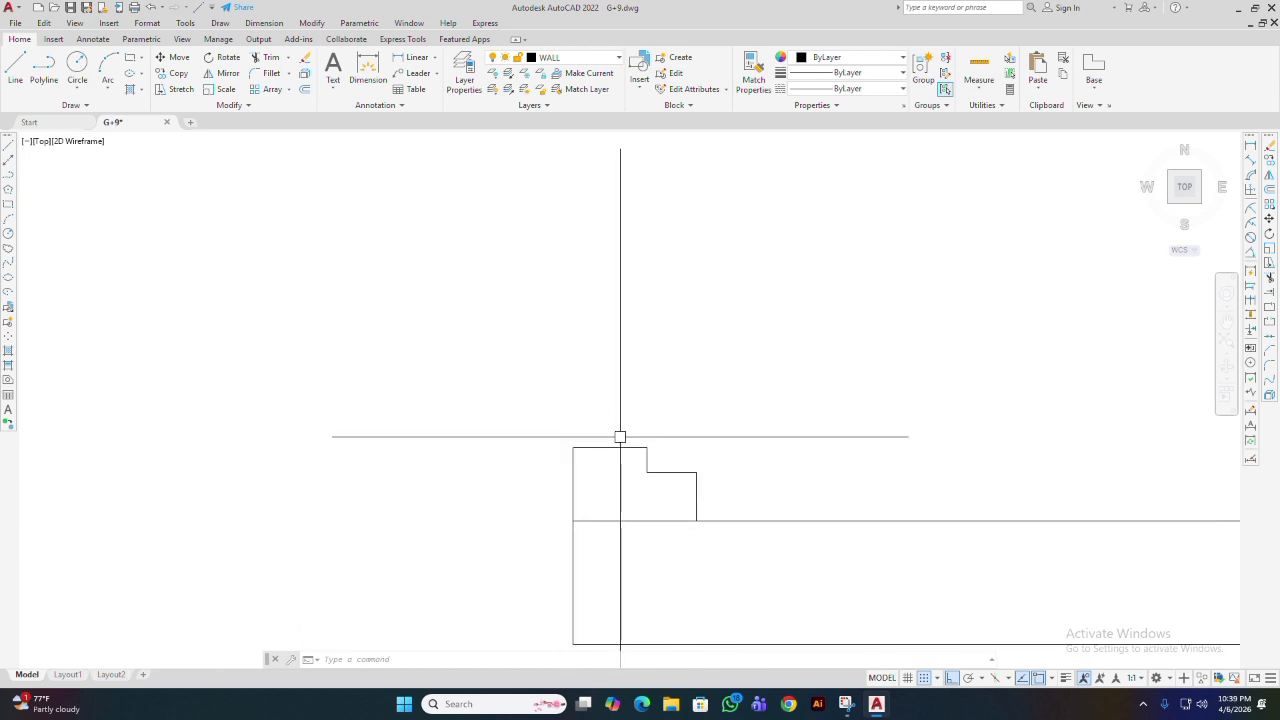
mouse_move(614, 451)
middle_down()
mouse_move(695, 517)
mouse_move(682, 541)
mouse_move(643, 556)
mouse_move(652, 550)
middle_up()
scroll(698, 516, down, 4)
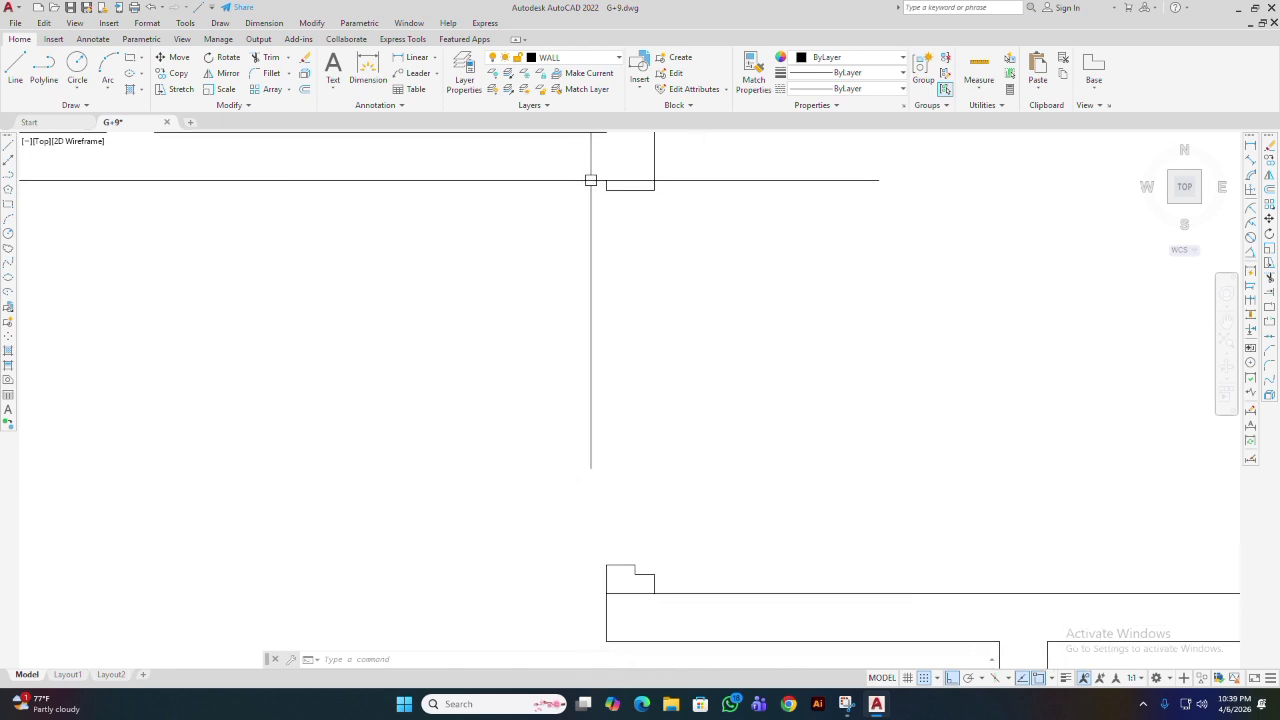
- Draw a vertical helper line across the right doorway from the lower wall-end corner to the upper wall-end corner
text(l)
key(Return)
scroll(625, 605, up, 4)
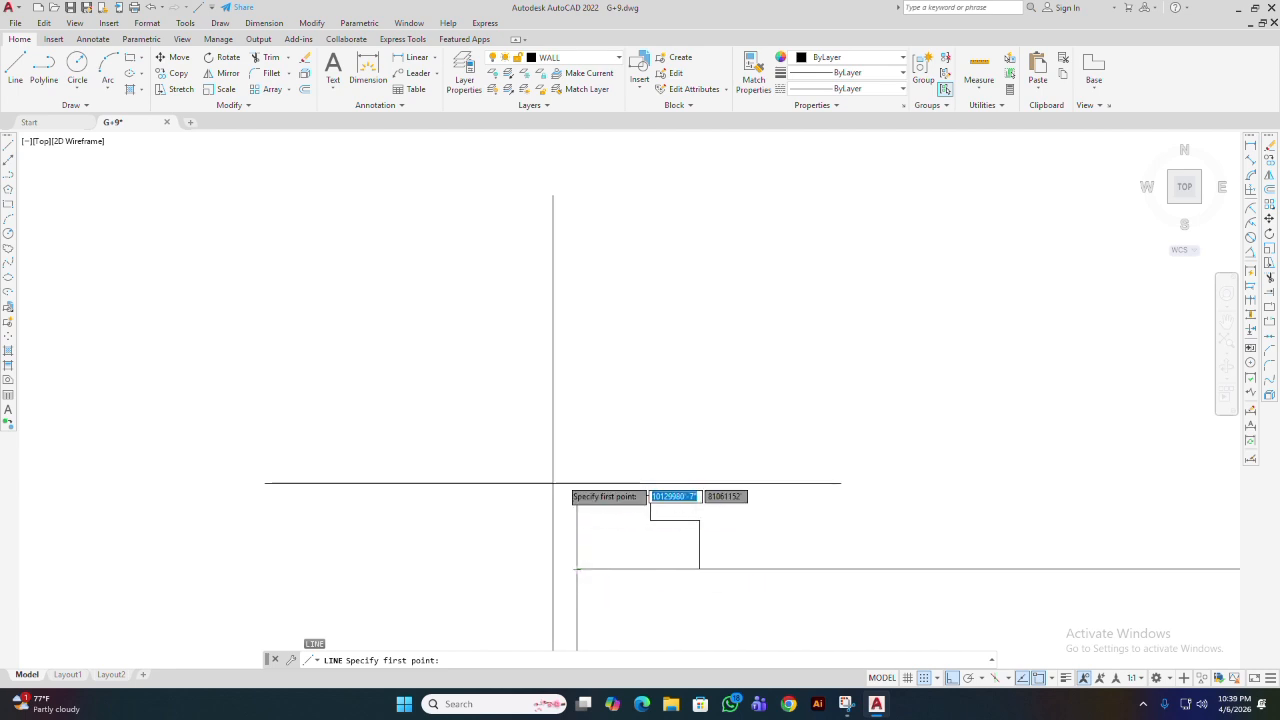
click(577, 569)
scroll(600, 430, up, 5)
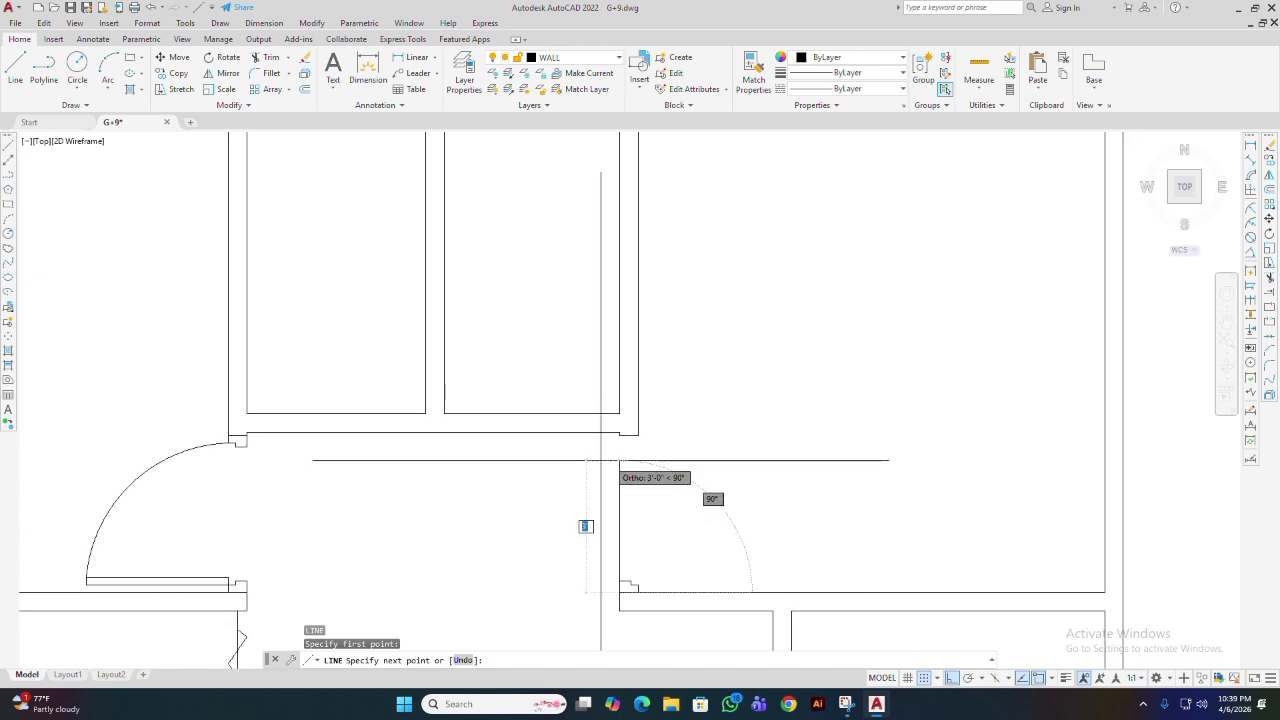
click(618, 368)
key(Return)
scroll(640, 495, down, 4)
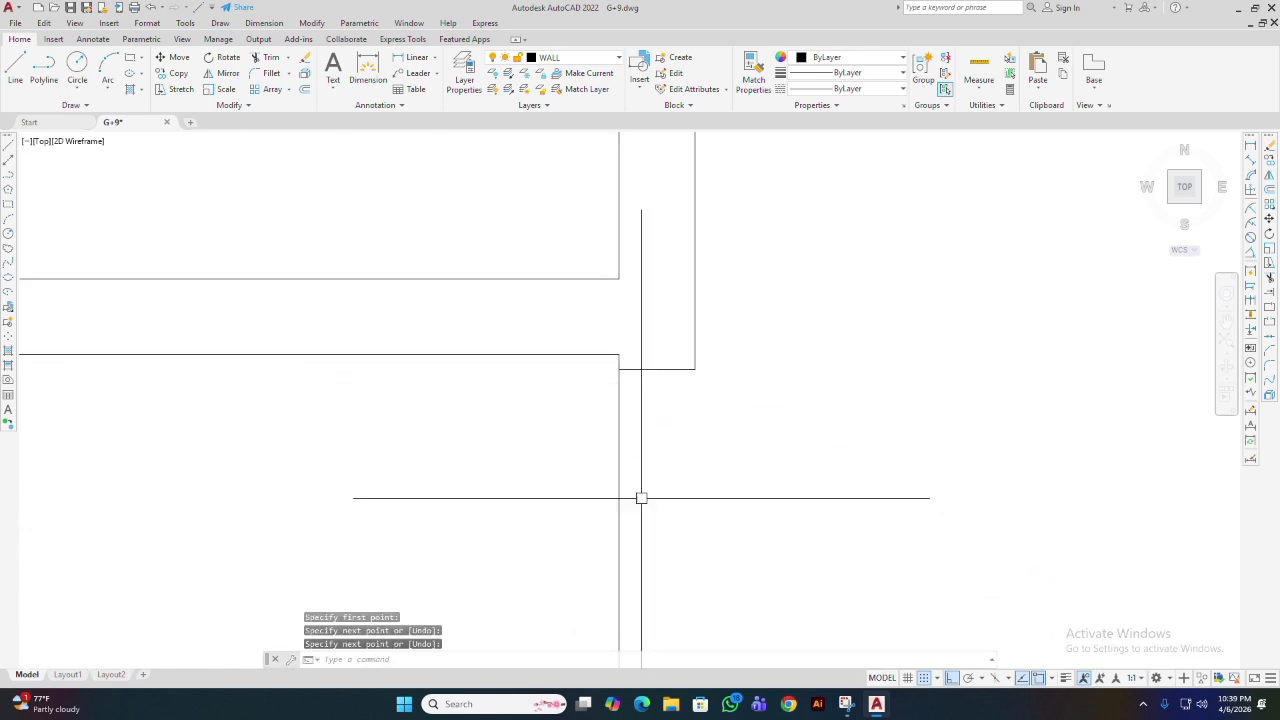
- Mirror the right doorway's lower stepped frame about the helper line's midpoint, keeping the original, and delete the helper line
mouse_move(717, 487)
middle_down()
mouse_move(653, 441)
mouse_move(646, 513)
middle_up()
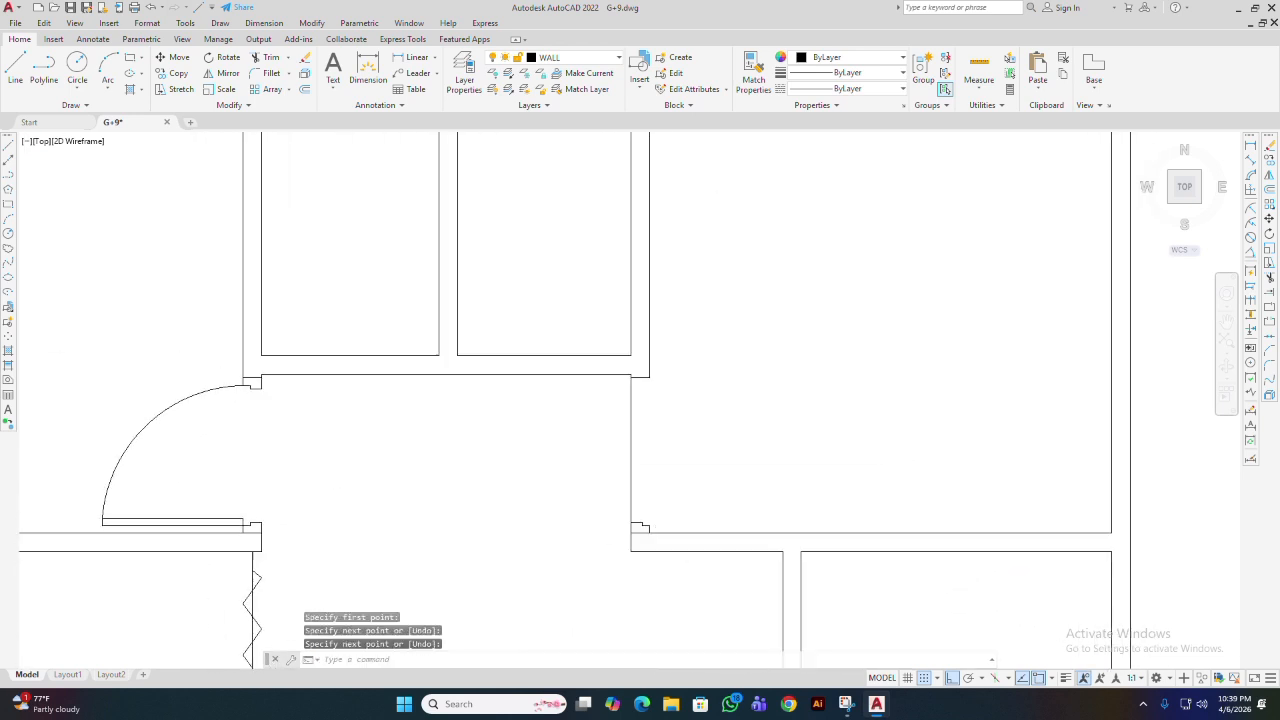
scroll(657, 497, up, 5)
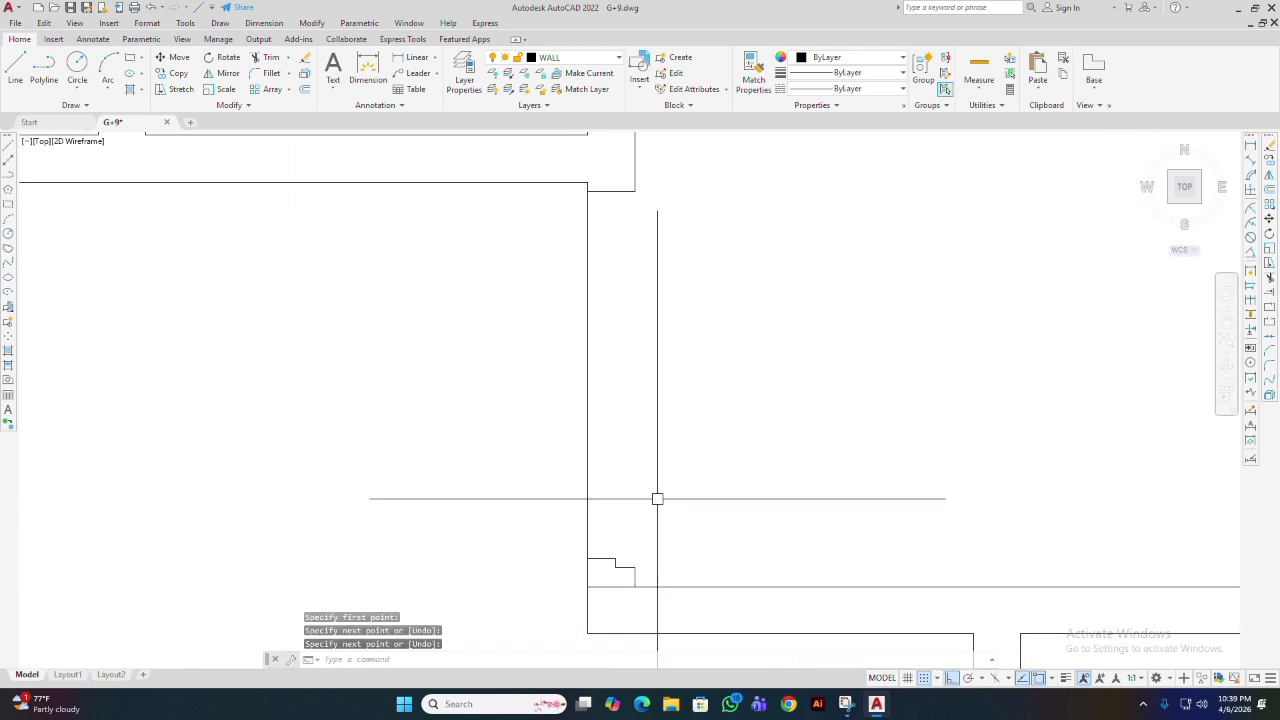
click(615, 567)
text(mi)
key(Return)
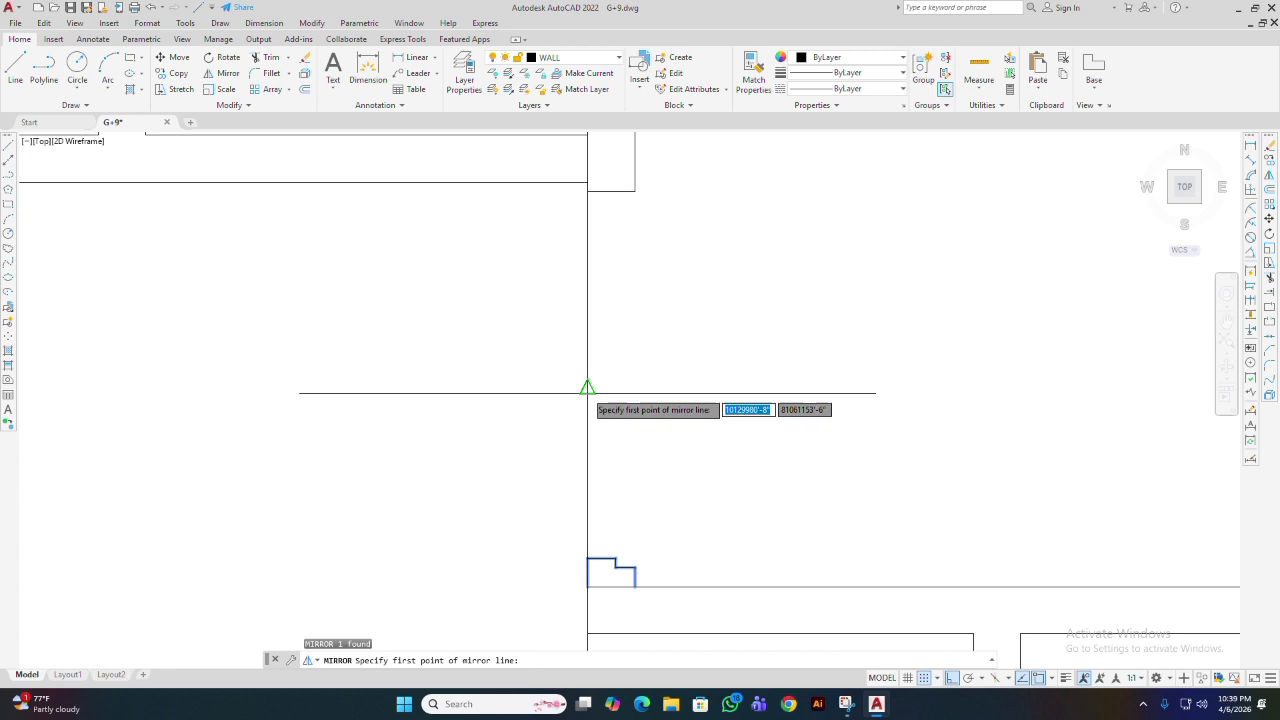
click(587, 388)
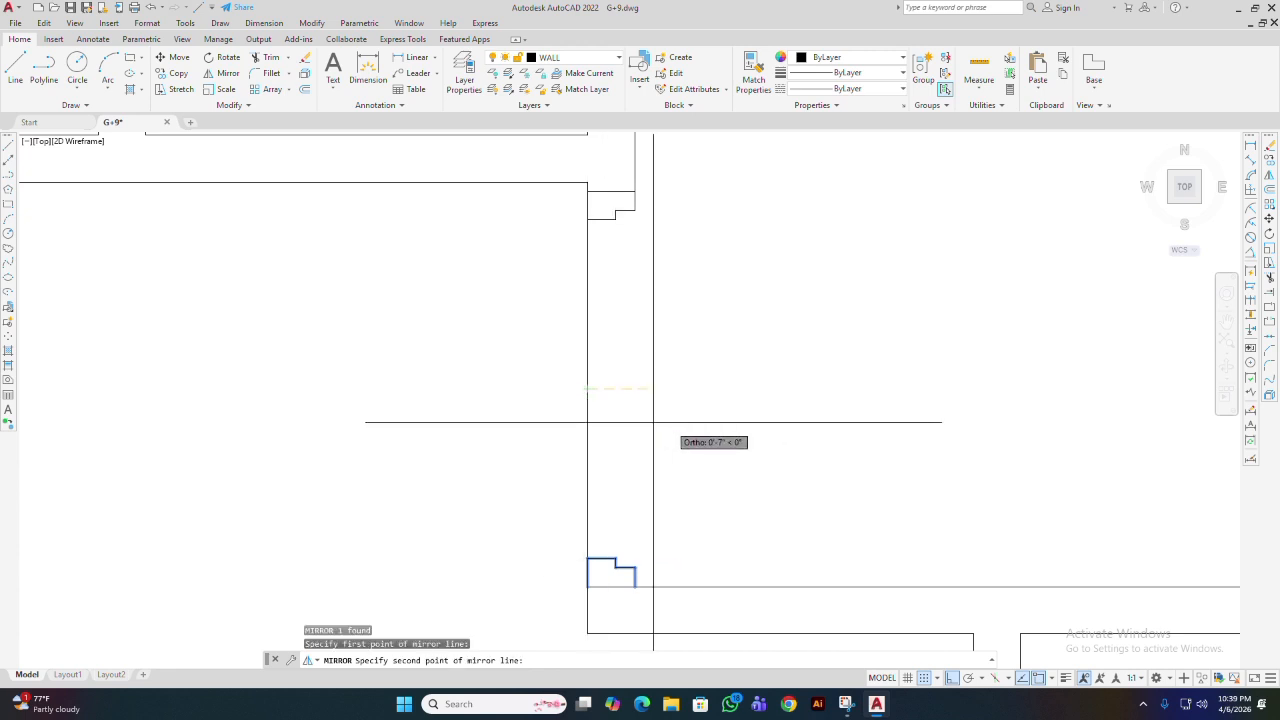
click(768, 393)
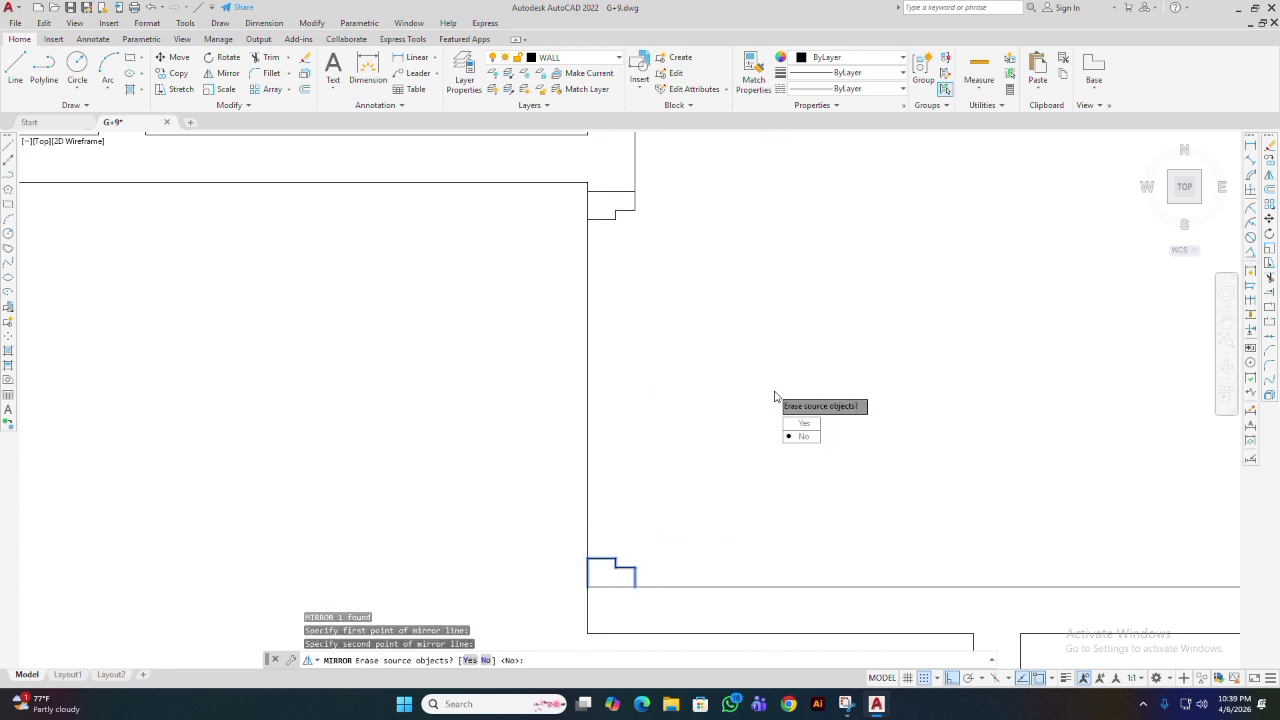
text(n)
key(Return)
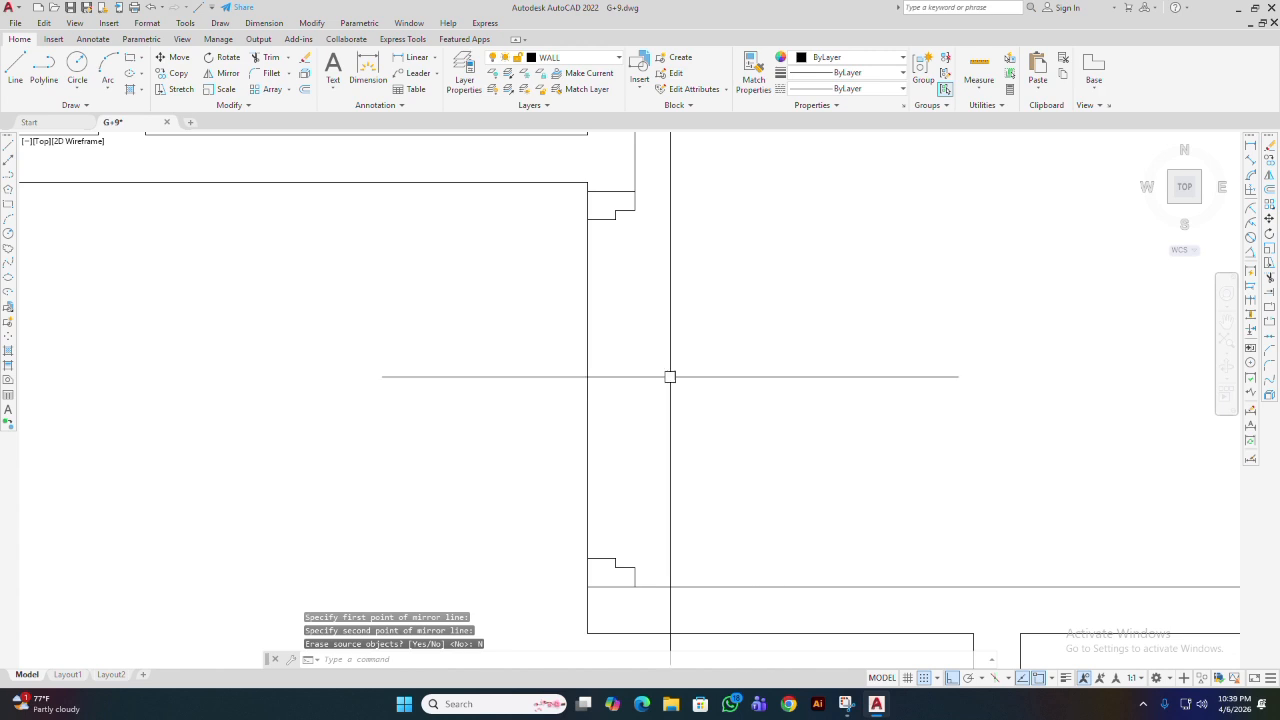
click(590, 347)
key(Delete)
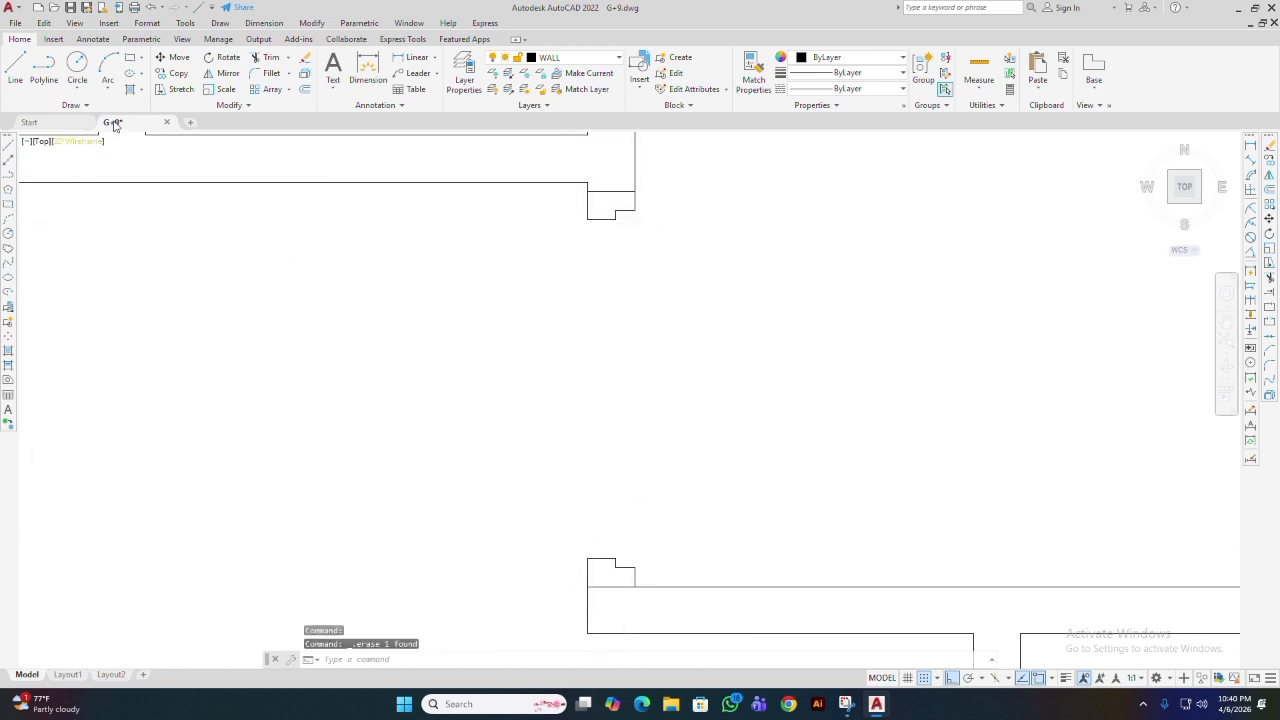
- Draw the right door leaf as a rectangle from the upper frame's inner step corner to the lower frame's outer step corner
text(rec)
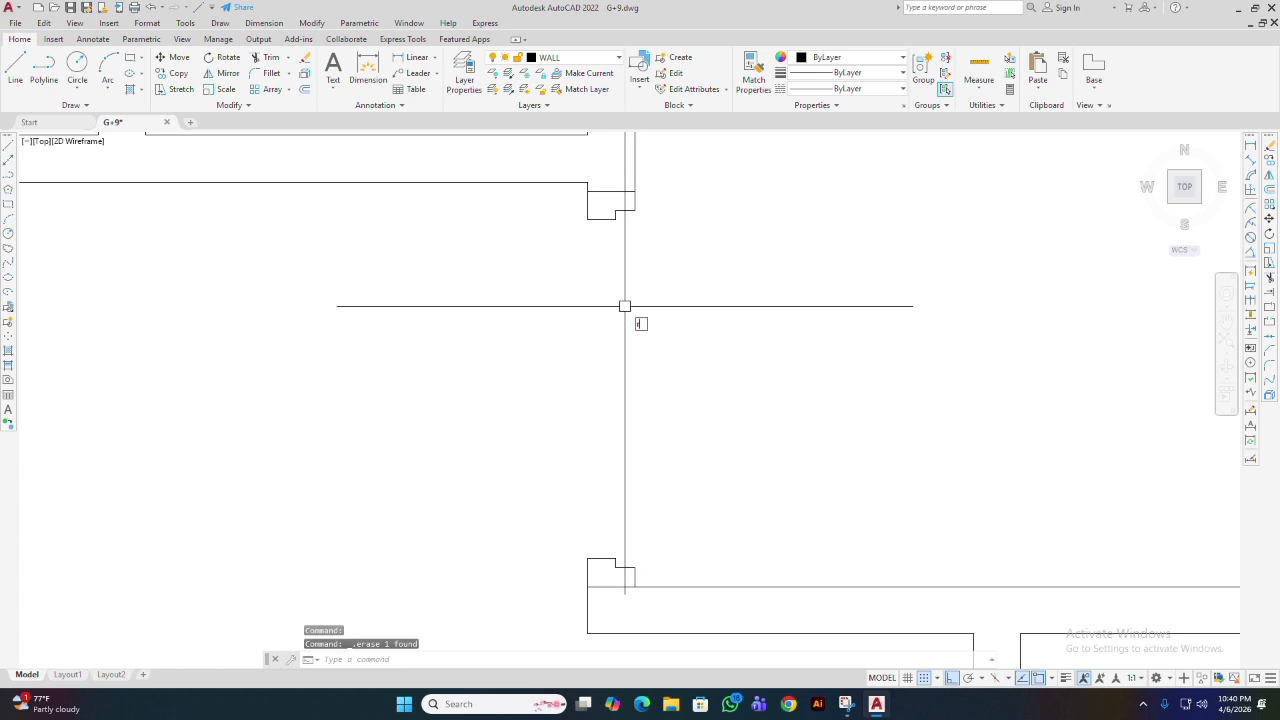
key(Return)
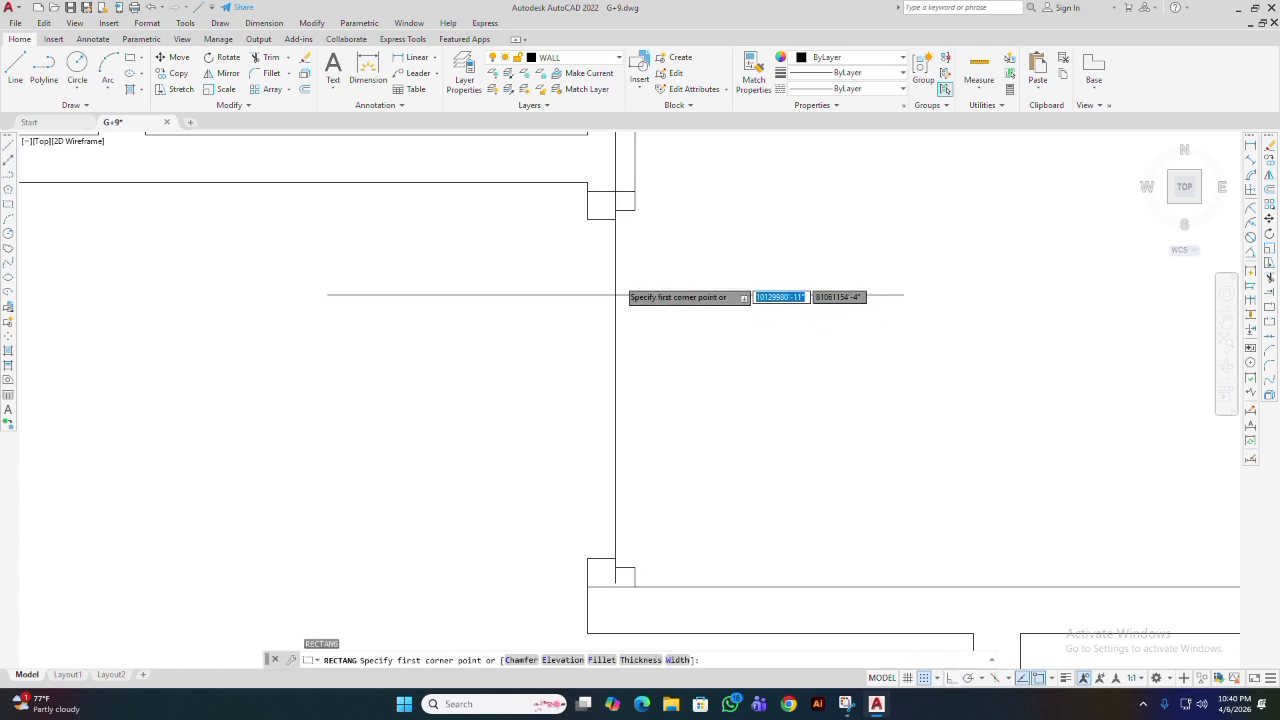
click(615, 210)
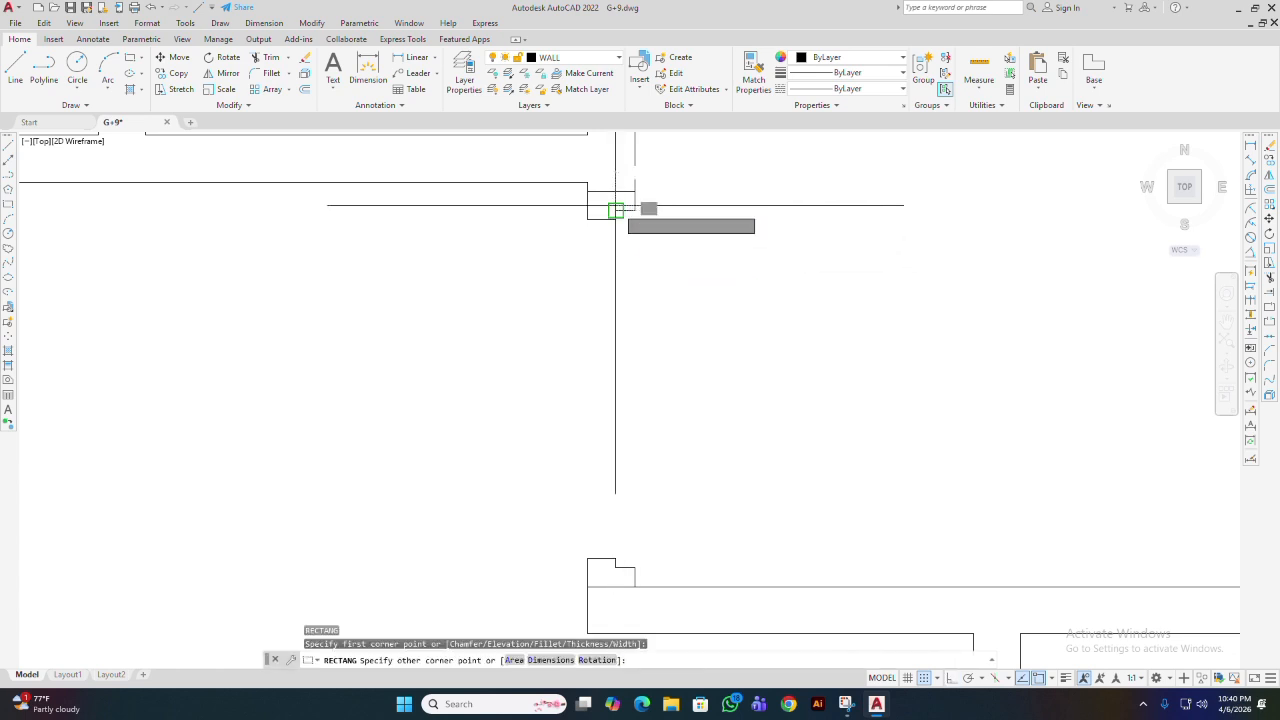
click(634, 568)
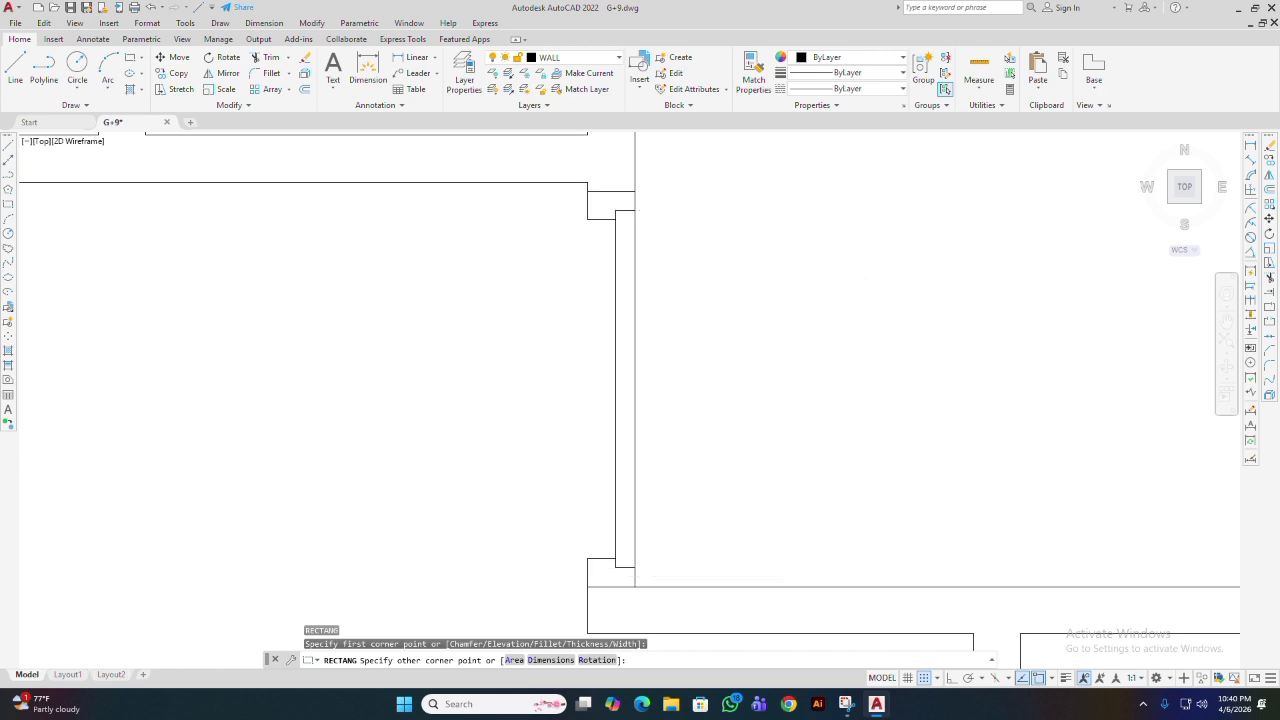
- Examine how the right doorway's leaf rectangle meets the lower and upper stepped frames
scroll(657, 571, up, 3)
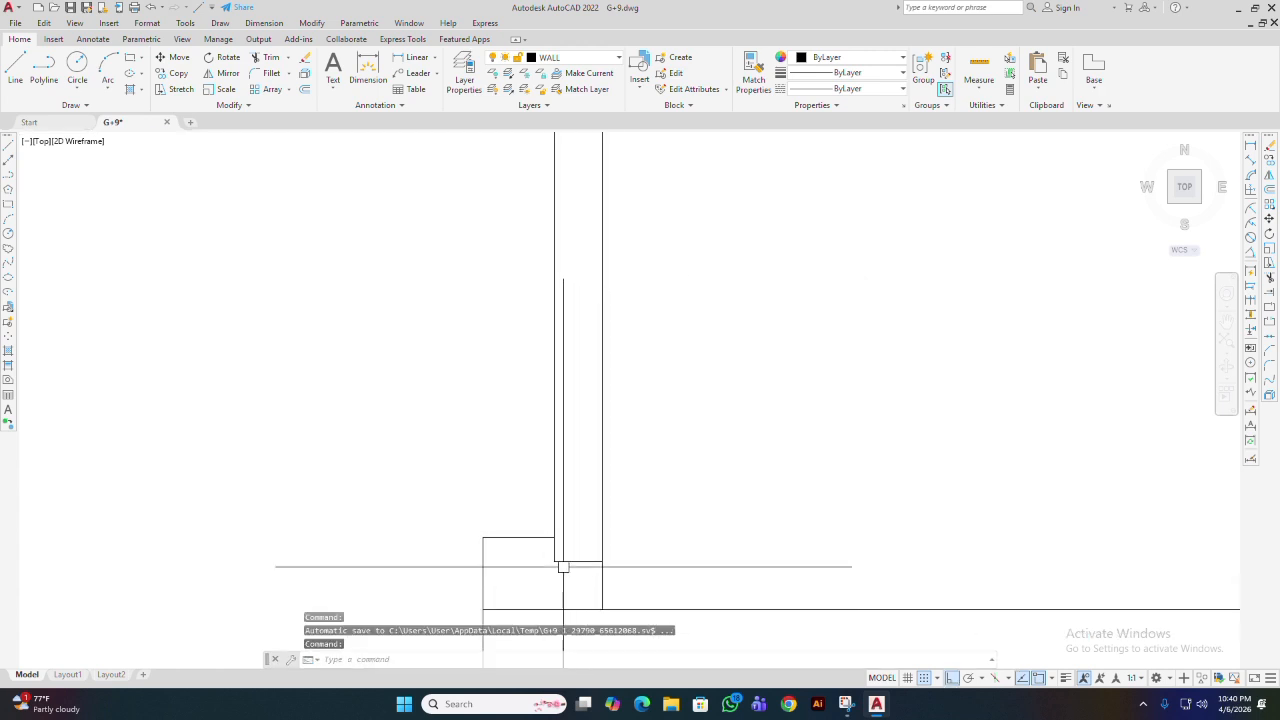
middle_drag(613, 250, 596, 519)
scroll(596, 519, down, 3)
scroll(606, 391, up, 2)
mouse_move(603, 362)
middle_down()
mouse_move(531, 343)
mouse_move(529, 225)
middle_up()
scroll(529, 223, down, 2)
scroll(531, 371, up, 3)
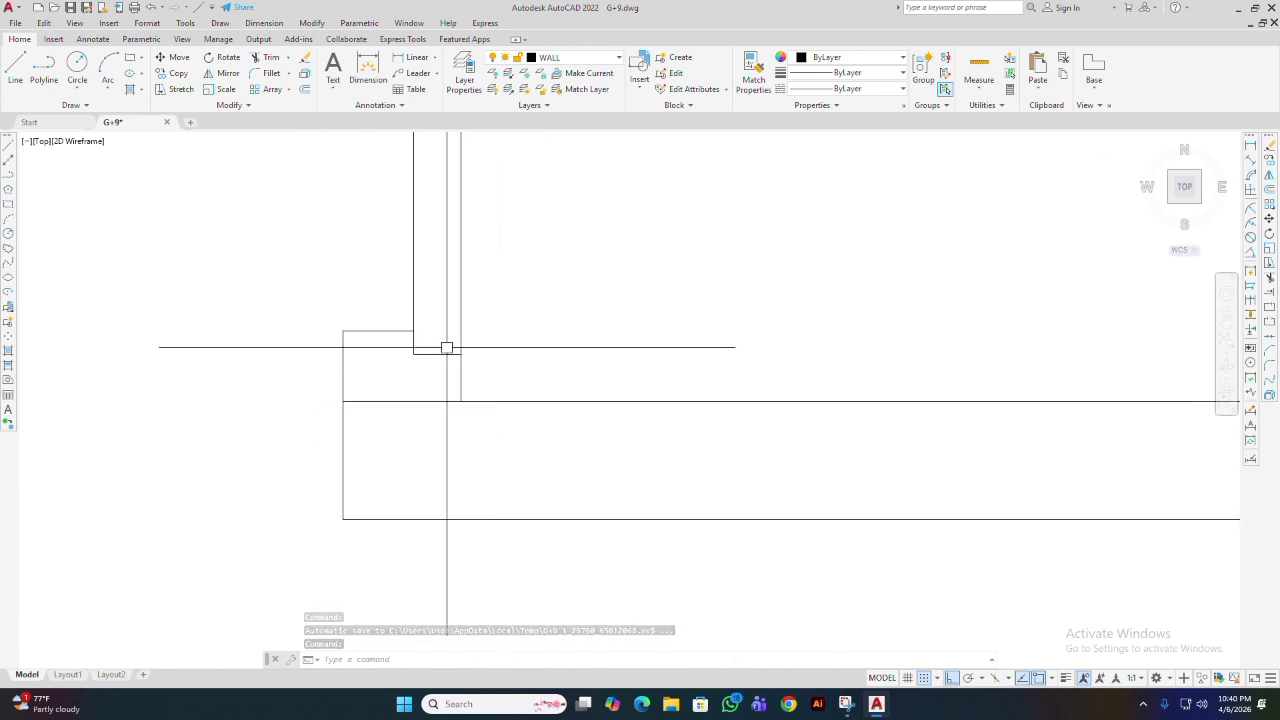
scroll(458, 352, down, 2)
middle_drag(457, 357, 551, 480)
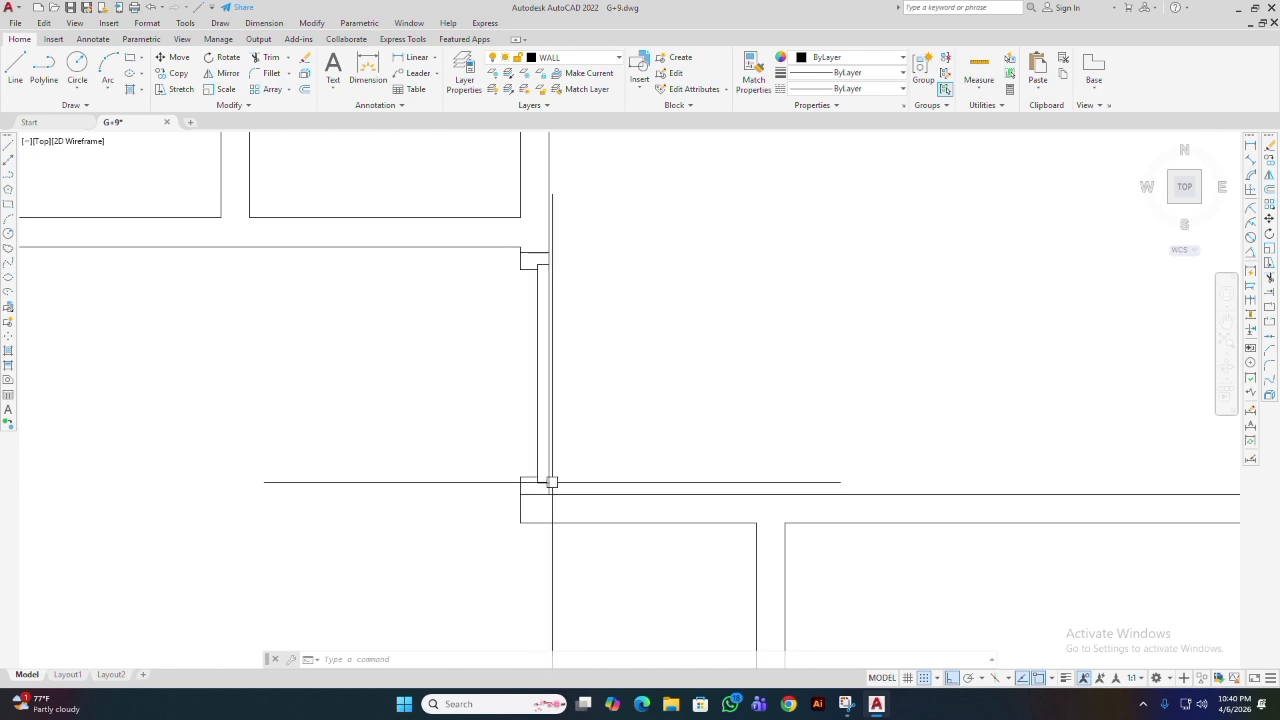
middle_drag(555, 283, 634, 461)
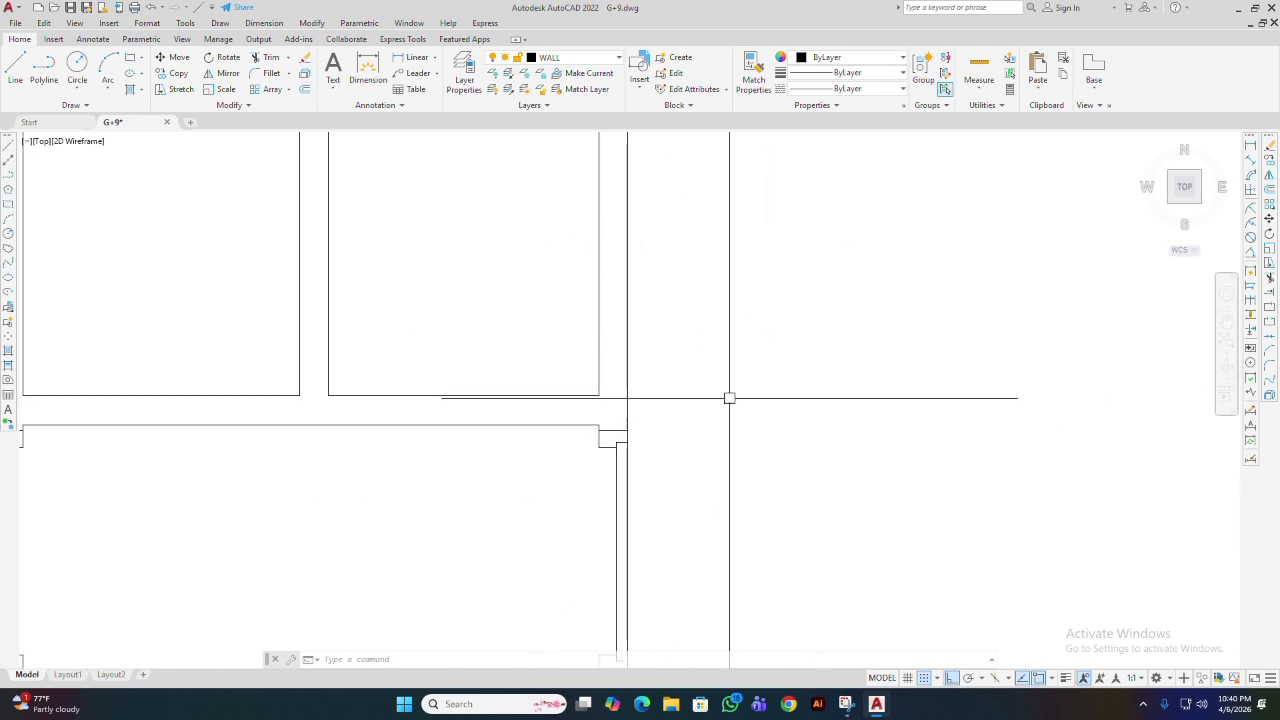
scroll(851, 557, down, 3)
scroll(706, 457, up, 2)
scroll(699, 442, up, 2)
scroll(622, 447, up, 2)
- Rotate the right doorway's leaf rectangle 90° clockwise about its lower-right corner so it opens into the room
click(631, 434)
middle_drag(788, 496, 795, 489)
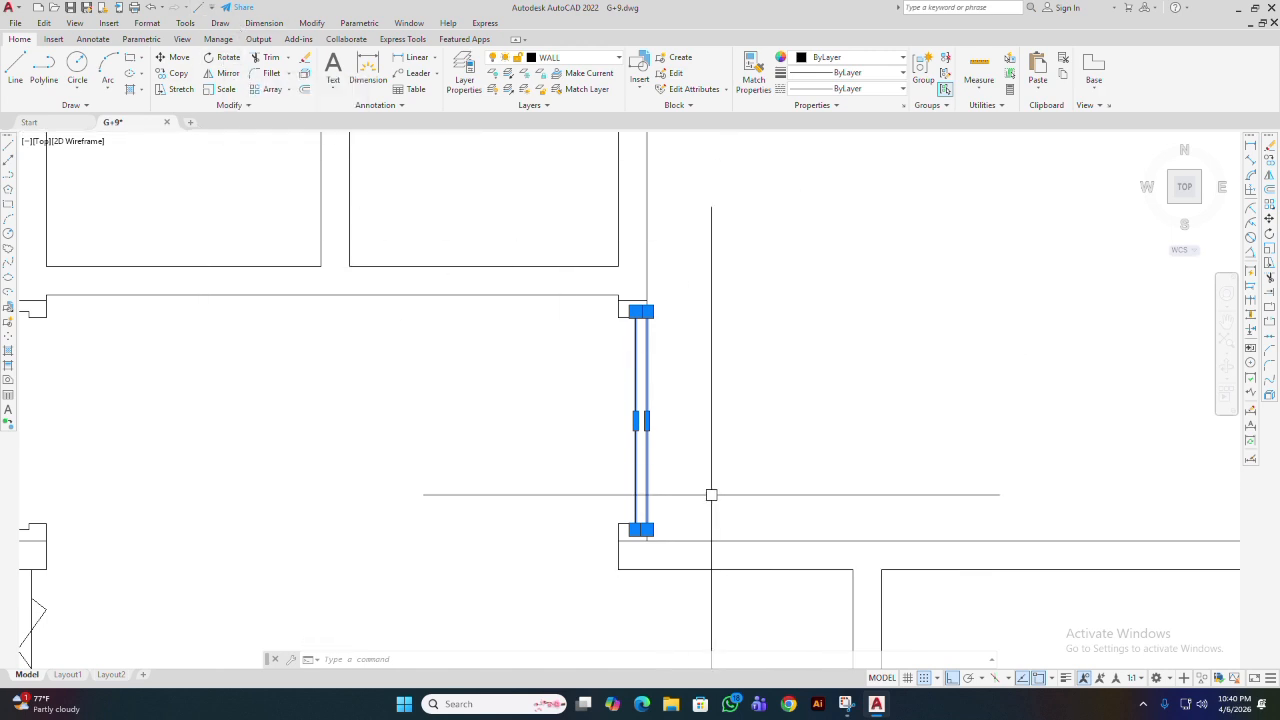
middle_drag(724, 513, 661, 494)
text(ro)
key(Return)
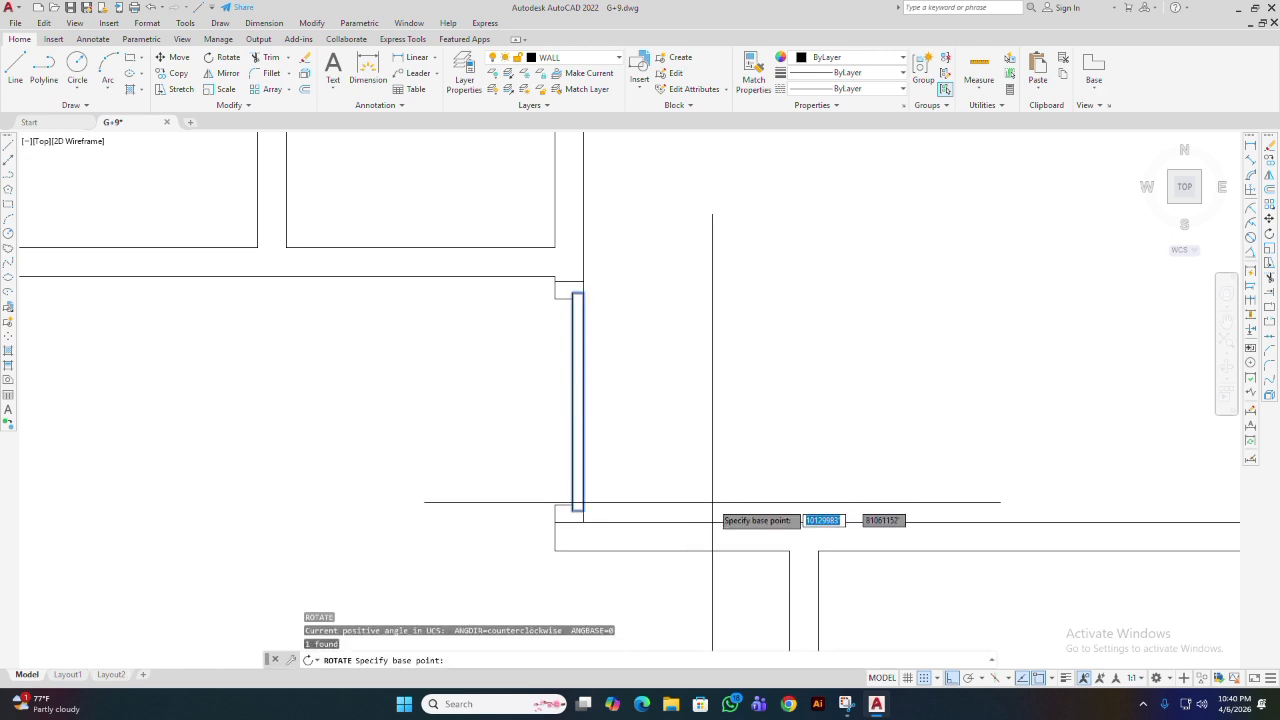
scroll(551, 531, up, 4)
click(522, 477)
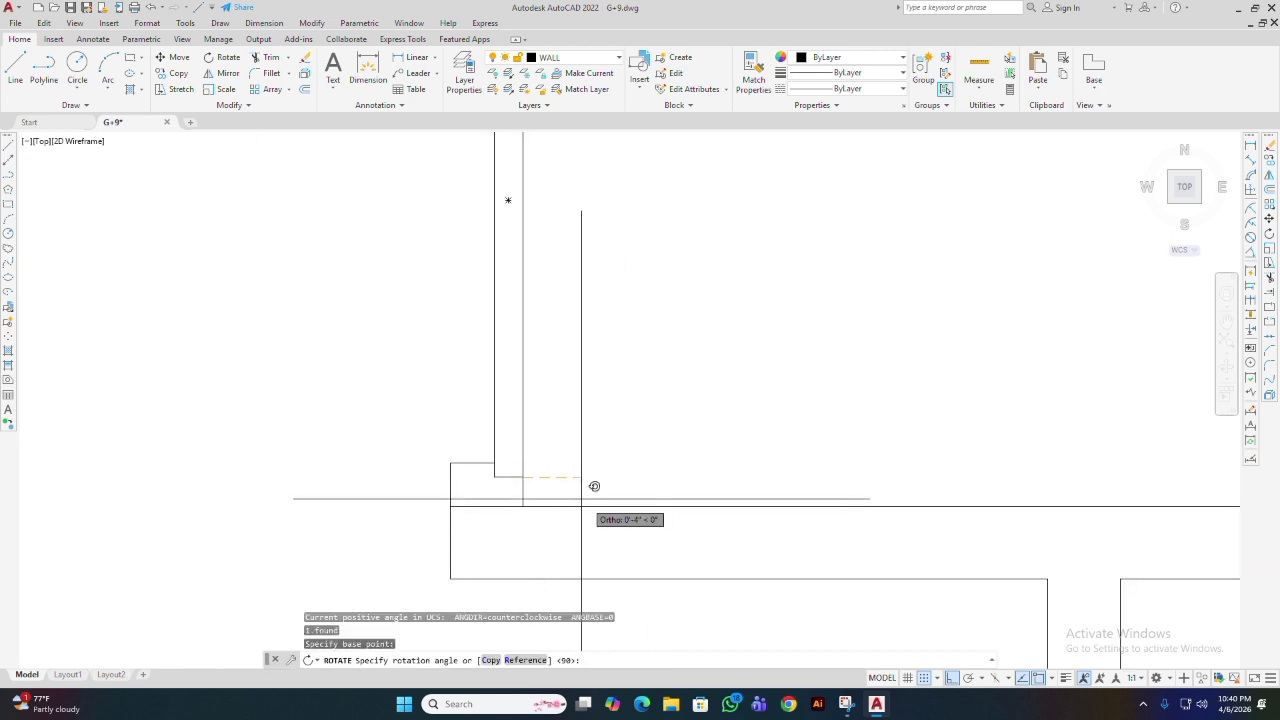
scroll(620, 495, down, 4)
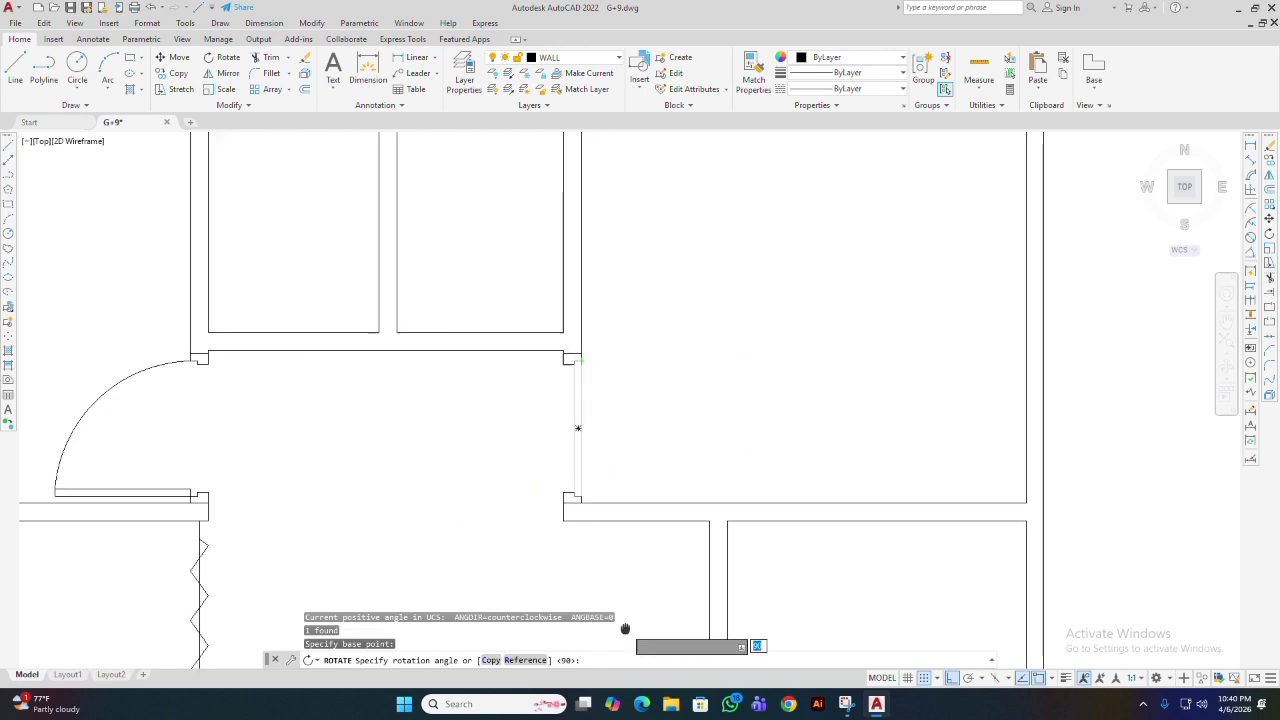
middle_drag(626, 631, 611, 471)
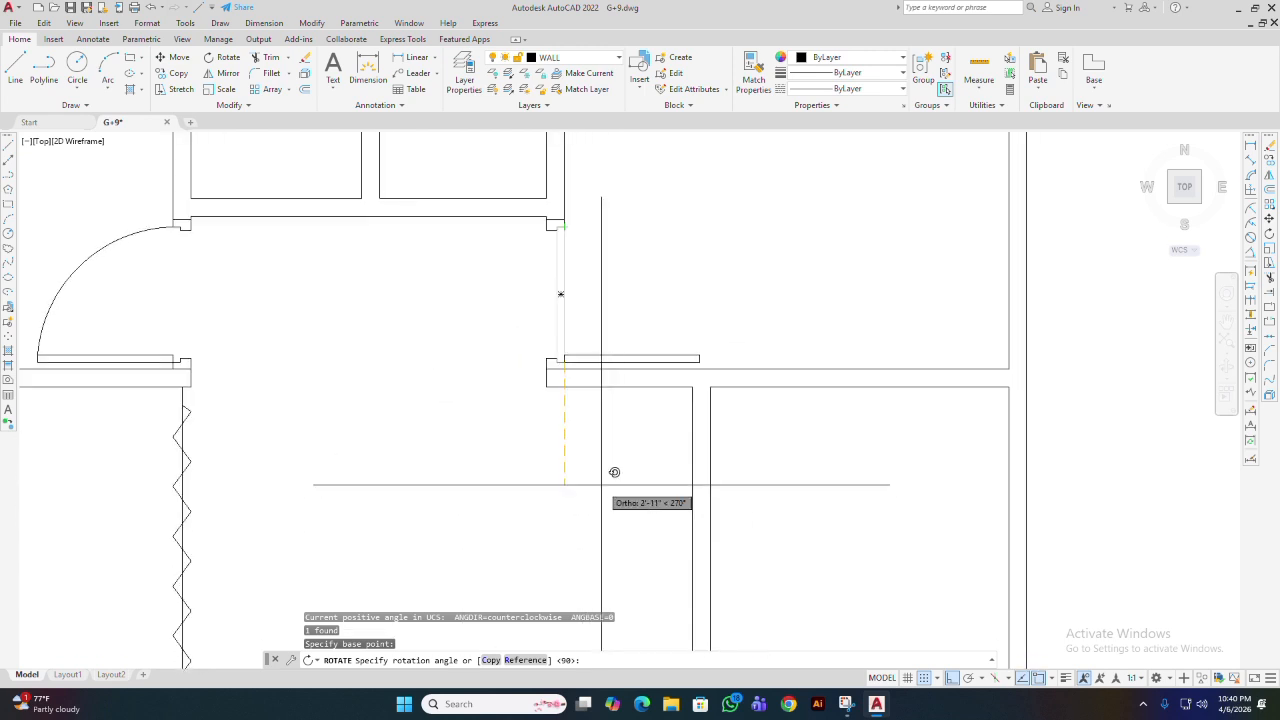
click(566, 531)
key(Return)
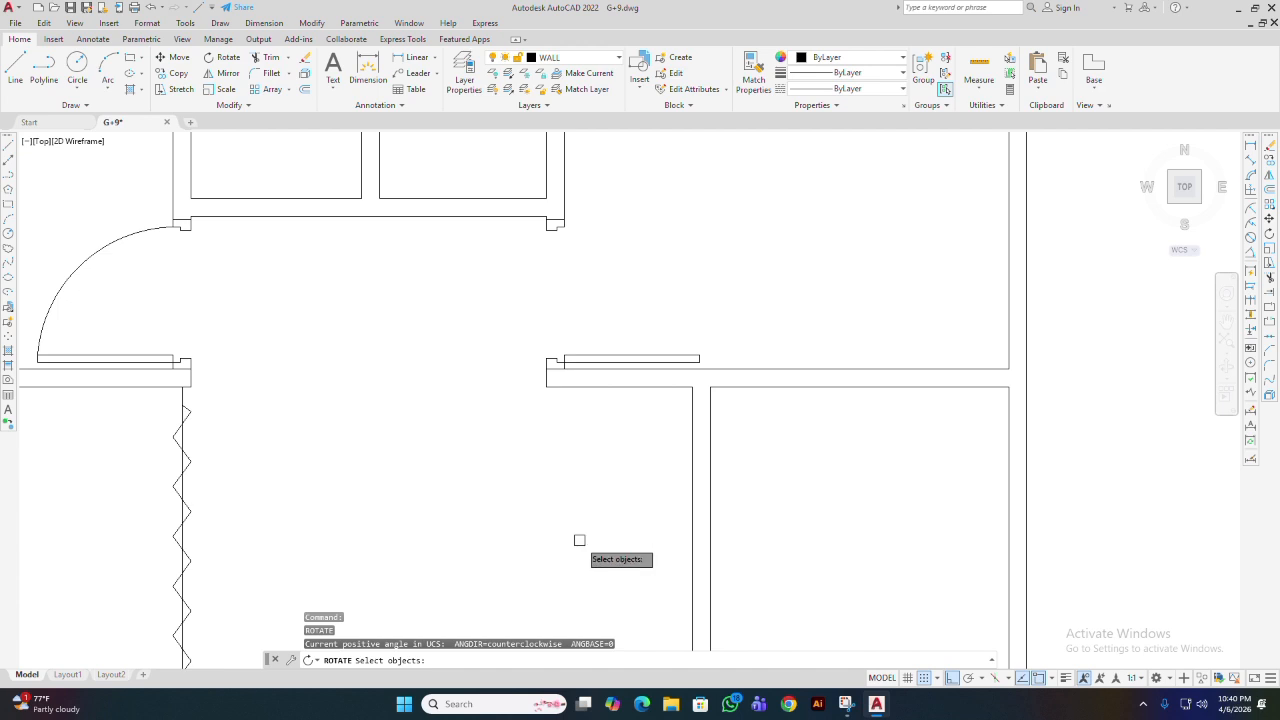
key(Escape)
- Draw a three-point swing arc from the open right leaf's upper free corner through the upper frame's outer step corner to its inner step corner
mouse_move(689, 411)
middle_down()
mouse_move(676, 551)
mouse_move(666, 480)
middle_up()
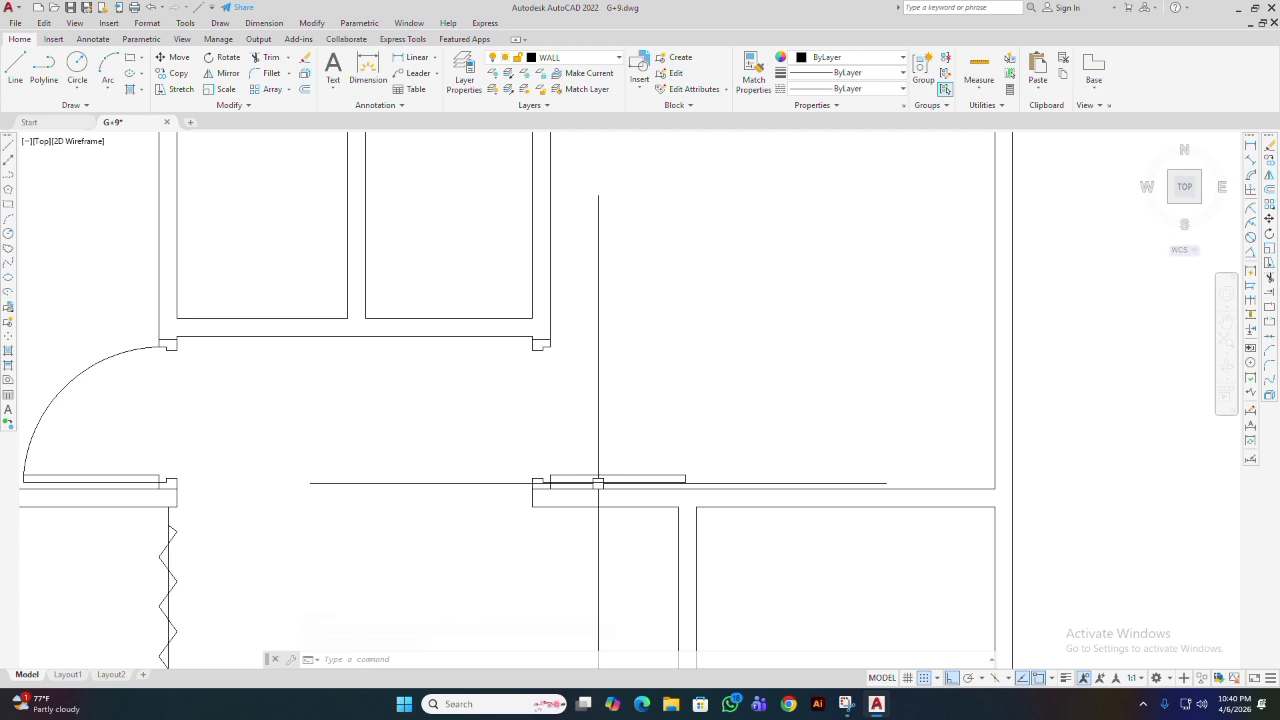
text(AR)
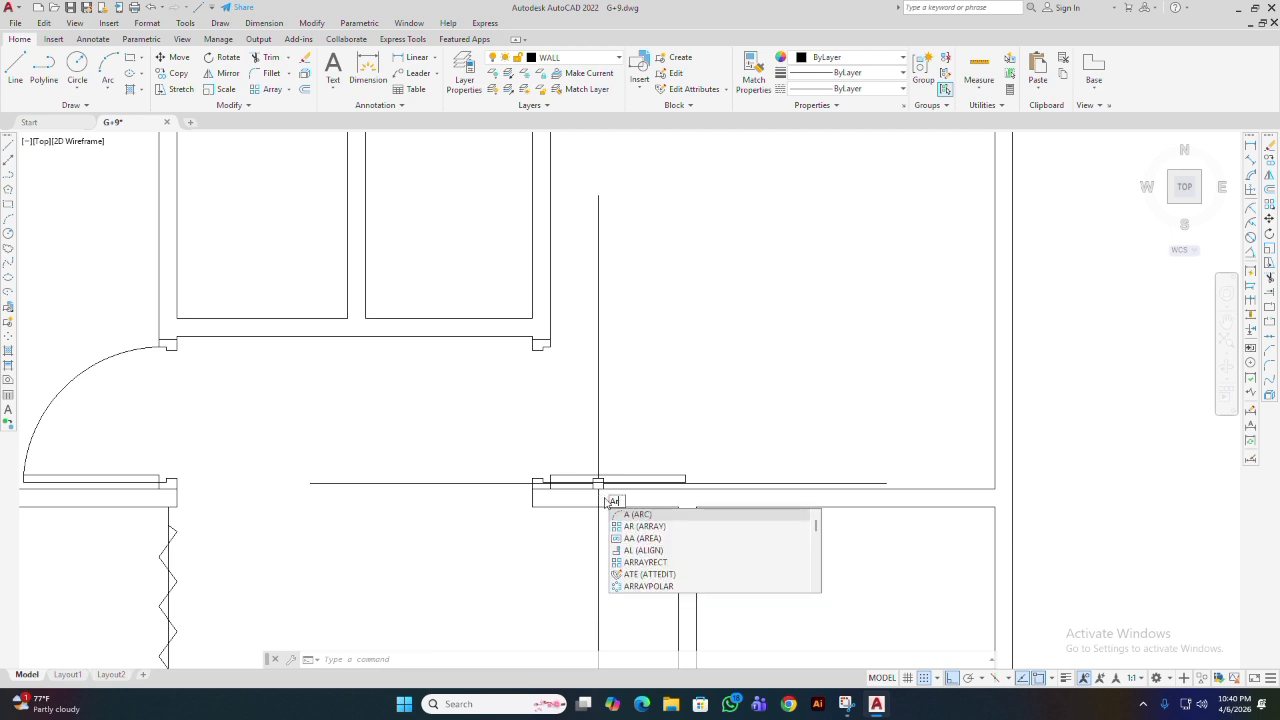
text(C)
key(Return)
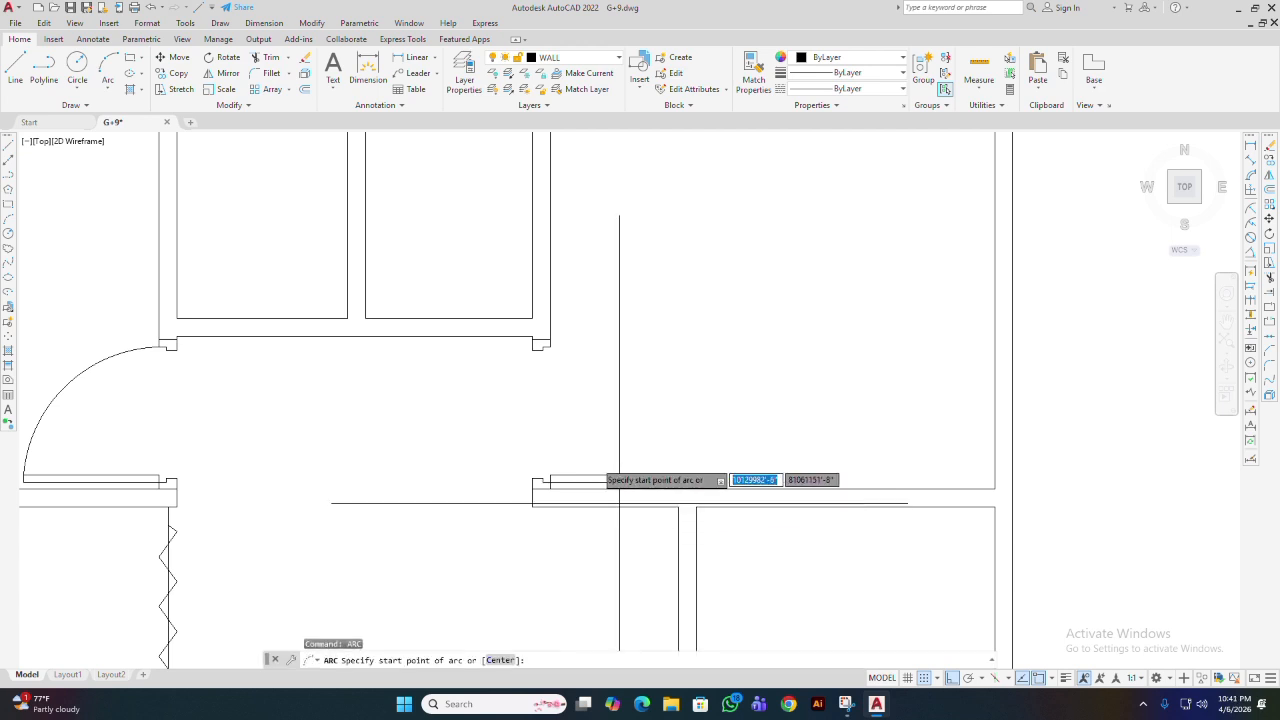
click(685, 473)
scroll(545, 352, up, 5)
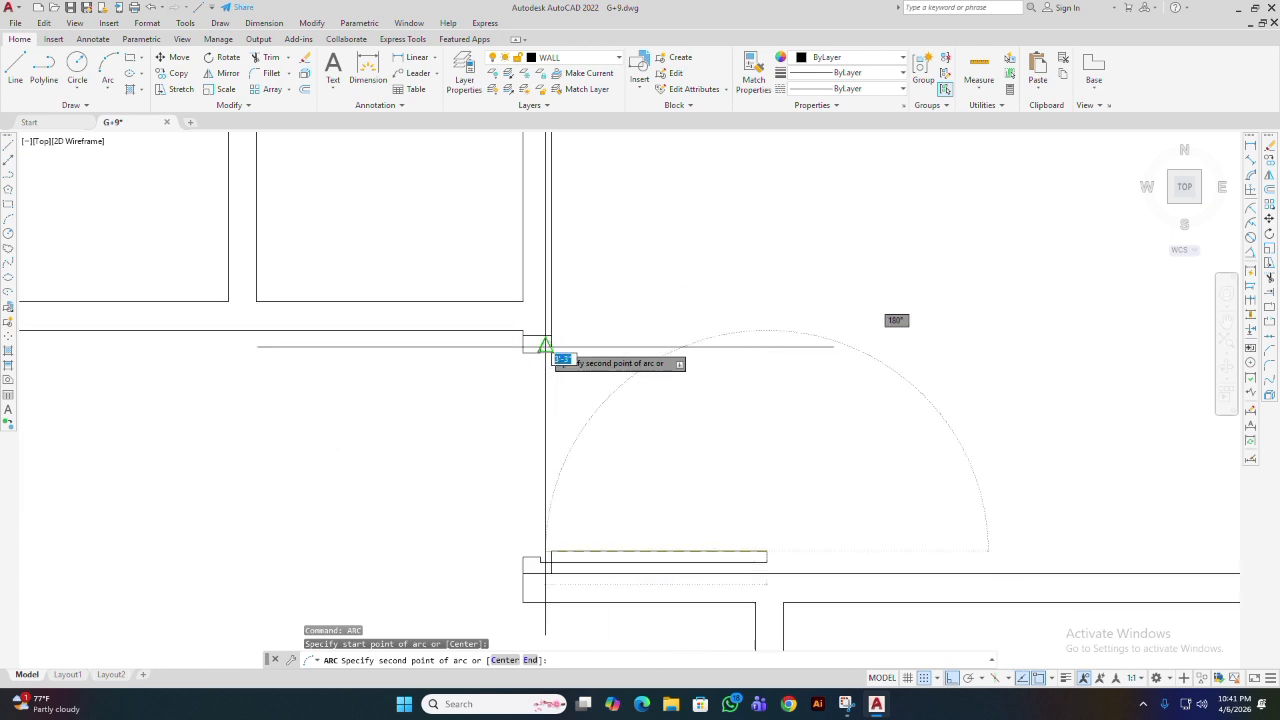
click(555, 348)
click(527, 348)
key(Return)
scroll(527, 348, down, 4)
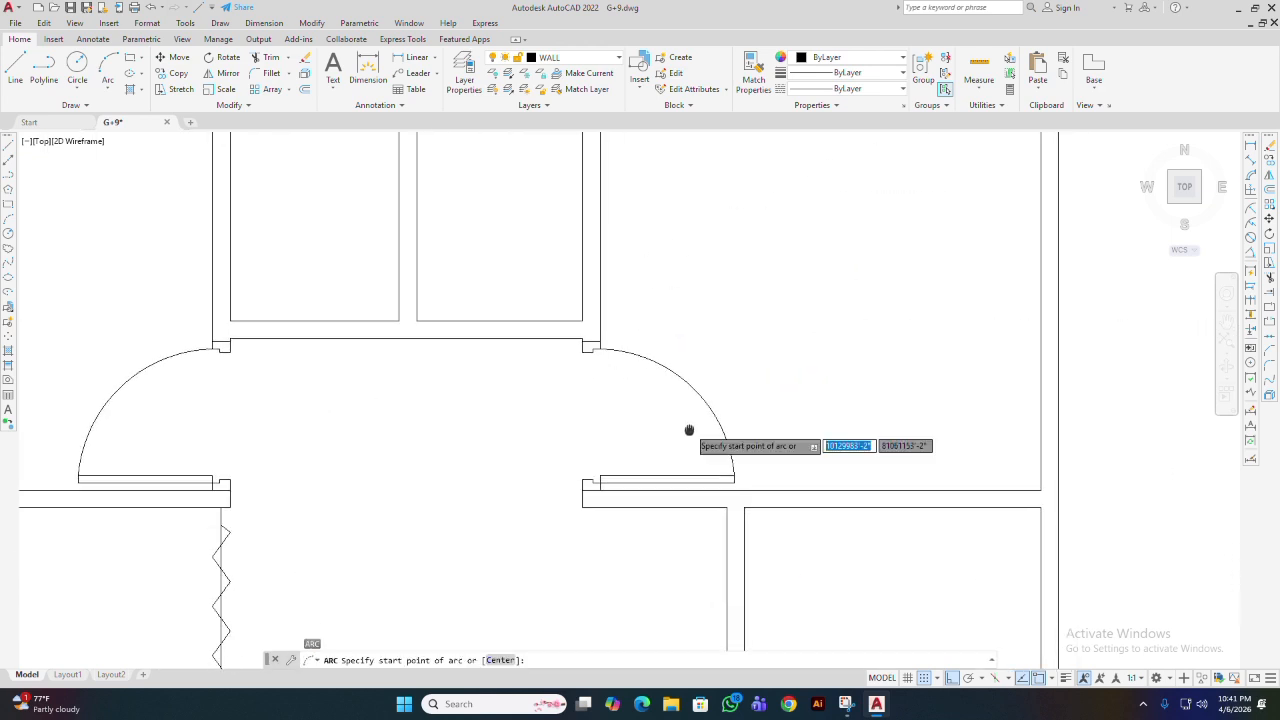
key(Escape)
- Examine both bedroom doors with their frames, leaves and swing arcs in relation to the surrounding walls
scroll(720, 410, down, 3)
middle_drag(674, 460, 711, 500)
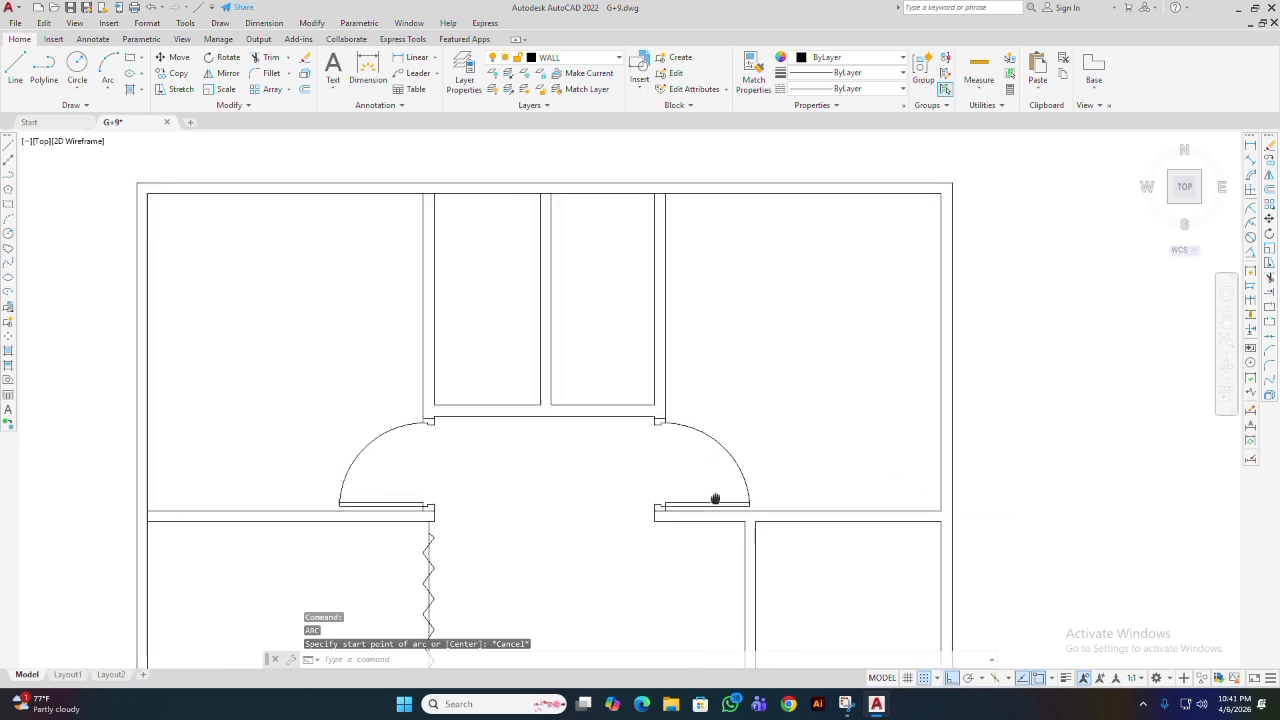
mouse_move(683, 454)
middle_down()
mouse_move(733, 501)
mouse_move(734, 531)
mouse_move(736, 478)
middle_up()
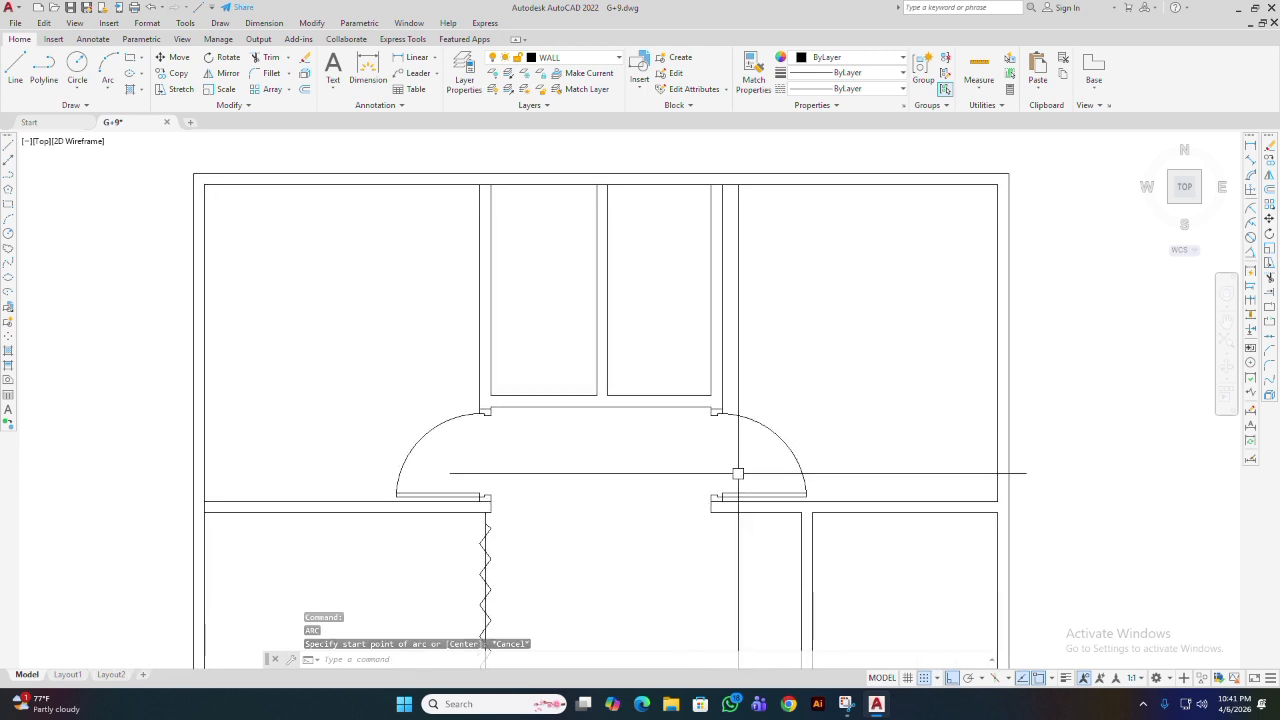
scroll(500, 514, up, 3)
middle_drag(463, 457, 457, 520)
scroll(486, 491, down, 2)
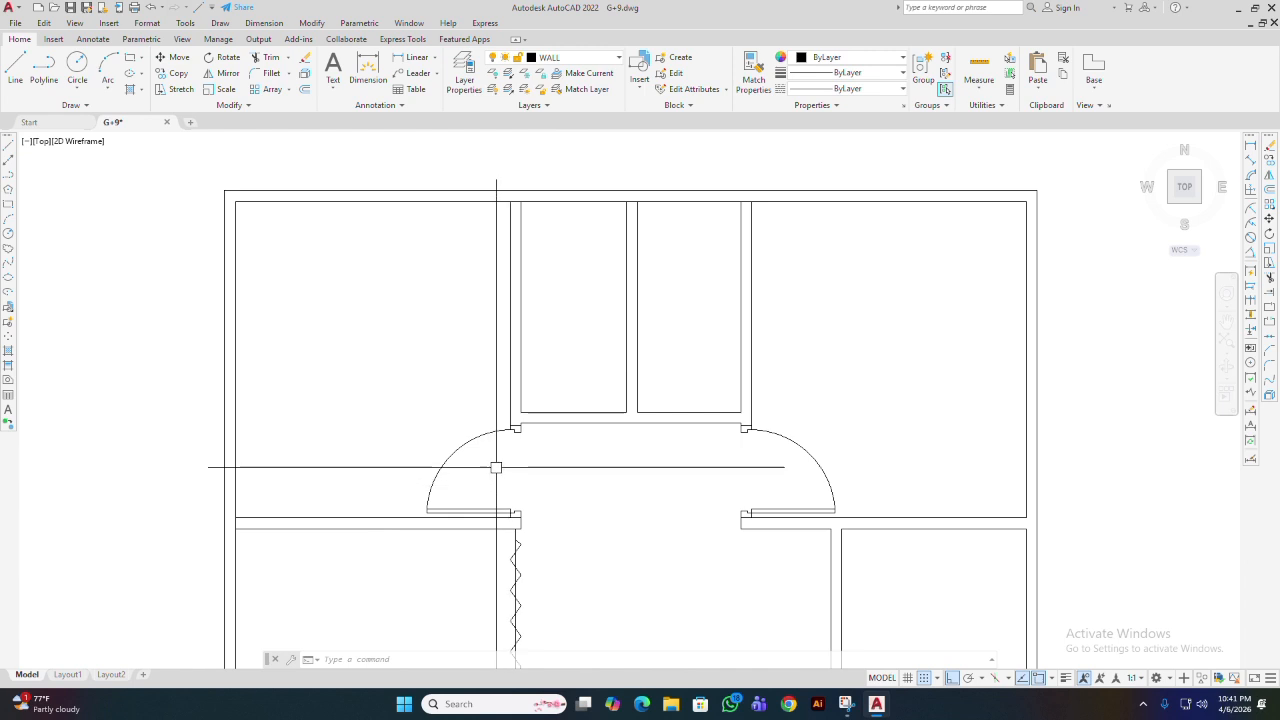
middle_drag(518, 341, 521, 398)
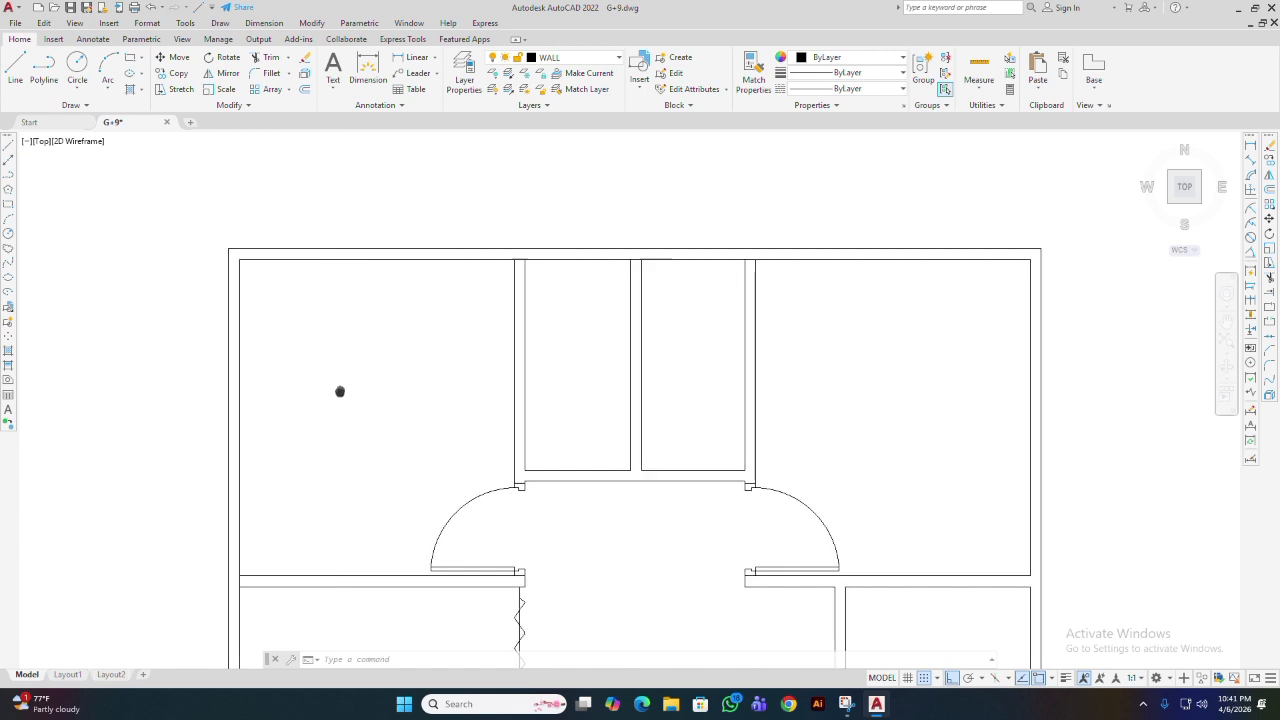
middle_drag(340, 391, 343, 371)
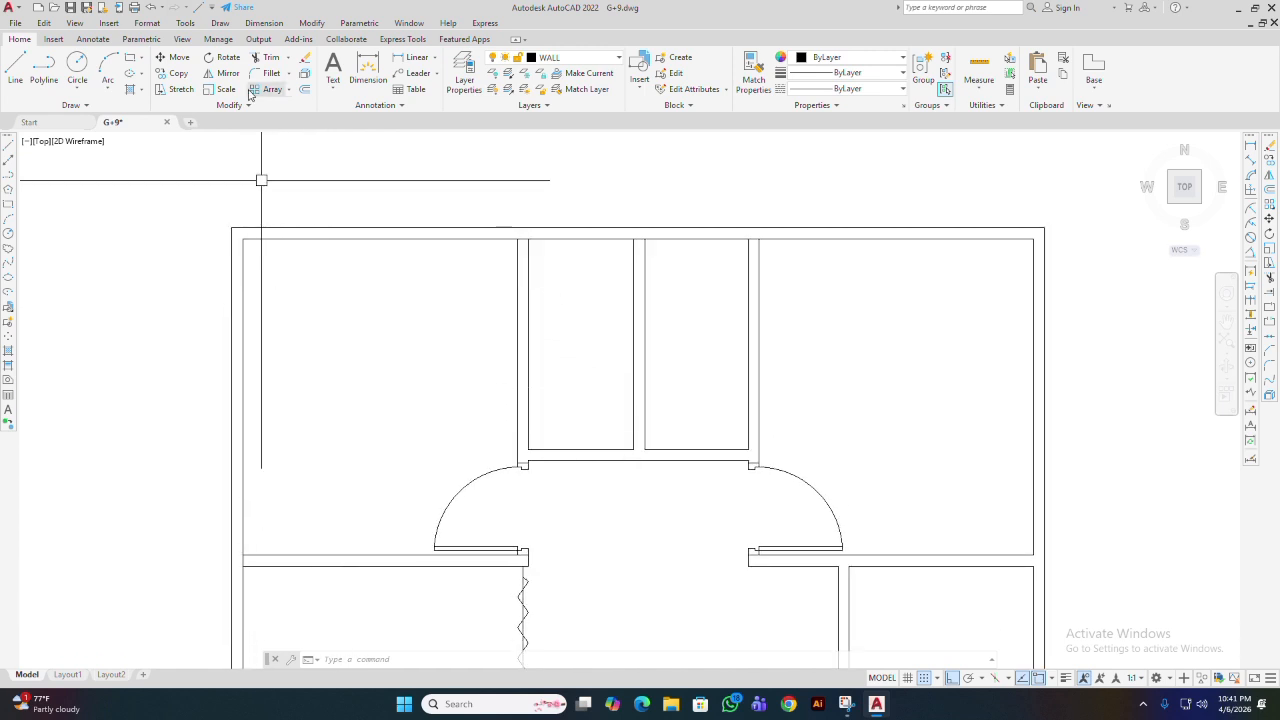
mouse_move(606, 512)
middle_down()
mouse_move(521, 437)
mouse_move(505, 492)
middle_up()
scroll(472, 460, up, 2)
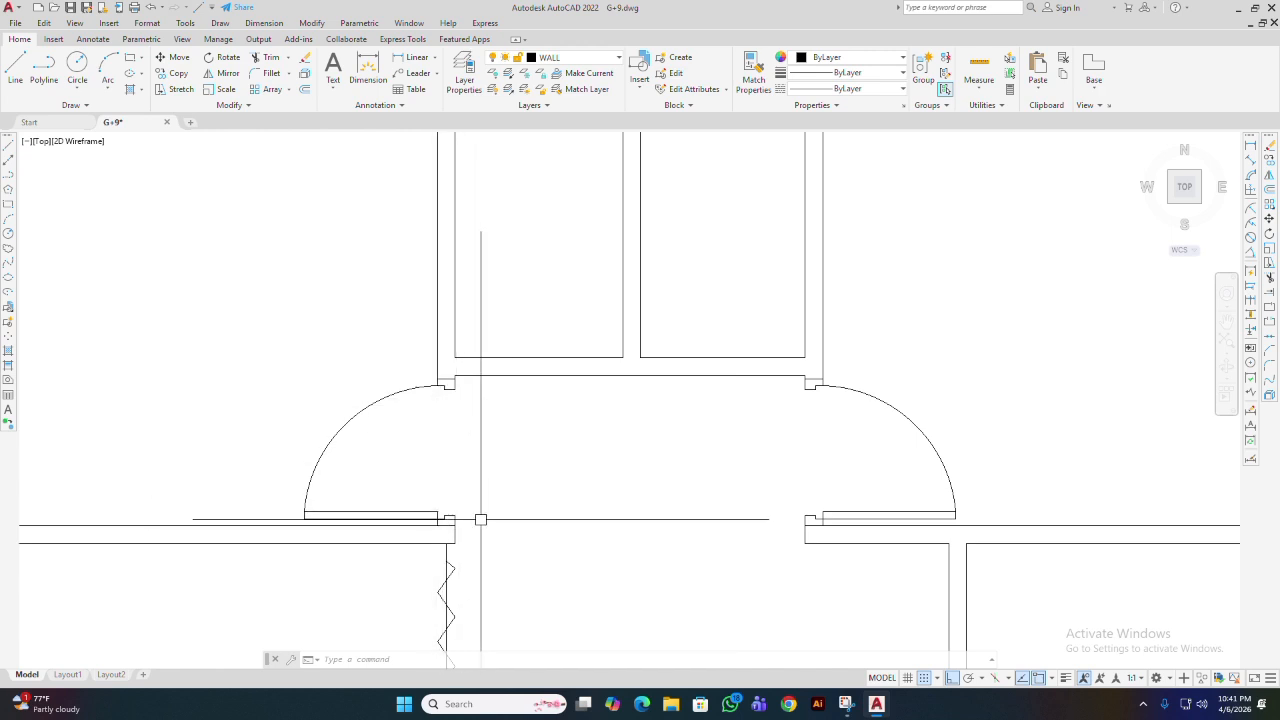
scroll(450, 400, up, 2)
middle_drag(443, 394, 506, 349)
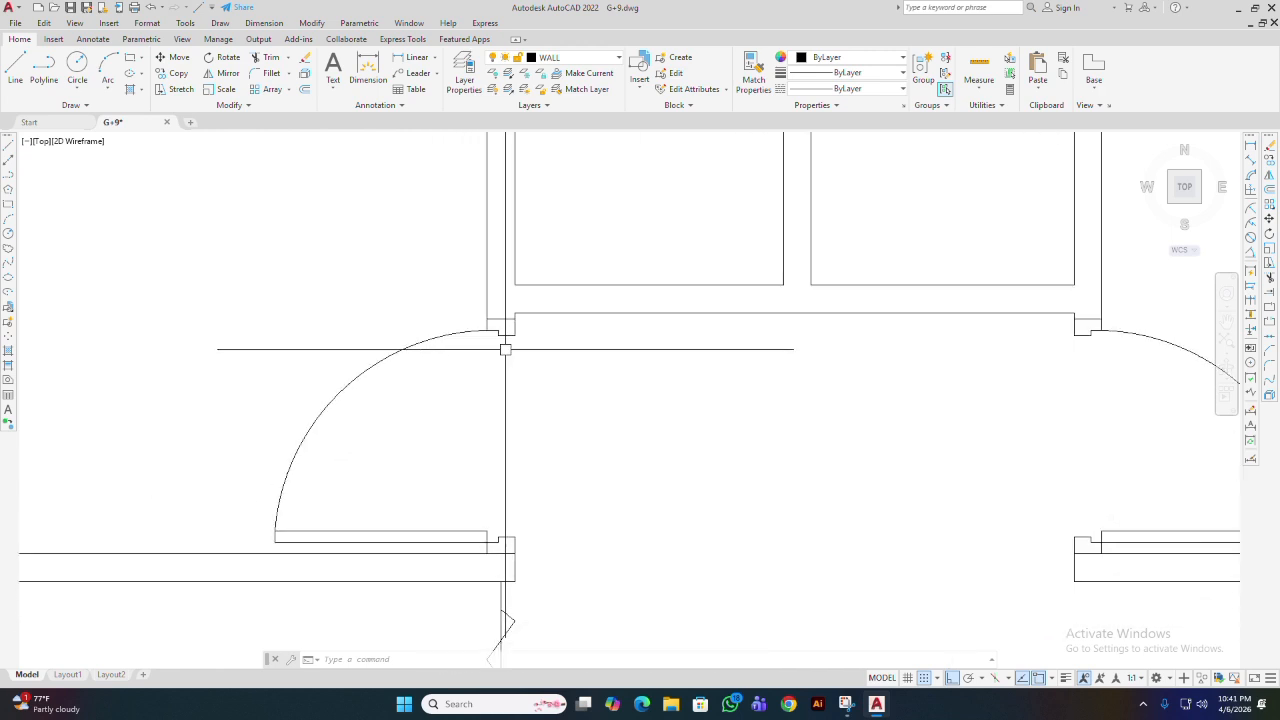
middle_drag(589, 470, 618, 480)
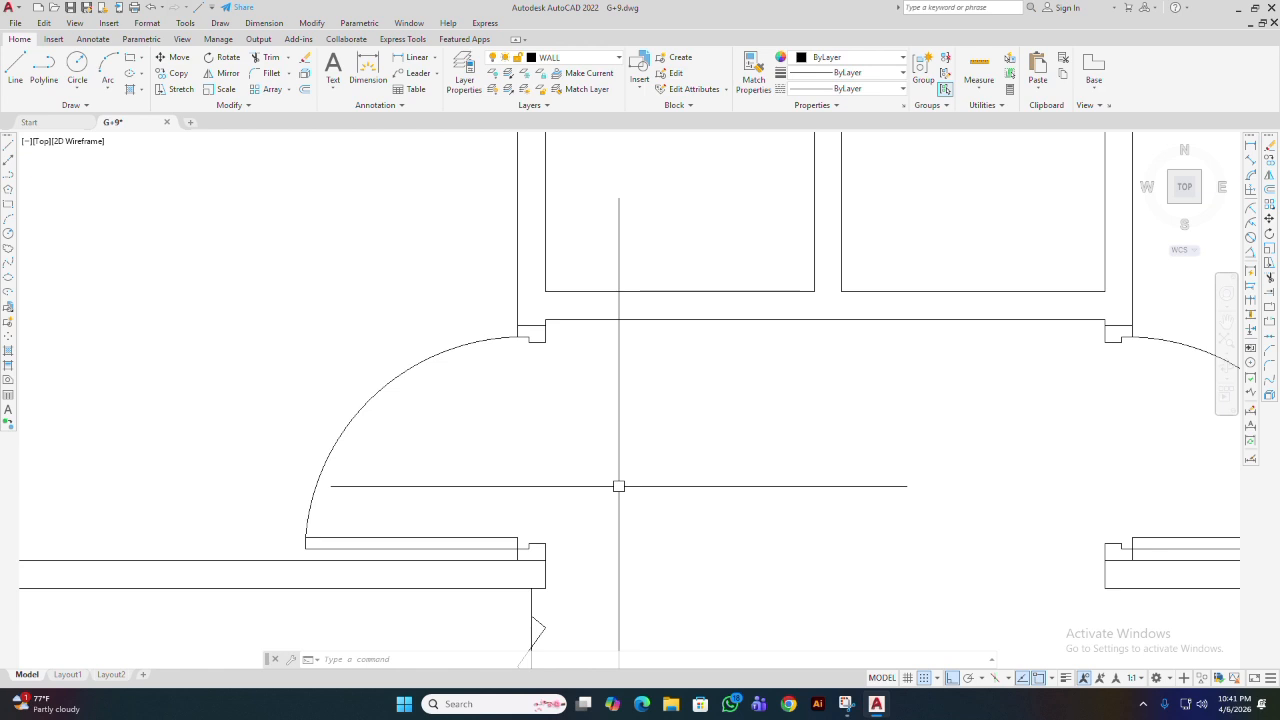
scroll(412, 289, down, 4)
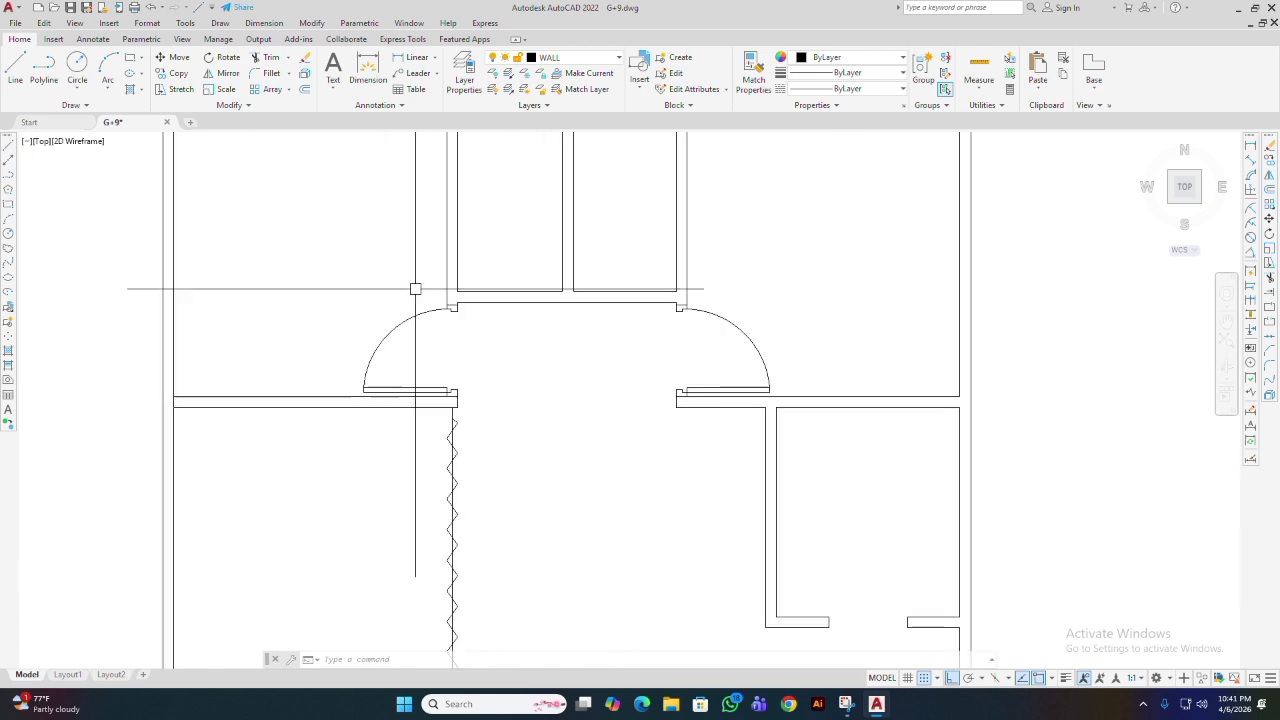
middle_drag(734, 569, 600, 597)
scroll(646, 538, down, 2)
mouse_move(648, 542)
middle_down()
mouse_move(665, 564)
mouse_move(680, 506)
mouse_move(643, 489)
mouse_move(591, 549)
mouse_move(611, 630)
middle_up()
scroll(592, 505, up, 2)
mouse_move(597, 478)
middle_down()
mouse_move(617, 583)
mouse_move(607, 539)
mouse_move(648, 525)
mouse_move(641, 394)
mouse_move(626, 489)
mouse_move(601, 512)
middle_up()
scroll(616, 496, up, 2)
scroll(648, 525, down, 2)
mouse_move(697, 498)
middle_down()
mouse_move(624, 459)
mouse_move(663, 530)
middle_up()
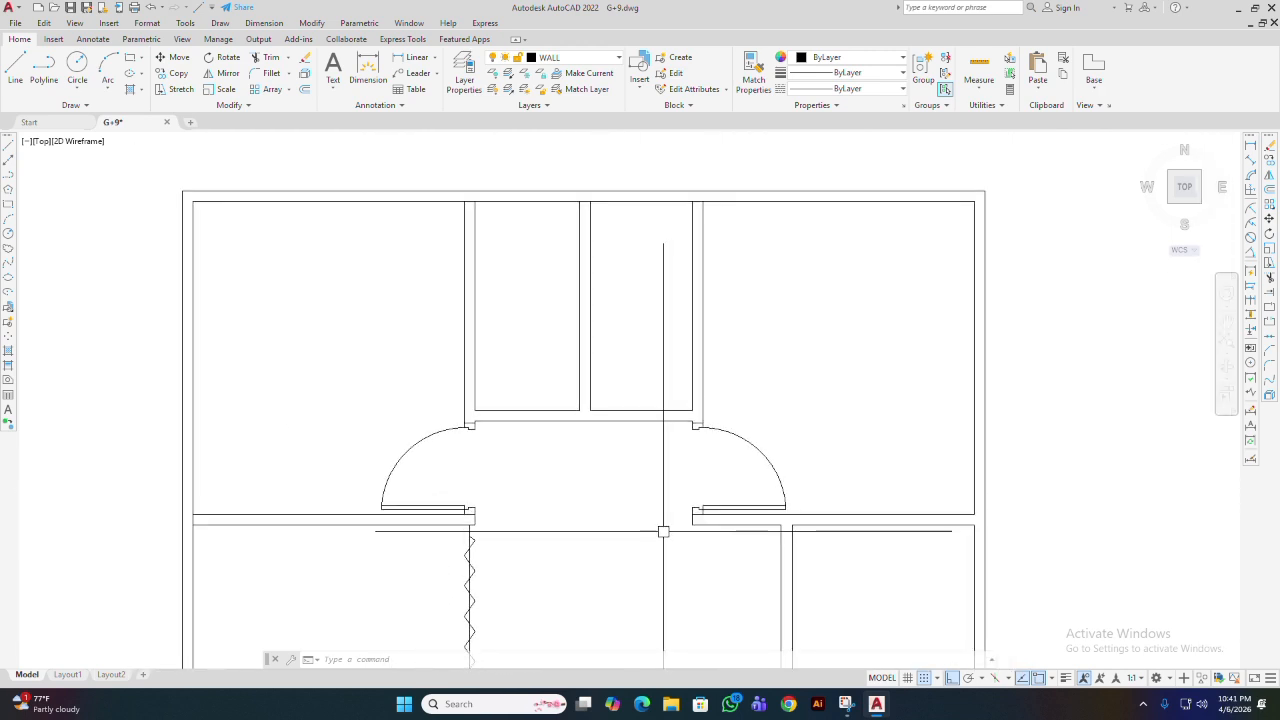